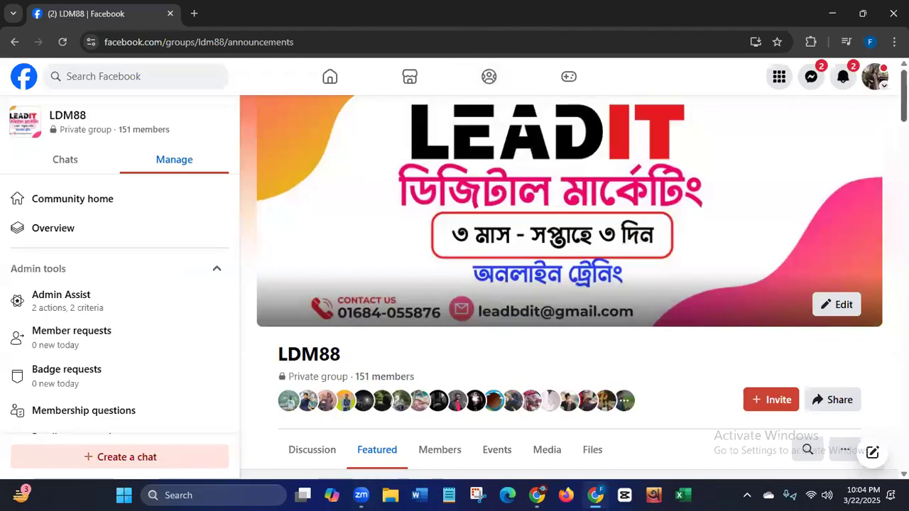
- Examine the LDM88 group's featured posts, including the class link, recorded-class comments and class routine notice
{"action": "scroll", "coordinate": [574, 284], "scroll_direction": "down", "scroll_amount": 3}
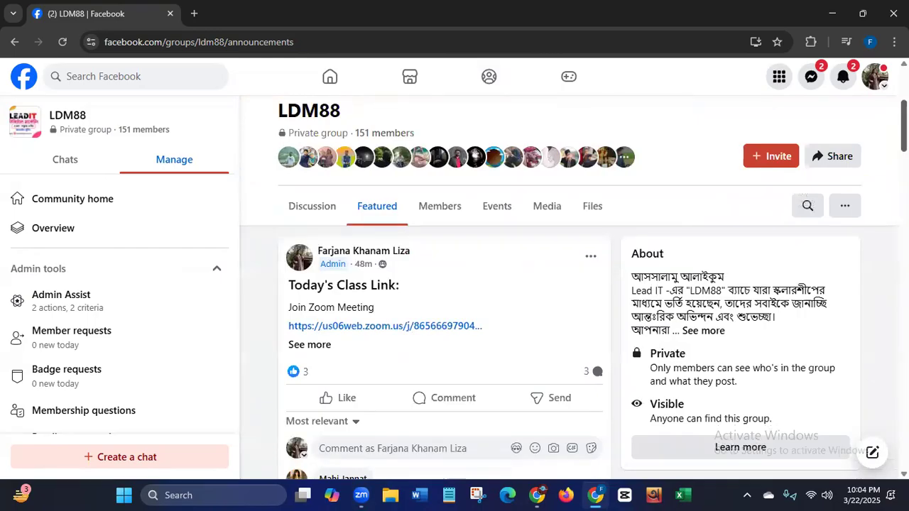
{"action": "scroll", "coordinate": [454, 298], "scroll_direction": "down", "scroll_amount": 10}
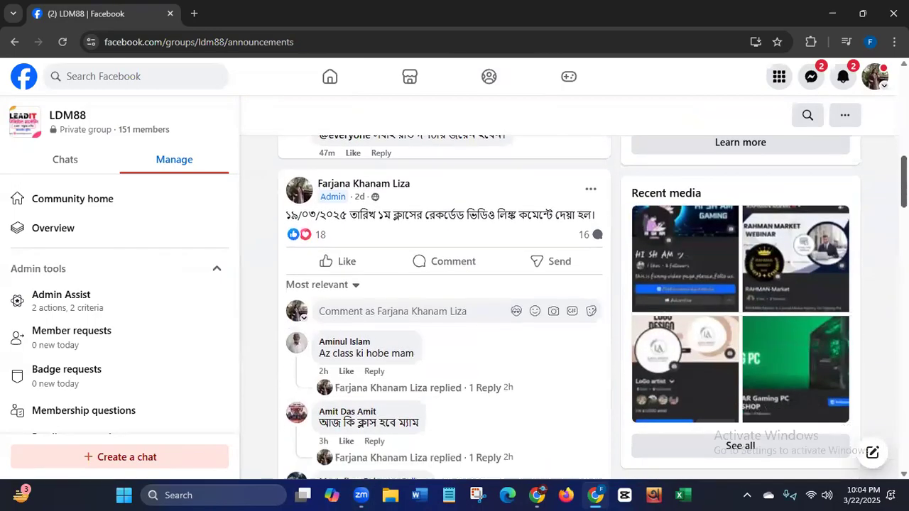
{"action": "scroll", "coordinate": [444, 305], "scroll_direction": "down", "scroll_amount": 1}
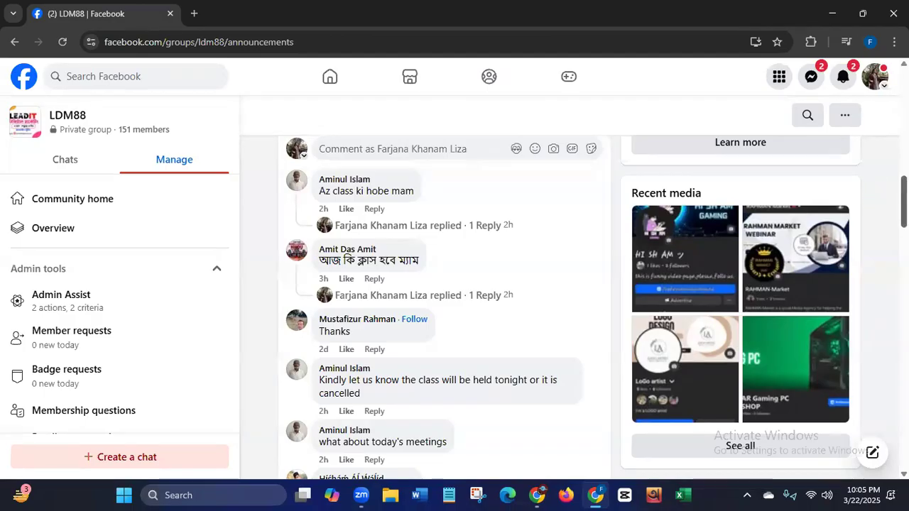
{"action": "left_click_drag", "start_coordinate": [905, 202], "coordinate": [905, 113]}
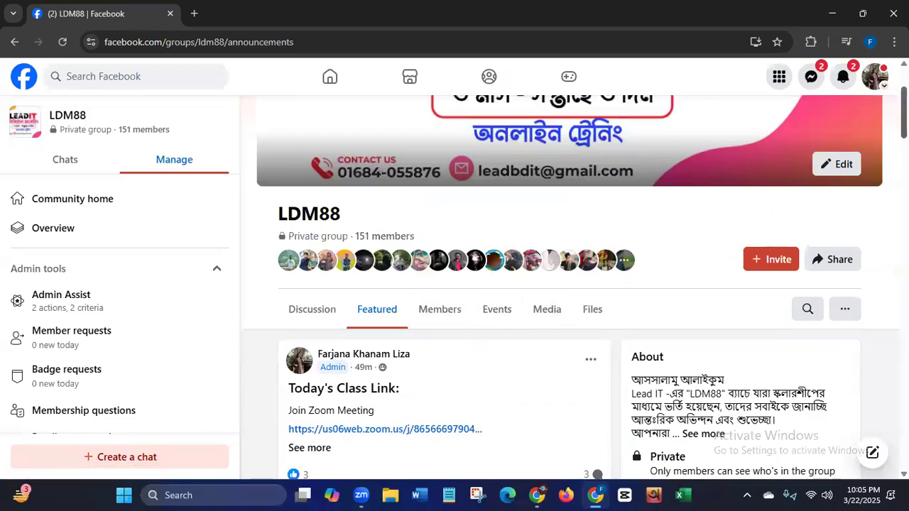
{"action": "scroll", "coordinate": [444, 285], "scroll_direction": "down", "scroll_amount": 15}
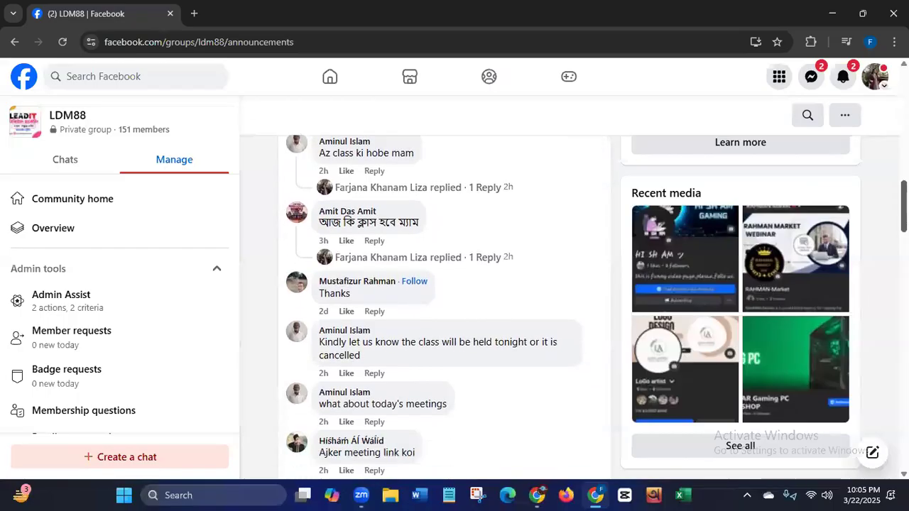
{"action": "scroll", "coordinate": [419, 426], "scroll_direction": "down", "scroll_amount": 2}
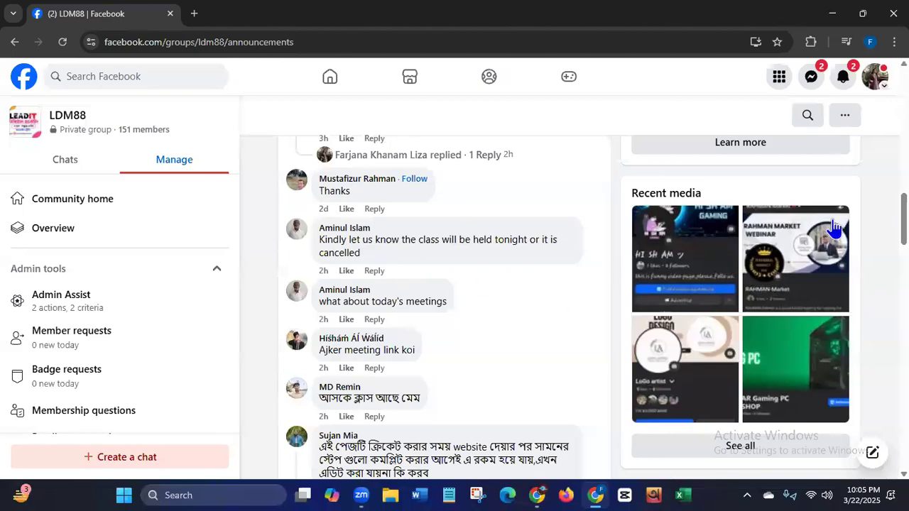
{"action": "scroll", "coordinate": [597, 308], "scroll_direction": "up", "scroll_amount": 3}
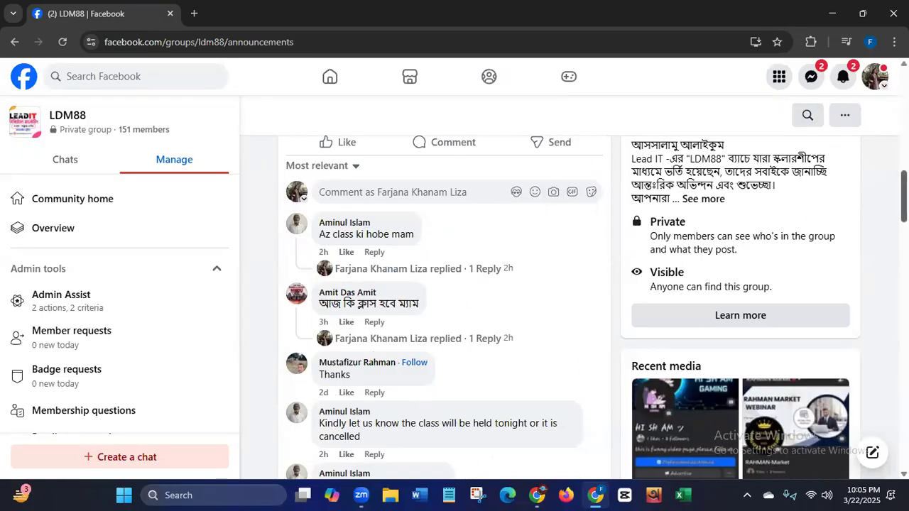
{"action": "scroll", "coordinate": [447, 306], "scroll_direction": "down", "scroll_amount": 4}
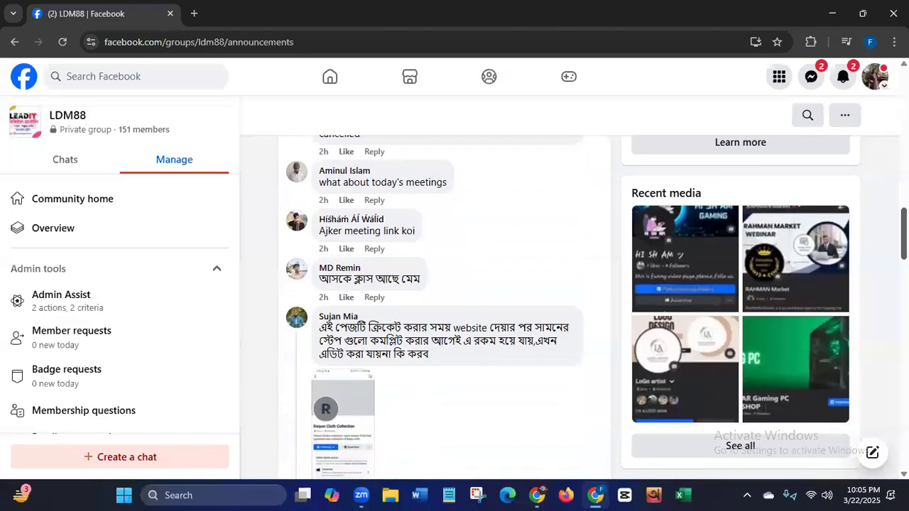
{"action": "scroll", "coordinate": [883, 294], "scroll_direction": "down", "scroll_amount": 7}
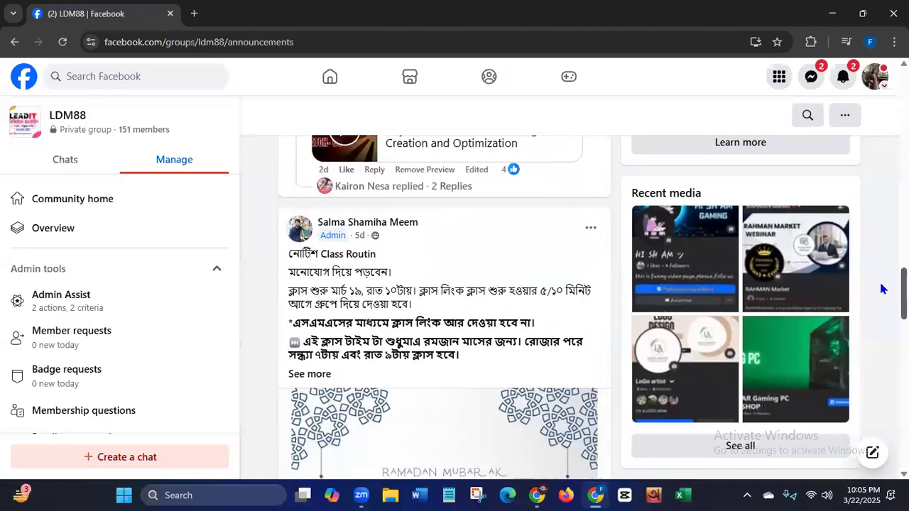
{"action": "scroll", "coordinate": [883, 294], "scroll_direction": "up", "scroll_amount": 10}
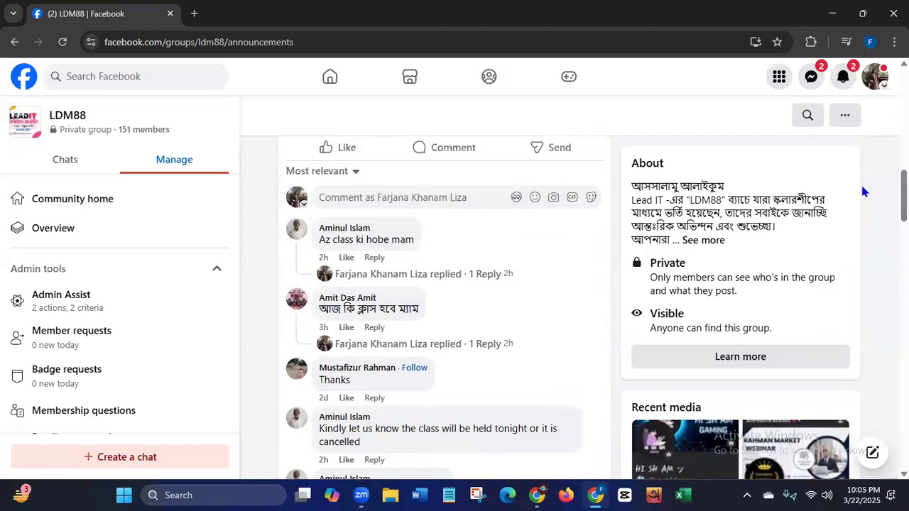
{"action": "scroll", "coordinate": [903, 195], "scroll_direction": "up", "scroll_amount": 10}
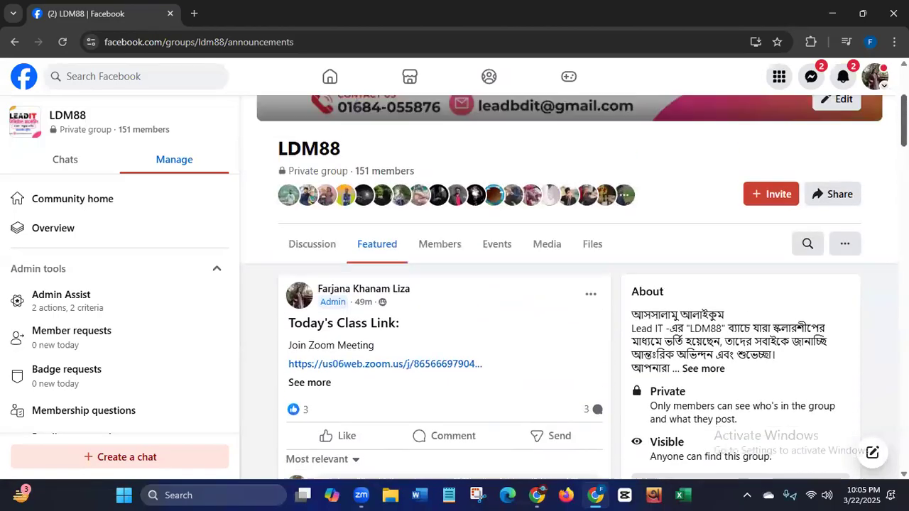
- Switch from the personal profile to the Learn with Liza profile and open its Page
{"action": "left_click", "coordinate": [873, 78]}
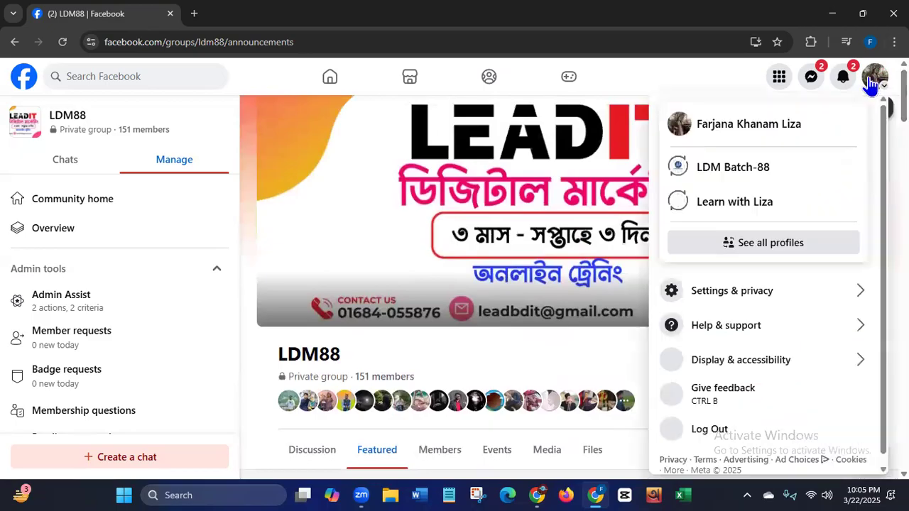
{"action": "left_click", "coordinate": [720, 205]}
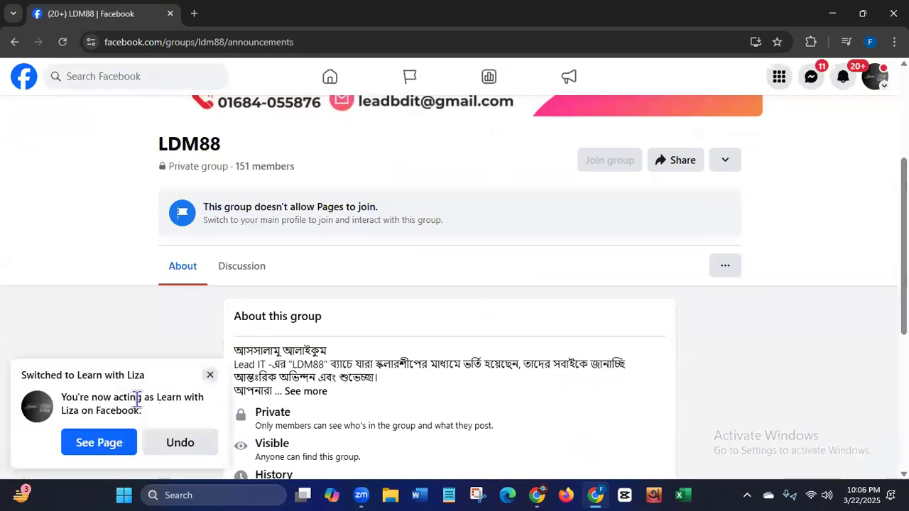
{"action": "left_click", "coordinate": [97, 445]}
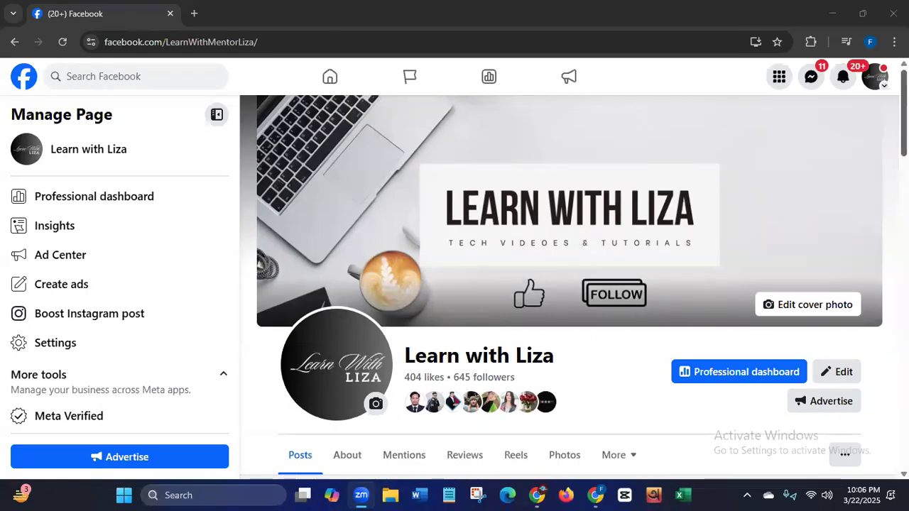
- Expand the September 2, 2024 post on growing a Facebook page organically and read through its tips
{"action": "scroll", "coordinate": [568, 284], "scroll_direction": "down", "scroll_amount": 5}
{"action": "scroll", "coordinate": [876, 268], "scroll_direction": "down", "scroll_amount": 4}
{"action": "scroll", "coordinate": [876, 284], "scroll_direction": "up", "scroll_amount": 4}
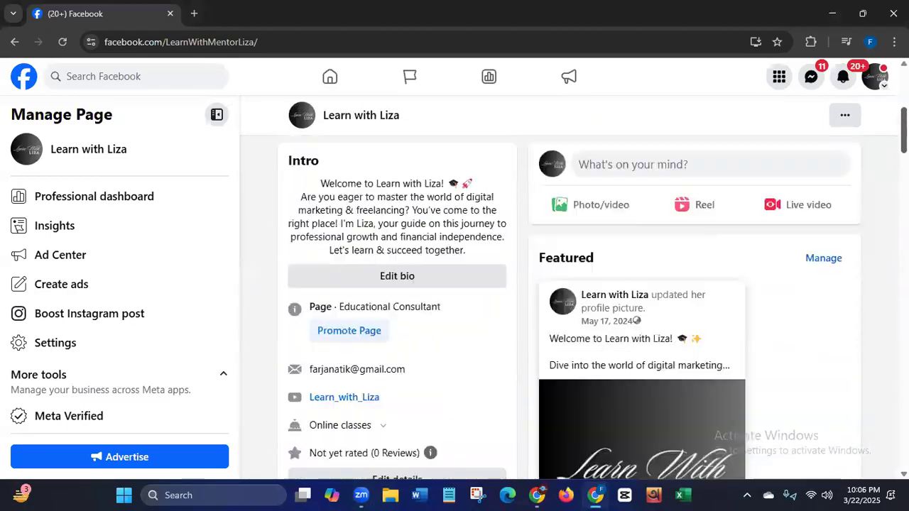
{"action": "scroll", "coordinate": [568, 284], "scroll_direction": "up", "scroll_amount": 5}
{"action": "scroll", "coordinate": [568, 284], "scroll_direction": "down", "scroll_amount": 10}
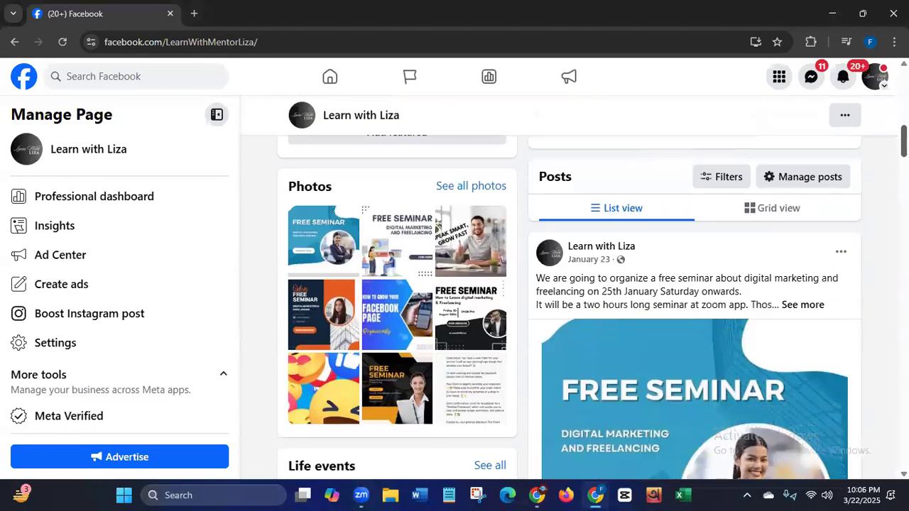
{"action": "scroll", "coordinate": [568, 284], "scroll_direction": "down", "scroll_amount": 3}
{"action": "scroll", "coordinate": [695, 305], "scroll_direction": "down", "scroll_amount": 10}
{"action": "scroll", "coordinate": [694, 305], "scroll_direction": "down", "scroll_amount": 10}
{"action": "scroll", "coordinate": [747, 372], "scroll_direction": "down", "scroll_amount": 1}
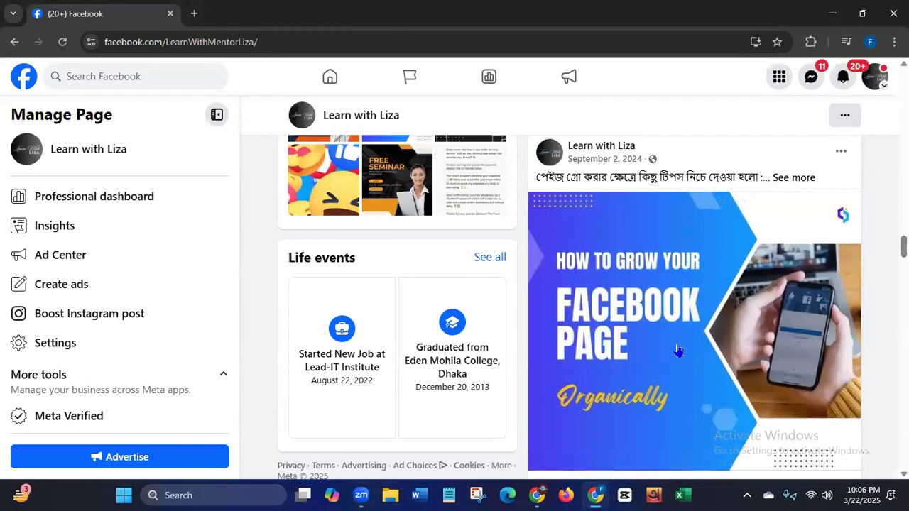
{"action": "left_click", "coordinate": [792, 179]}
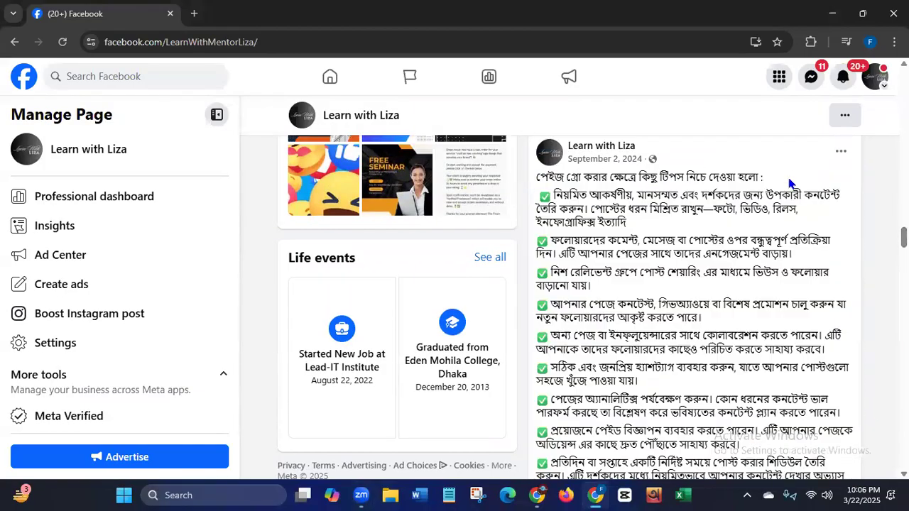
{"action": "left_click_drag", "start_coordinate": [537, 177], "coordinate": [801, 463]}
{"action": "left_click", "coordinate": [771, 159]}
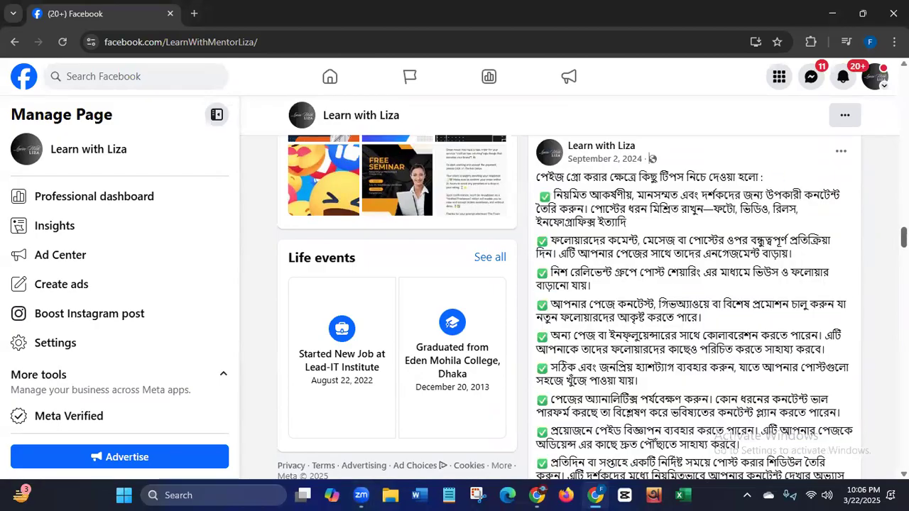
- Review the Page's intro, photos and posts, and expand the full caption of the January 23 free seminar post
{"action": "scroll", "coordinate": [650, 158], "scroll_direction": "up", "scroll_amount": 5}
{"action": "scroll", "coordinate": [651, 158], "scroll_direction": "up", "scroll_amount": 5}
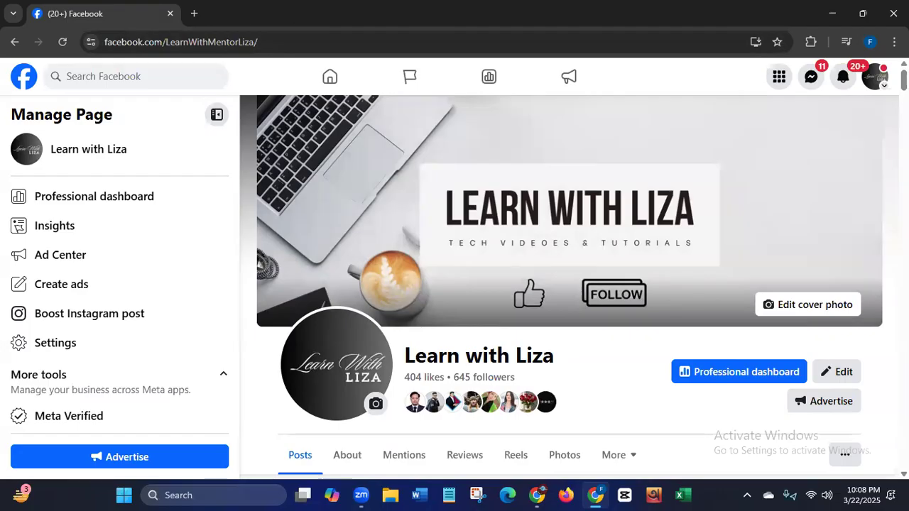
{"action": "scroll", "coordinate": [568, 288], "scroll_direction": "down", "scroll_amount": 3}
{"action": "scroll", "coordinate": [569, 287], "scroll_direction": "down", "scroll_amount": 1}
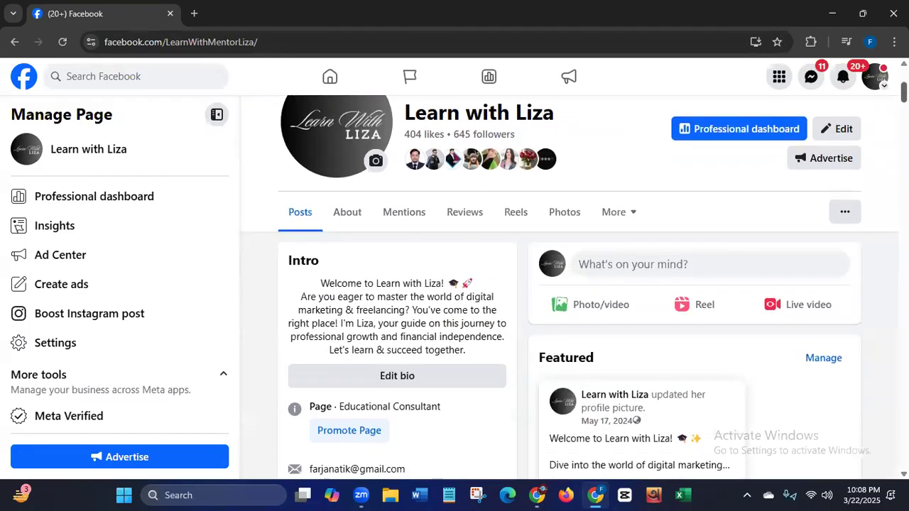
{"action": "scroll", "coordinate": [569, 288], "scroll_direction": "down", "scroll_amount": 6}
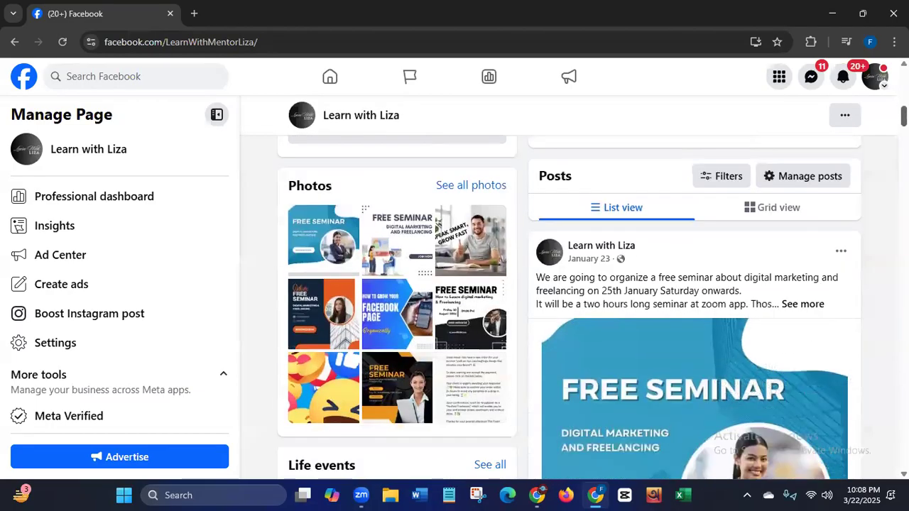
{"action": "scroll", "coordinate": [569, 288], "scroll_direction": "up", "scroll_amount": 5}
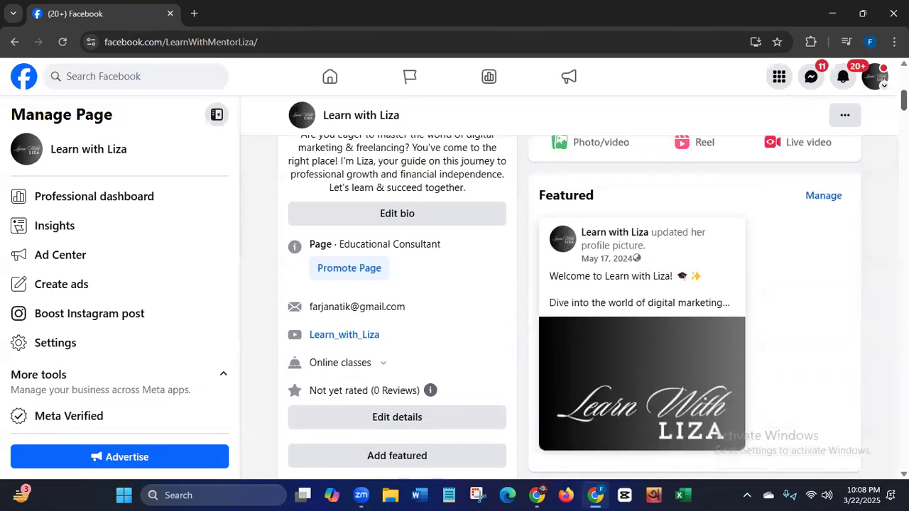
{"action": "scroll", "coordinate": [569, 288], "scroll_direction": "up", "scroll_amount": 1}
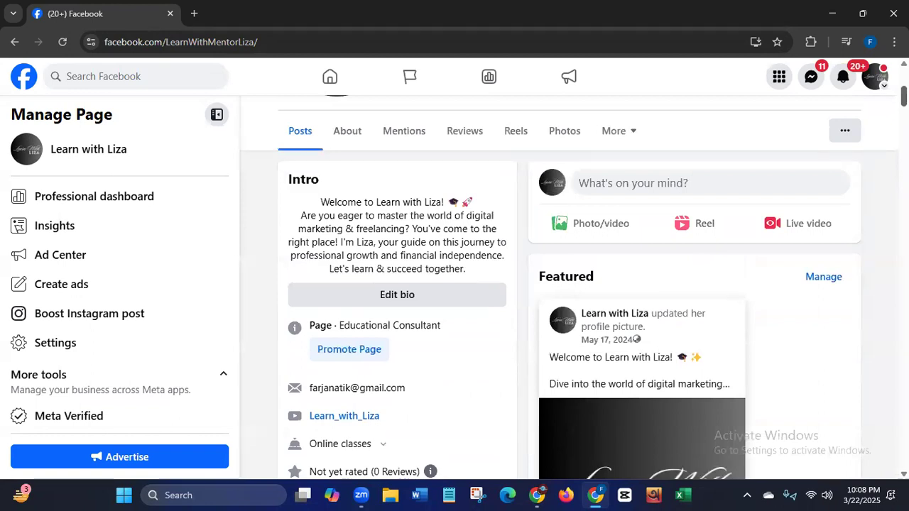
{"action": "scroll", "coordinate": [568, 288], "scroll_direction": "down", "scroll_amount": 5}
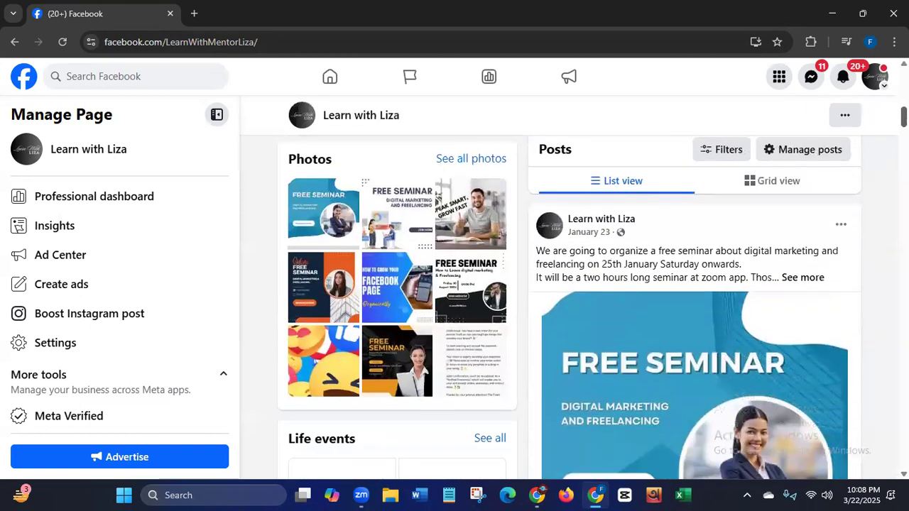
{"action": "scroll", "coordinate": [784, 267], "scroll_direction": "down", "scroll_amount": 1}
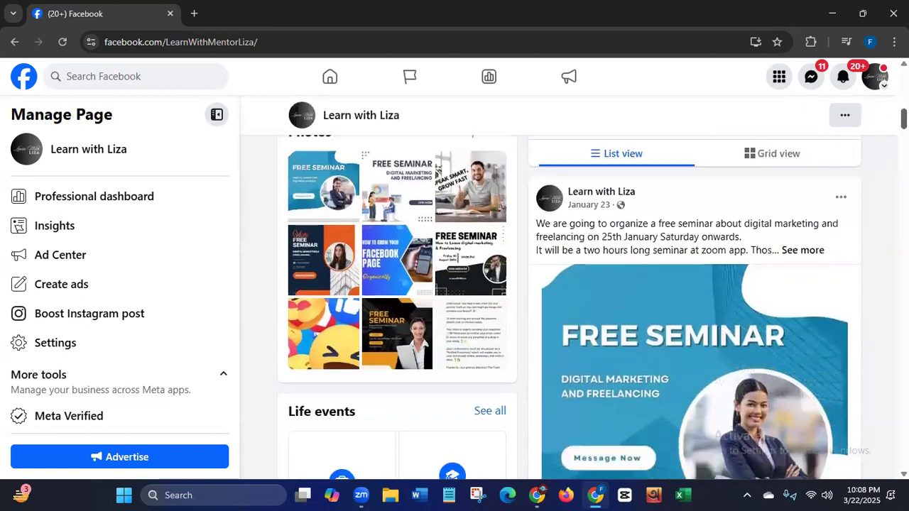
{"action": "left_click", "coordinate": [798, 253]}
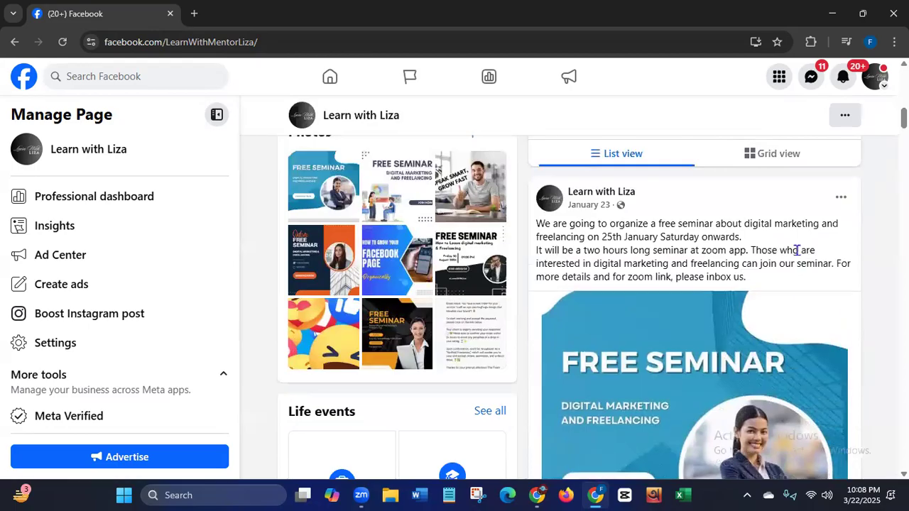
- Open the January 23 free seminar post in a new browser tab and switch to that tab
{"action": "right_click", "coordinate": [588, 207]}
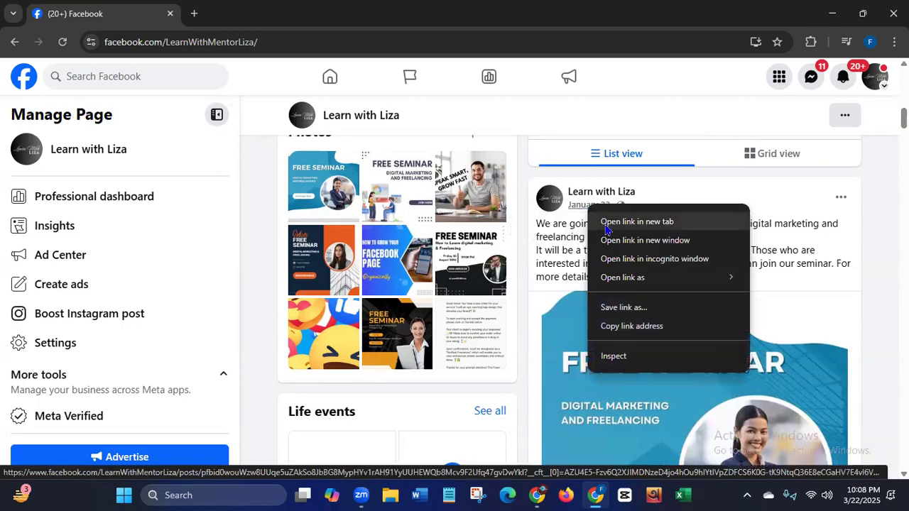
{"action": "left_click", "coordinate": [606, 224]}
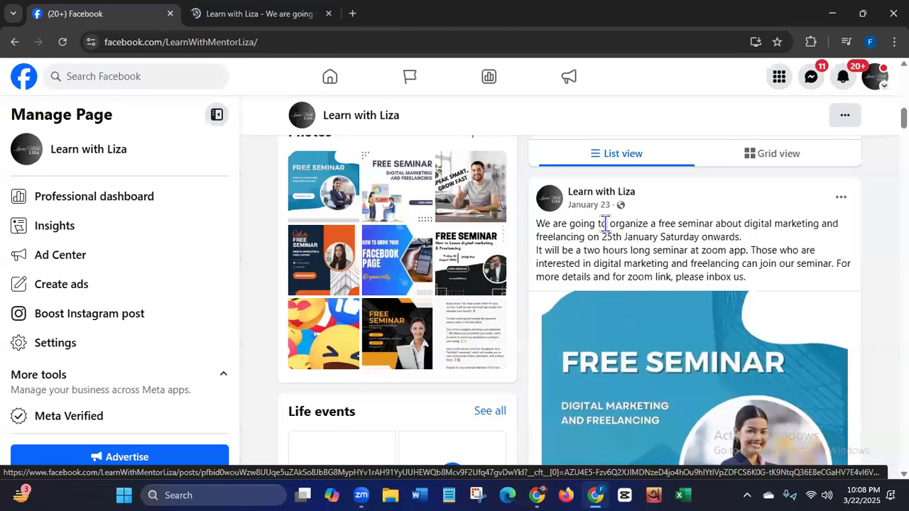
{"action": "left_click", "coordinate": [256, 27]}
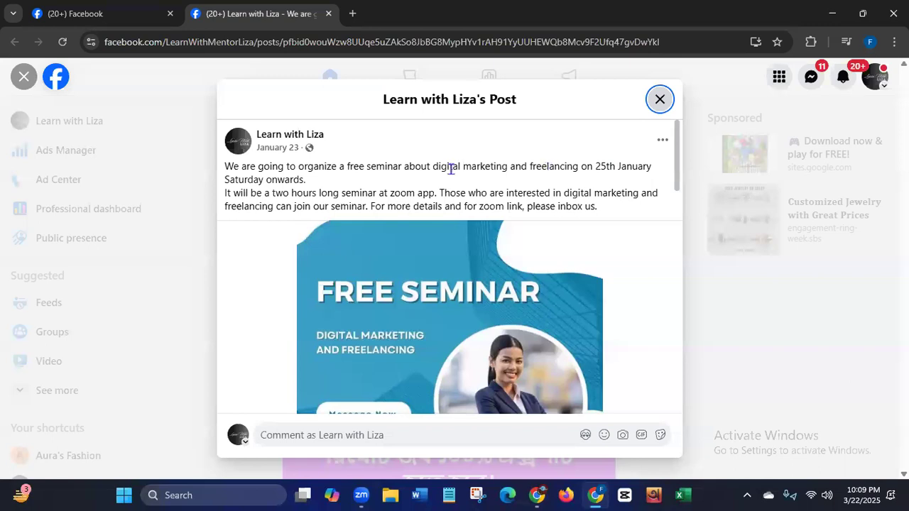
- Highlight the seminar topic, audience and inbox-us sentences in the post's caption, and view the Free Seminar image
{"action": "mouse_move", "coordinate": [679, 178]}
{"action": "left_mouse_down"}
{"action": "mouse_move", "coordinate": [678, 262]}
{"action": "mouse_move", "coordinate": [675, 170]}
{"action": "left_mouse_up"}
{"action": "left_click_drag", "start_coordinate": [346, 167], "coordinate": [572, 168]}
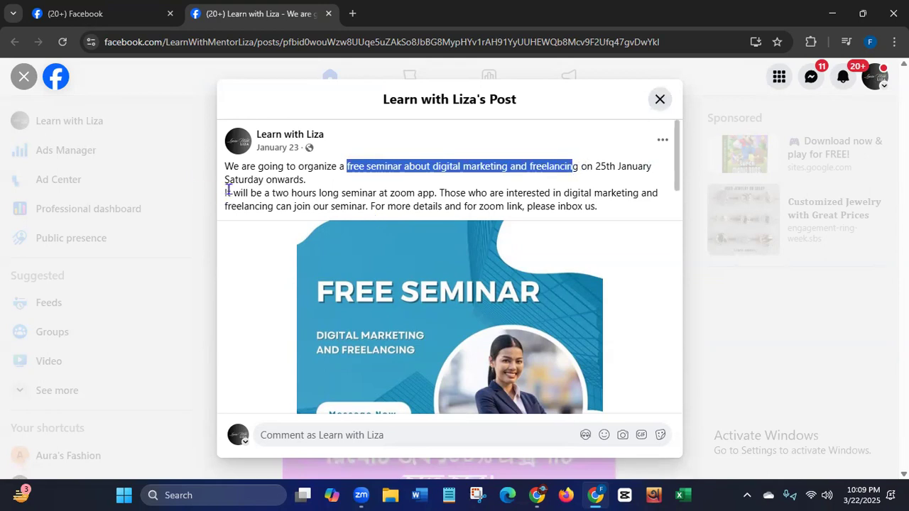
{"action": "left_click_drag", "start_coordinate": [230, 190], "coordinate": [664, 208]}
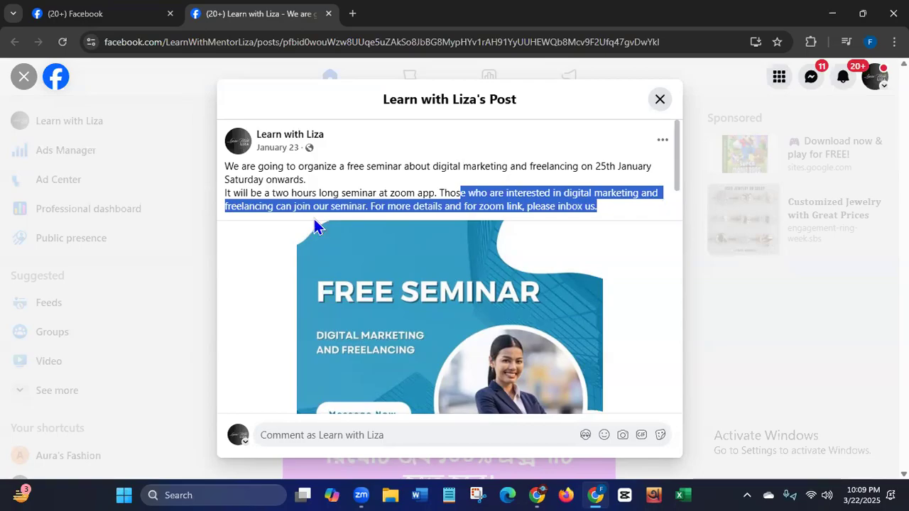
{"action": "left_click", "coordinate": [382, 206]}
{"action": "left_click_drag", "start_coordinate": [370, 206], "coordinate": [602, 212]}
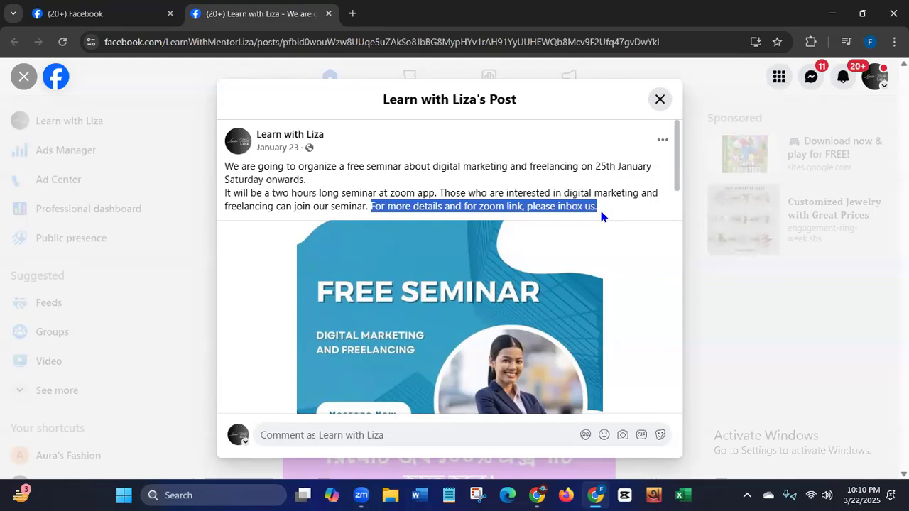
{"action": "left_click_drag", "start_coordinate": [674, 173], "coordinate": [675, 193]}
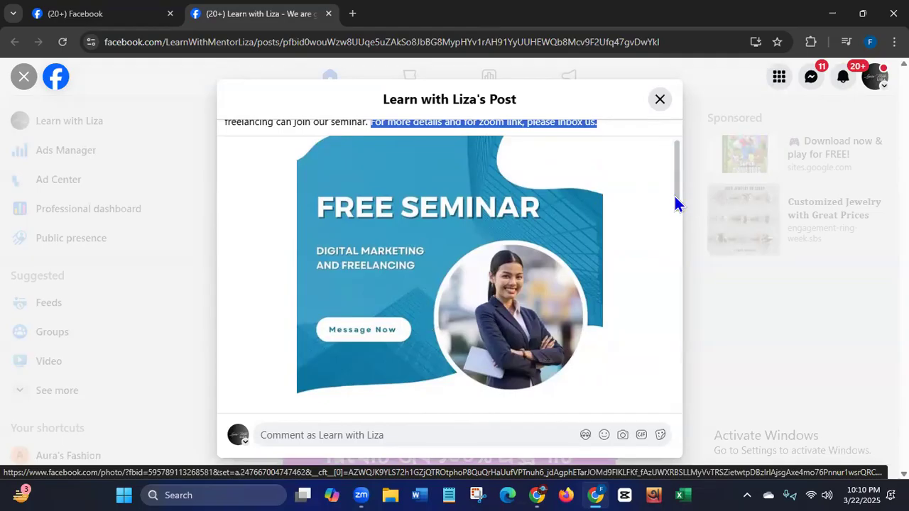
{"action": "left_click_drag", "start_coordinate": [675, 196], "coordinate": [679, 174]}
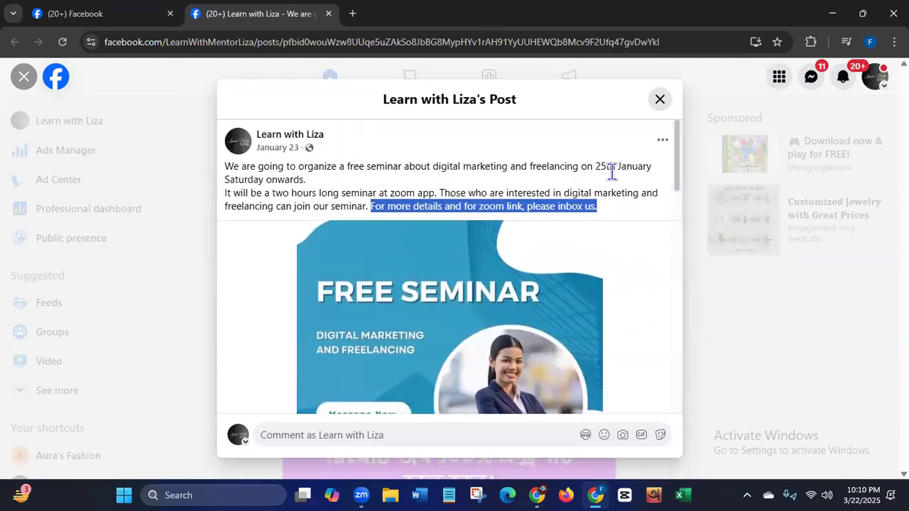
- Switch to Firefox, open Canva and create a blank Facebook Post (Square) design at 1080 × 1080 px
{"action": "left_click", "coordinate": [566, 495]}
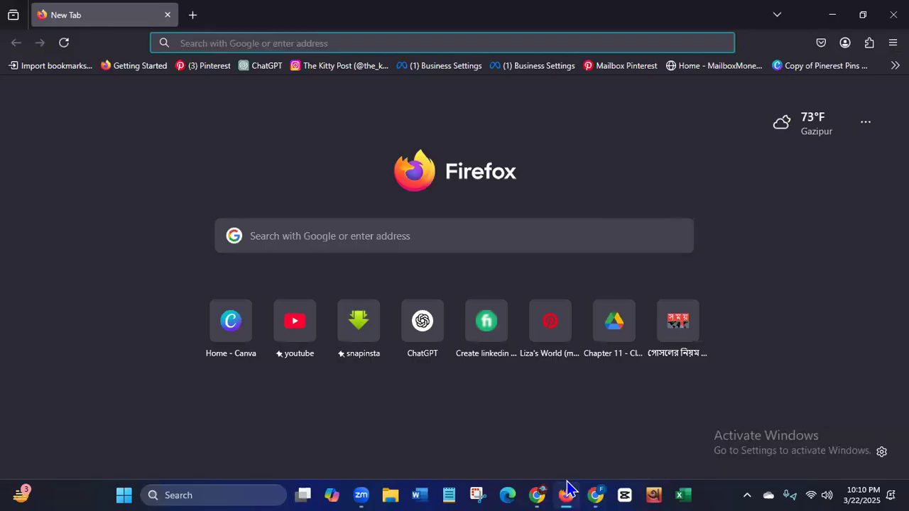
{"action": "left_click", "coordinate": [234, 327]}
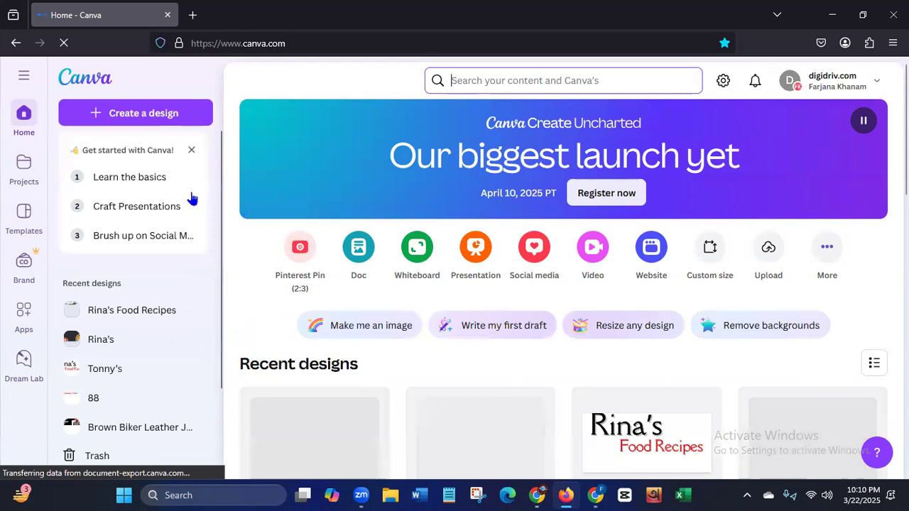
{"action": "left_click", "coordinate": [146, 116]}
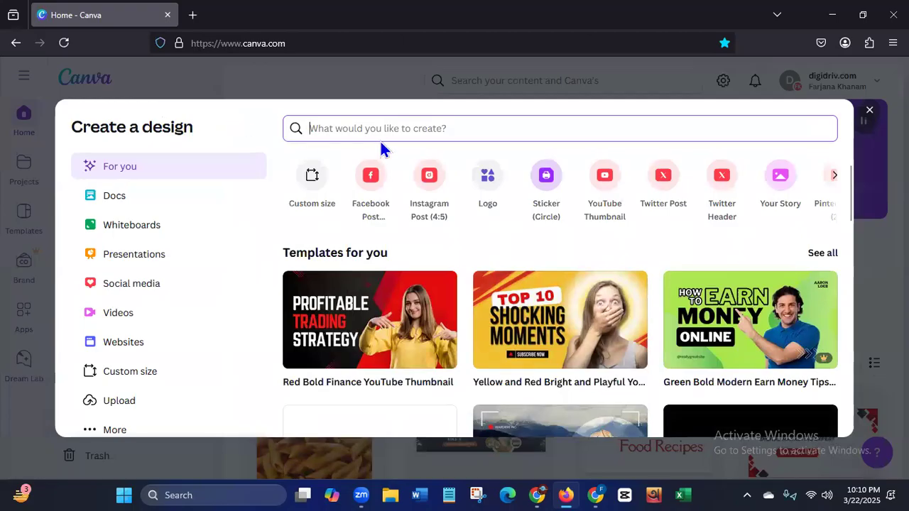
{"action": "type", "text": "f"}
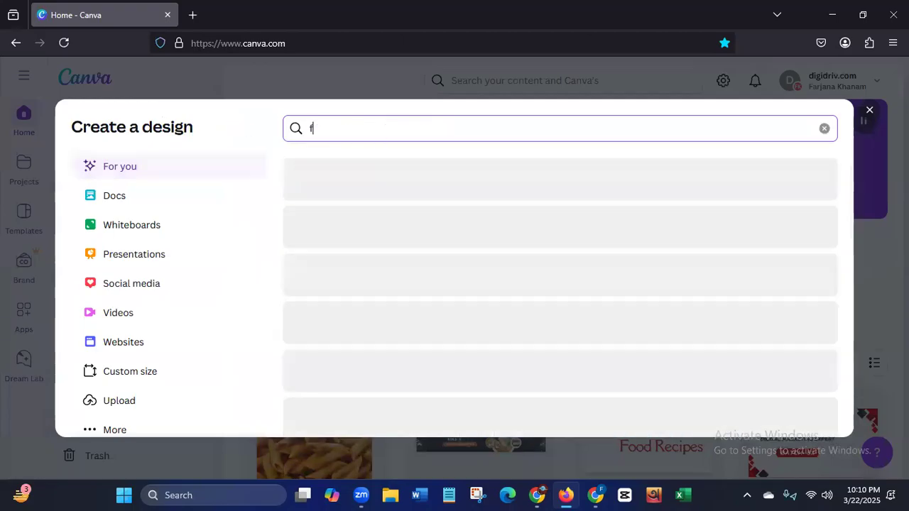
{"action": "type", "text": "acebook "}
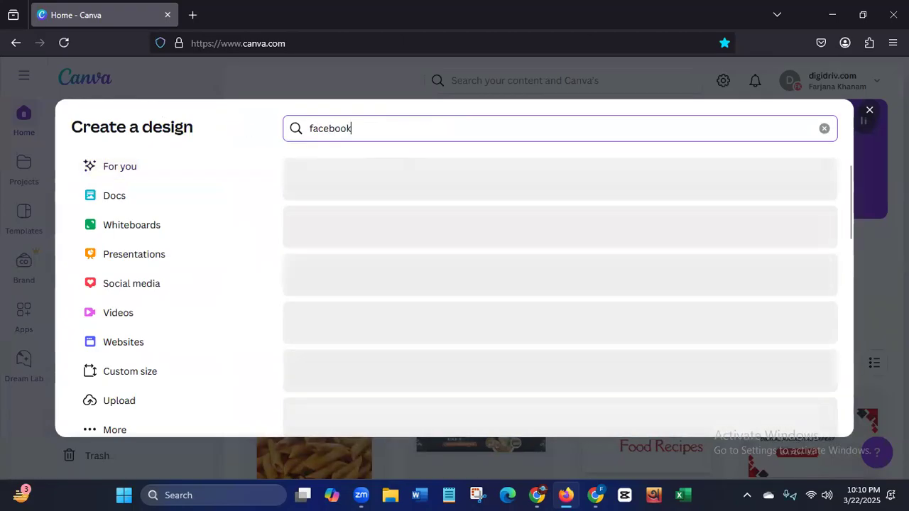
{"action": "type", "text": "post"}
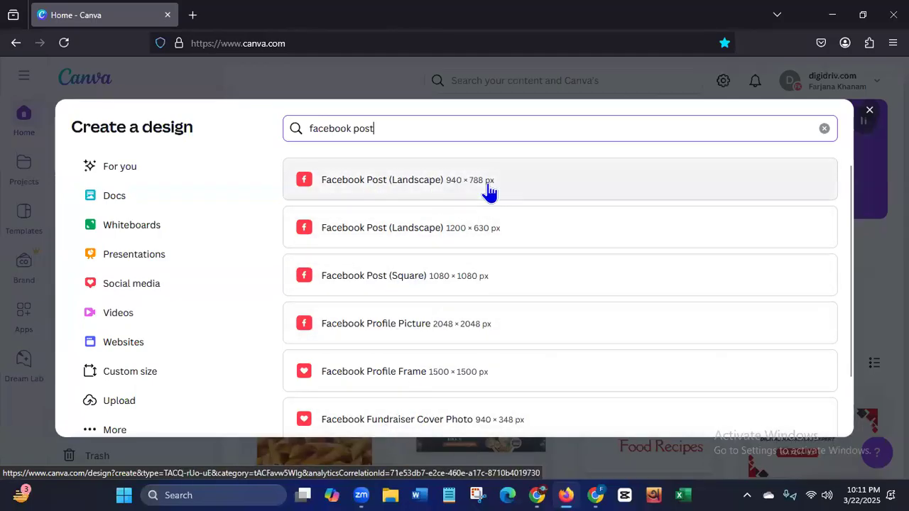
{"action": "left_click", "coordinate": [439, 289]}
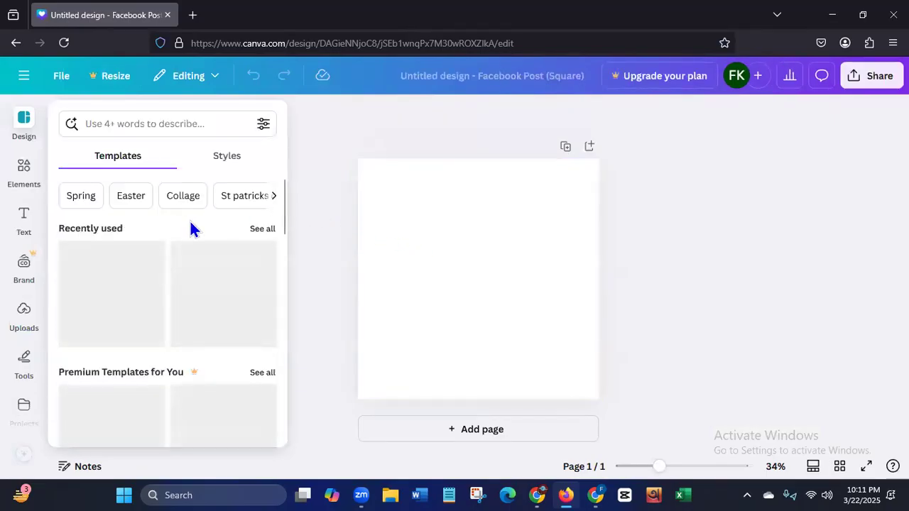
- Search the design templates for "free seminar"
{"action": "left_click", "coordinate": [145, 128]}
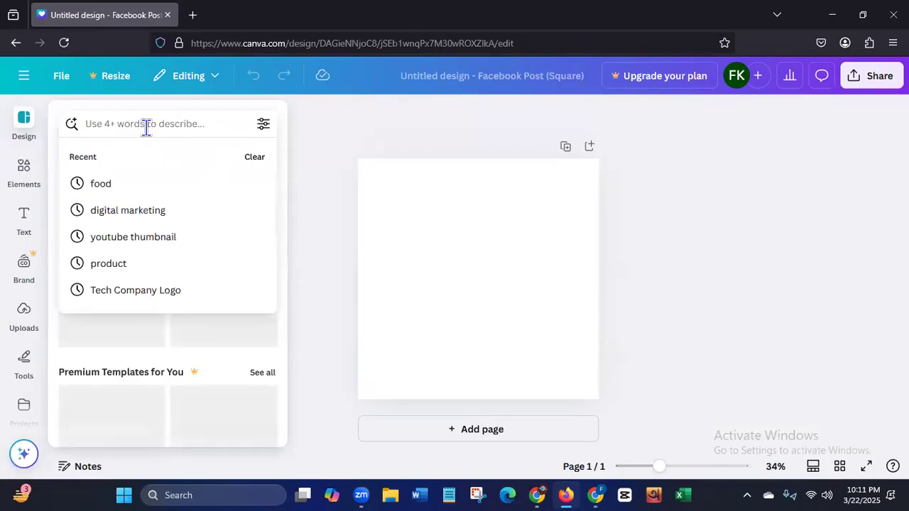
{"action": "type", "text": "free"}
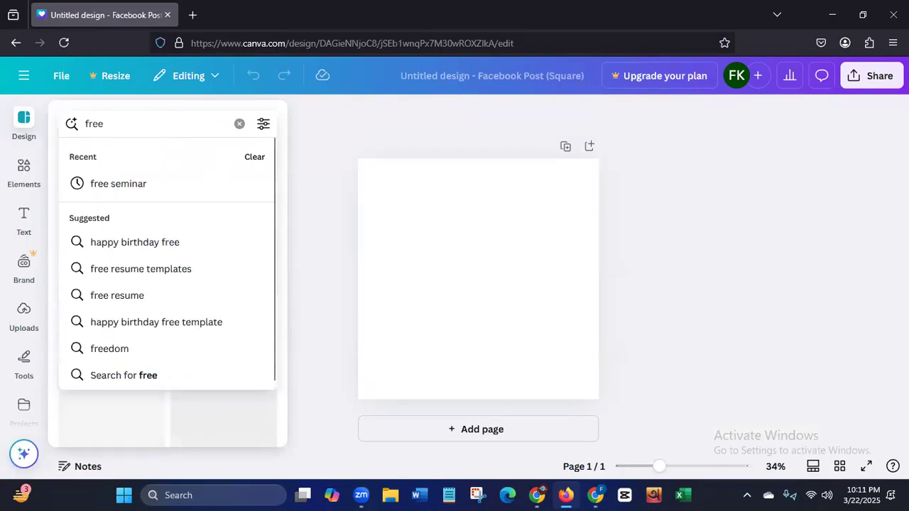
{"action": "type", "text": " se"}
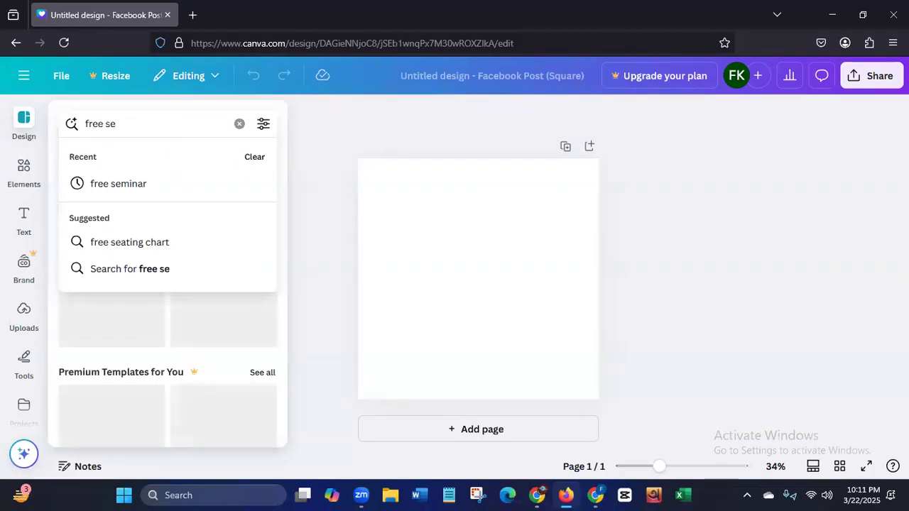
{"action": "left_click", "coordinate": [128, 184]}
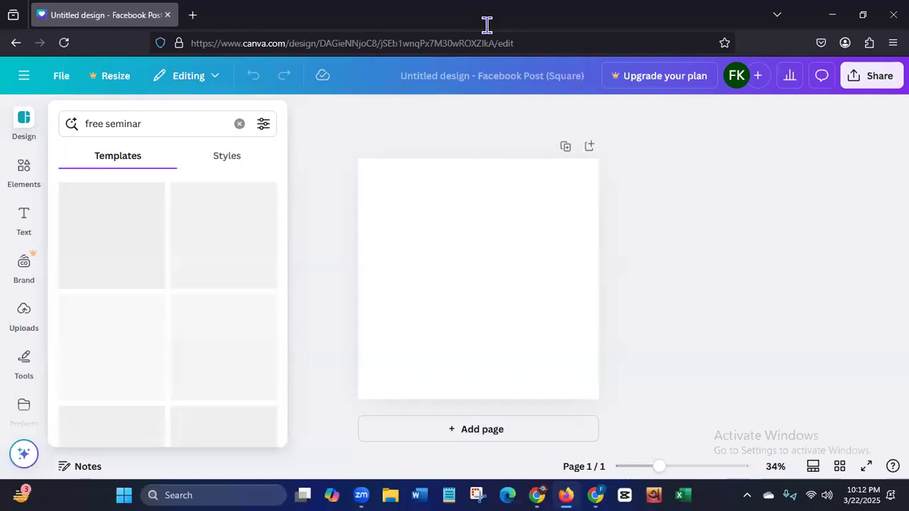
- Clear the template search, check whether the Elements and Design libraries load, and reload the design page
{"action": "left_click", "coordinate": [239, 124]}
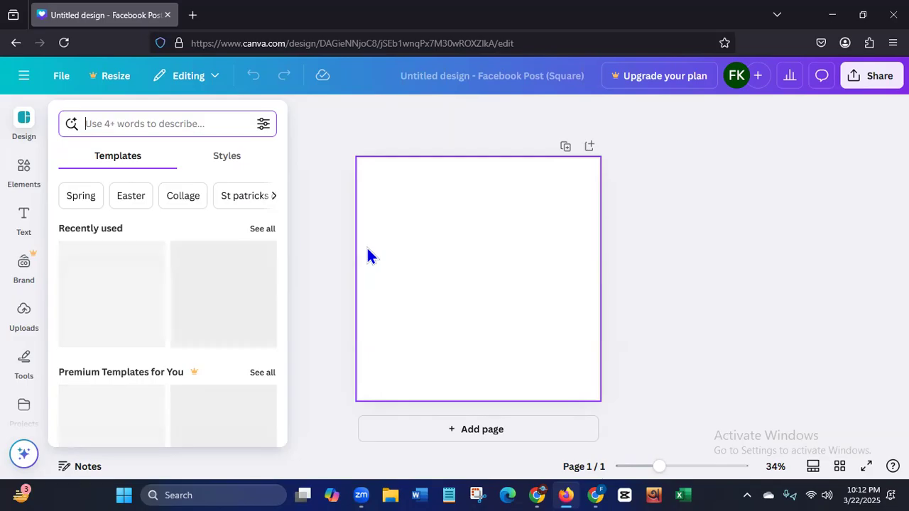
{"action": "left_click", "coordinate": [25, 176]}
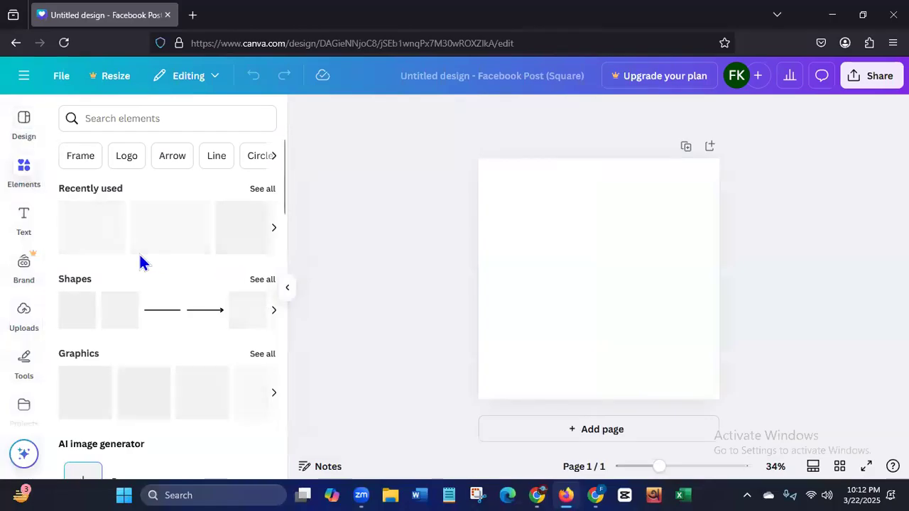
{"action": "left_click", "coordinate": [25, 128]}
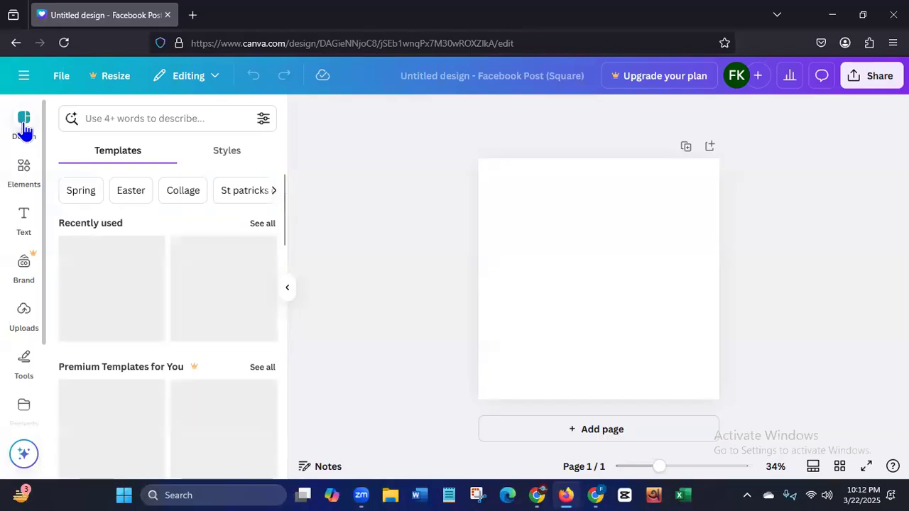
{"action": "left_click", "coordinate": [64, 44]}
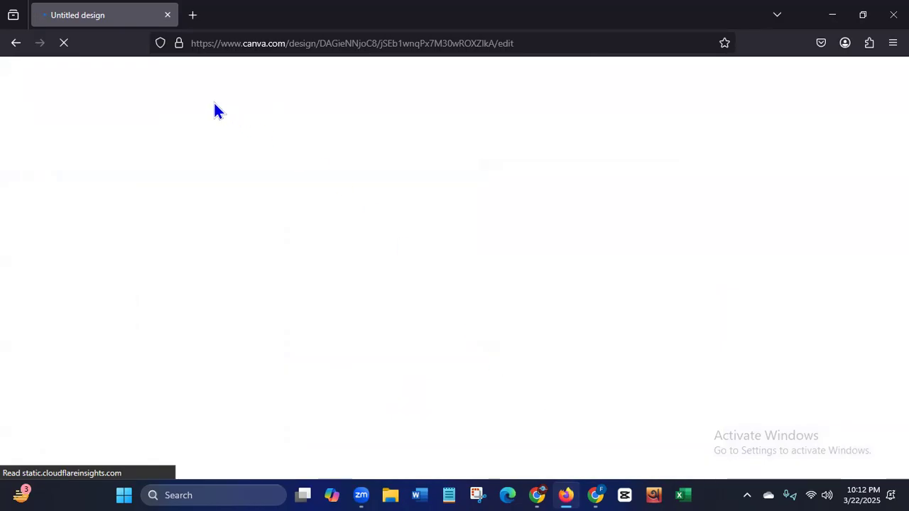
- Switch back to Facebook in Chrome, view the January 23 post's Free Seminar image enlarged, and deselect the caption text
{"action": "left_click", "coordinate": [597, 494]}
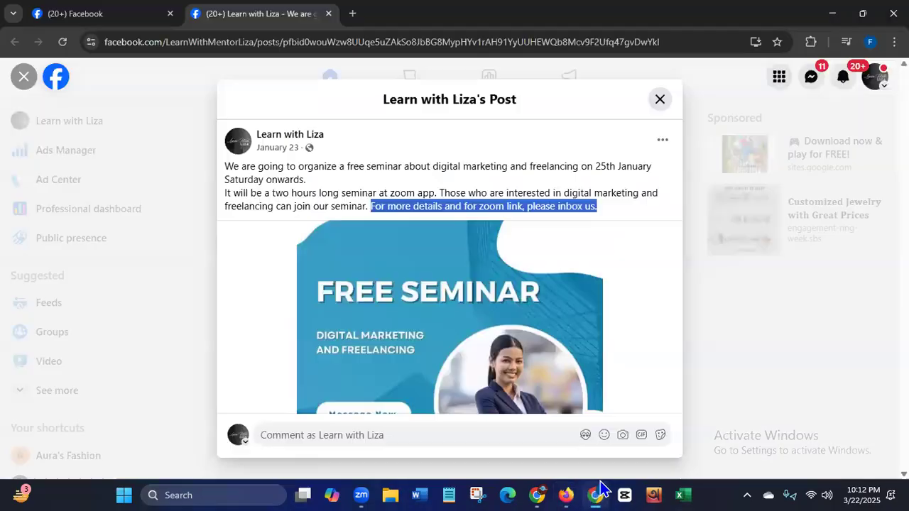
{"action": "left_click", "coordinate": [568, 259]}
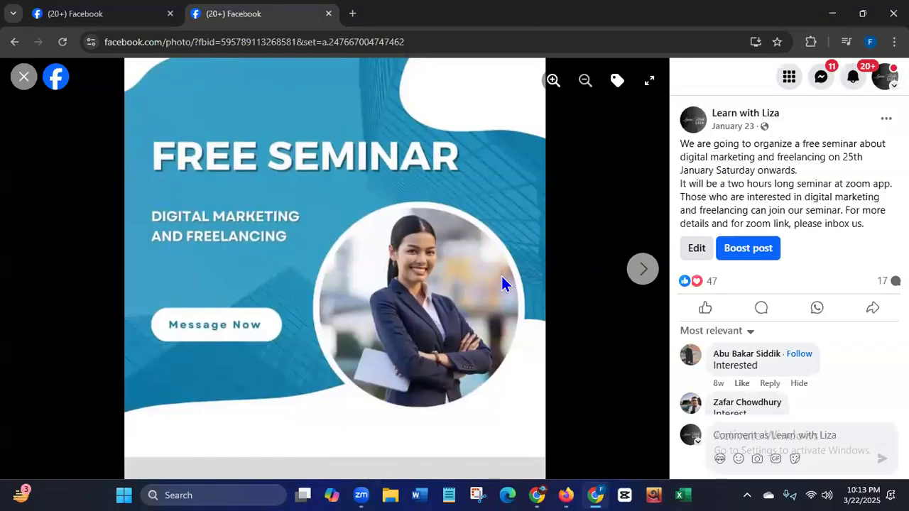
{"action": "left_click", "coordinate": [22, 76]}
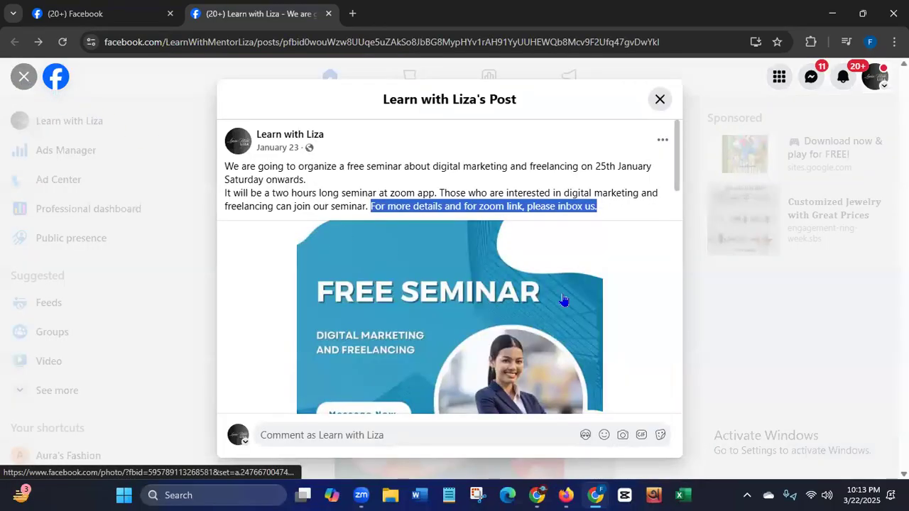
{"action": "left_click", "coordinate": [619, 211]}
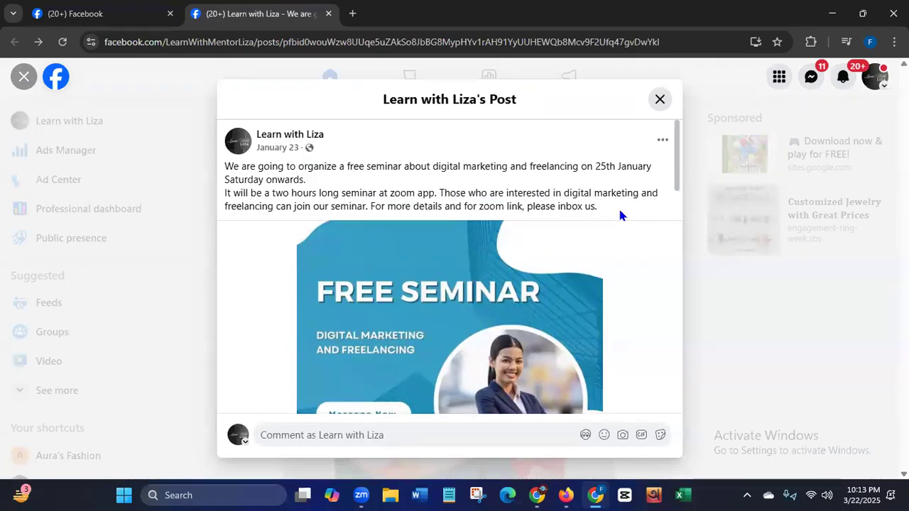
- Switch to the Page's own tab and look through its cover section, photos and free seminar posts
{"action": "left_click", "coordinate": [74, 13]}
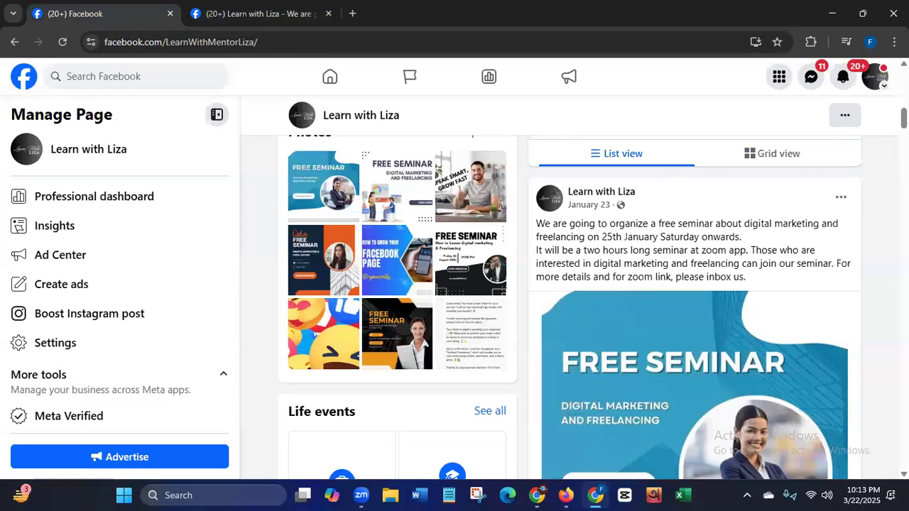
{"action": "scroll", "coordinate": [695, 306], "scroll_direction": "up", "scroll_amount": 10}
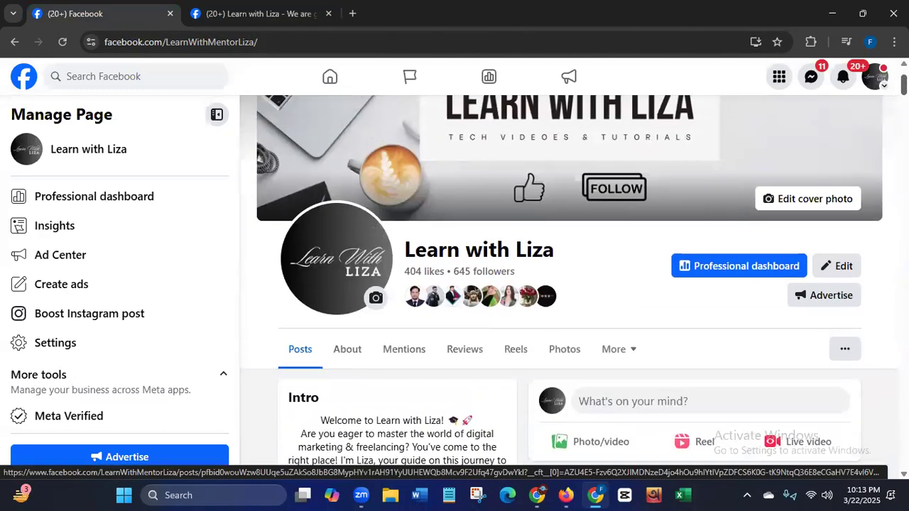
{"action": "scroll", "coordinate": [694, 305], "scroll_direction": "down", "scroll_amount": 9}
{"action": "scroll", "coordinate": [695, 305], "scroll_direction": "down", "scroll_amount": 5}
{"action": "scroll", "coordinate": [694, 305], "scroll_direction": "up", "scroll_amount": 3}
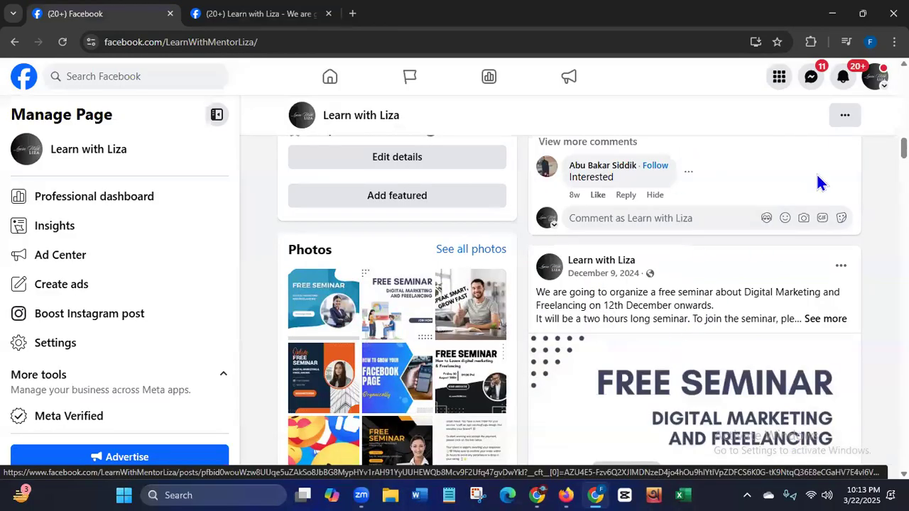
{"action": "scroll", "coordinate": [695, 298], "scroll_direction": "up", "scroll_amount": 6}
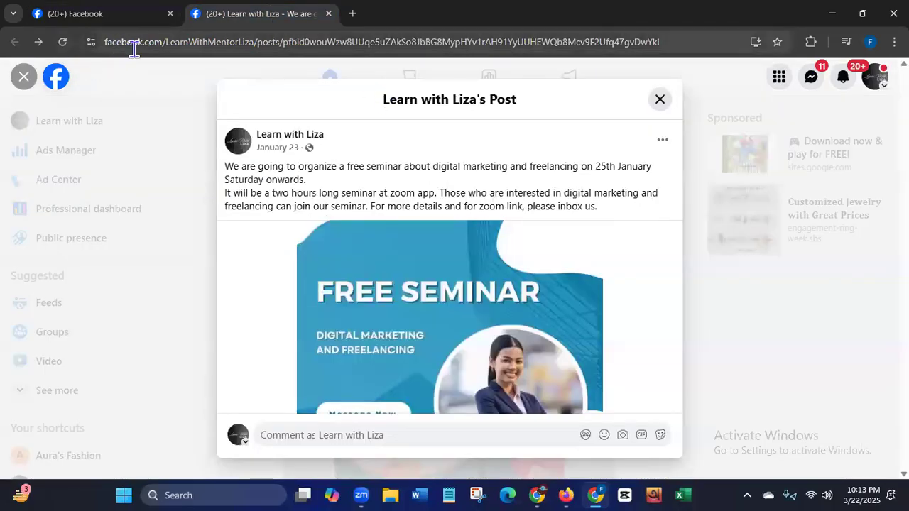
- Copy the January 23 free seminar post's web address and return to the cover section in the Page's tab
{"action": "left_click", "coordinate": [107, 47]}
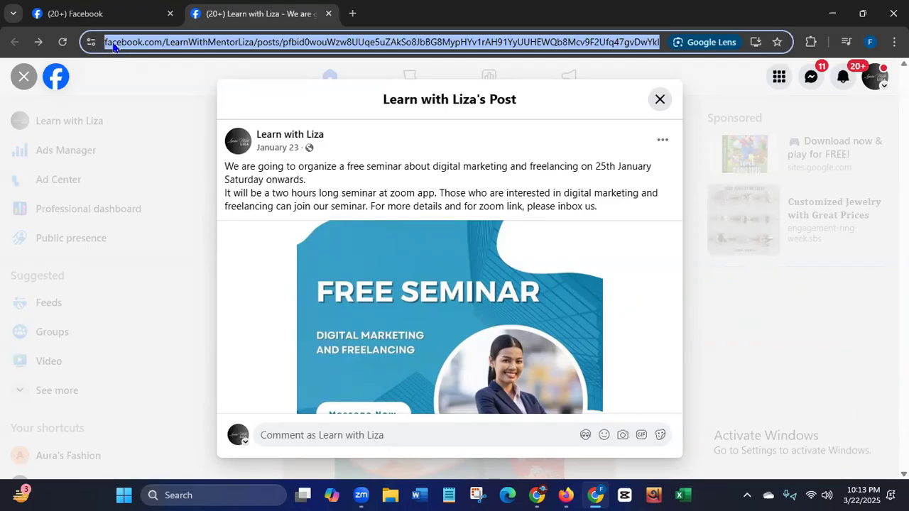
{"action": "right_click", "coordinate": [114, 47]}
{"action": "left_click", "coordinate": [145, 171]}
{"action": "left_click", "coordinate": [74, 22]}
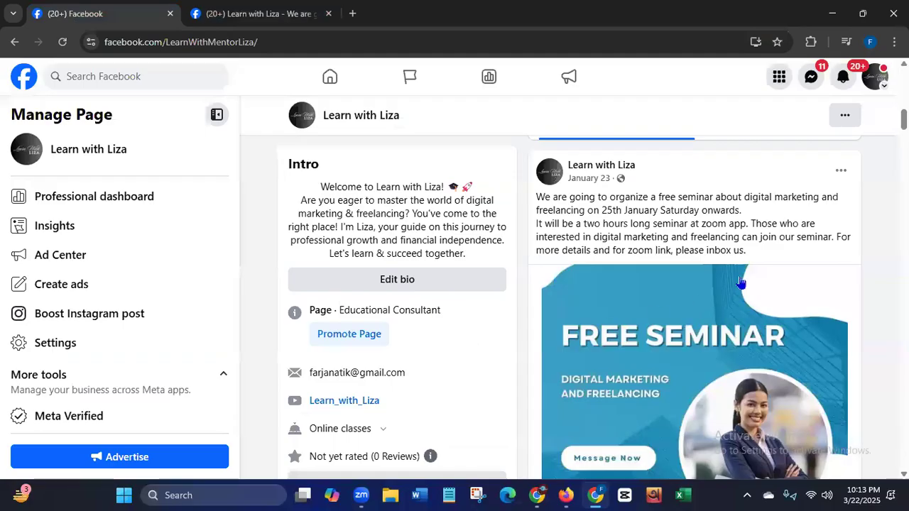
{"action": "scroll", "coordinate": [741, 282], "scroll_direction": "up", "scroll_amount": 2}
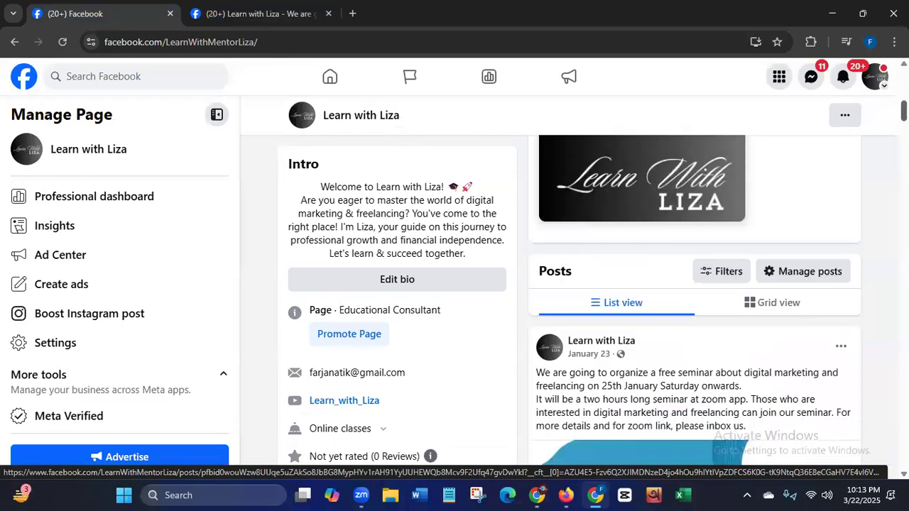
{"action": "scroll", "coordinate": [568, 284], "scroll_direction": "up", "scroll_amount": 5}
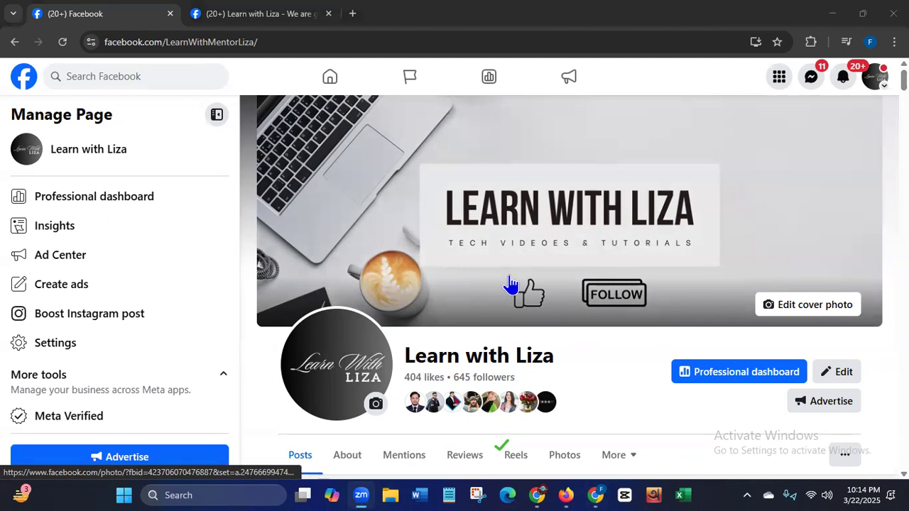
- Search Facebook for "shoes for kids Facebook group"
{"action": "left_click", "coordinate": [112, 76]}
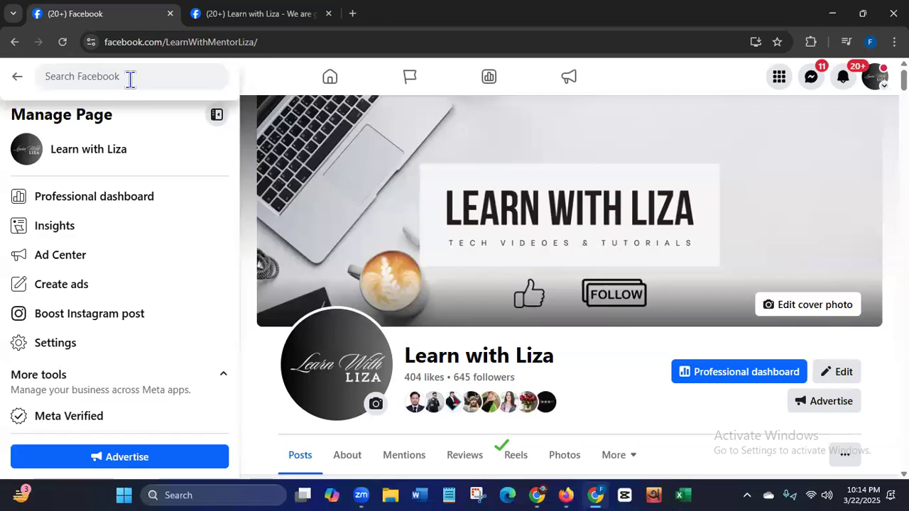
{"action": "type", "text": "s"}
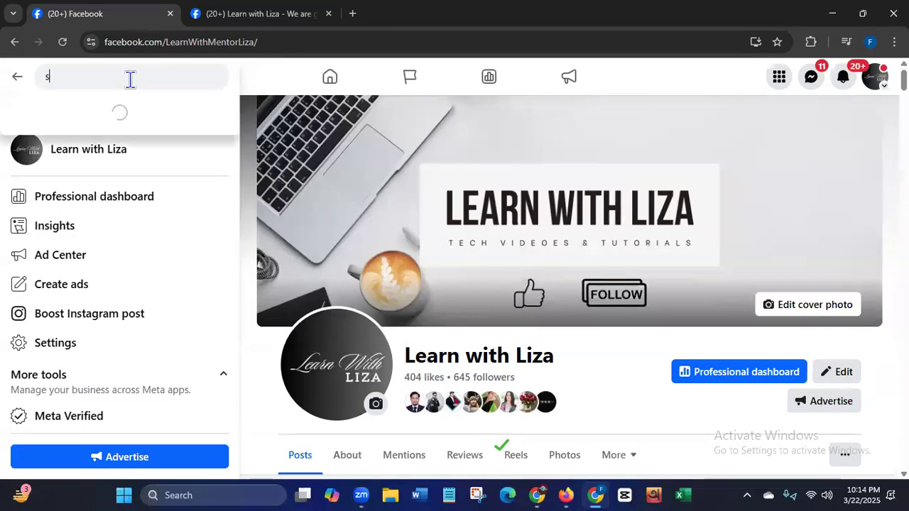
{"action": "type", "text": "hoes"}
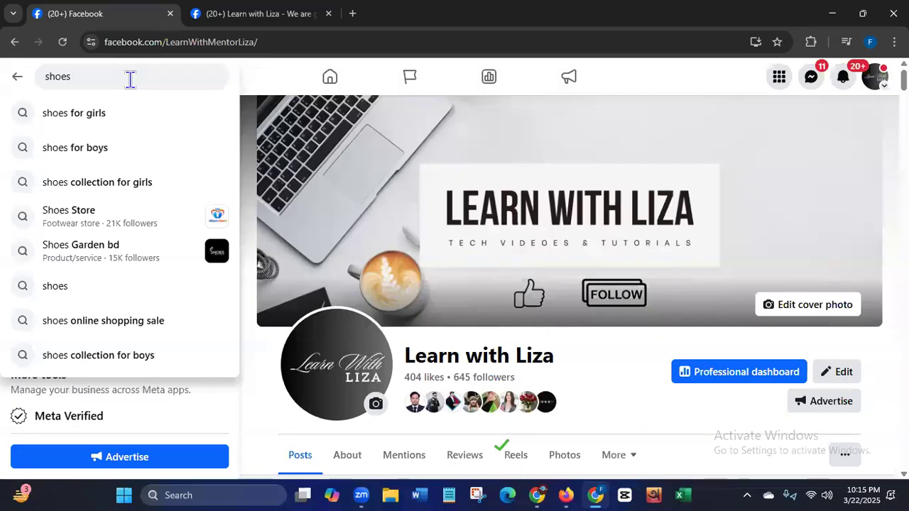
{"action": "type", "text": "for ki"}
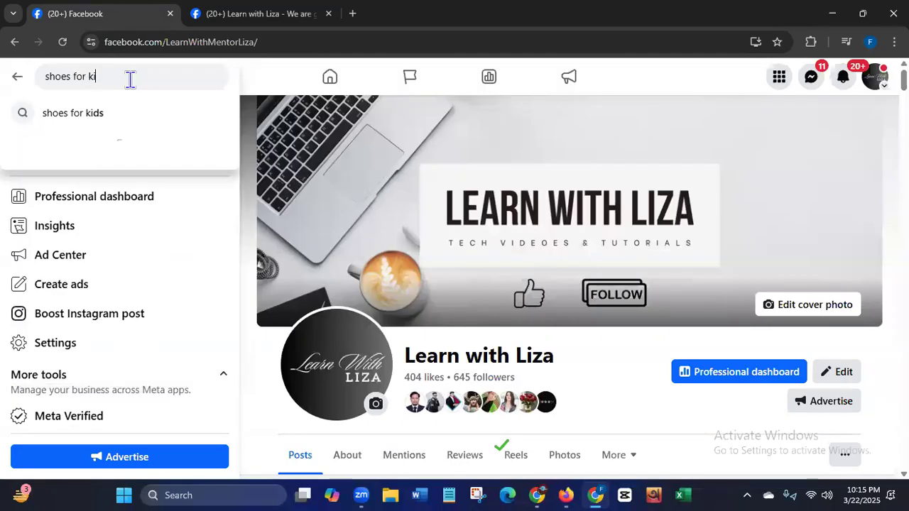
{"action": "type", "text": "ds"}
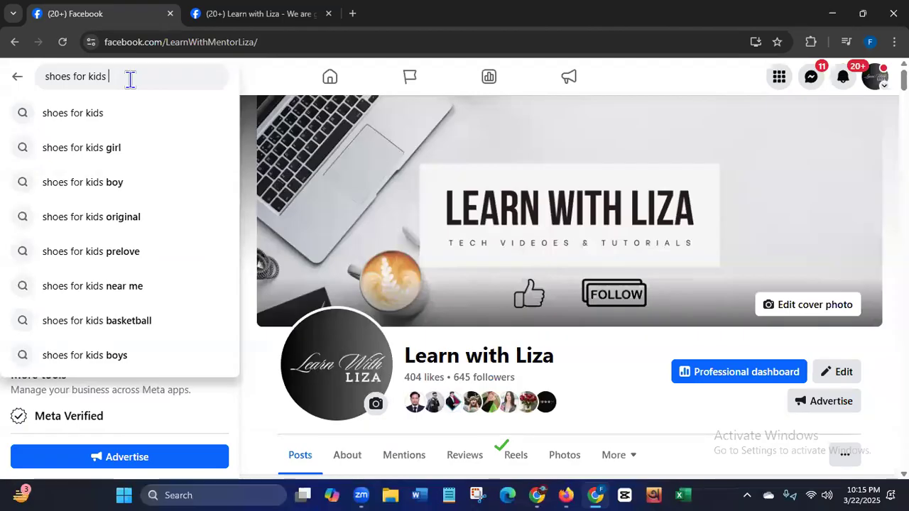
{"action": "type", "text": " Face"}
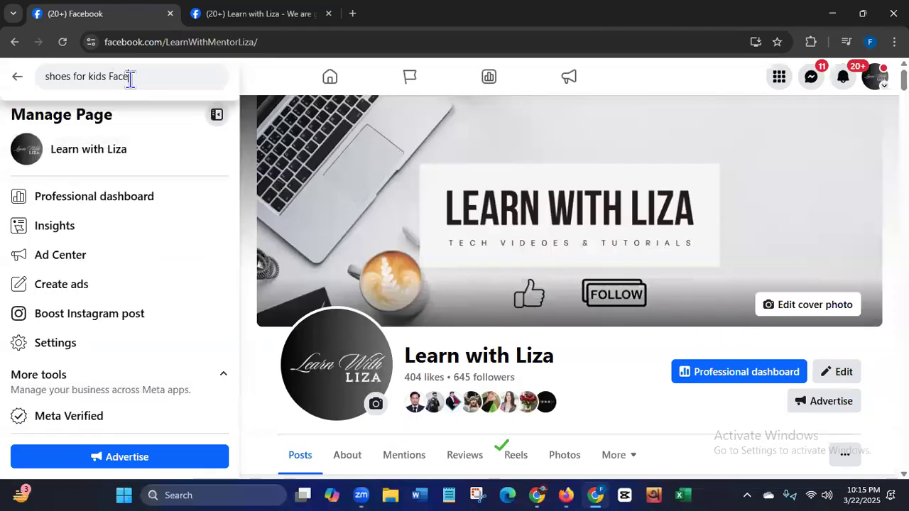
{"action": "type", "text": "boo"}
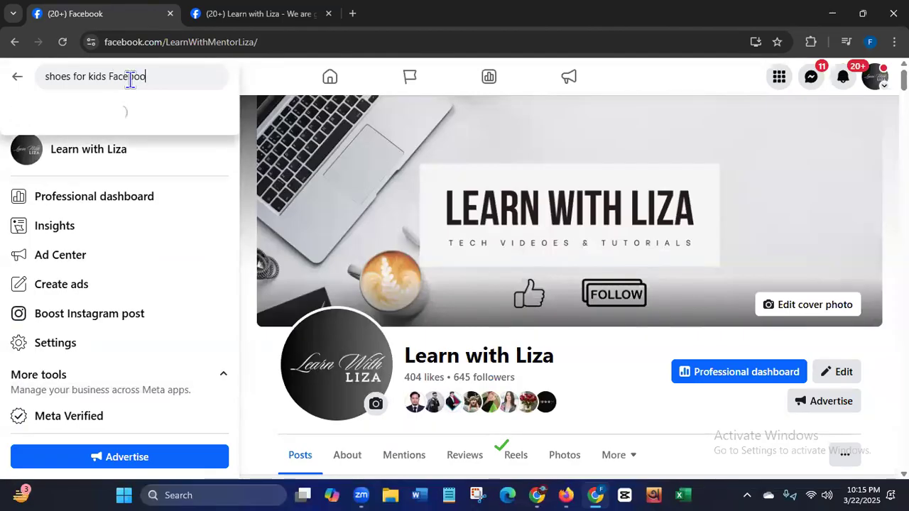
{"action": "type", "text": "k group"}
{"action": "key", "text": "Return"}
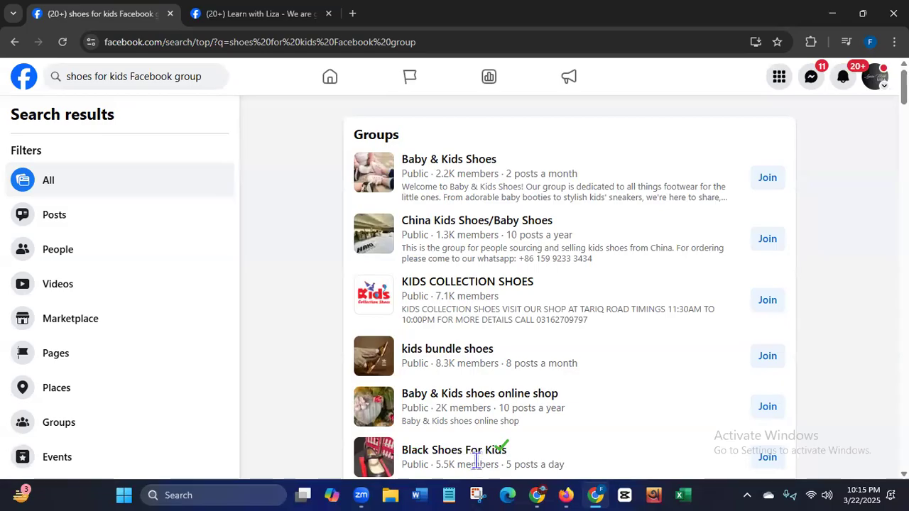
- Show all groups matching the search and look through the list of kids' shoe and clothing groups
{"action": "scroll", "coordinate": [747, 226], "scroll_direction": "down", "scroll_amount": 3}
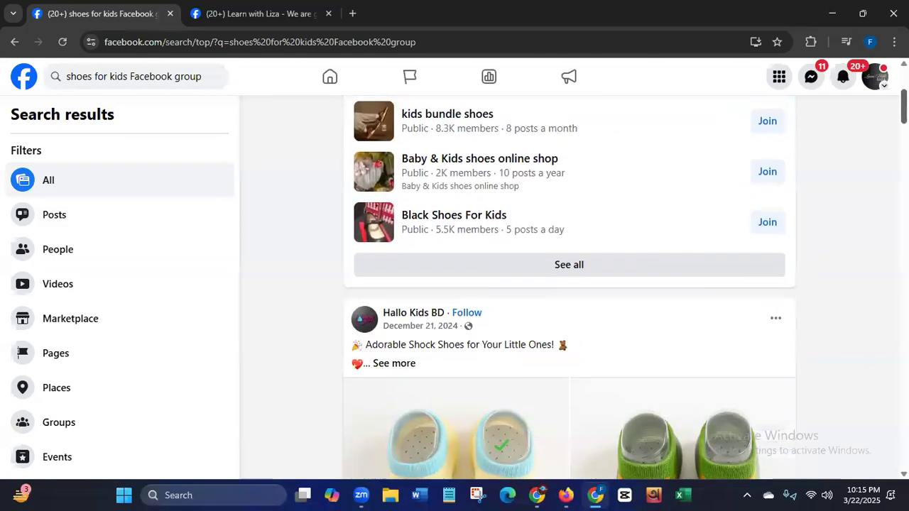
{"action": "left_click", "coordinate": [587, 266]}
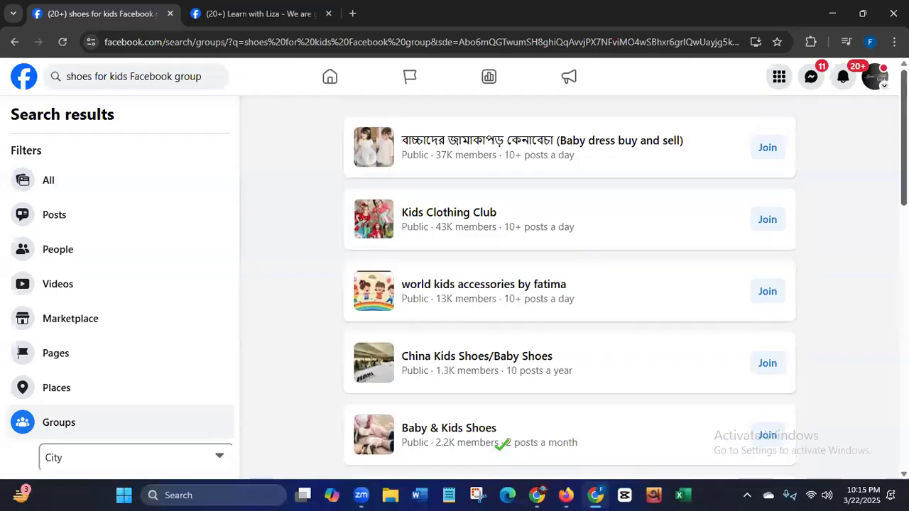
{"action": "scroll", "coordinate": [878, 284], "scroll_direction": "down", "scroll_amount": 8}
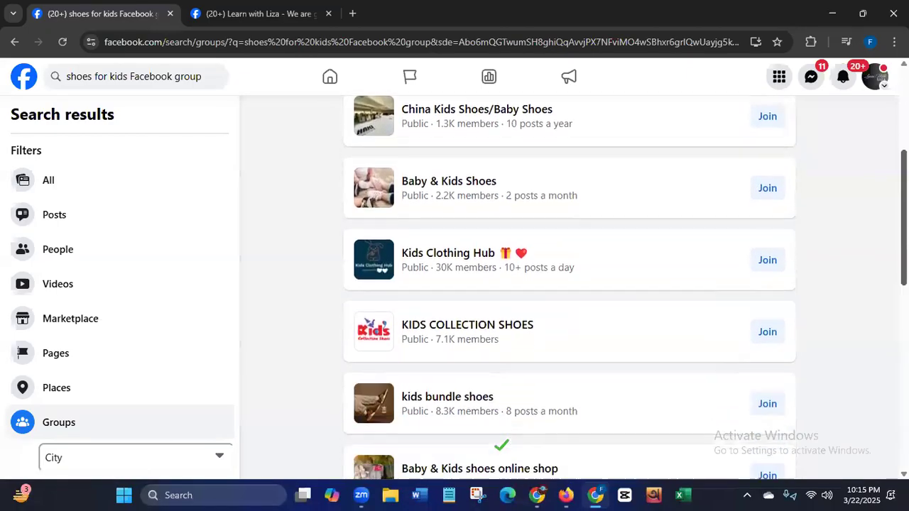
{"action": "scroll", "coordinate": [878, 291], "scroll_direction": "down", "scroll_amount": 6}
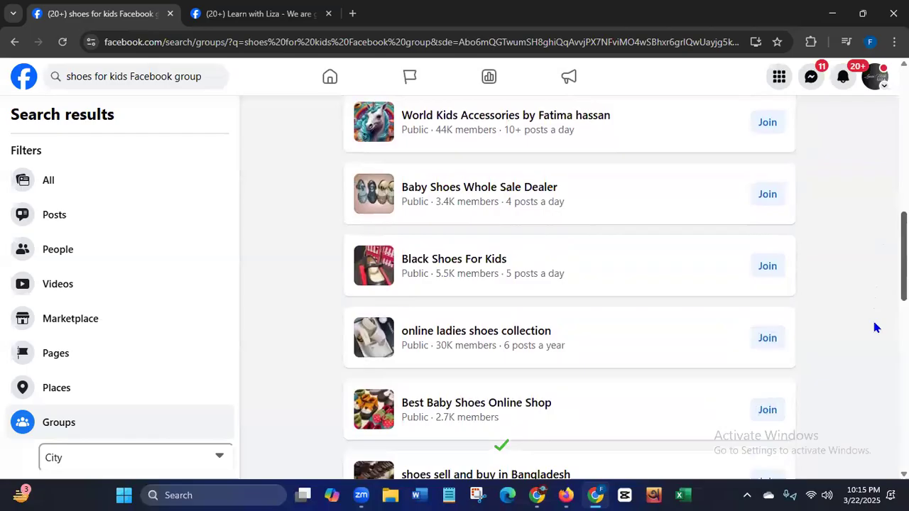
{"action": "scroll", "coordinate": [870, 394], "scroll_direction": "down", "scroll_amount": 3}
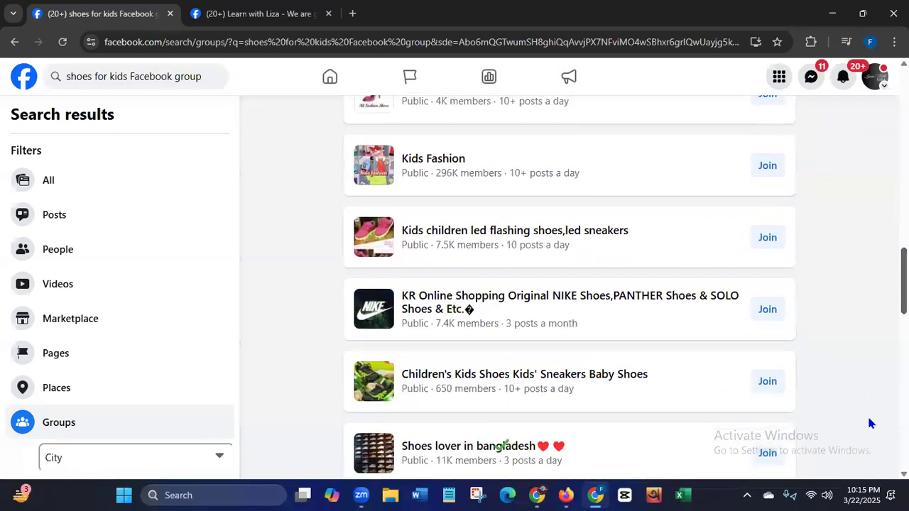
{"action": "mouse_move", "coordinate": [500, 389]}
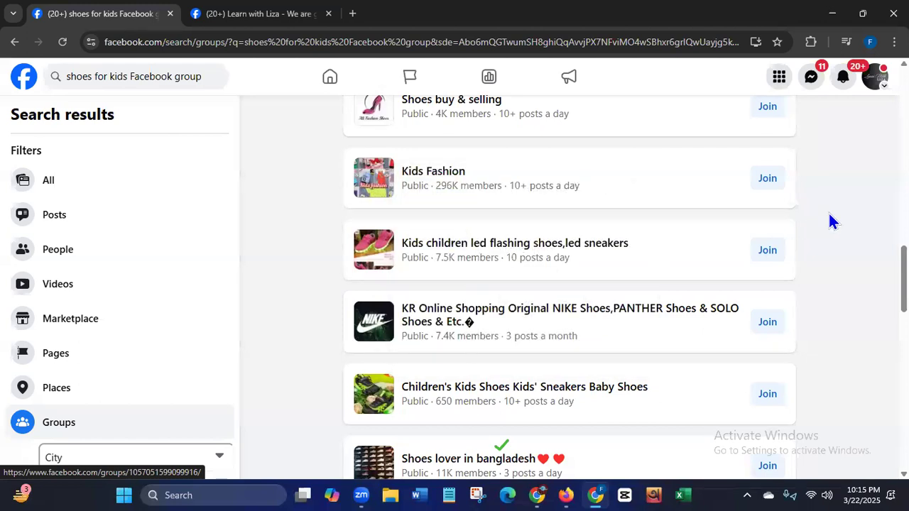
{"action": "mouse_move", "coordinate": [461, 186]}
- Open the Baby & Kids Shoes group from the group search results
{"action": "scroll", "coordinate": [501, 446], "scroll_direction": "up", "scroll_amount": 5}
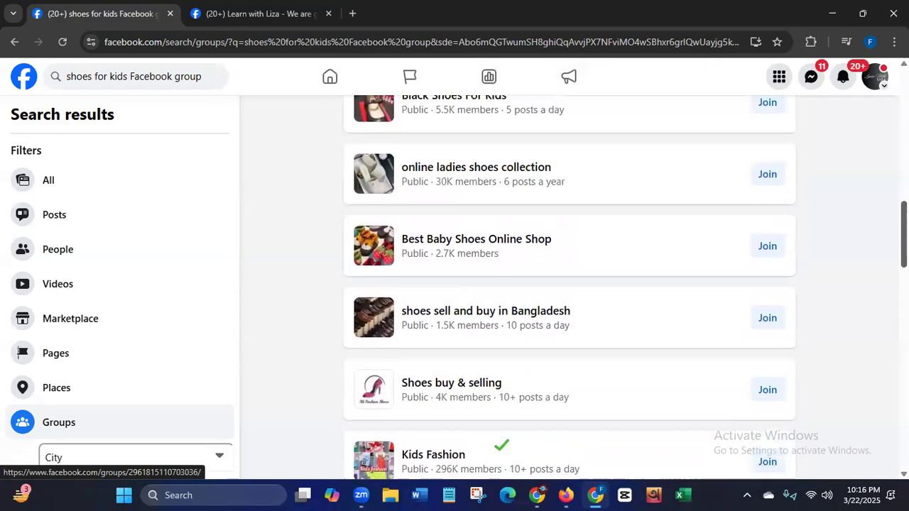
{"action": "scroll", "coordinate": [877, 192], "scroll_direction": "up", "scroll_amount": 4}
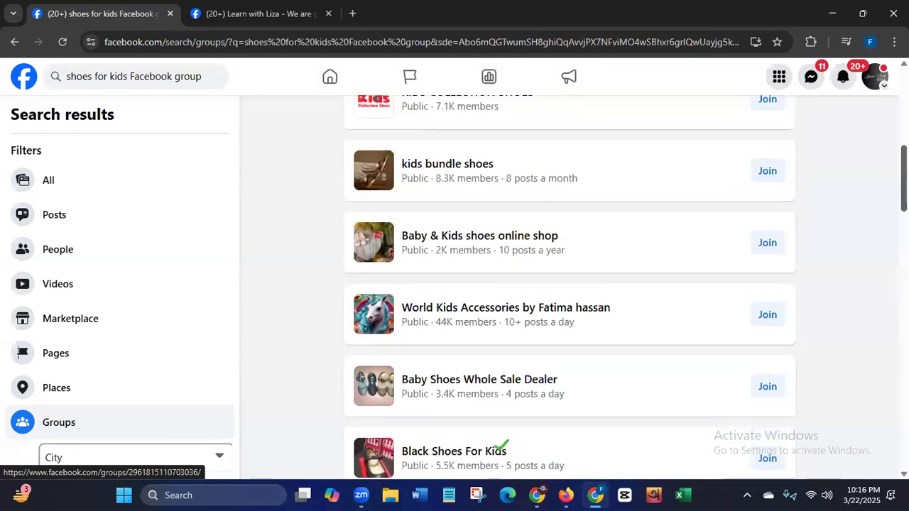
{"action": "scroll", "coordinate": [870, 177], "scroll_direction": "up", "scroll_amount": 3}
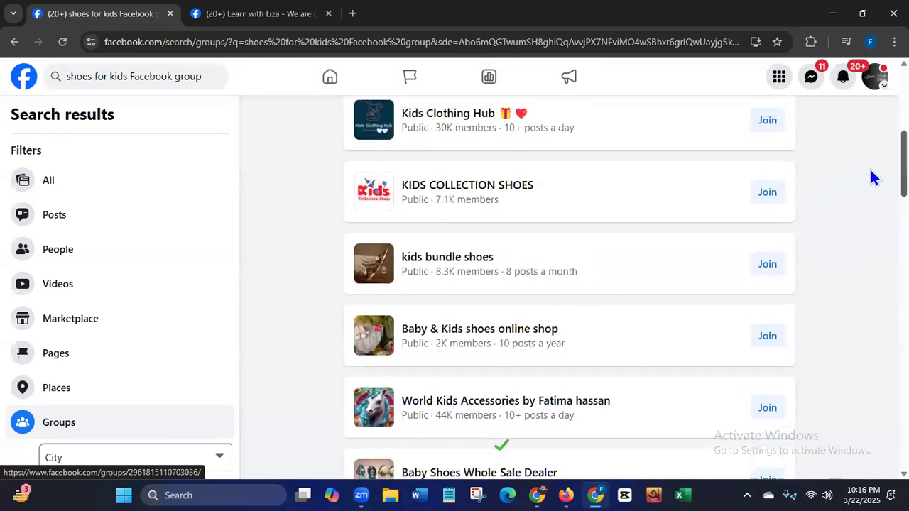
{"action": "scroll", "coordinate": [865, 153], "scroll_direction": "up", "scroll_amount": 2}
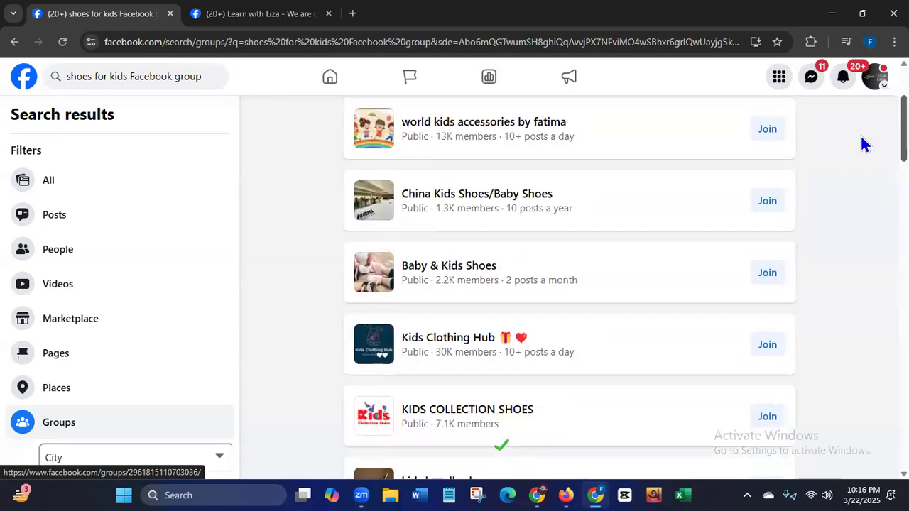
{"action": "left_click", "coordinate": [454, 273]}
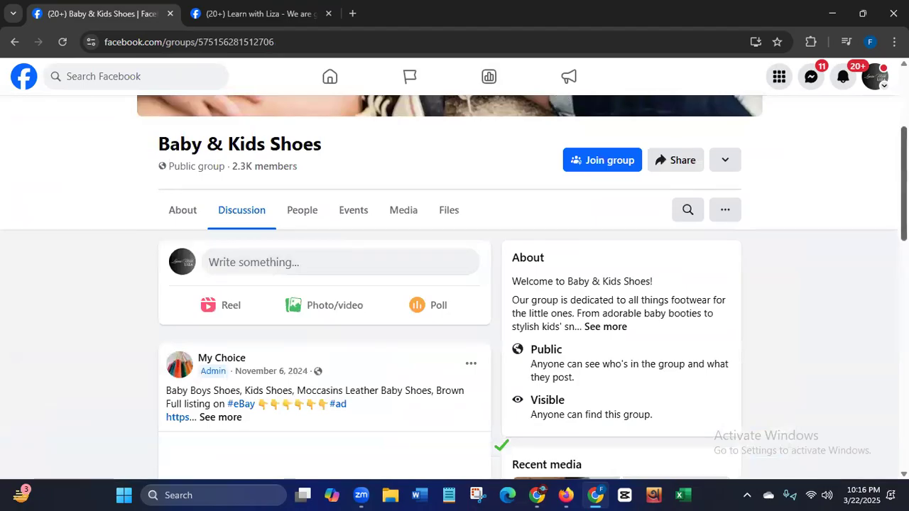
- Look through the Baby & Kids Shoes group's cover, About section and admin posts, and return to its cover photo
{"action": "scroll", "coordinate": [409, 278], "scroll_direction": "up", "scroll_amount": 3}
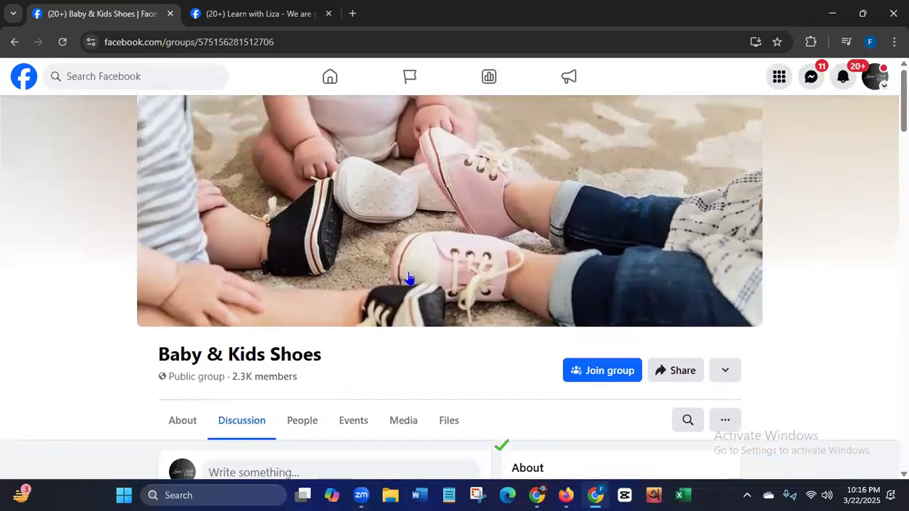
{"action": "scroll", "coordinate": [455, 287], "scroll_direction": "down", "scroll_amount": 6}
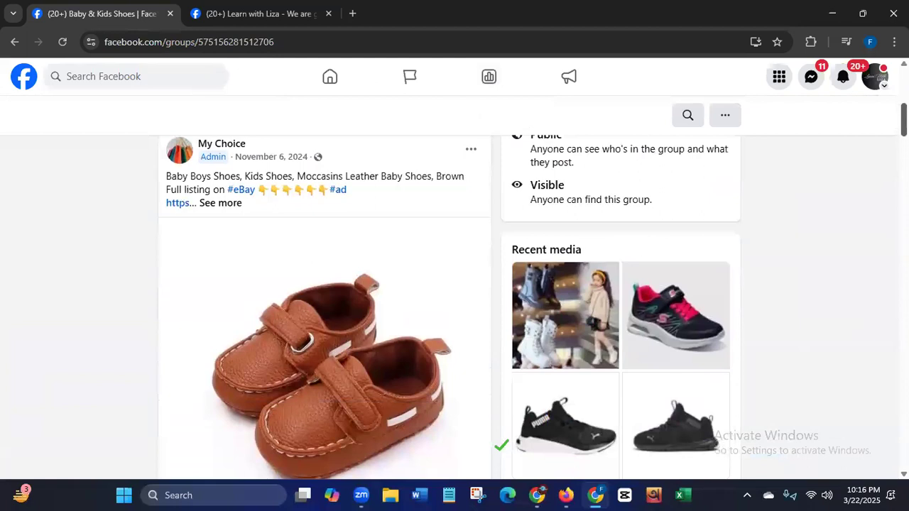
{"action": "scroll", "coordinate": [324, 307], "scroll_direction": "down", "scroll_amount": 10}
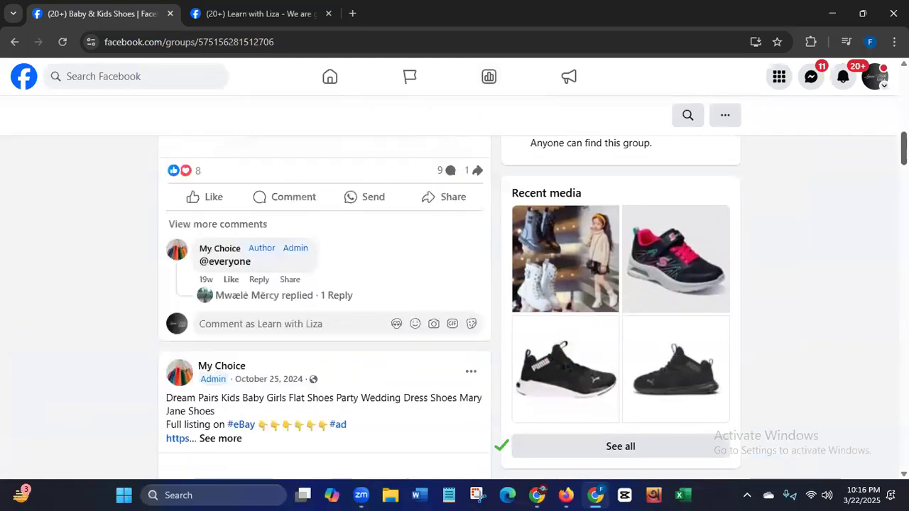
{"action": "scroll", "coordinate": [324, 307], "scroll_direction": "down", "scroll_amount": 6}
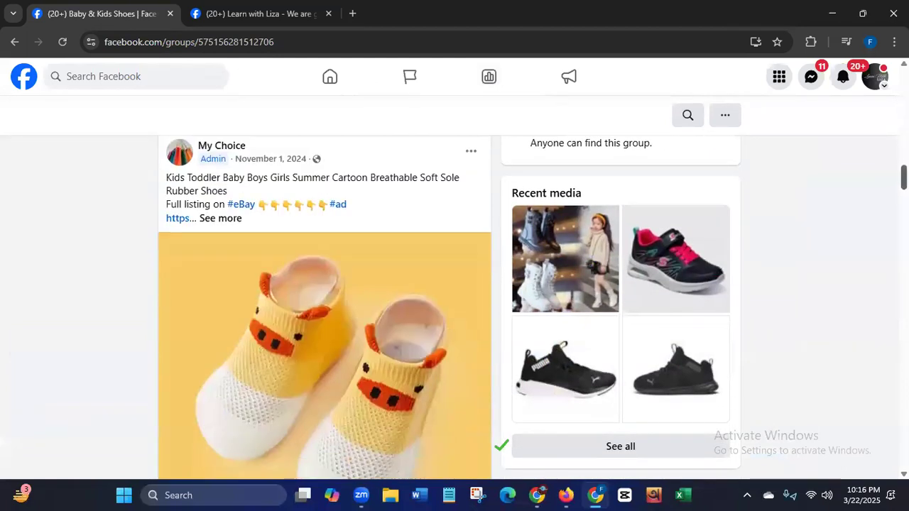
{"action": "scroll", "coordinate": [324, 307], "scroll_direction": "up", "scroll_amount": 8}
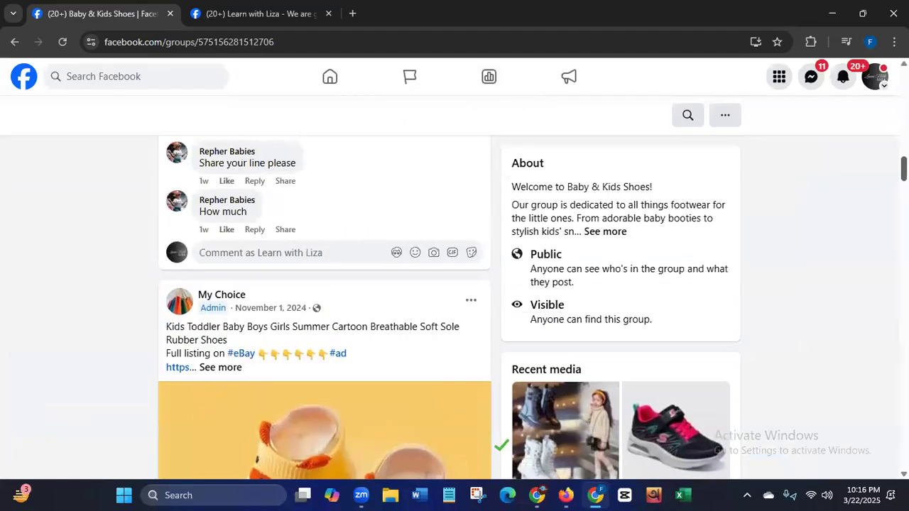
{"action": "scroll", "coordinate": [325, 308], "scroll_direction": "up", "scroll_amount": 3}
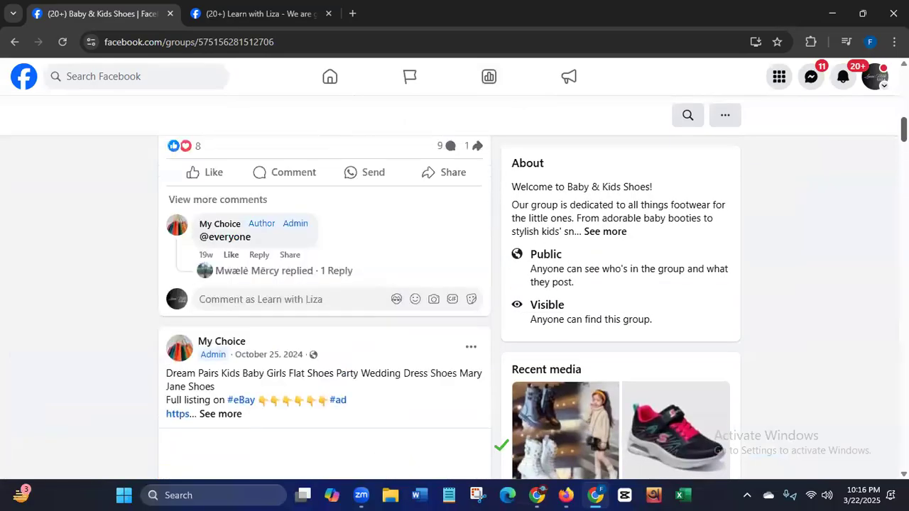
{"action": "scroll", "coordinate": [324, 308], "scroll_direction": "up", "scroll_amount": 15}
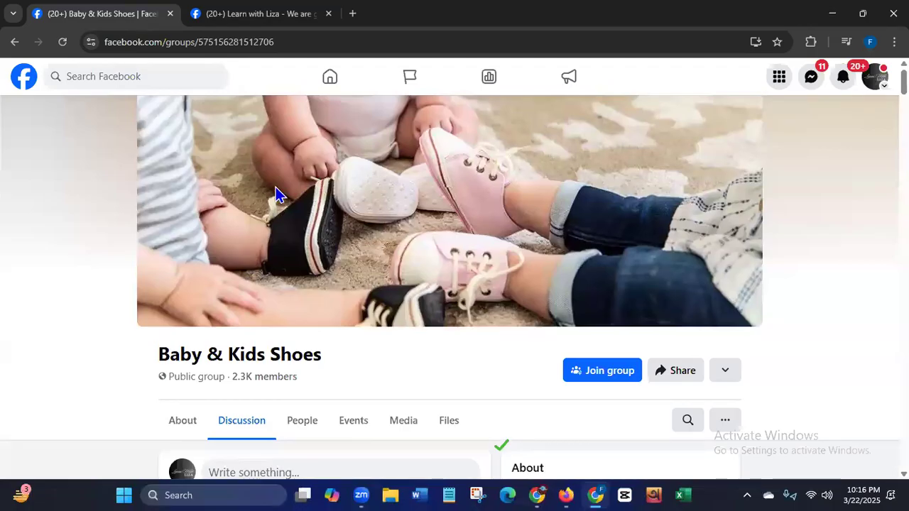
{"action": "left_click", "coordinate": [503, 446]}
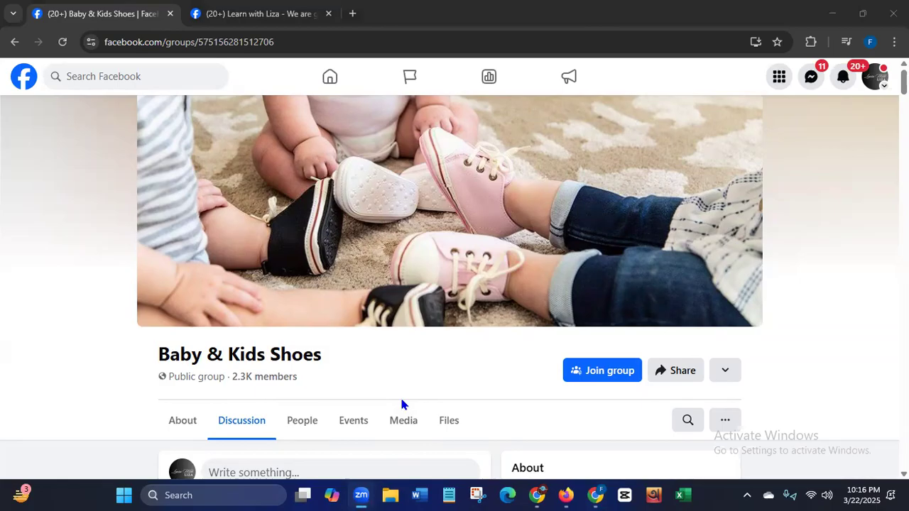
{"action": "left_click_drag", "start_coordinate": [903, 82], "coordinate": [903, 96]}
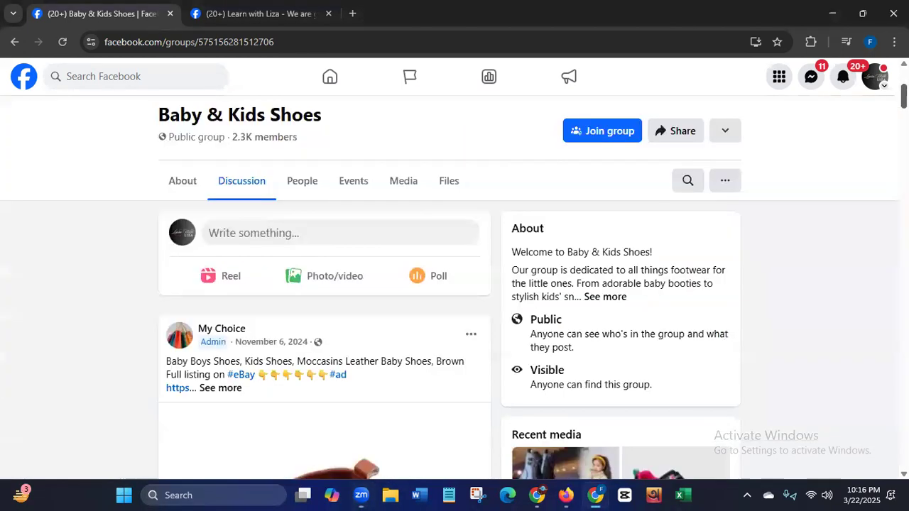
{"action": "scroll", "coordinate": [455, 284], "scroll_direction": "down", "scroll_amount": 5}
{"action": "scroll", "coordinate": [455, 284], "scroll_direction": "down", "scroll_amount": 6}
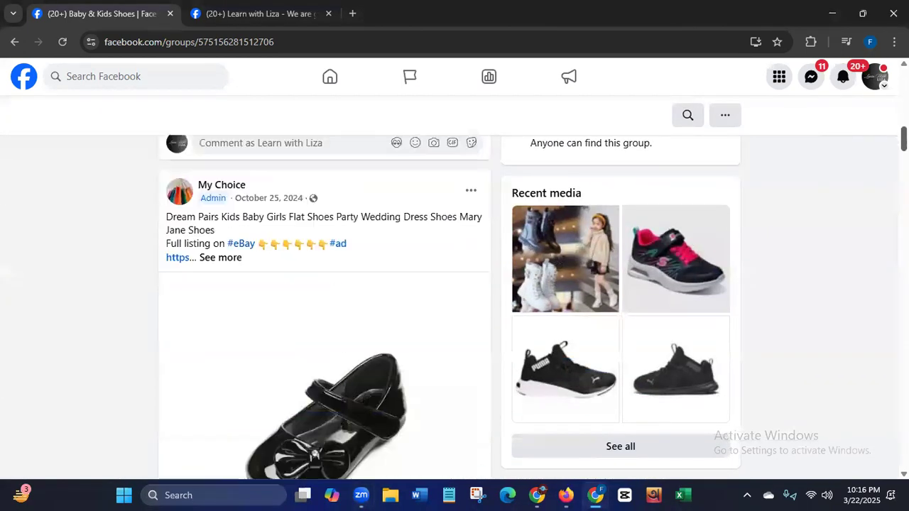
{"action": "scroll", "coordinate": [651, 255], "scroll_direction": "up", "scroll_amount": 13}
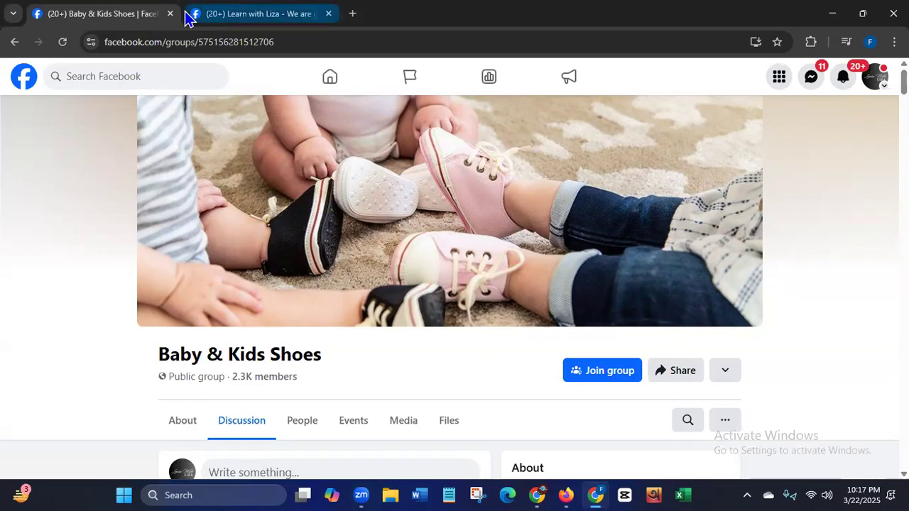
- Switch between the January 23 free seminar post and the Baby & Kids Shoes group, ending on the post
{"action": "left_click", "coordinate": [264, 21]}
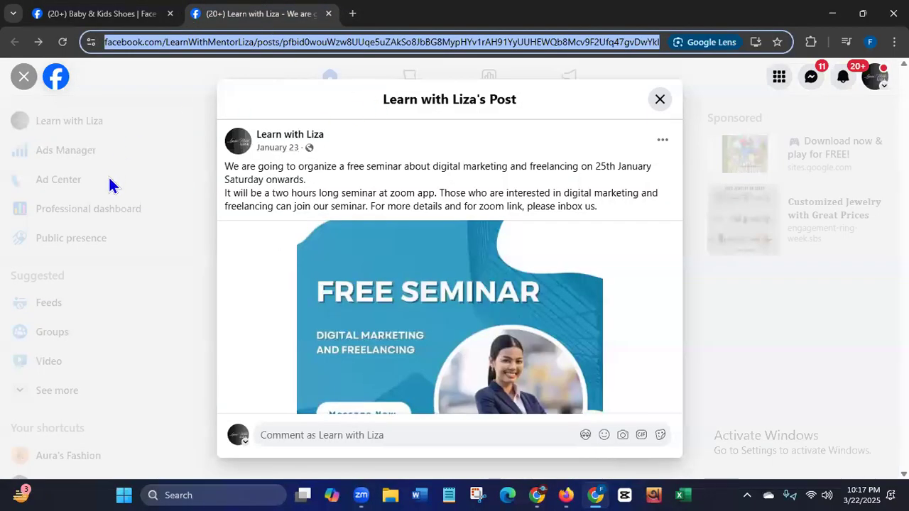
{"action": "left_click", "coordinate": [113, 17]}
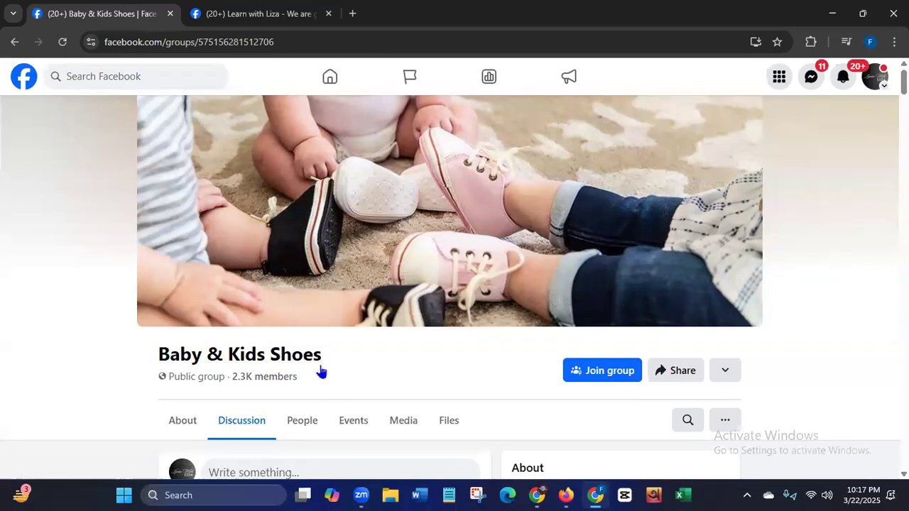
{"action": "left_click", "coordinate": [256, 21]}
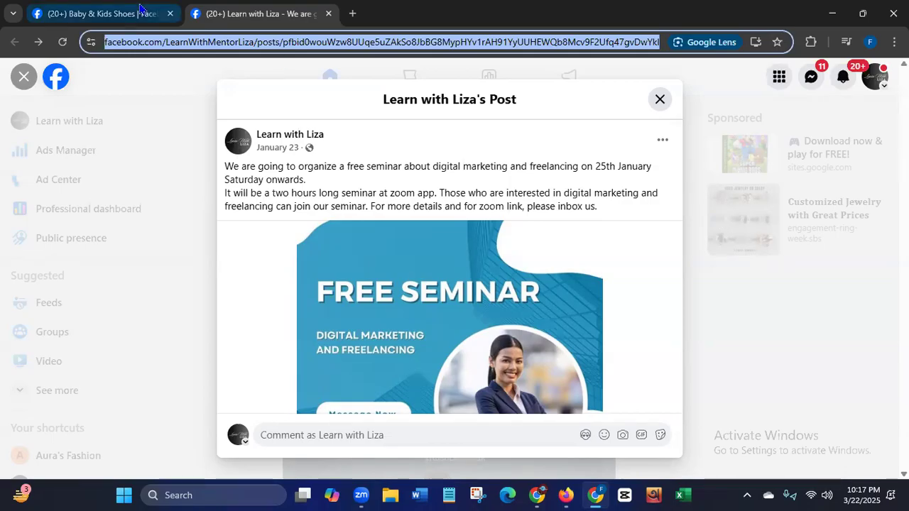
- Return to the Baby & Kids Shoes group, search Facebook for "digital marketing" and open the suggested Digital Marketing Bangladesh group
{"action": "left_click", "coordinate": [115, 22]}
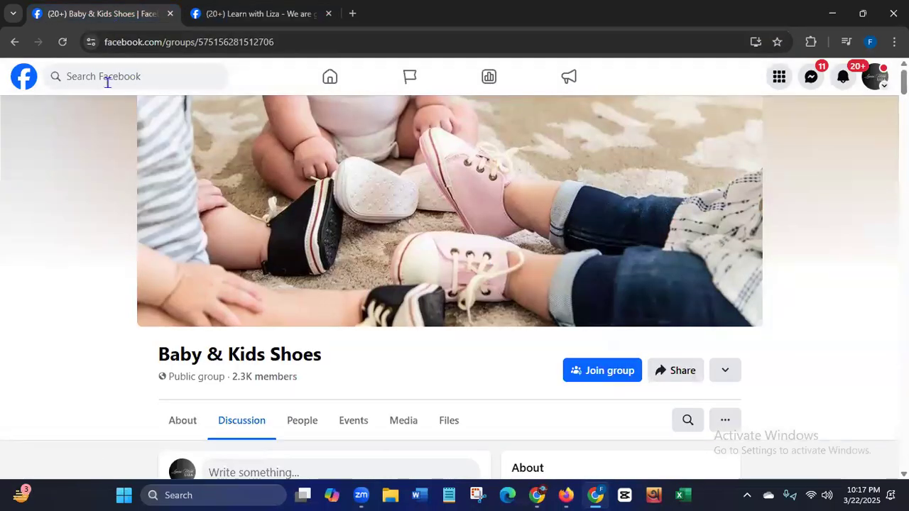
{"action": "left_click", "coordinate": [118, 80]}
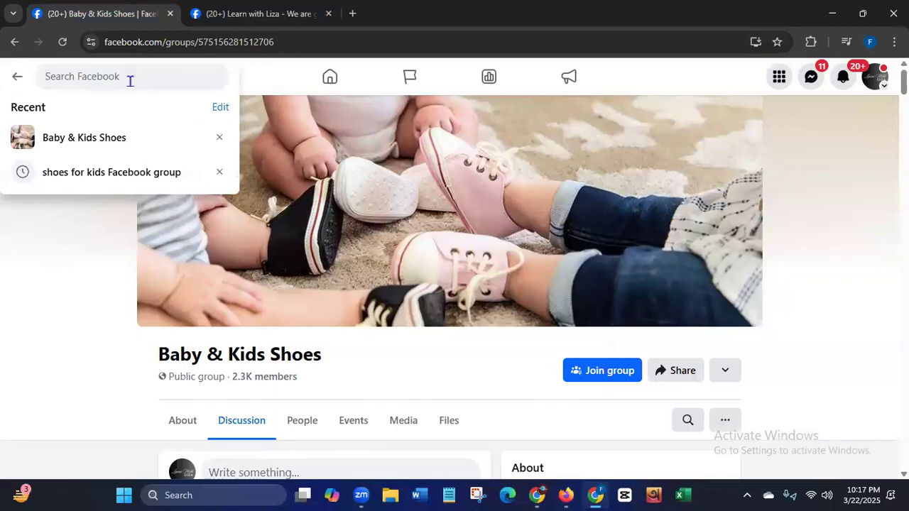
{"action": "type", "text": "digita"}
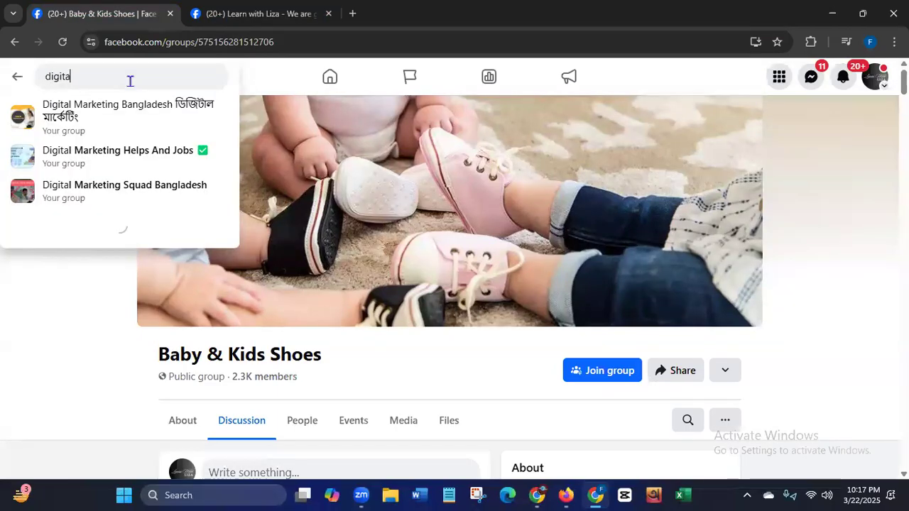
{"action": "type", "text": "l mark"}
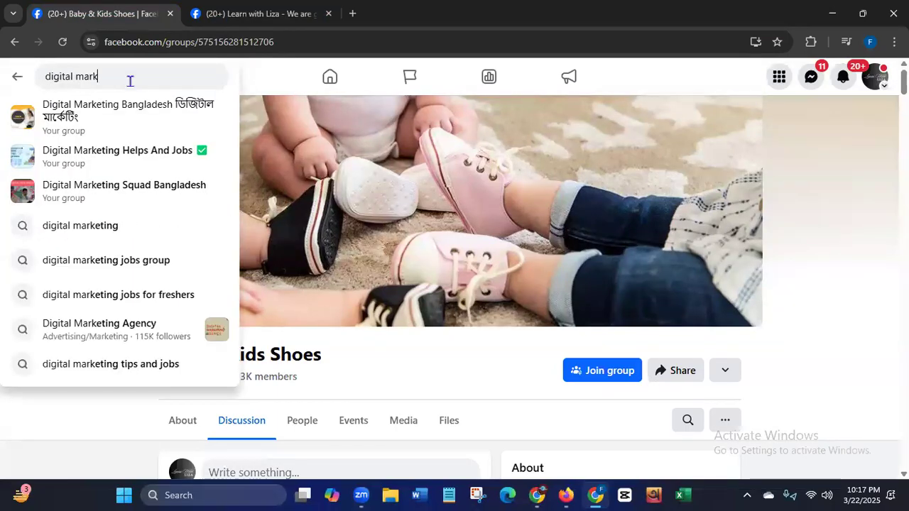
{"action": "type", "text": "eting"}
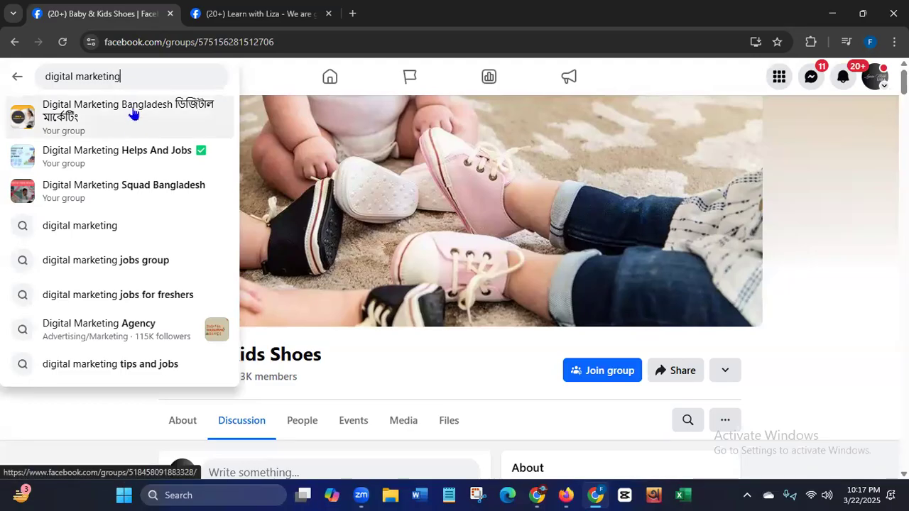
{"action": "left_click", "coordinate": [136, 107]}
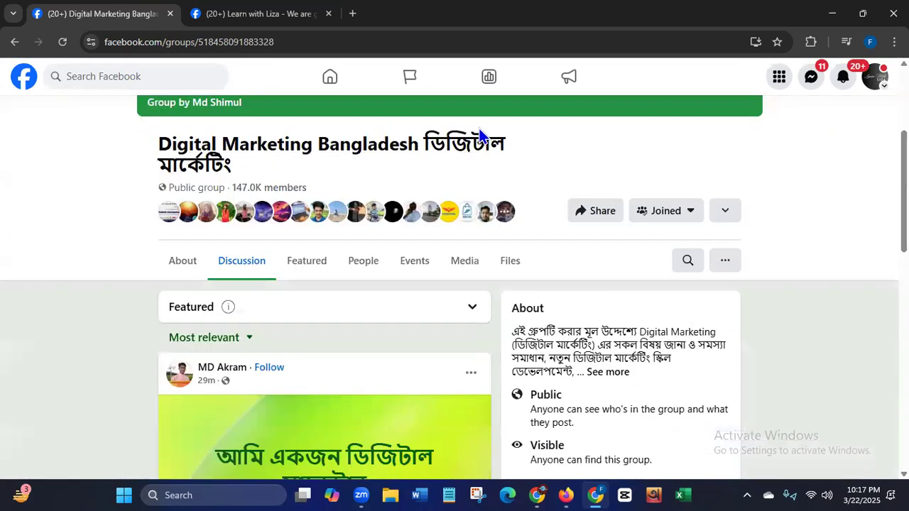
- Look through the Digital Marketing Bangladesh group's About section and member posts, down to the post with the HOT SALE image
{"action": "left_click_drag", "start_coordinate": [904, 176], "coordinate": [904, 153]}
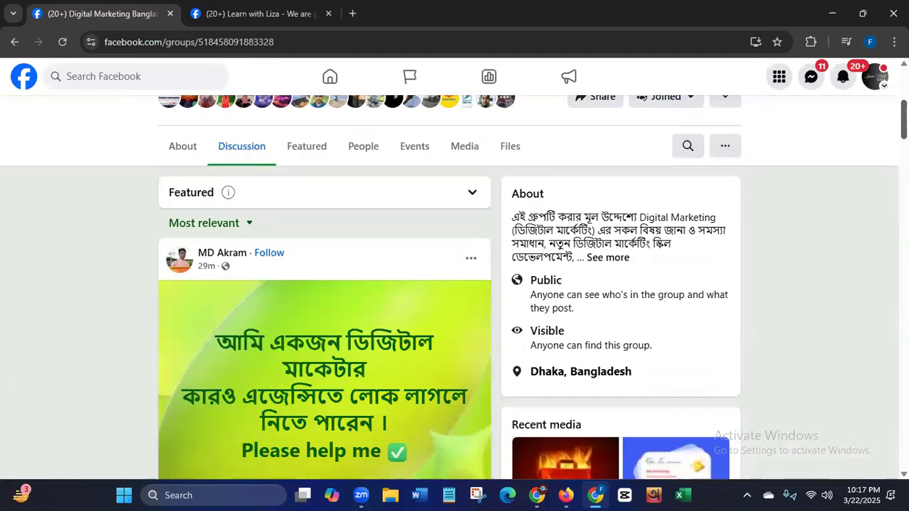
{"action": "left_click_drag", "start_coordinate": [904, 121], "coordinate": [903, 148]}
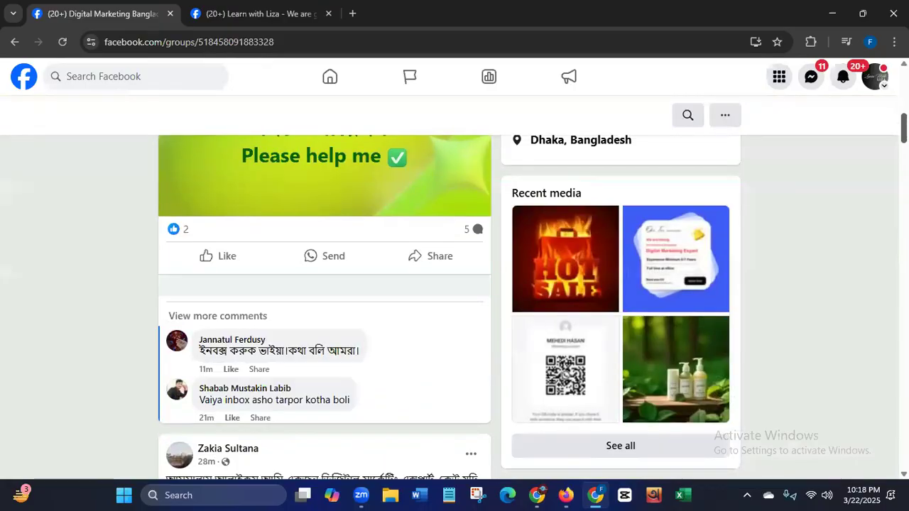
{"action": "scroll", "coordinate": [875, 206], "scroll_direction": "down", "scroll_amount": 8}
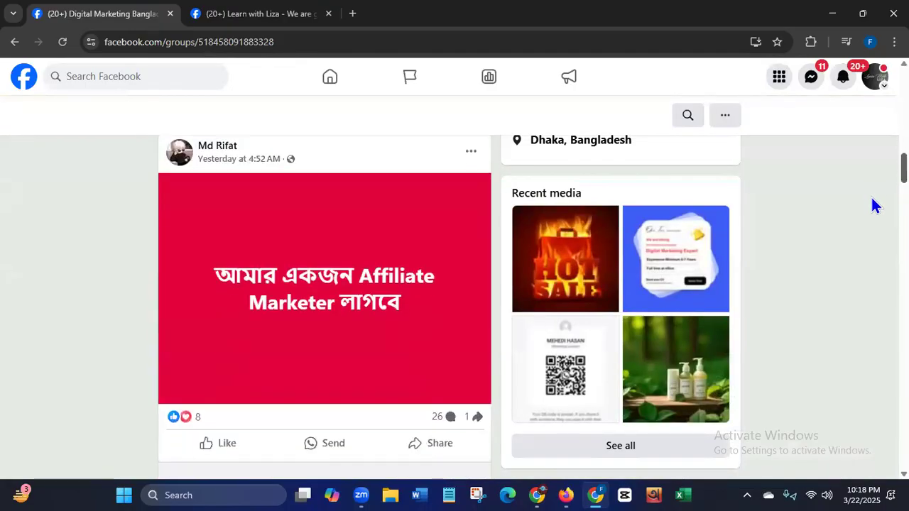
{"action": "scroll", "coordinate": [872, 203], "scroll_direction": "up", "scroll_amount": 10}
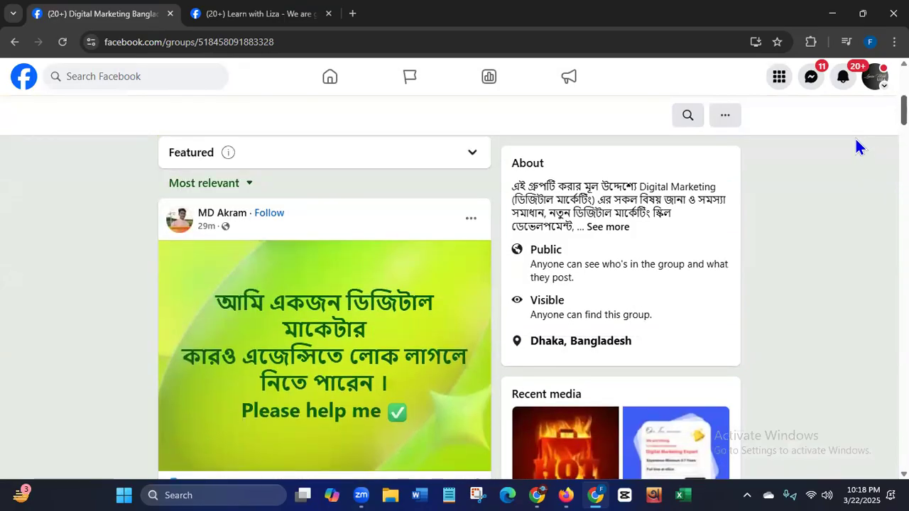
{"action": "scroll", "coordinate": [855, 138], "scroll_direction": "down", "scroll_amount": 1}
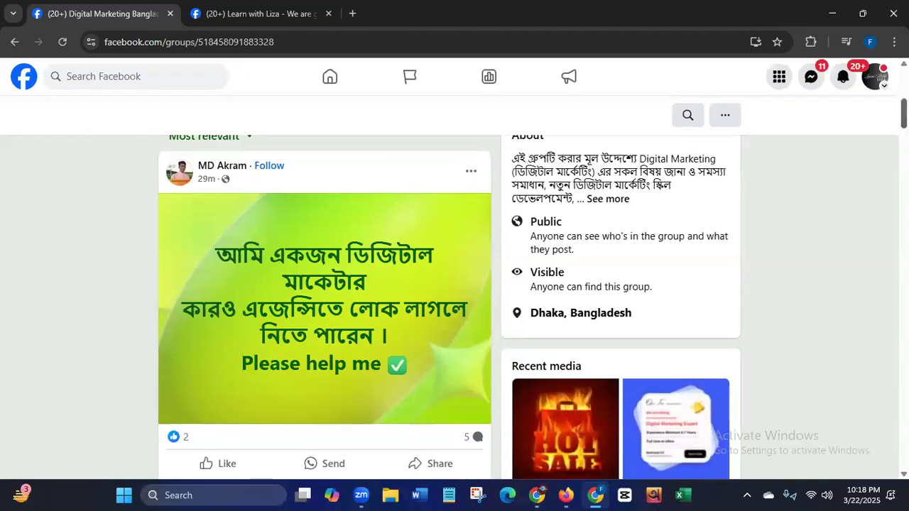
{"action": "scroll", "coordinate": [904, 117], "scroll_direction": "down", "scroll_amount": 4}
{"action": "scroll", "coordinate": [325, 305], "scroll_direction": "down", "scroll_amount": 1}
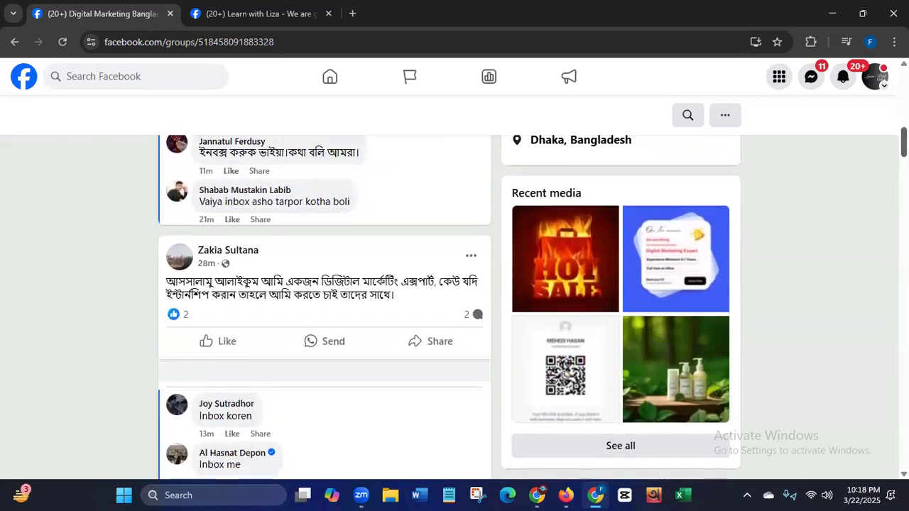
{"action": "scroll", "coordinate": [324, 305], "scroll_direction": "down", "scroll_amount": 1}
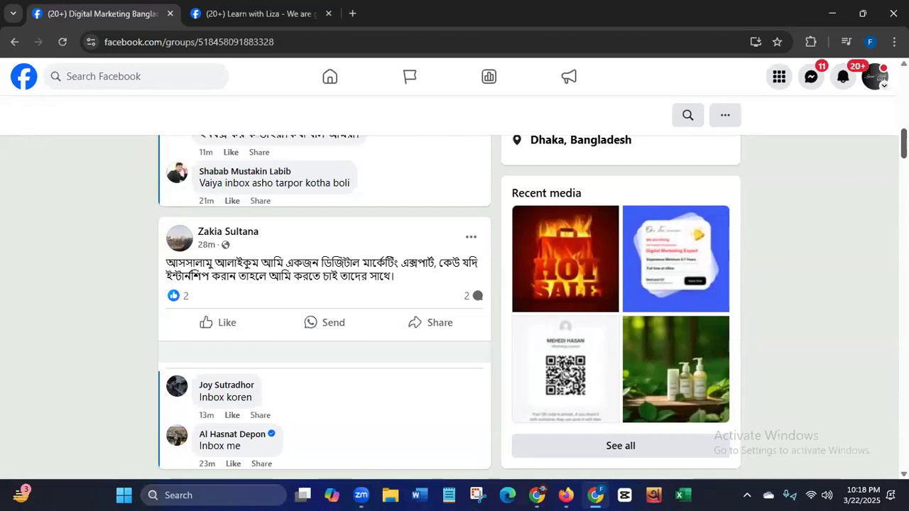
{"action": "scroll", "coordinate": [325, 306], "scroll_direction": "down", "scroll_amount": 4}
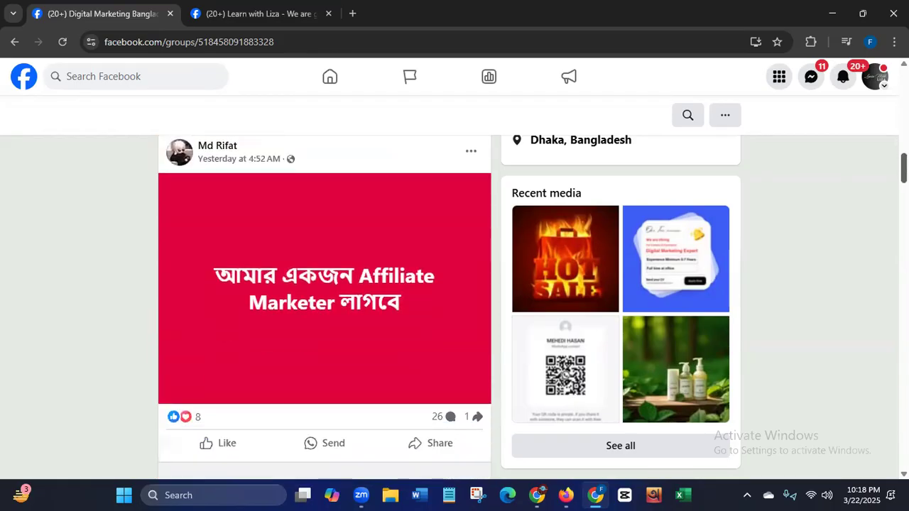
{"action": "scroll", "coordinate": [511, 308], "scroll_direction": "down", "scroll_amount": 2}
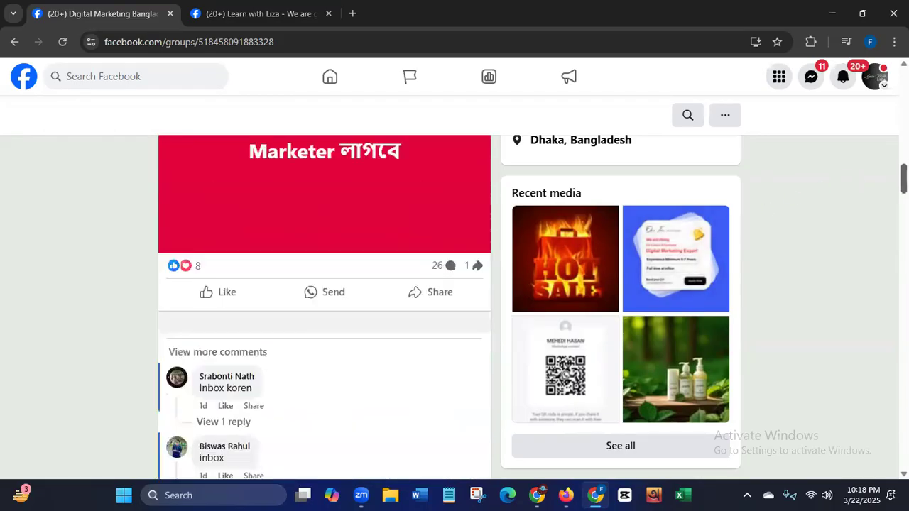
{"action": "scroll", "coordinate": [324, 305], "scroll_direction": "down", "scroll_amount": 5}
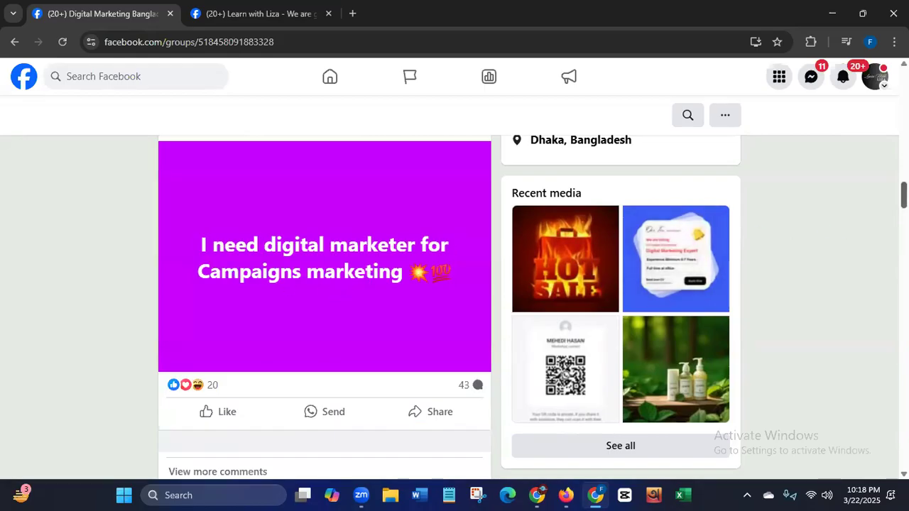
{"action": "scroll", "coordinate": [324, 308], "scroll_direction": "down", "scroll_amount": 10}
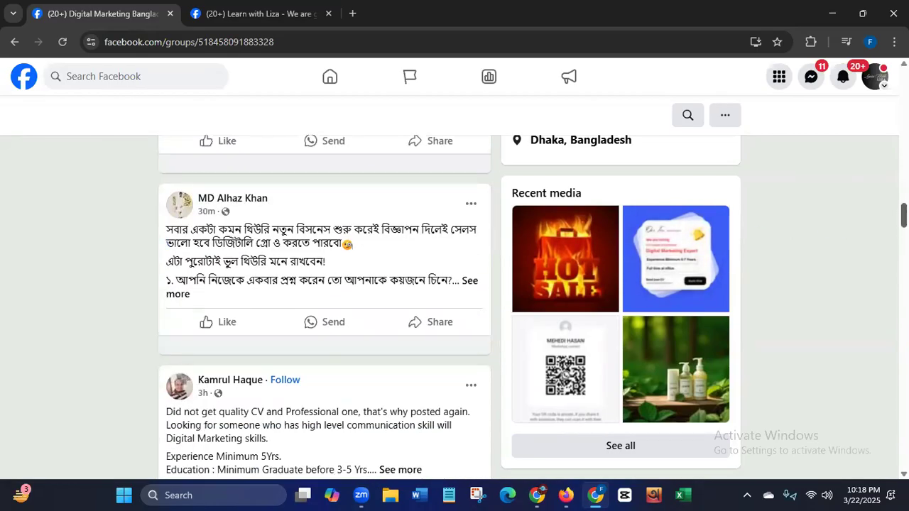
{"action": "scroll", "coordinate": [324, 308], "scroll_direction": "down", "scroll_amount": 5}
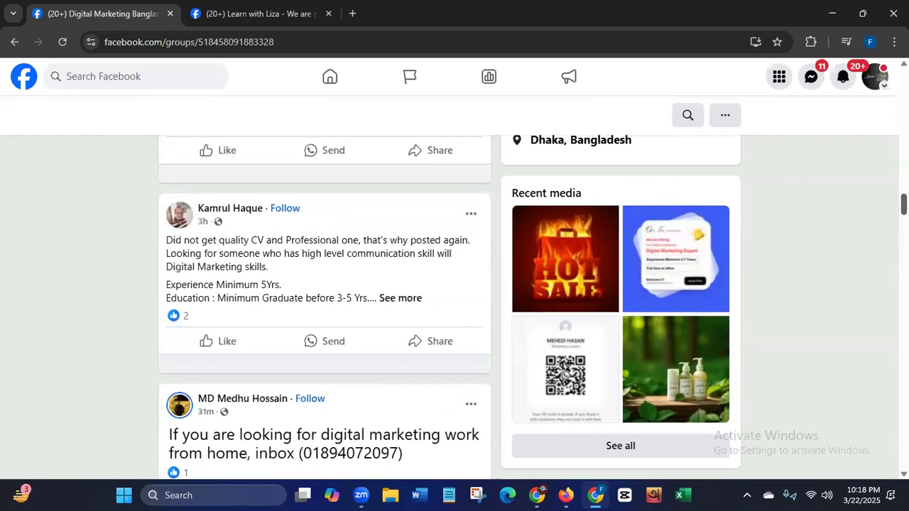
{"action": "scroll", "coordinate": [886, 269], "scroll_direction": "down", "scroll_amount": 3}
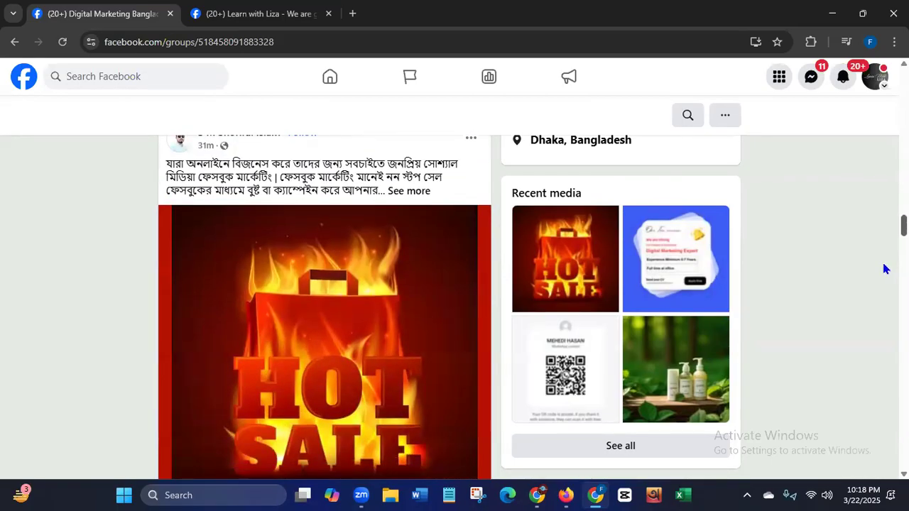
- Expand the full text of the HOT SALE post about Facebook marketing and read it together with its image
{"action": "scroll", "coordinate": [886, 266], "scroll_direction": "up", "scroll_amount": 2}
{"action": "left_click", "coordinate": [409, 297]}
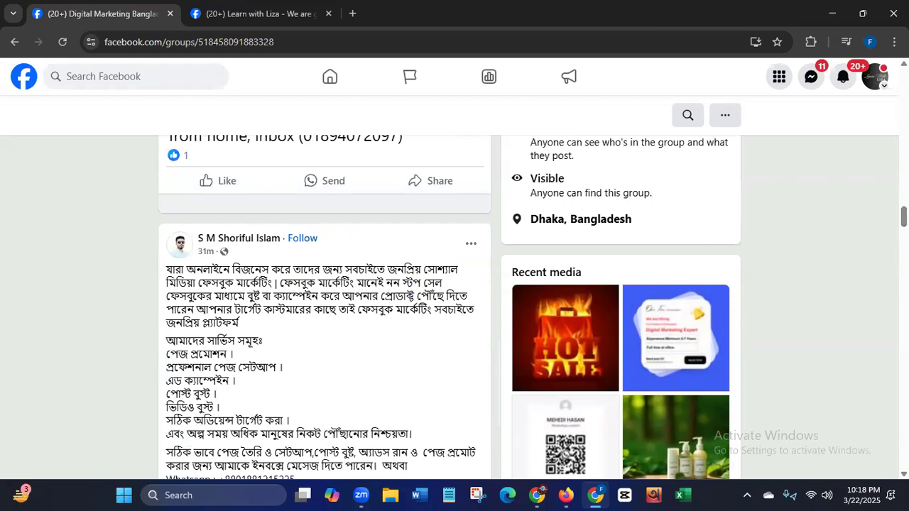
{"action": "scroll", "coordinate": [395, 387], "scroll_direction": "down", "scroll_amount": 2}
{"action": "scroll", "coordinate": [325, 307], "scroll_direction": "down", "scroll_amount": 1}
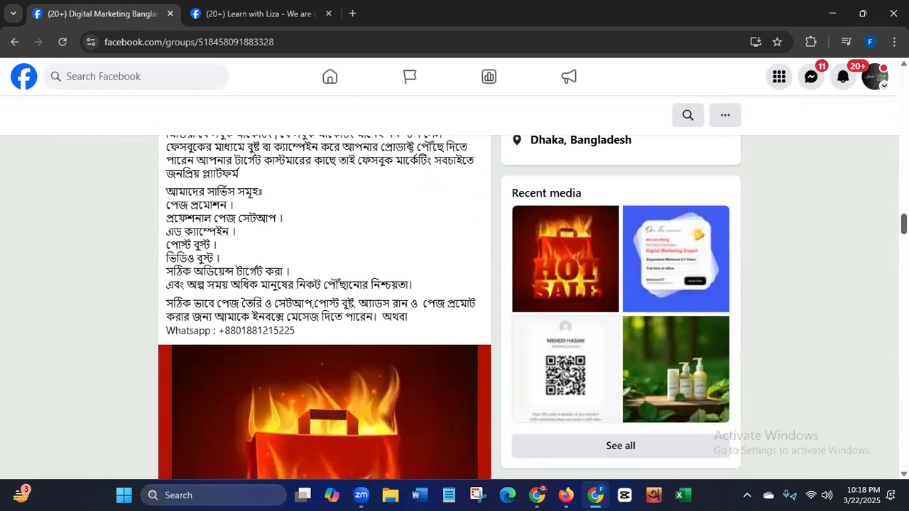
{"action": "scroll", "coordinate": [324, 307], "scroll_direction": "down", "scroll_amount": 6}
{"action": "scroll", "coordinate": [325, 307], "scroll_direction": "up", "scroll_amount": 5}
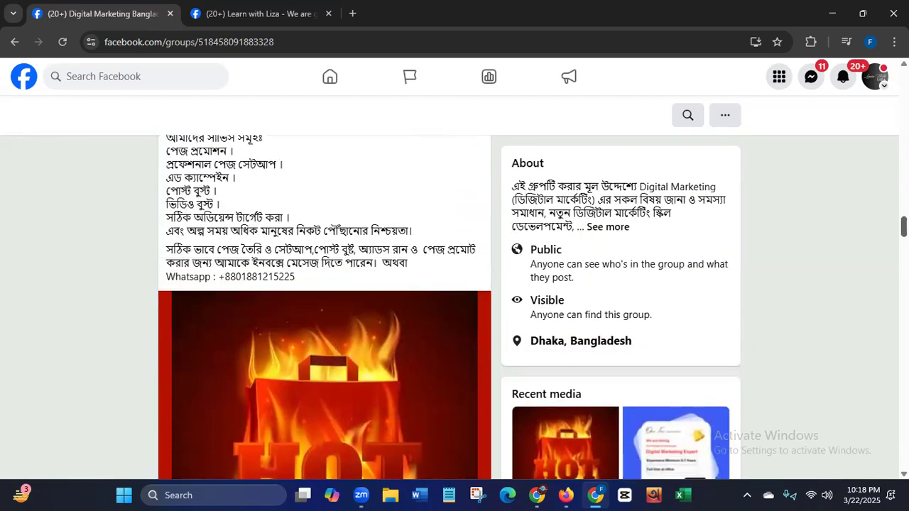
{"action": "scroll", "coordinate": [324, 307], "scroll_direction": "up", "scroll_amount": 2}
{"action": "scroll", "coordinate": [325, 307], "scroll_direction": "up", "scroll_amount": 1}
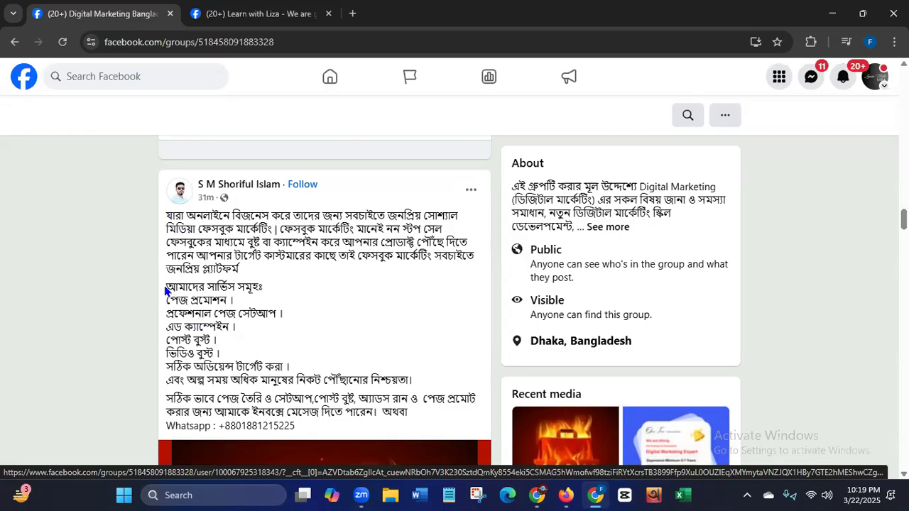
- Highlight the services heading and the service lines of the HOT SALE post one after another, from page promotion to audience targeting, and clear the selection
{"action": "left_click_drag", "start_coordinate": [178, 288], "coordinate": [166, 287]}
{"action": "left_click_drag", "start_coordinate": [284, 275], "coordinate": [291, 294]}
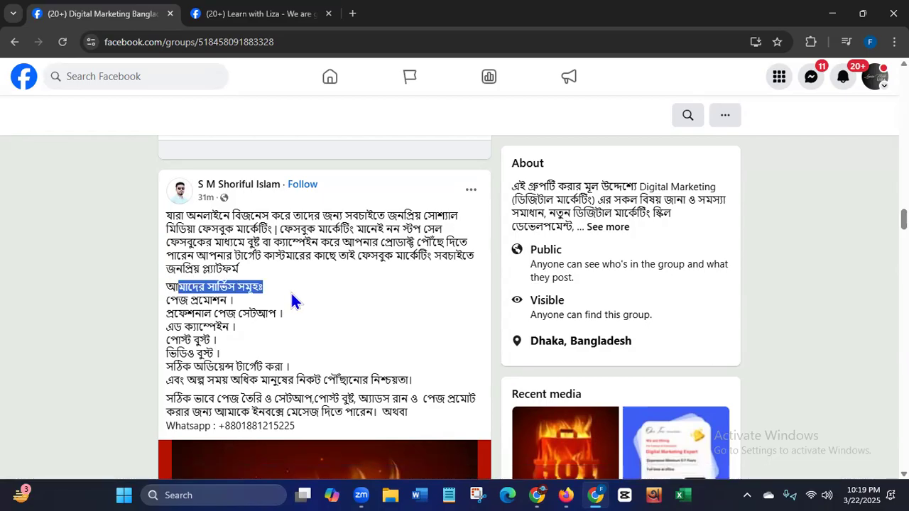
{"action": "left_click_drag", "start_coordinate": [167, 299], "coordinate": [268, 299]}
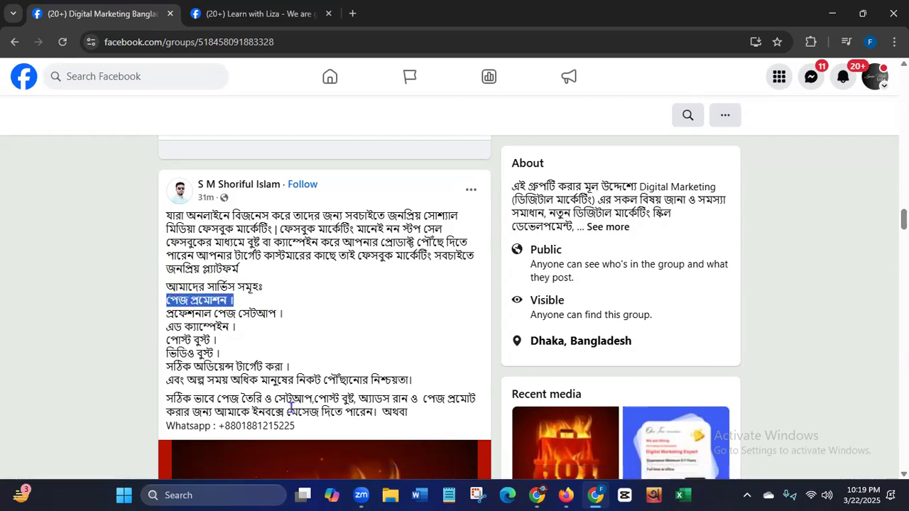
{"action": "left_click_drag", "start_coordinate": [168, 313], "coordinate": [296, 313]}
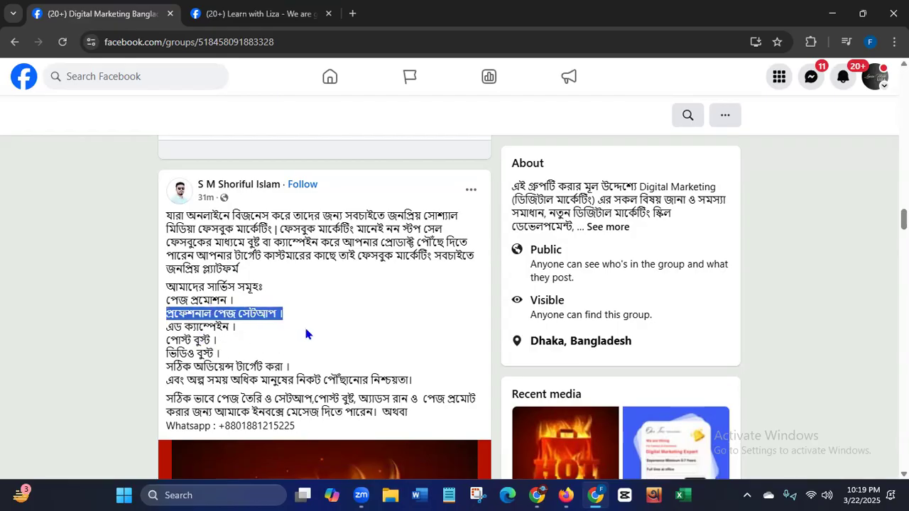
{"action": "left_click_drag", "start_coordinate": [167, 327], "coordinate": [249, 339]}
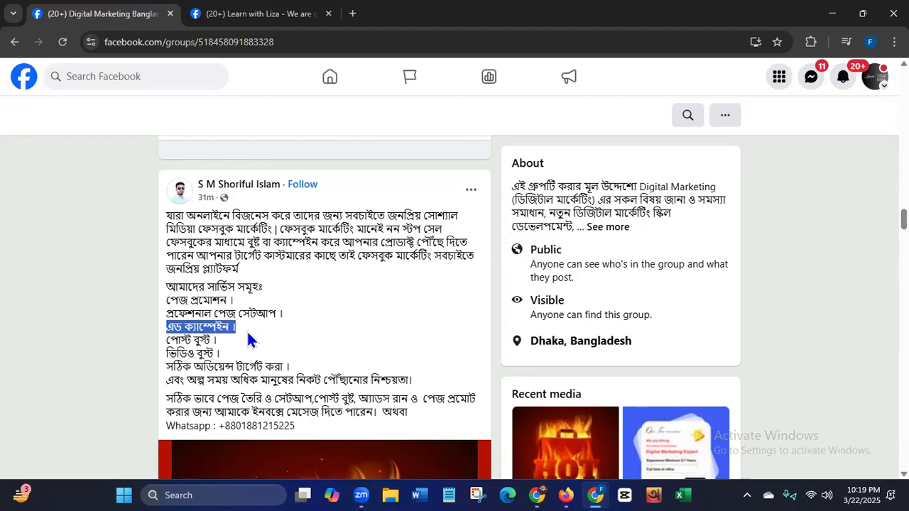
{"action": "left_click", "coordinate": [169, 339]}
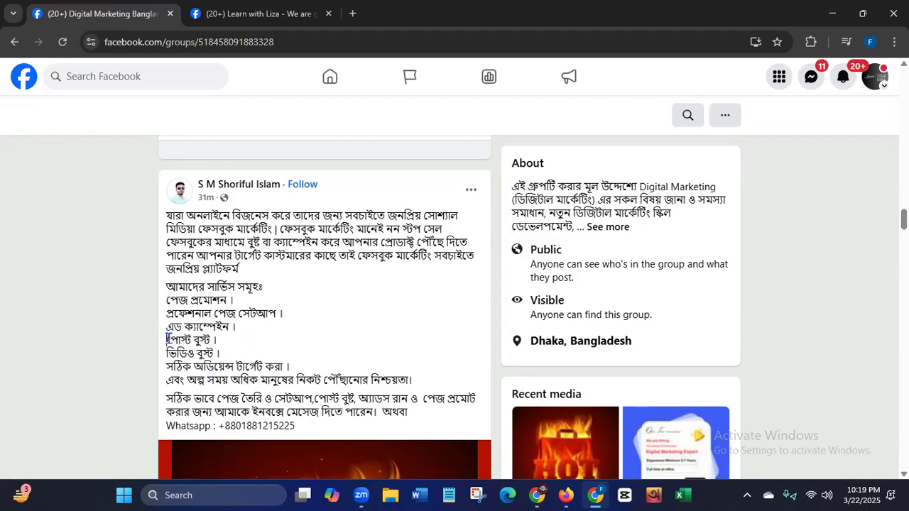
{"action": "left_click_drag", "start_coordinate": [169, 339], "coordinate": [239, 347]}
{"action": "left_click_drag", "start_coordinate": [176, 353], "coordinate": [257, 367]}
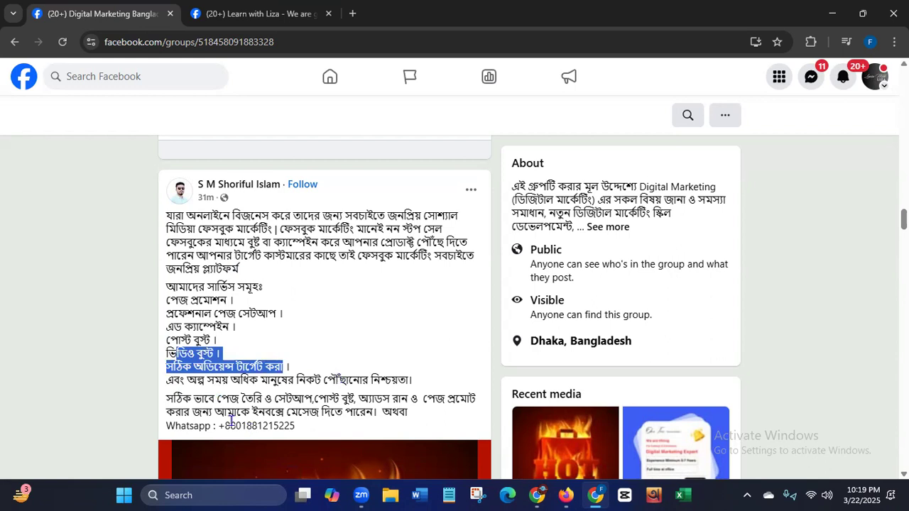
{"action": "left_click", "coordinate": [687, 321]}
- Look over the posts following the HOT SALE post and return to the group's cover and header
{"action": "scroll", "coordinate": [454, 306], "scroll_direction": "down", "scroll_amount": 20}
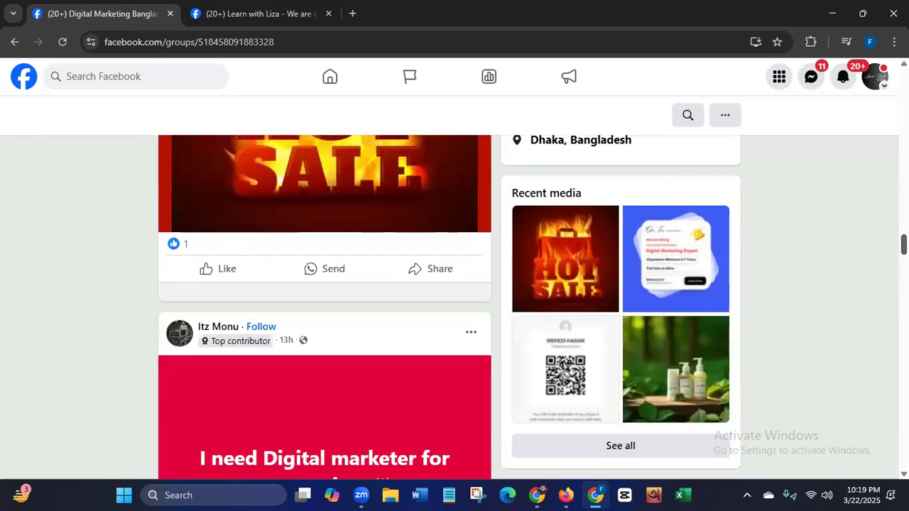
{"action": "scroll", "coordinate": [783, 330], "scroll_direction": "up", "scroll_amount": 20}
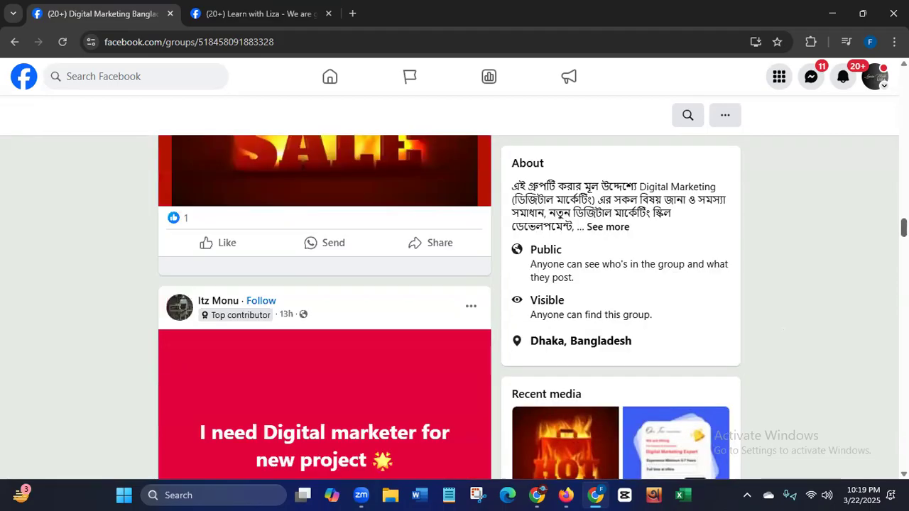
{"action": "scroll", "coordinate": [783, 330], "scroll_direction": "down", "scroll_amount": 10}
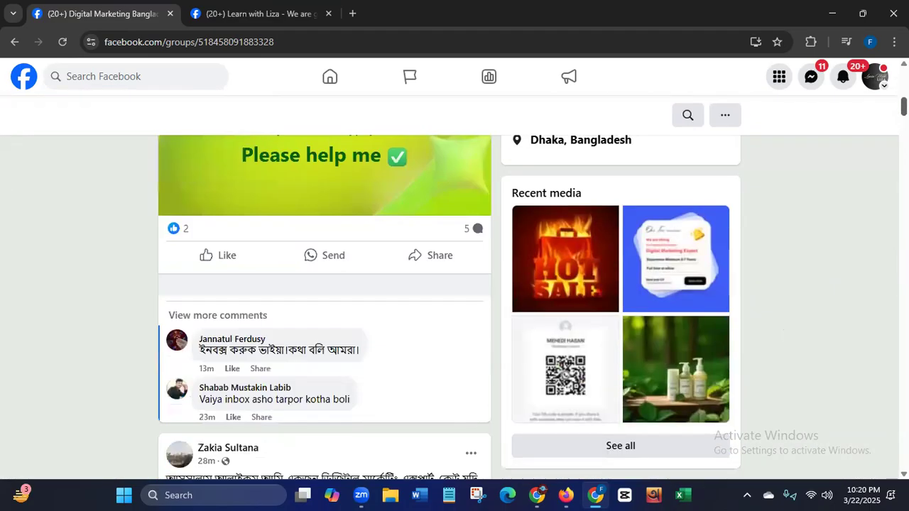
{"action": "scroll", "coordinate": [729, 284], "scroll_direction": "down", "scroll_amount": 3}
{"action": "scroll", "coordinate": [729, 284], "scroll_direction": "up", "scroll_amount": 15}
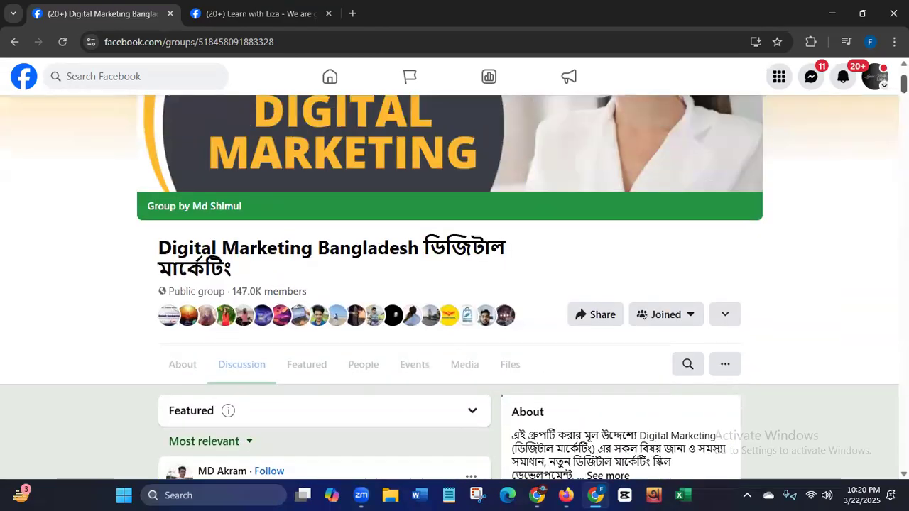
- Search Facebook for "digita" and open the Digital Marketing Helps And Jobs group
{"action": "left_click", "coordinate": [110, 76]}
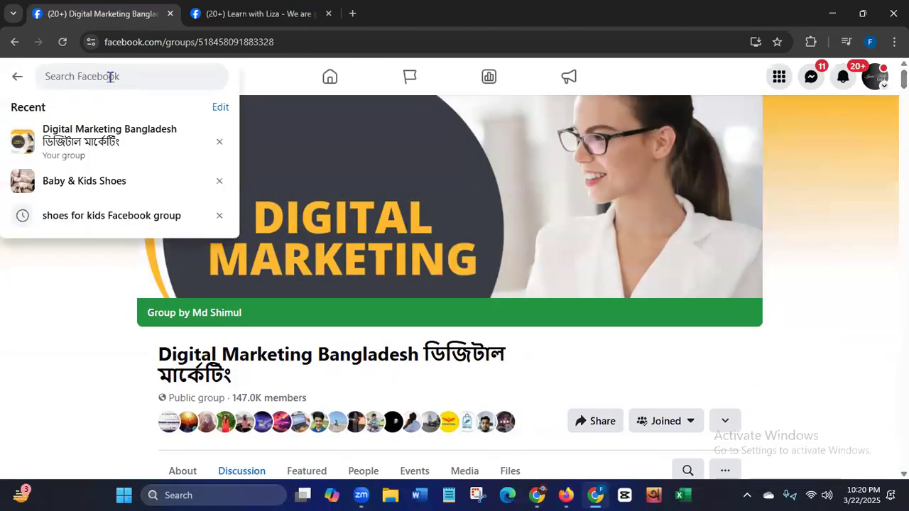
{"action": "type", "text": "digita"}
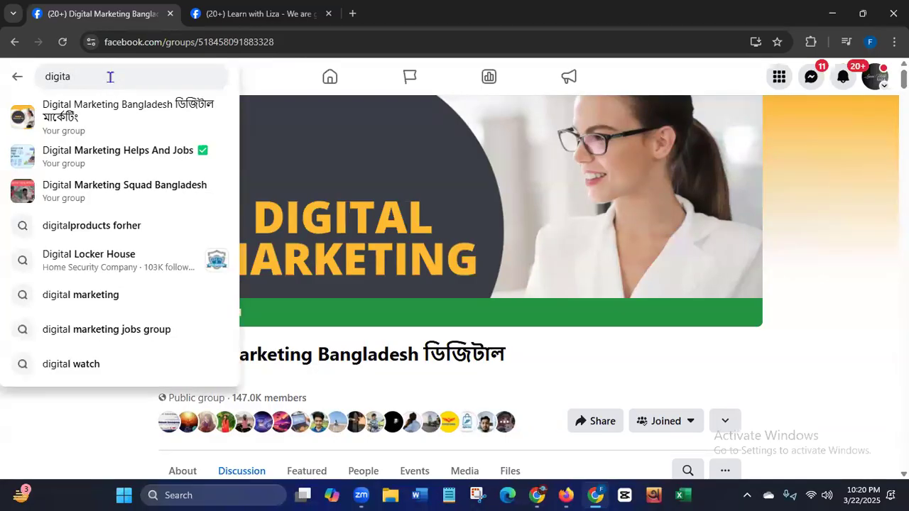
{"action": "left_click", "coordinate": [95, 156]}
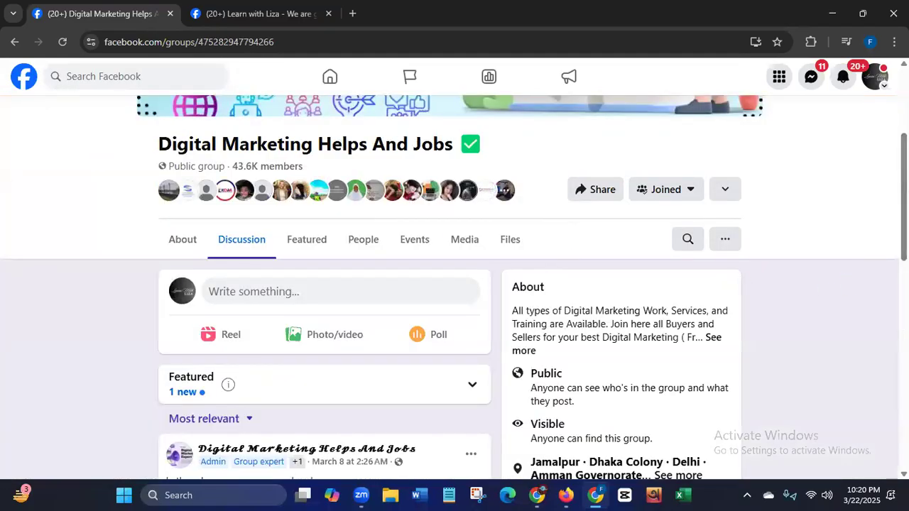
- Look through the Digital Marketing Helps And Jobs group's header and feed, down to the post looking for a digital marketer for meta ads
{"action": "scroll", "coordinate": [98, 156], "scroll_direction": "down", "scroll_amount": 2}
{"action": "scroll", "coordinate": [325, 306], "scroll_direction": "down", "scroll_amount": 3}
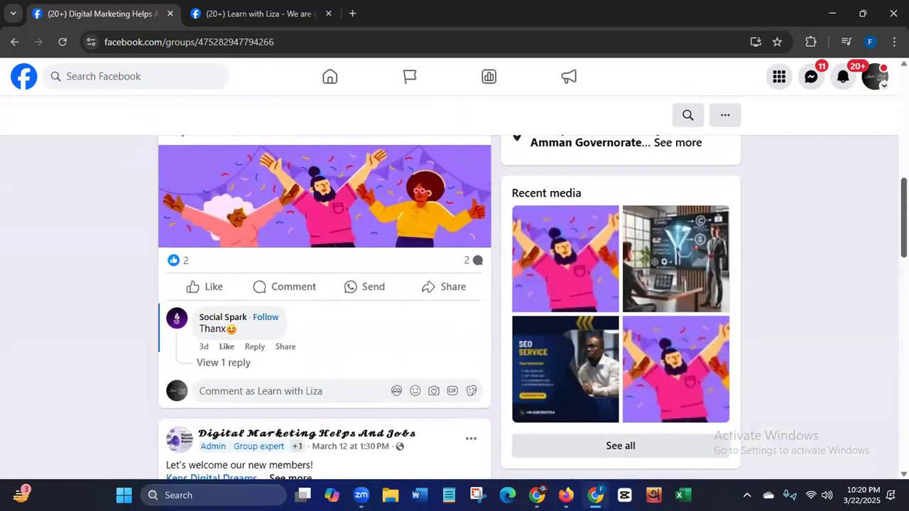
{"action": "scroll", "coordinate": [325, 305], "scroll_direction": "up", "scroll_amount": 2}
{"action": "scroll", "coordinate": [875, 222], "scroll_direction": "up", "scroll_amount": 4}
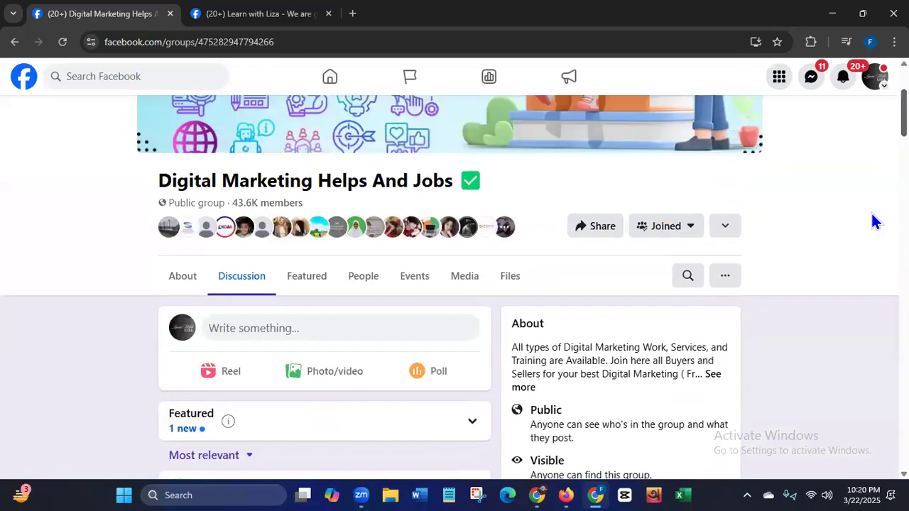
{"action": "scroll", "coordinate": [875, 249], "scroll_direction": "down", "scroll_amount": 10}
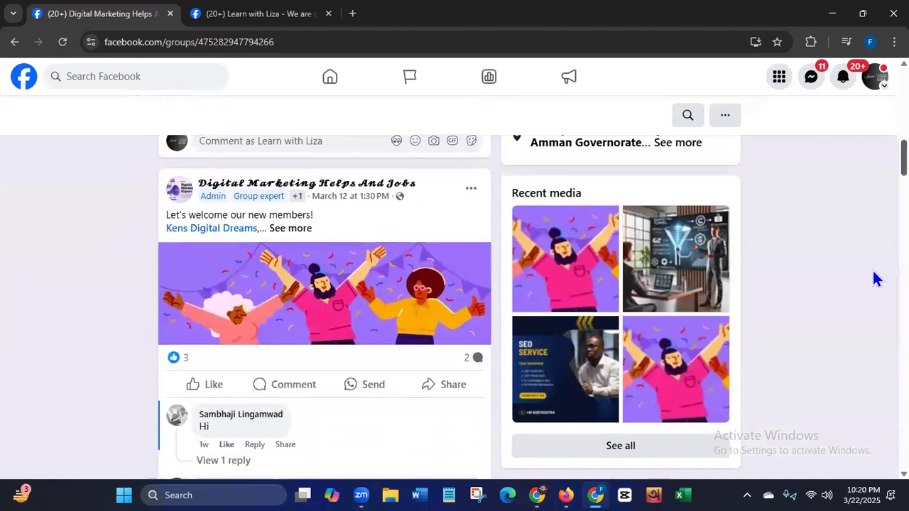
{"action": "scroll", "coordinate": [873, 284], "scroll_direction": "down", "scroll_amount": 5}
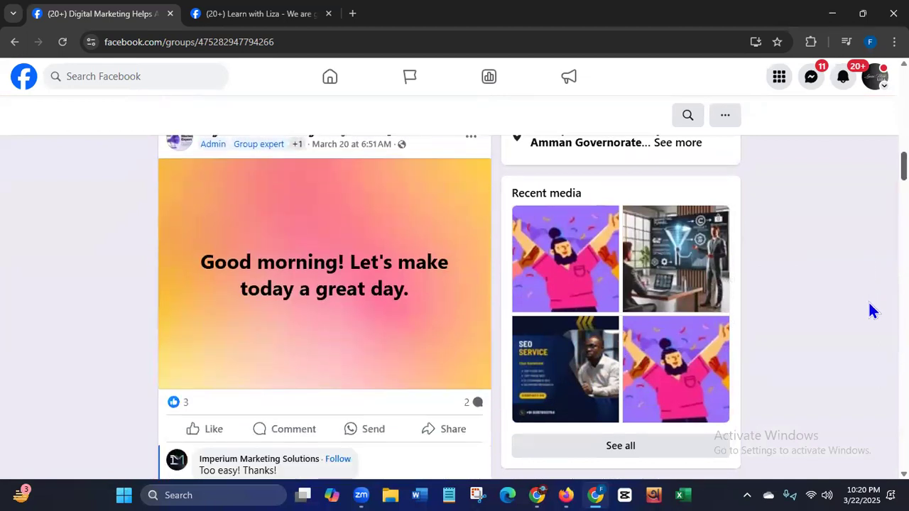
{"action": "scroll", "coordinate": [868, 309], "scroll_direction": "down", "scroll_amount": 4}
{"action": "scroll", "coordinate": [868, 325], "scroll_direction": "down", "scroll_amount": 3}
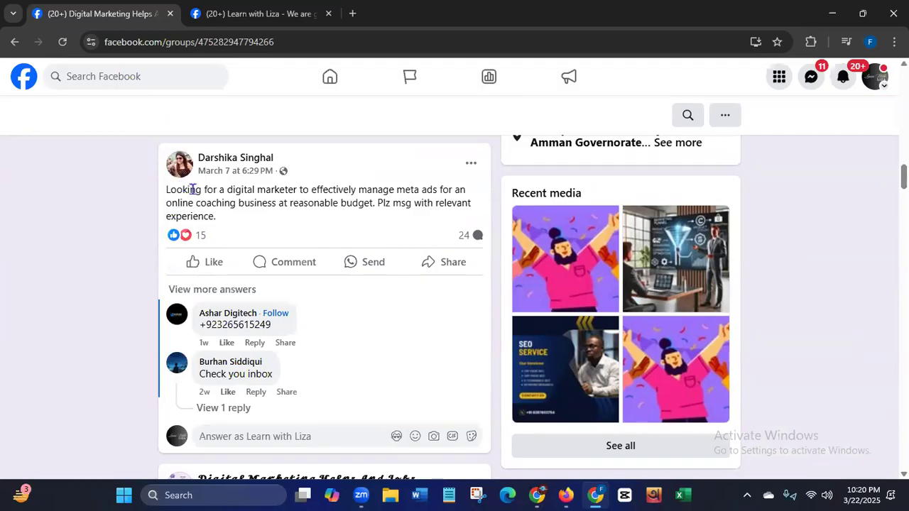
- Highlight the text of the post seeking a digital marketer, glance at the posts following it, and clear the selection
{"action": "left_click_drag", "start_coordinate": [232, 191], "coordinate": [436, 218]}
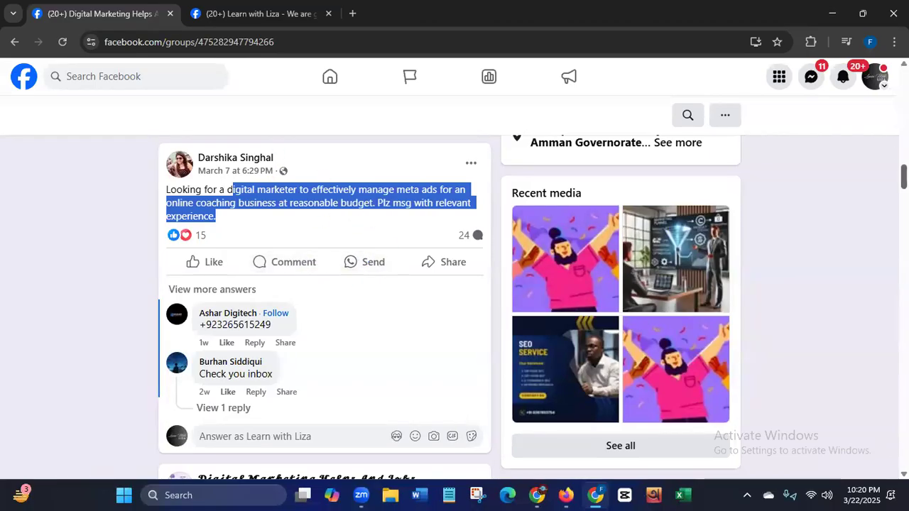
{"action": "scroll", "coordinate": [324, 306], "scroll_direction": "down", "scroll_amount": 6}
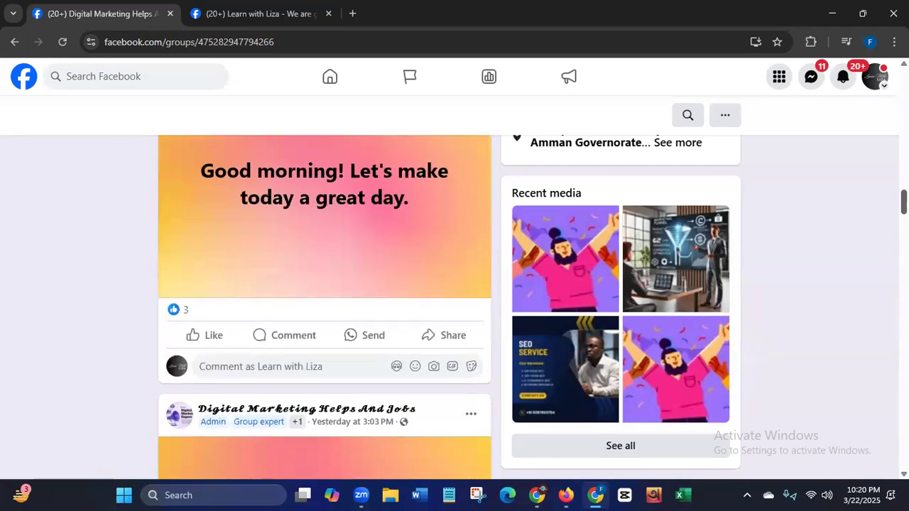
{"action": "scroll", "coordinate": [323, 306], "scroll_direction": "up", "scroll_amount": 6}
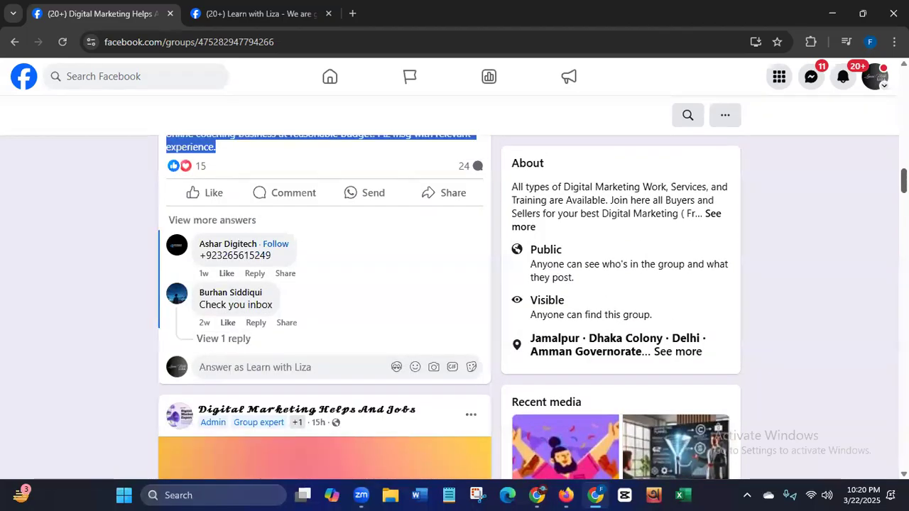
{"action": "scroll", "coordinate": [324, 306], "scroll_direction": "up", "scroll_amount": 1}
{"action": "left_click", "coordinate": [815, 248]}
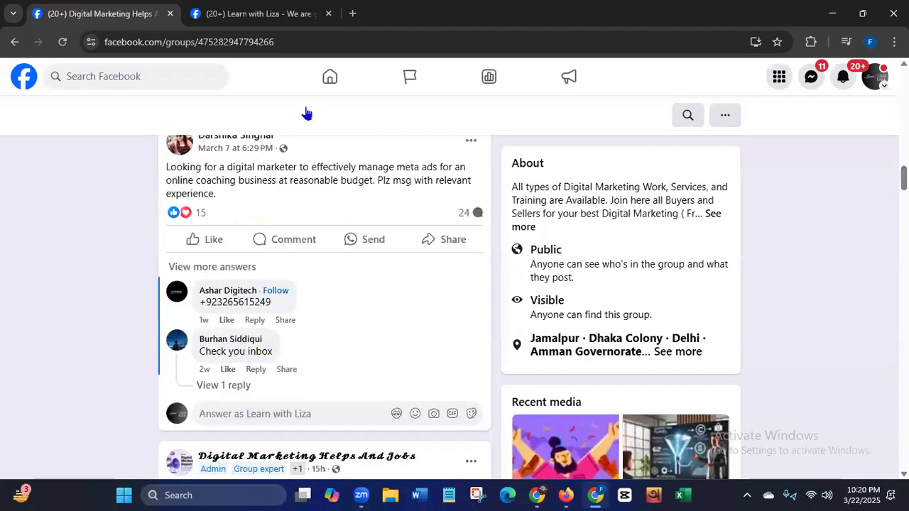
- Check the Page's free seminar post in the other tab, return to the group and find the post seeking a digital marketer again
{"action": "left_click", "coordinate": [263, 18]}
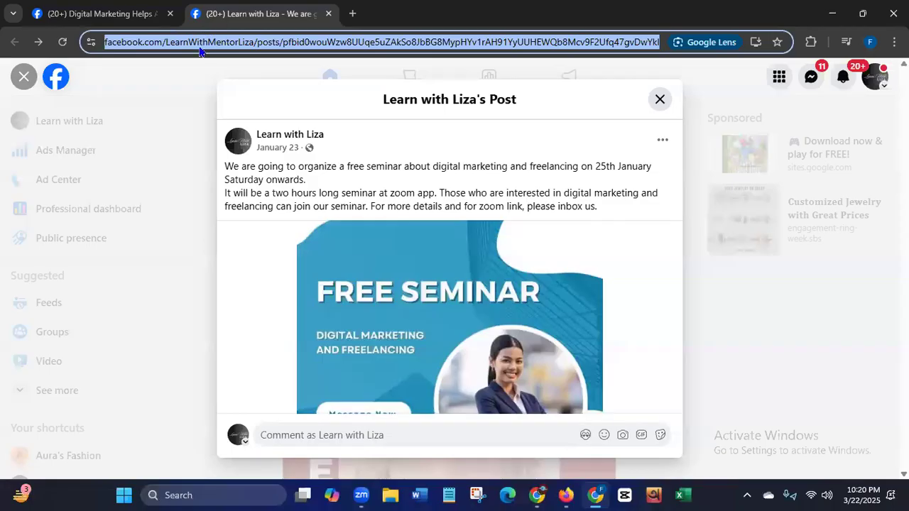
{"action": "left_click", "coordinate": [89, 13]}
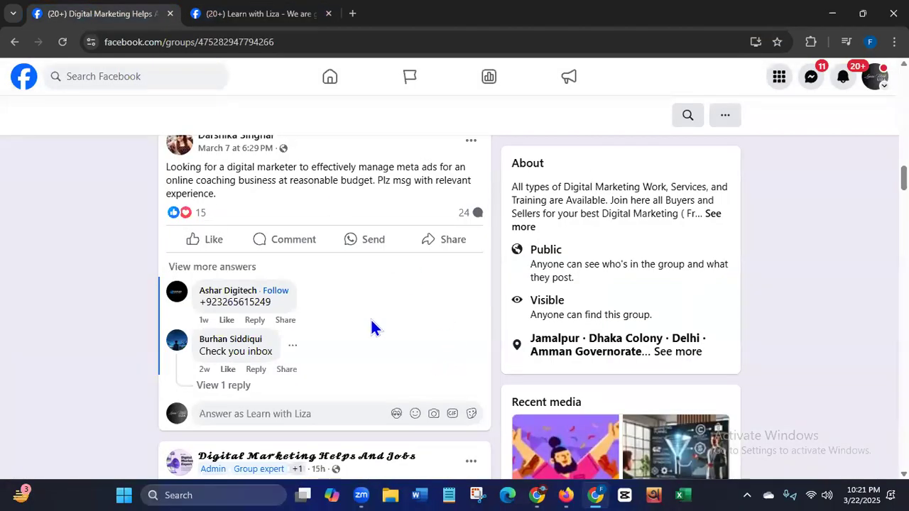
{"action": "left_click_drag", "start_coordinate": [904, 178], "coordinate": [904, 96]}
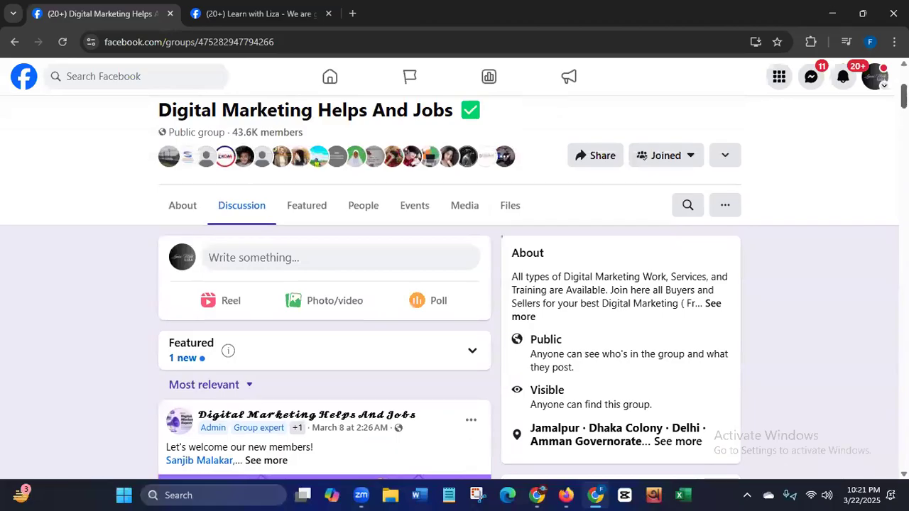
{"action": "scroll", "coordinate": [512, 218], "scroll_direction": "down", "scroll_amount": 1}
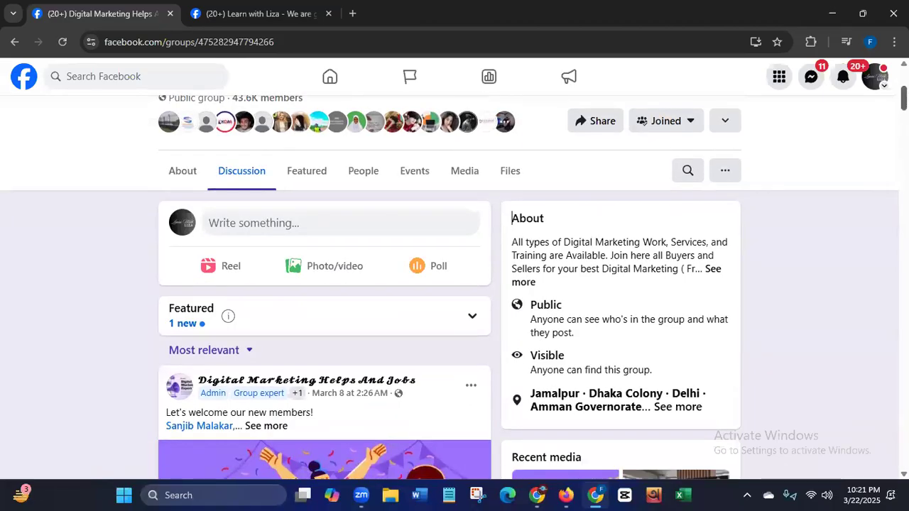
{"action": "scroll", "coordinate": [512, 218], "scroll_direction": "down", "scroll_amount": 5}
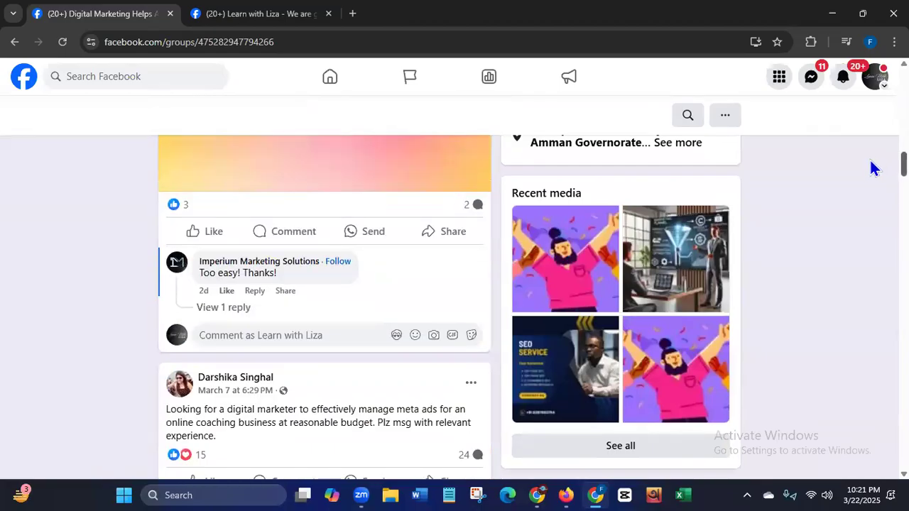
{"action": "scroll", "coordinate": [873, 168], "scroll_direction": "up", "scroll_amount": 1}
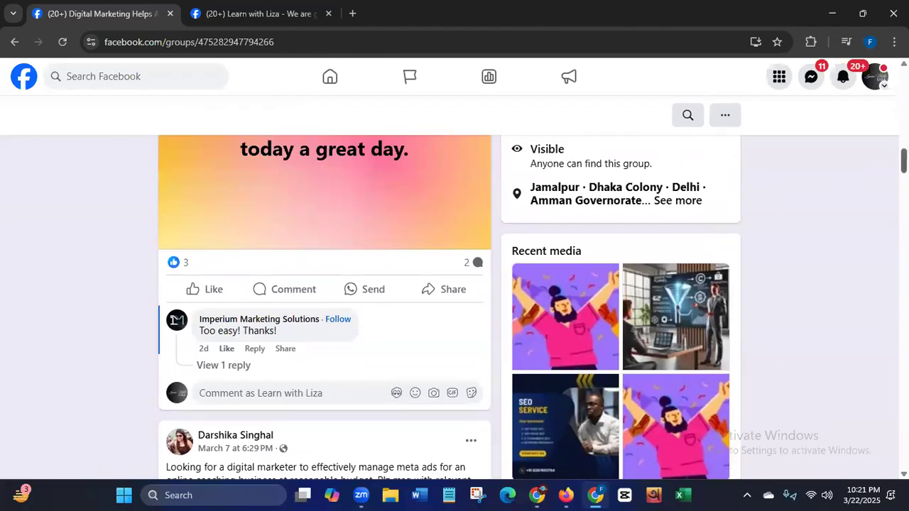
{"action": "scroll", "coordinate": [429, 315], "scroll_direction": "down", "scroll_amount": 1}
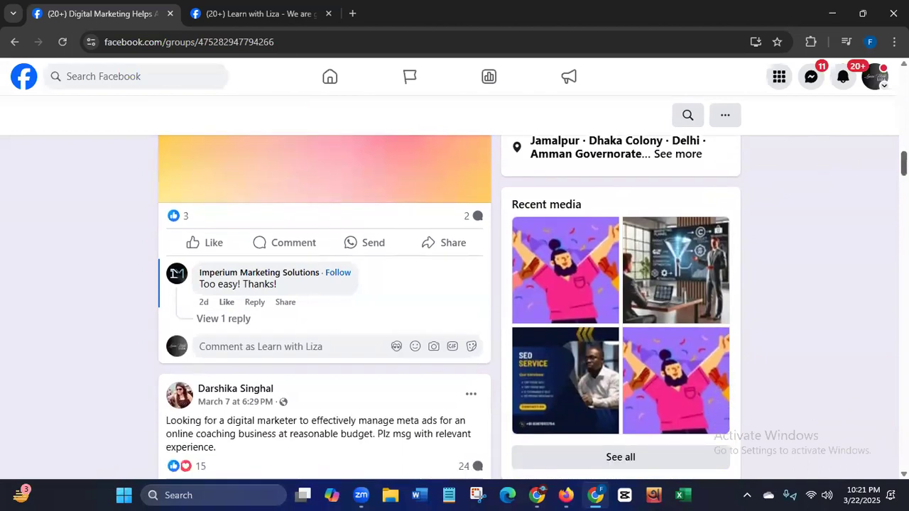
{"action": "scroll", "coordinate": [325, 306], "scroll_direction": "down", "scroll_amount": 1}
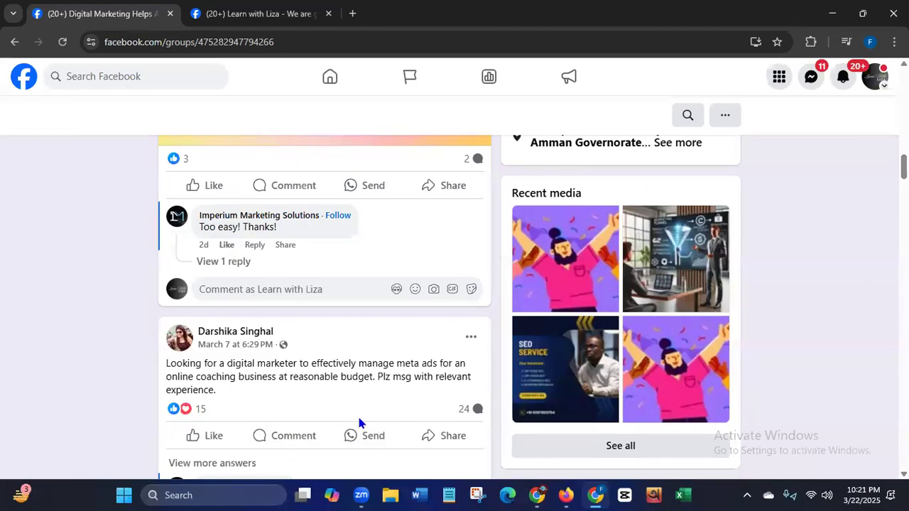
{"action": "scroll", "coordinate": [809, 190], "scroll_direction": "down", "scroll_amount": 2}
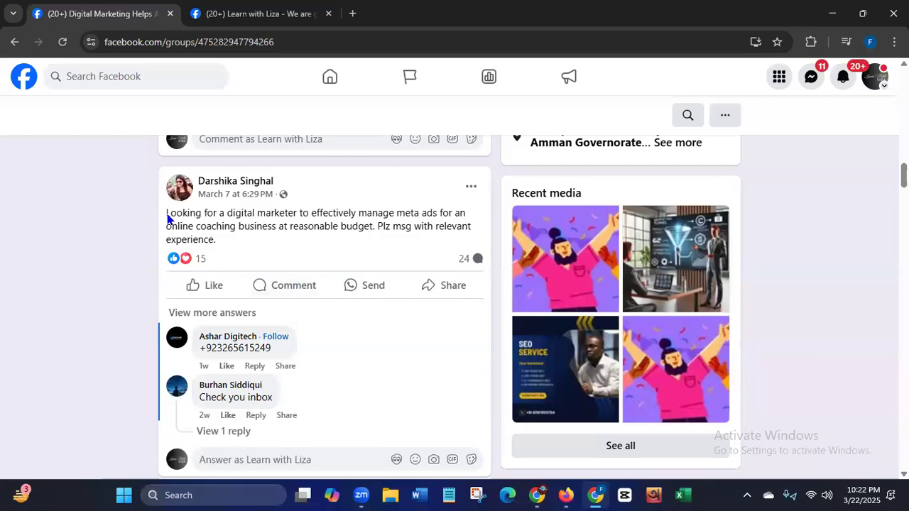
- Start a comment on the digital marketer post reading "Those who are interested in digital marketing and freelancing can join our free seminar"
{"action": "left_click", "coordinate": [275, 287]}
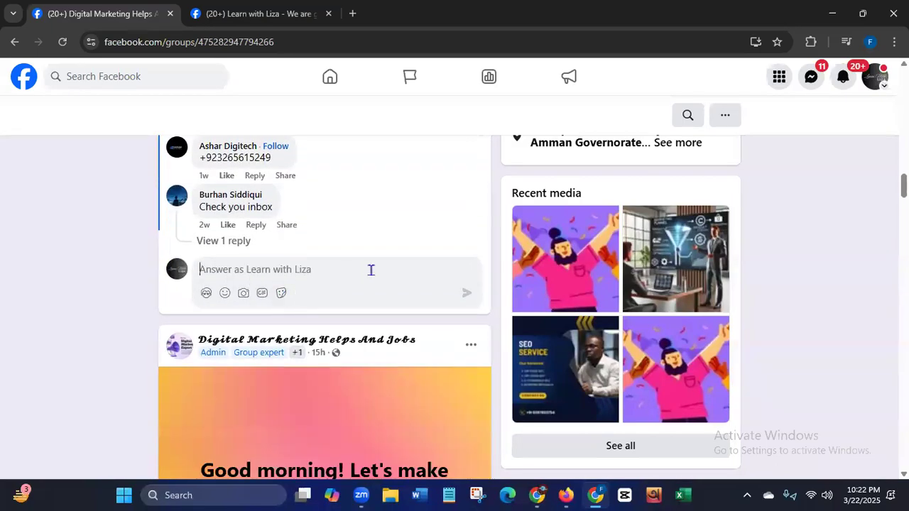
{"action": "type", "text": "Th"}
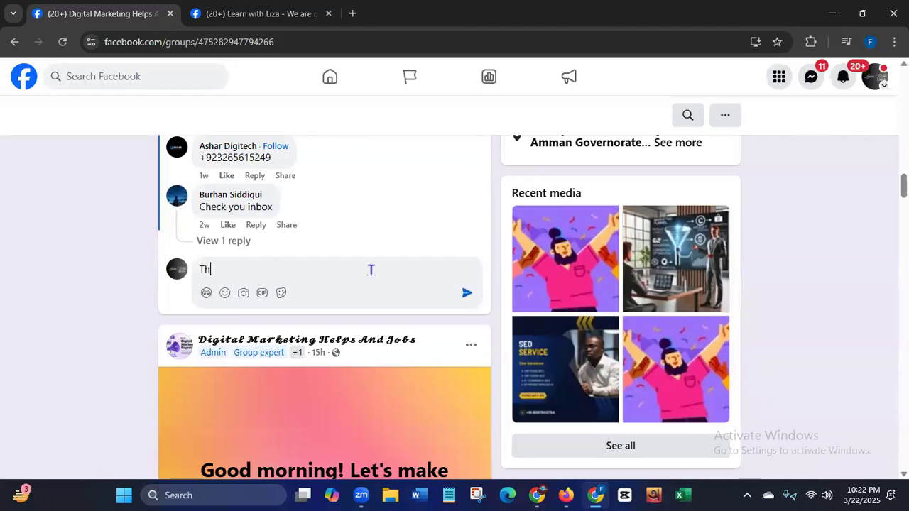
{"action": "type", "text": "ose who are int"}
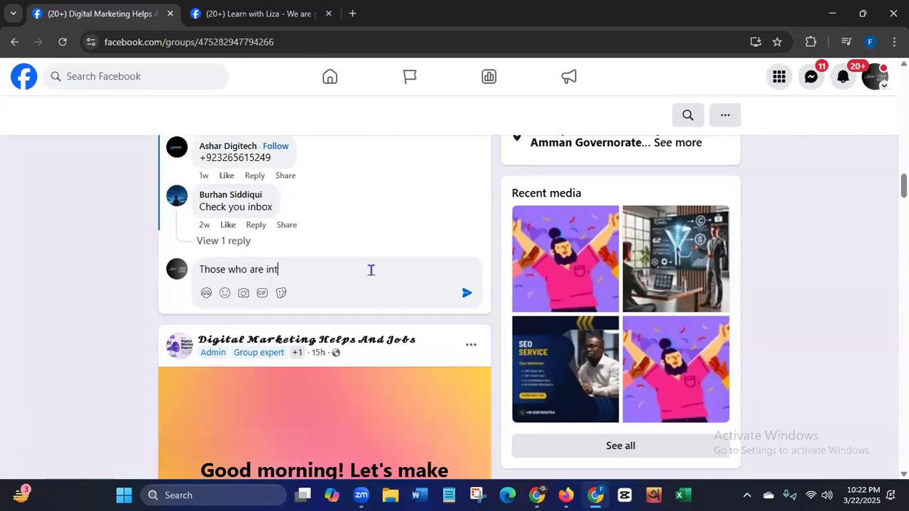
{"action": "type", "text": "erestted"}
{"action": "key", "text": "BackSpace"}
{"action": "key", "text": "BackSpace"}
{"action": "key", "text": "BackSpace"}
{"action": "type", "text": "ed in digital "}
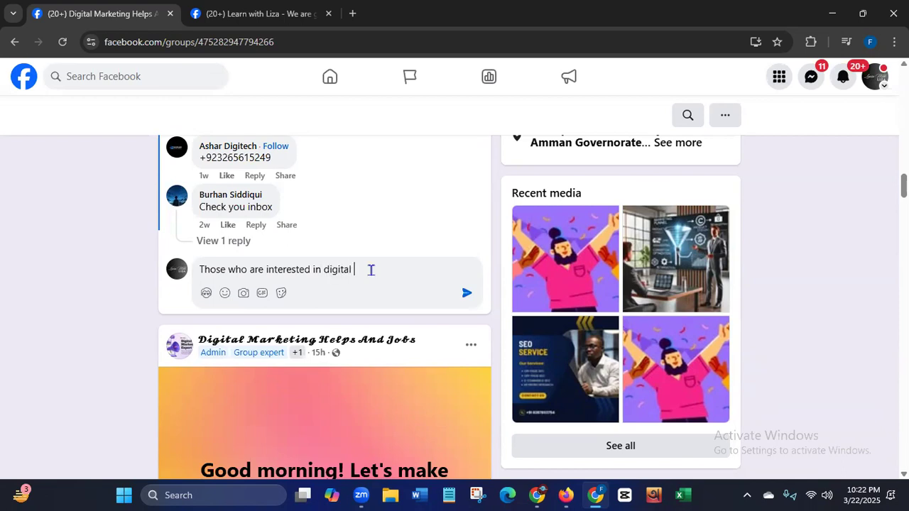
{"action": "type", "text": "marketing and free"}
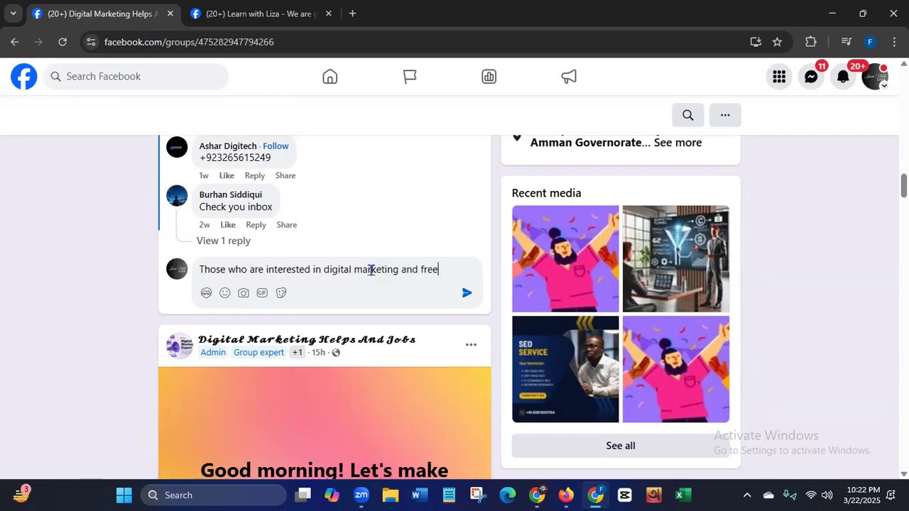
{"action": "type", "text": "lancing can join "}
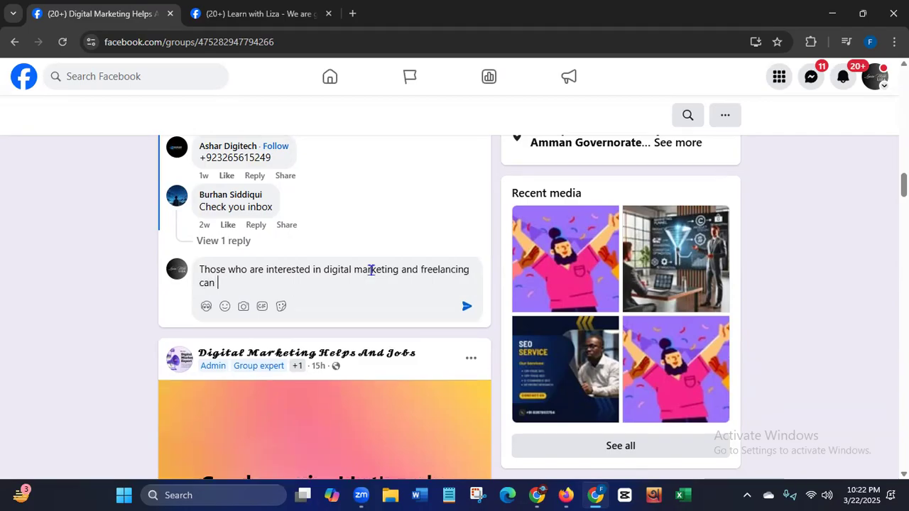
{"action": "type", "text": "our free "}
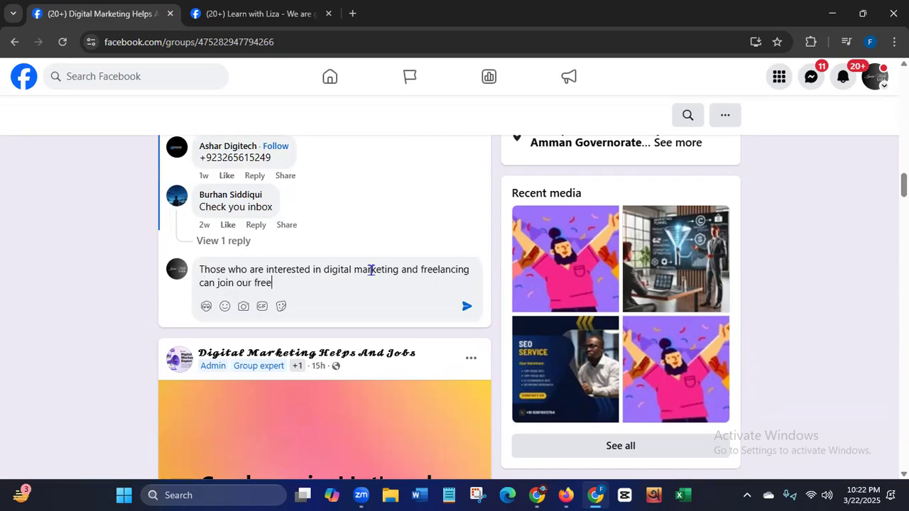
{"action": "type", "text": "seminar. For more"}
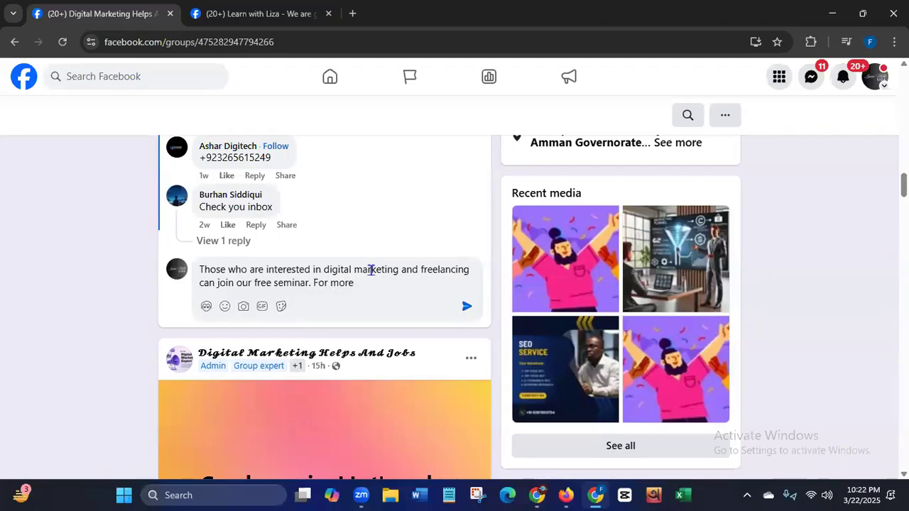
{"action": "type", "text": " details"}
{"action": "type", "text": ", "}
{"action": "type", "text": "please "}
{"action": "type", "text": "s"}
- Complete the comment with ". For more details, please click the link below:" and paste the free seminar post's link after it
{"action": "key", "text": "BackSpace"}
{"action": "type", "text": "clic"}
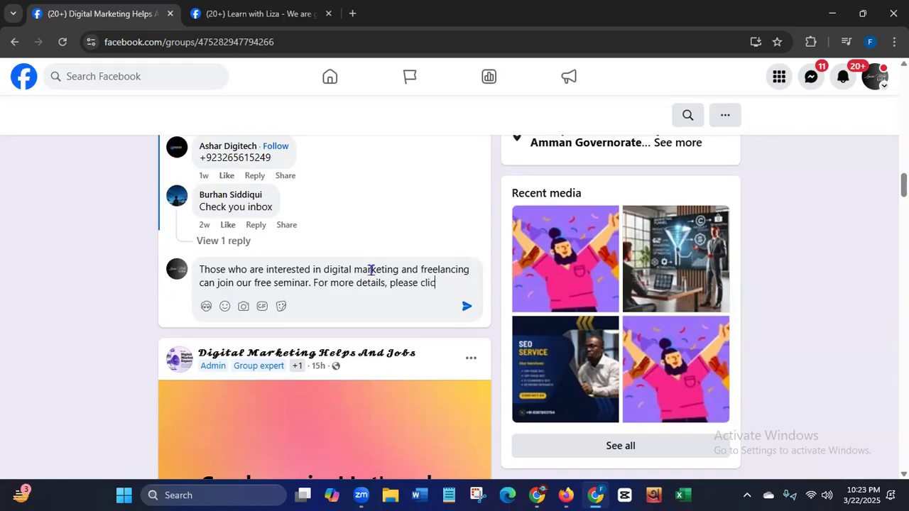
{"action": "type", "text": "k the link belo"}
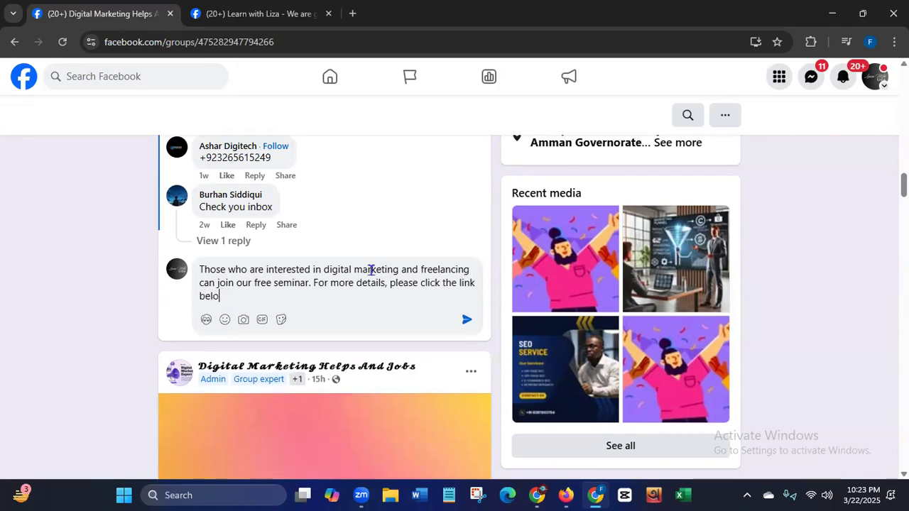
{"action": "type", "text": "w"}
{"action": "type", "text": ":"}
{"action": "type", "text": "https://www.facebook.com/LearnWithMentorLiza/posts/pfbid0wouWzw8UUqe5uZAkSo8JbBG8MypHYv1rAH91YyUUHEWQb8Mcv9F2Ufq47gvDwYkl"}
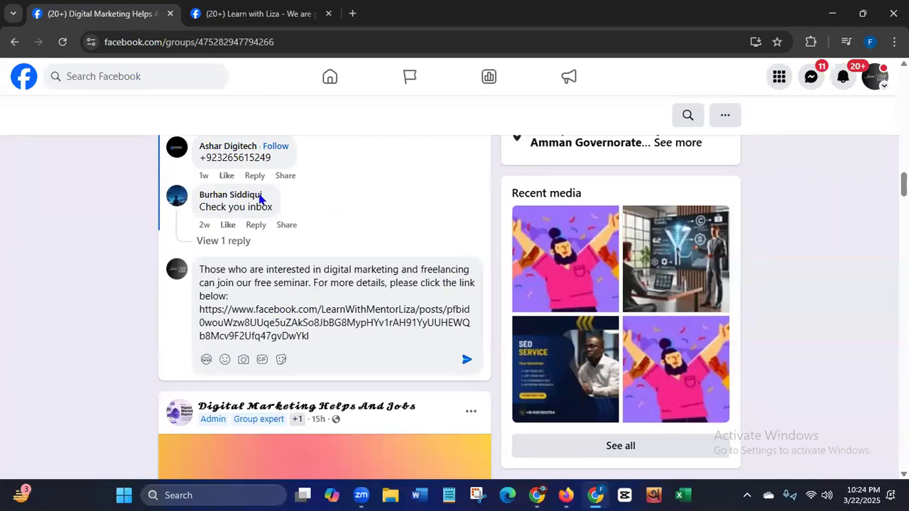
- Review the linked free seminar post in the other tab, from its text to its comments and back to its beginning
{"action": "left_click", "coordinate": [220, 18]}
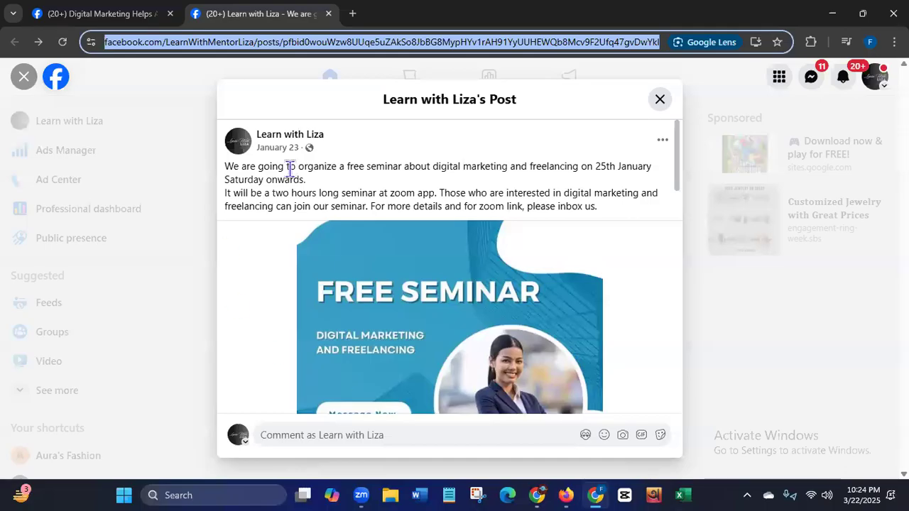
{"action": "left_click_drag", "start_coordinate": [675, 170], "coordinate": [676, 266]}
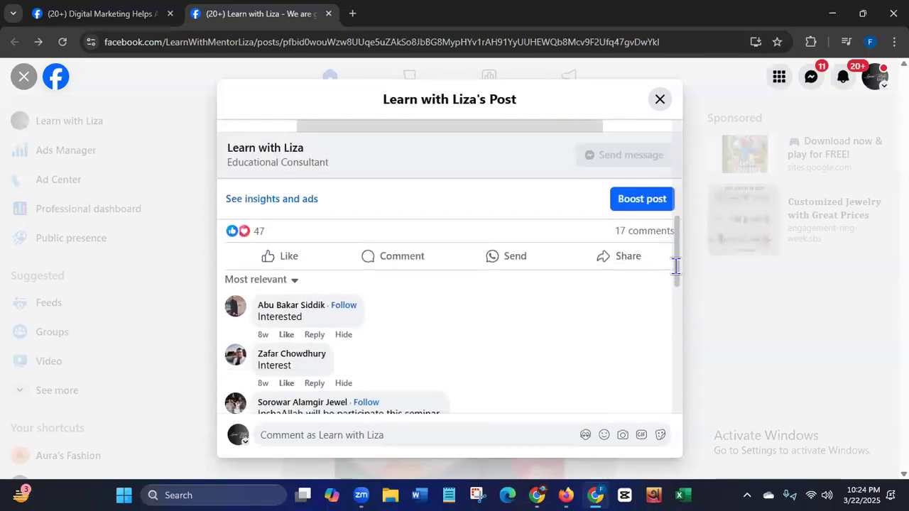
{"action": "scroll", "coordinate": [676, 262], "scroll_direction": "up", "scroll_amount": 6}
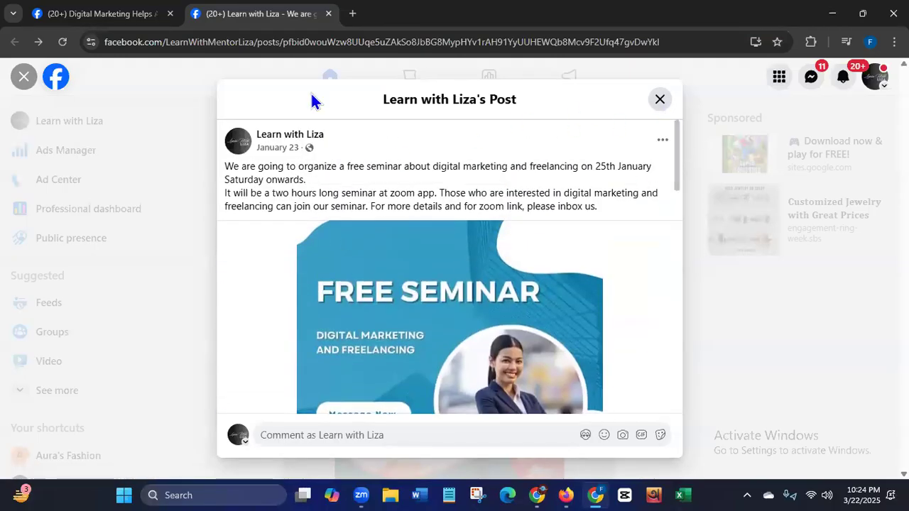
- Return to the group's tab and remove the entire unposted seminar comment, including its link, from the digital marketer post
{"action": "left_click", "coordinate": [95, 14]}
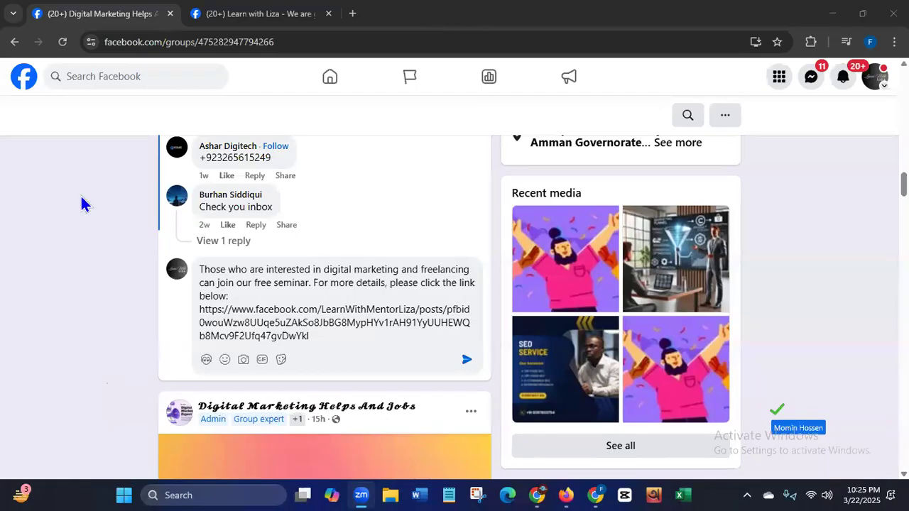
{"action": "left_click", "coordinate": [774, 410]}
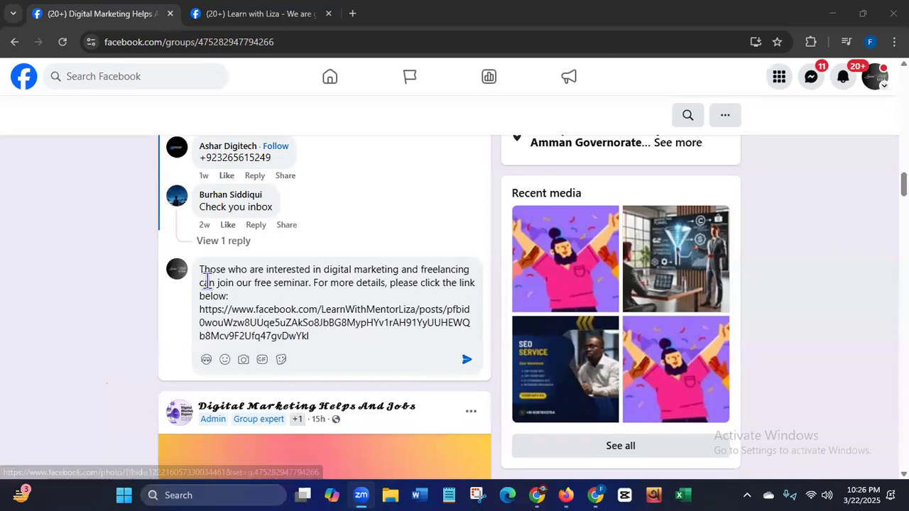
{"action": "left_click_drag", "start_coordinate": [199, 269], "coordinate": [343, 348]}
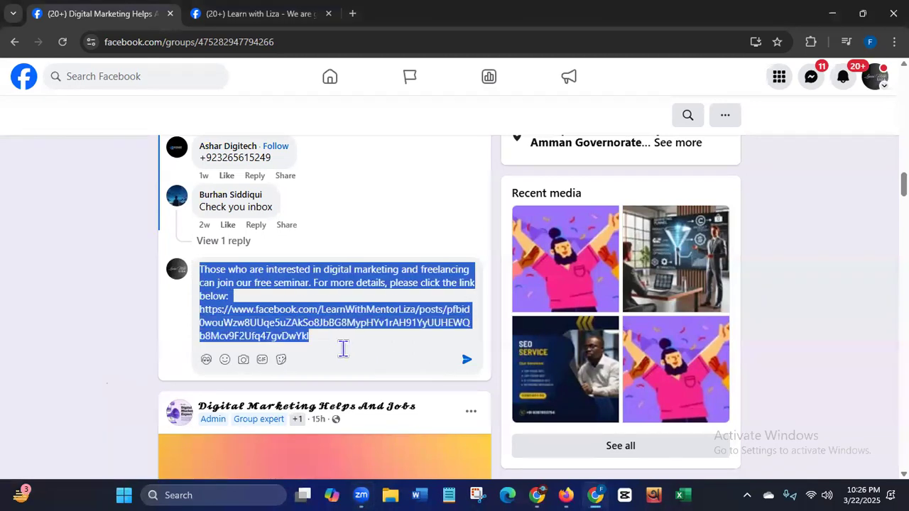
{"action": "key", "text": "ctrl+x"}
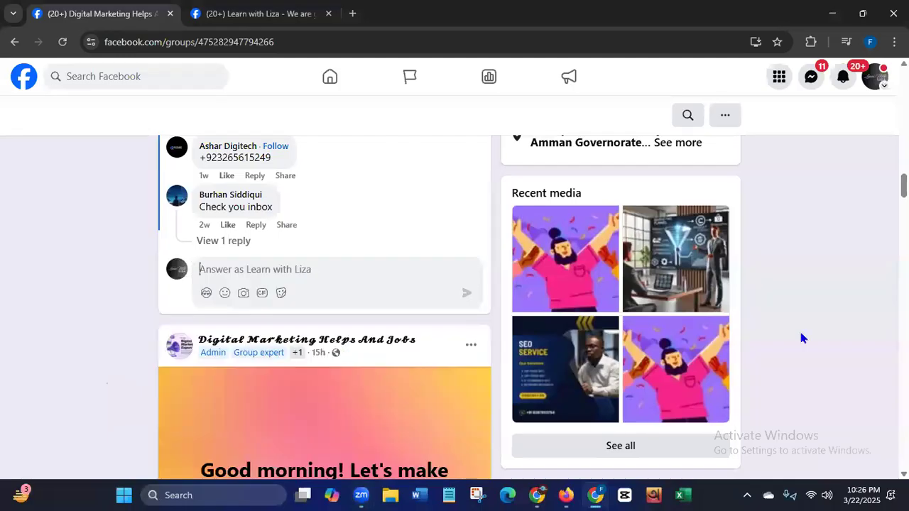
{"action": "scroll", "coordinate": [454, 284], "scroll_direction": "up", "scroll_amount": 15}
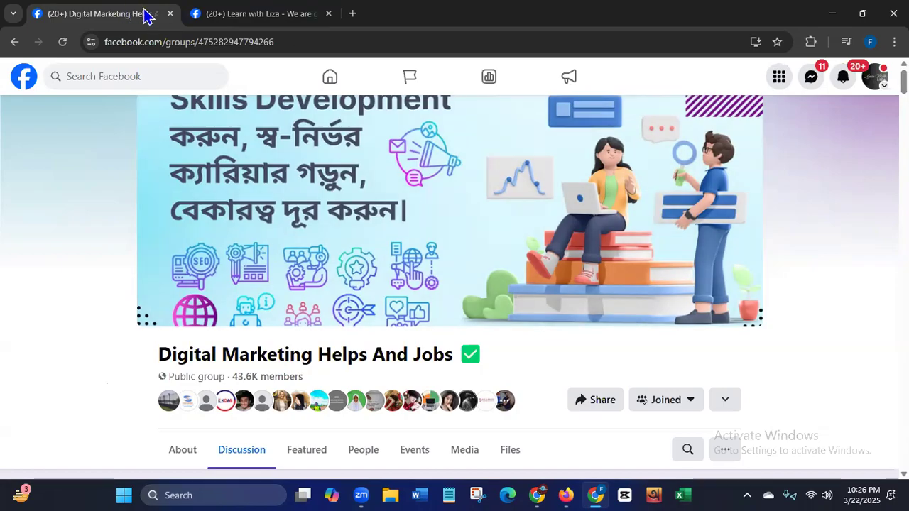
{"action": "left_click", "coordinate": [170, 13]}
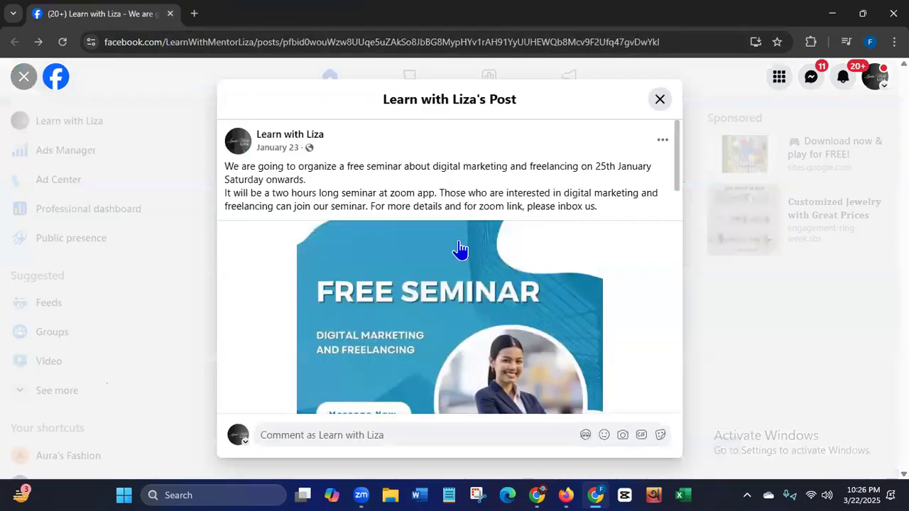
{"action": "left_click", "coordinate": [659, 100]}
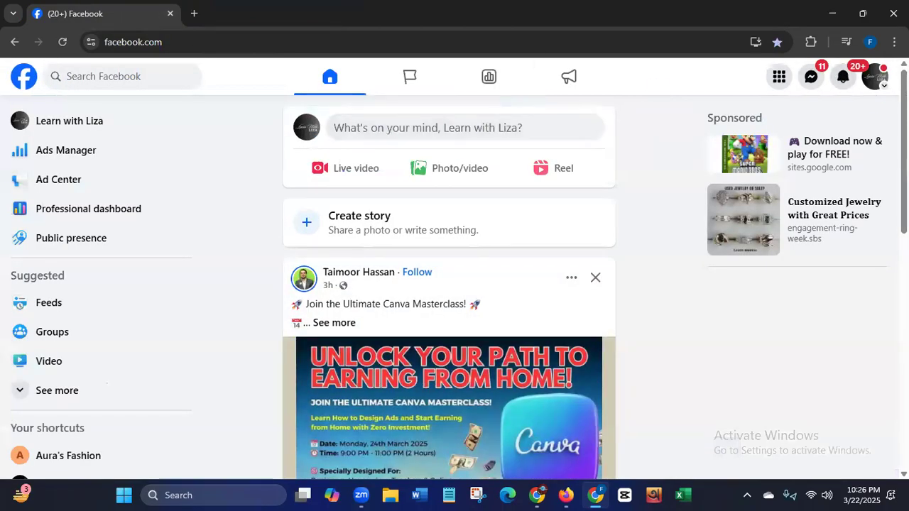
{"action": "left_click", "coordinate": [874, 76]}
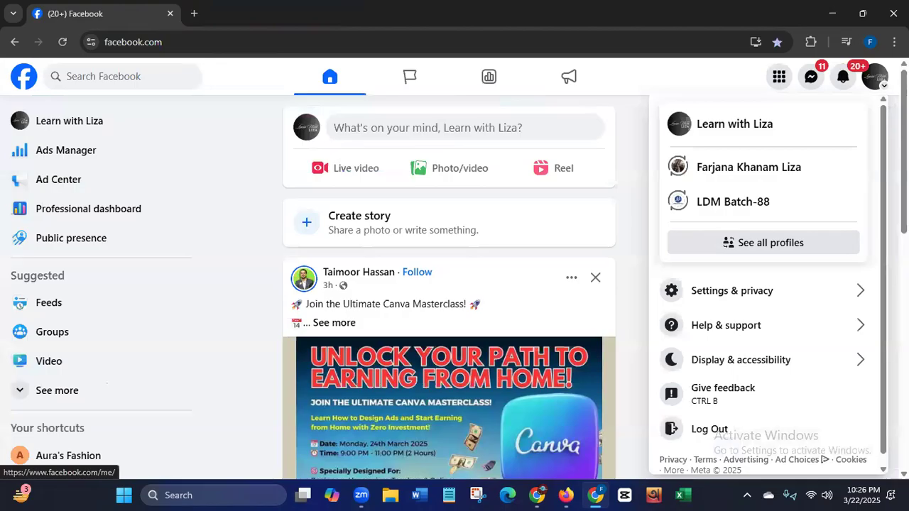
{"action": "left_click", "coordinate": [751, 134]}
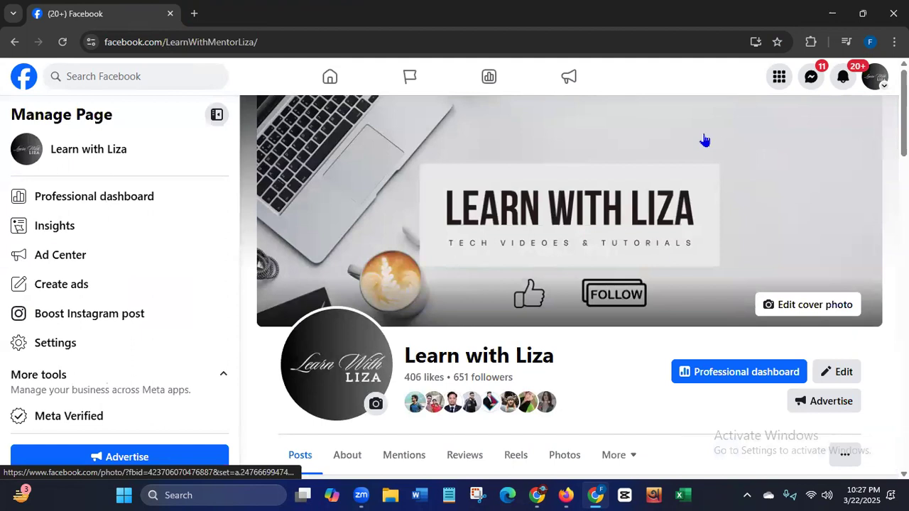
- Examine the Page's January 23 free seminar post, from its text and image to its boost option, reactions and comments
{"action": "scroll", "coordinate": [704, 140], "scroll_direction": "down", "scroll_amount": 5}
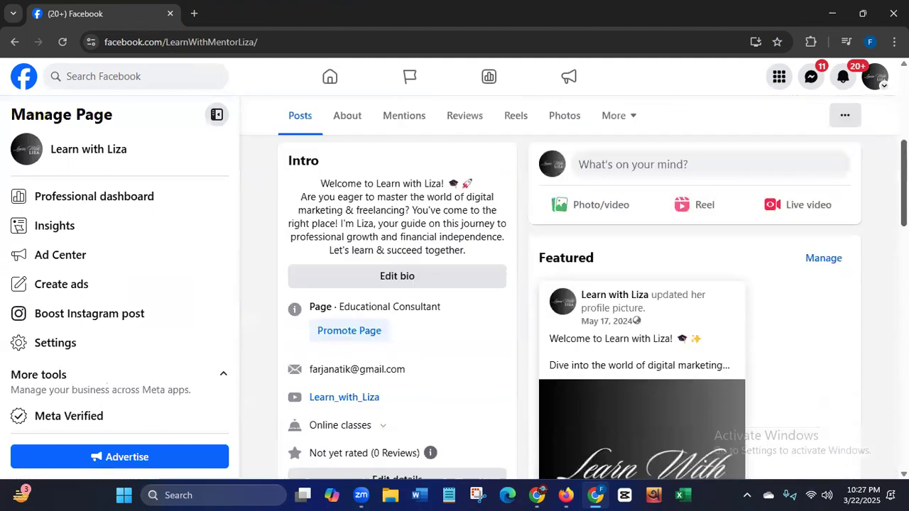
{"action": "scroll", "coordinate": [883, 287], "scroll_direction": "down", "scroll_amount": 10}
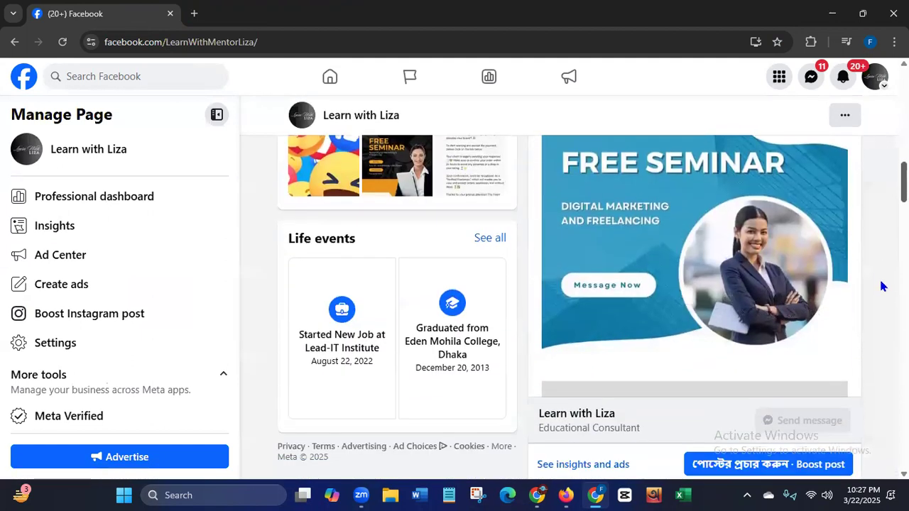
{"action": "scroll", "coordinate": [882, 286], "scroll_direction": "down", "scroll_amount": 2}
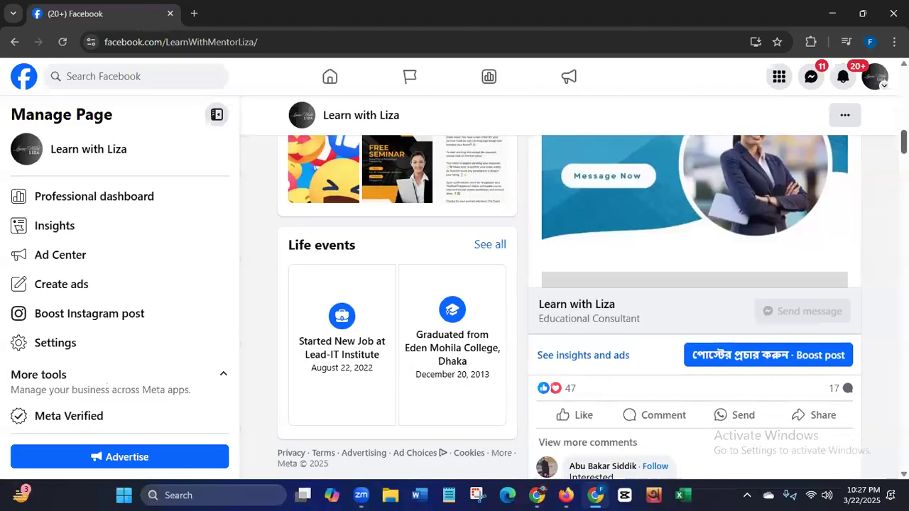
{"action": "scroll", "coordinate": [816, 268], "scroll_direction": "down", "scroll_amount": 1}
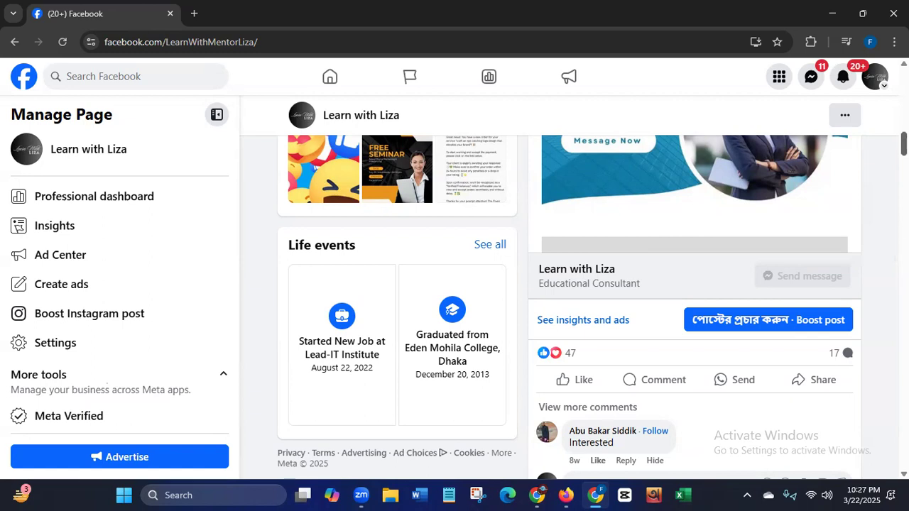
{"action": "scroll", "coordinate": [592, 307], "scroll_direction": "up", "scroll_amount": 5}
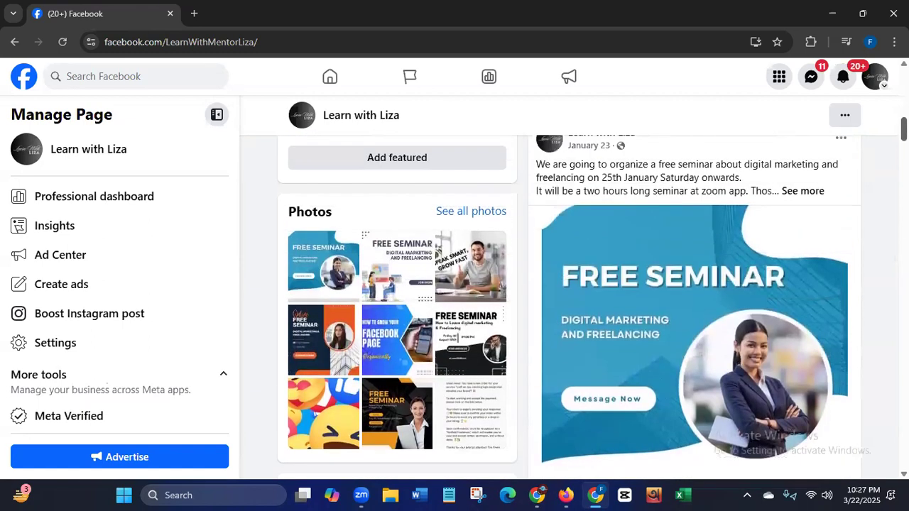
{"action": "scroll", "coordinate": [592, 307], "scroll_direction": "down", "scroll_amount": 5}
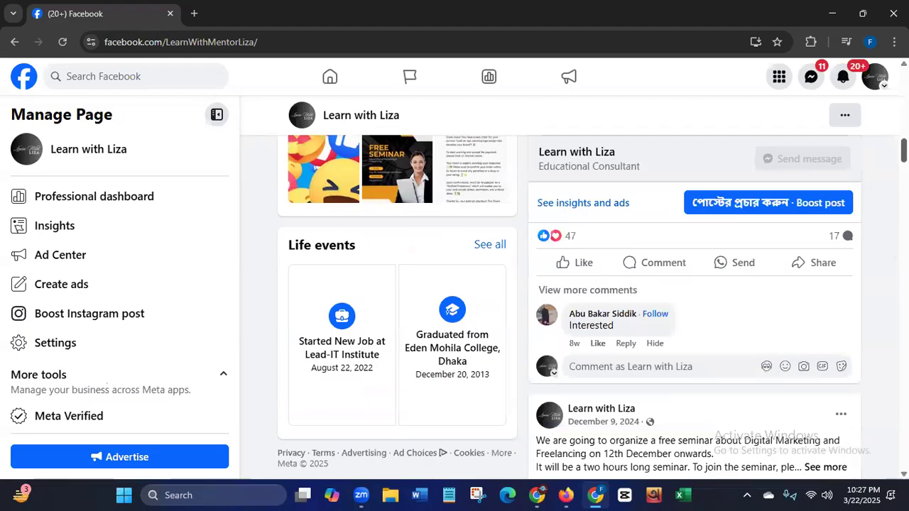
{"action": "scroll", "coordinate": [569, 307], "scroll_direction": "up", "scroll_amount": 5}
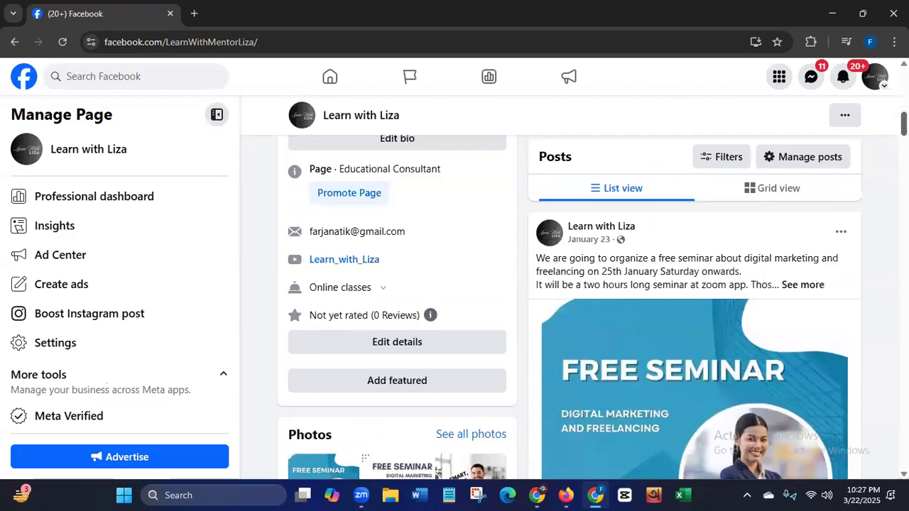
{"action": "scroll", "coordinate": [695, 306], "scroll_direction": "down", "scroll_amount": 4}
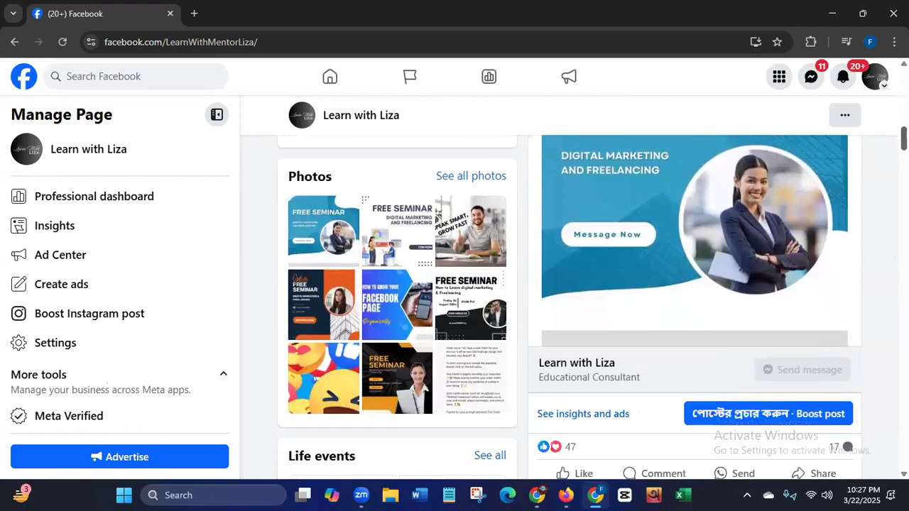
{"action": "scroll", "coordinate": [592, 303], "scroll_direction": "down", "scroll_amount": 1}
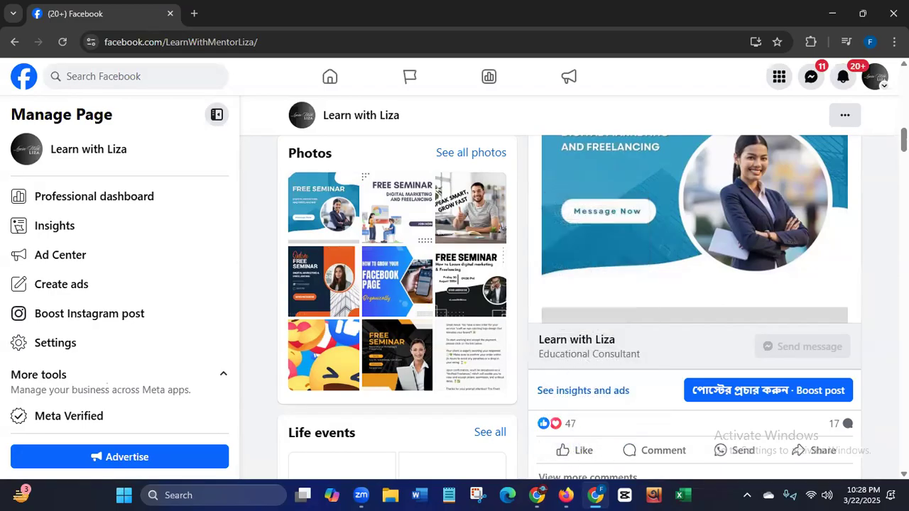
{"action": "scroll", "coordinate": [517, 282], "scroll_direction": "down", "scroll_amount": 2}
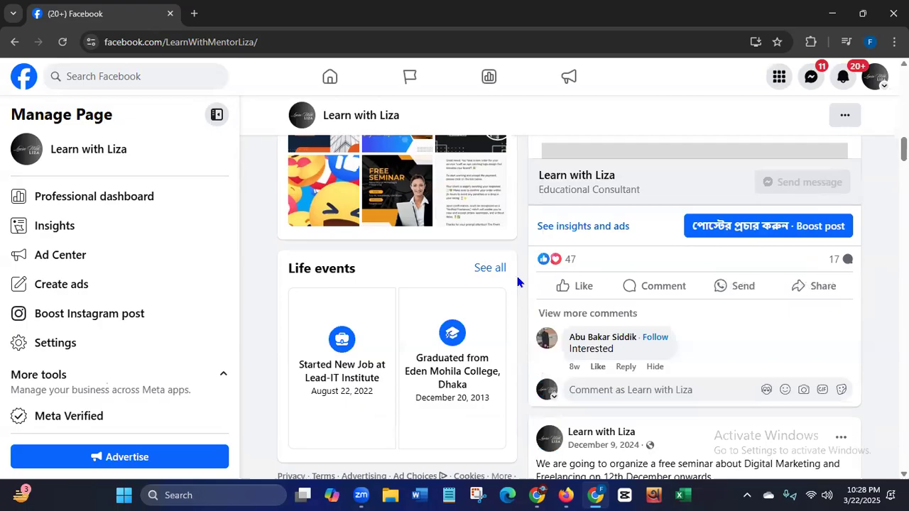
{"action": "mouse_move", "coordinate": [599, 267]}
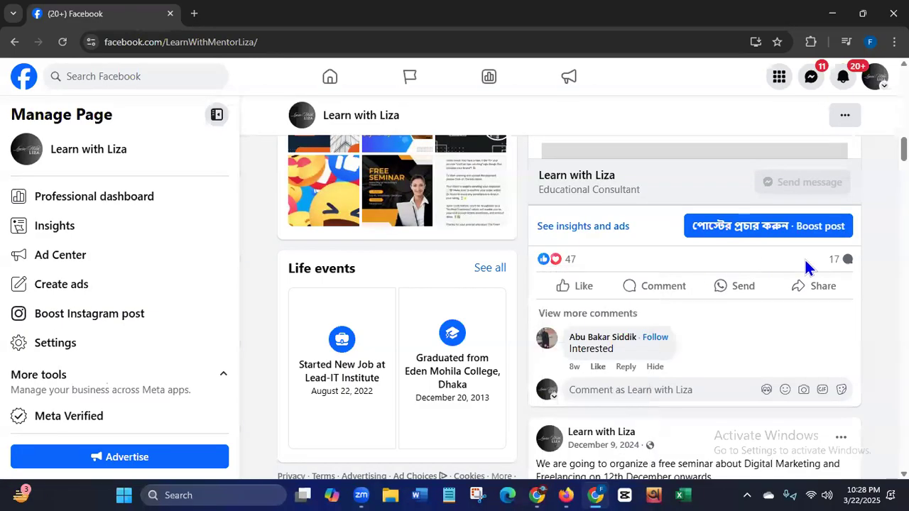
- Look over the January 23 and December 9 free seminar posts on the Page and open the boost setup for a seminar post
{"action": "mouse_move", "coordinate": [548, 273]}
{"action": "scroll", "coordinate": [875, 150], "scroll_direction": "up", "scroll_amount": 5}
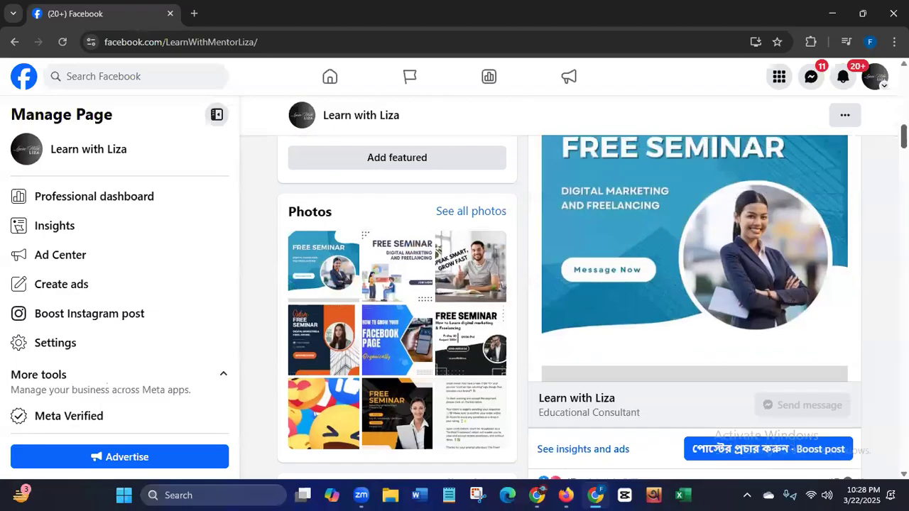
{"action": "scroll", "coordinate": [861, 155], "scroll_direction": "down", "scroll_amount": 5}
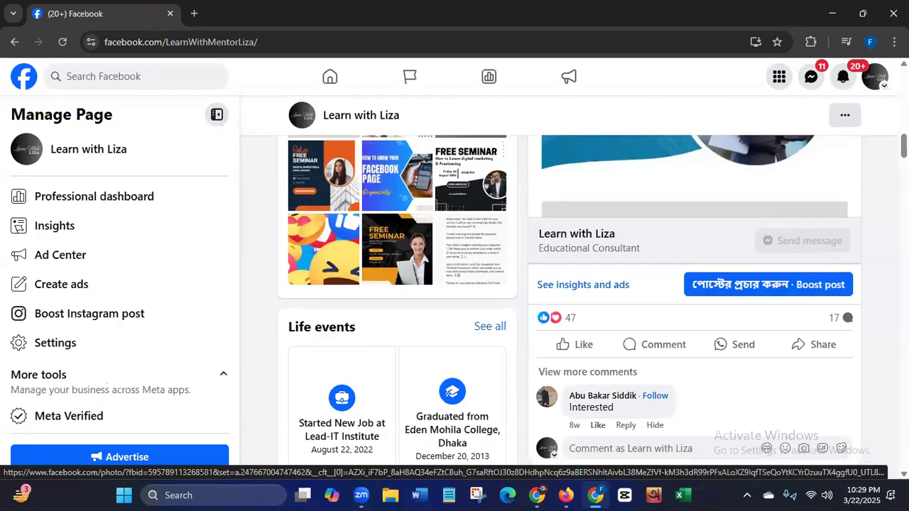
{"action": "scroll", "coordinate": [696, 305], "scroll_direction": "down", "scroll_amount": 8}
{"action": "scroll", "coordinate": [696, 305], "scroll_direction": "up", "scroll_amount": 5}
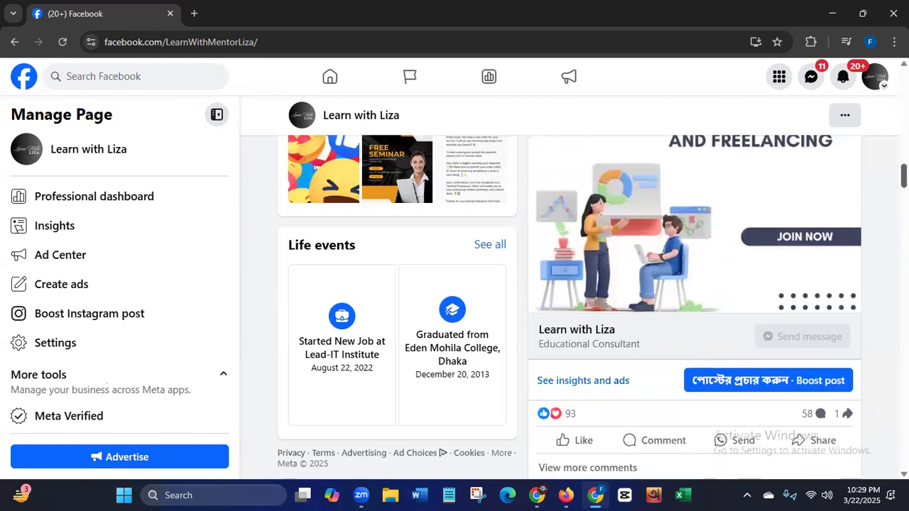
{"action": "scroll", "coordinate": [781, 277], "scroll_direction": "down", "scroll_amount": 3}
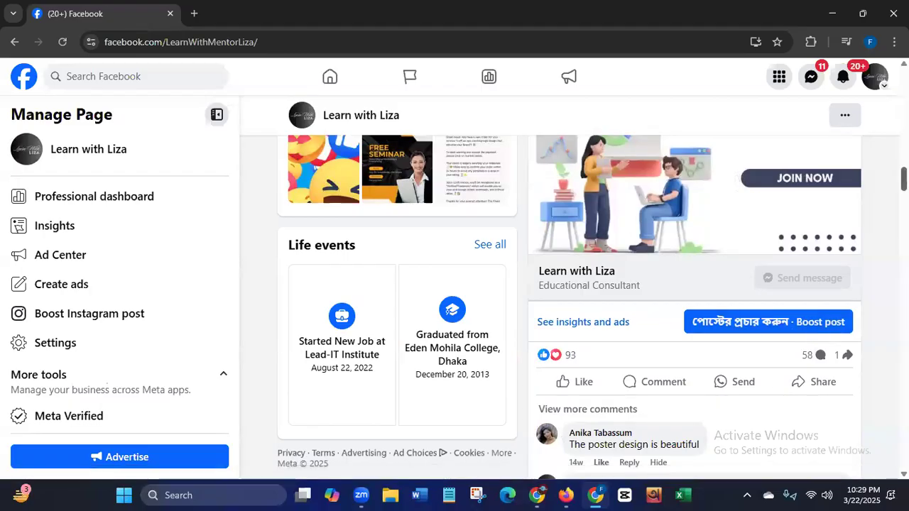
{"action": "scroll", "coordinate": [695, 306], "scroll_direction": "up", "scroll_amount": 5}
{"action": "scroll", "coordinate": [568, 306], "scroll_direction": "down", "scroll_amount": 5}
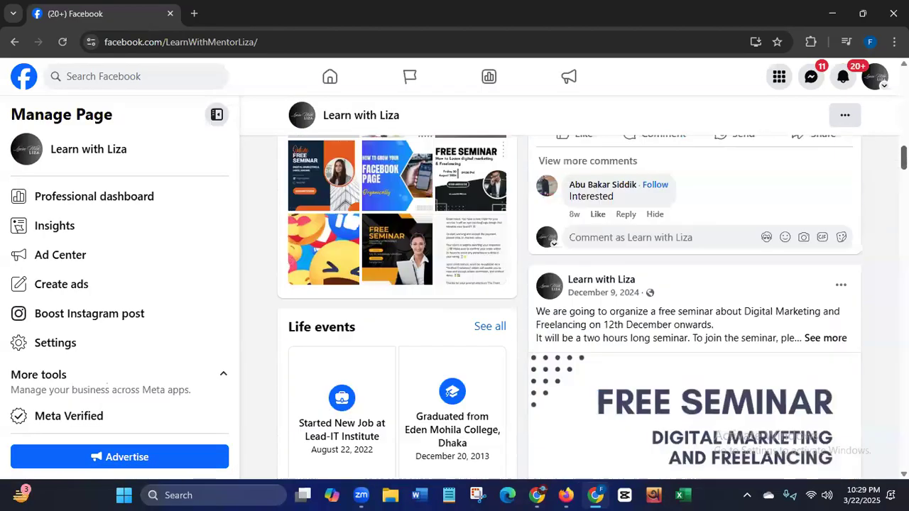
{"action": "left_click", "coordinate": [779, 234]}
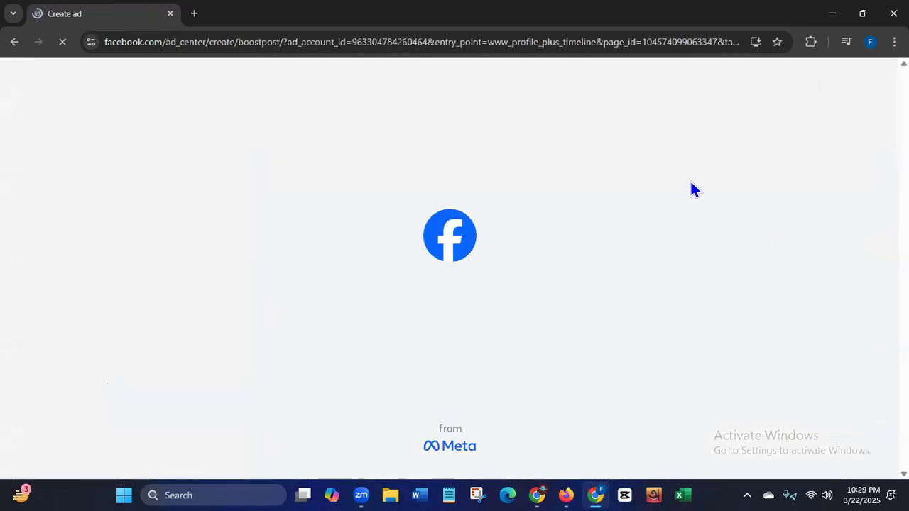
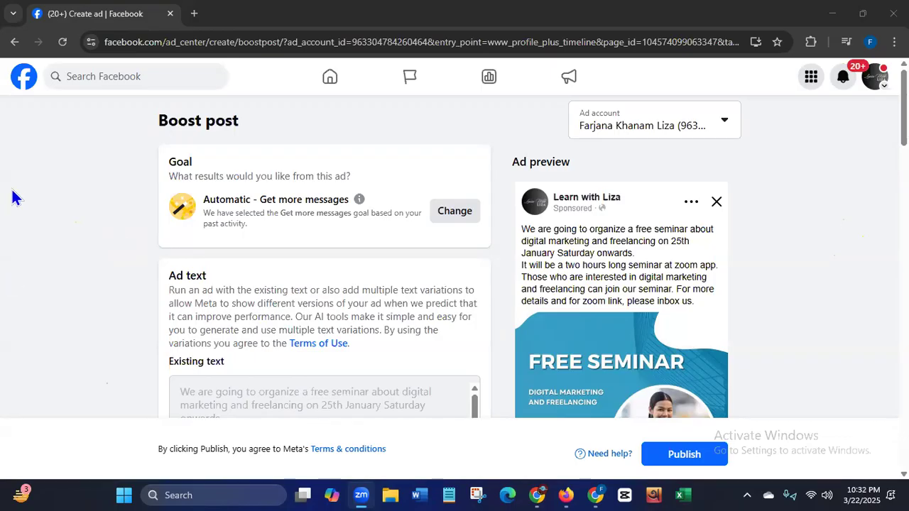
- Examine the Boost post page's goal section and the alternative ad goals it offers, leaving the goal options without saving
{"action": "left_click", "coordinate": [159, 124]}
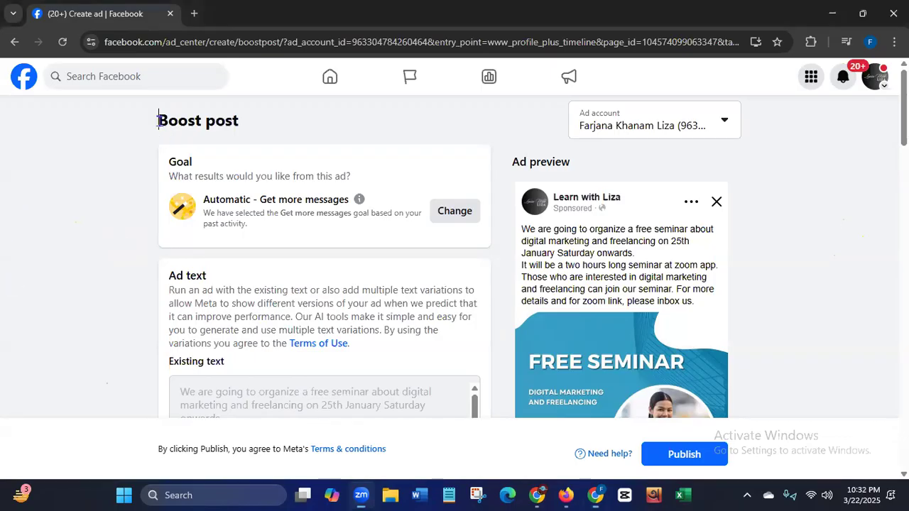
{"action": "key", "text": "shift+End"}
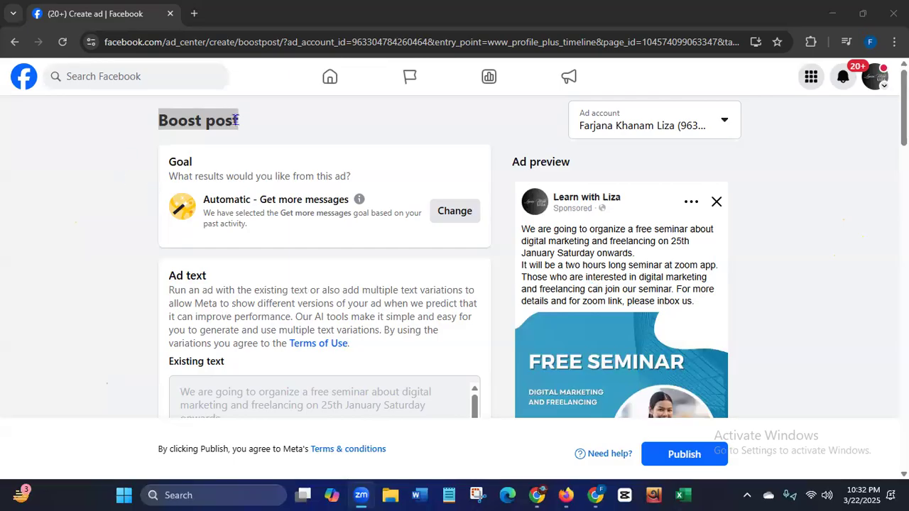
{"action": "left_click", "coordinate": [83, 233]}
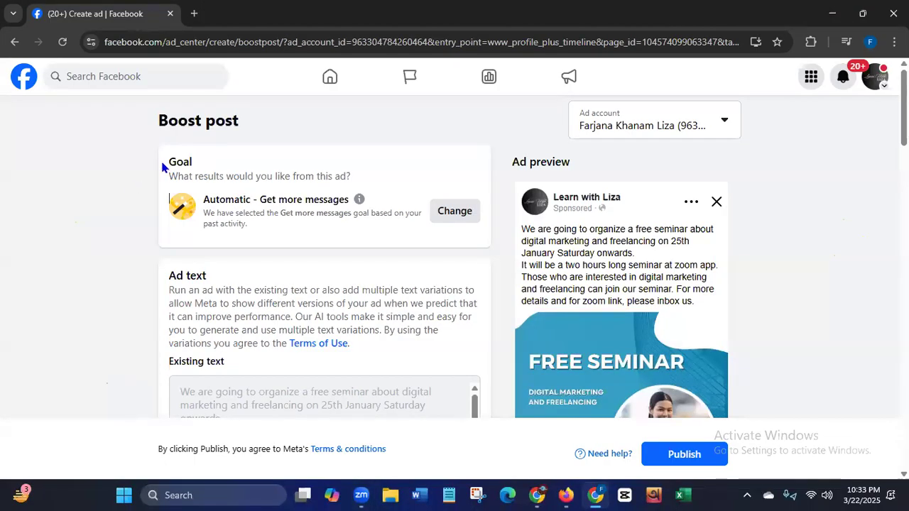
{"action": "left_click_drag", "start_coordinate": [168, 161], "coordinate": [206, 167]}
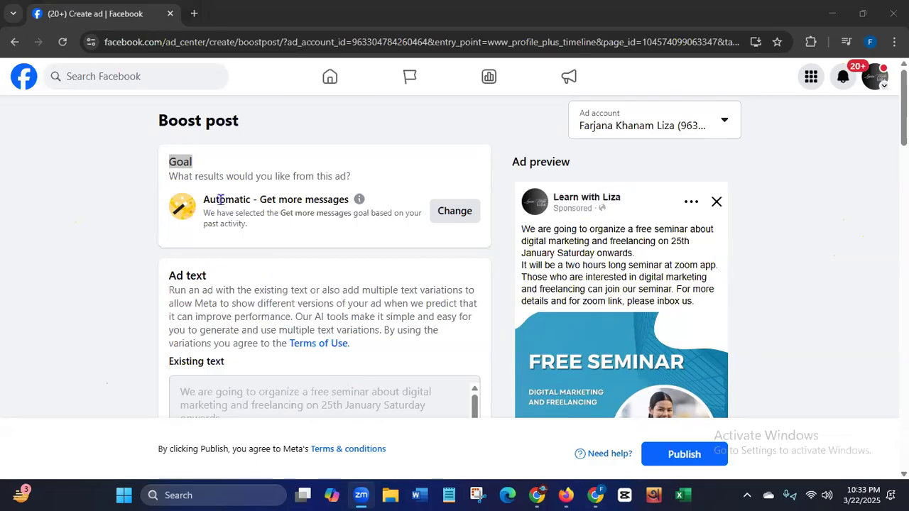
{"action": "left_click_drag", "start_coordinate": [203, 200], "coordinate": [350, 200]}
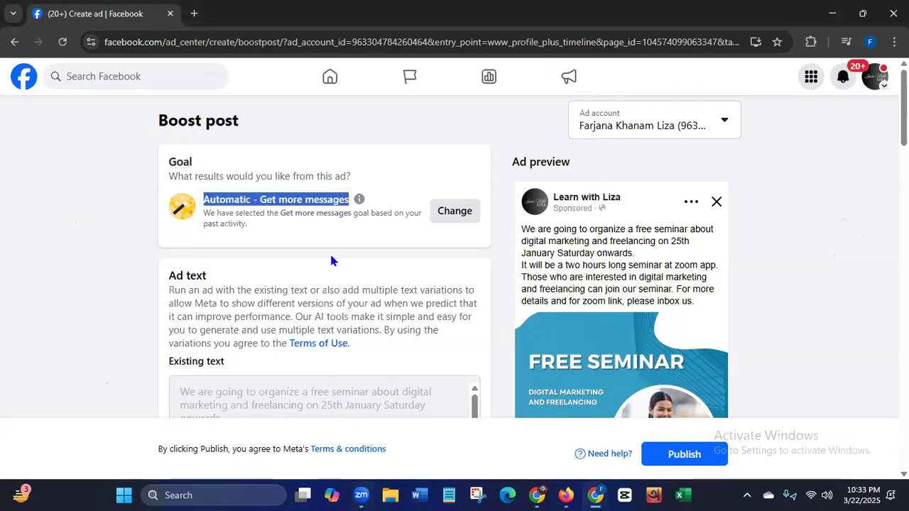
{"action": "left_click", "coordinate": [464, 218]}
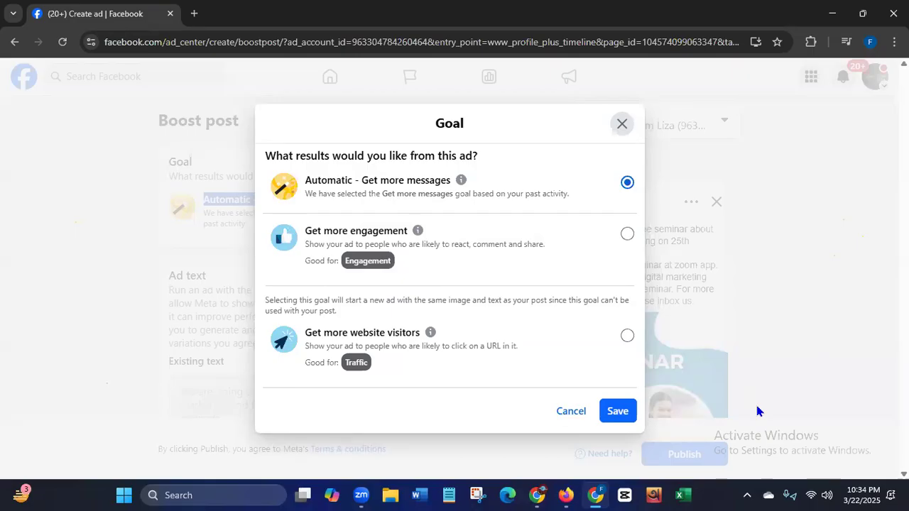
{"action": "left_click", "coordinate": [622, 123]}
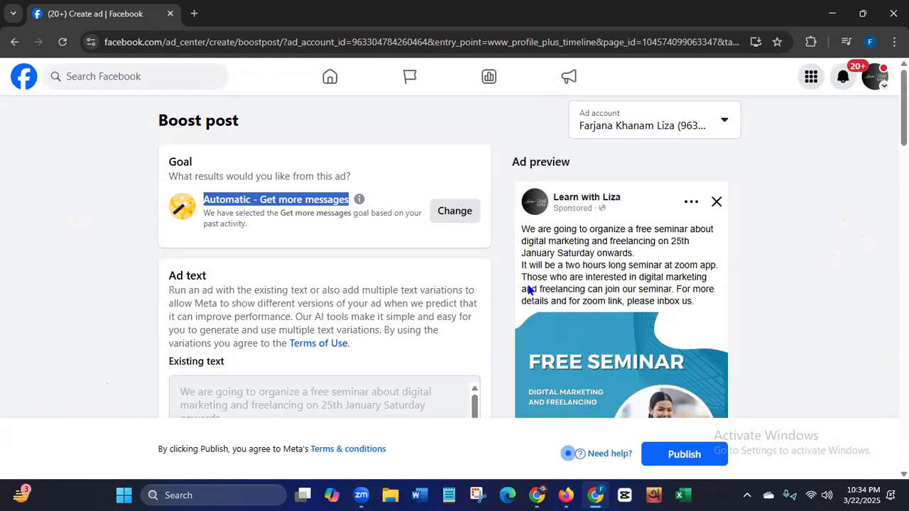
- Review the ad goal options again, including Get more website visitors, and save Automatic - Get more messages as the goal
{"action": "left_click", "coordinate": [522, 265]}
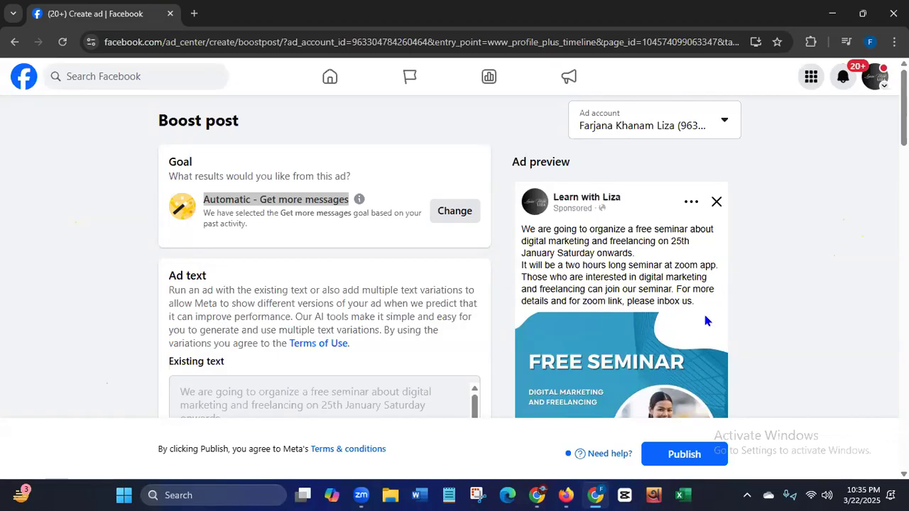
{"action": "left_click", "coordinate": [444, 210]}
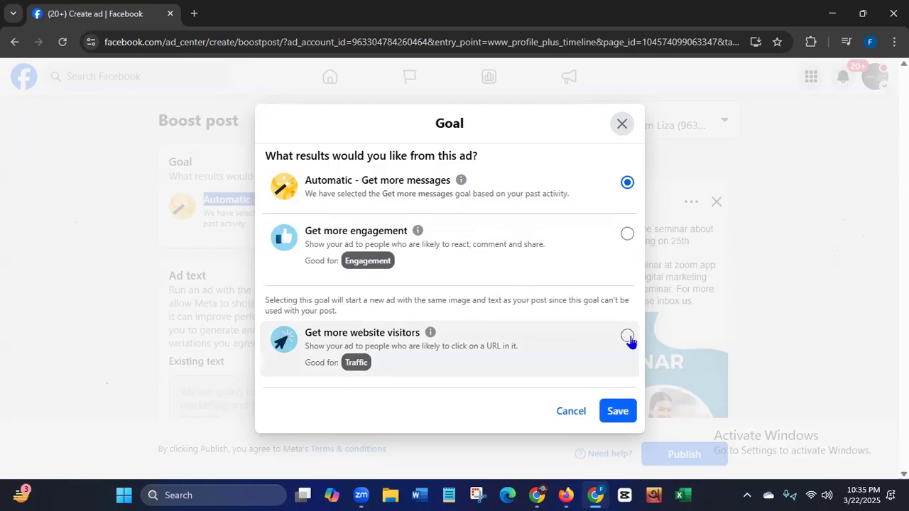
{"action": "mouse_move", "coordinate": [430, 332]}
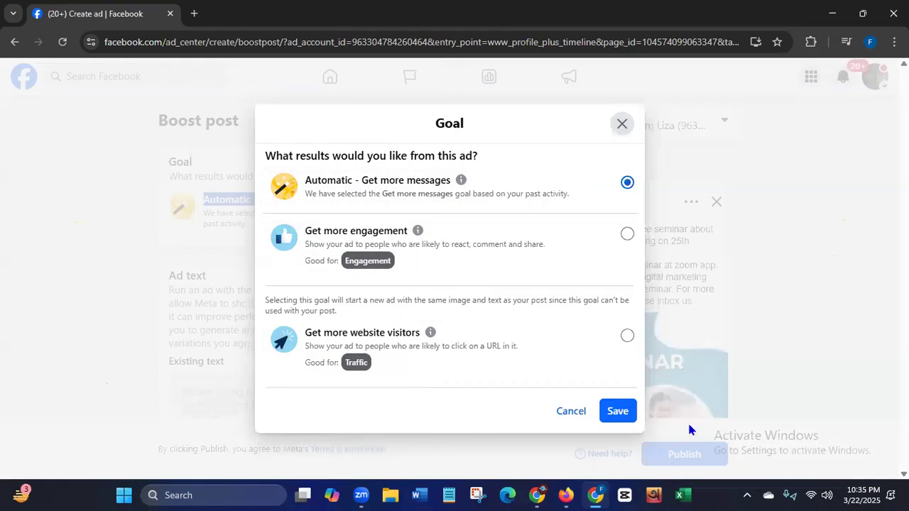
{"action": "left_click", "coordinate": [617, 412]}
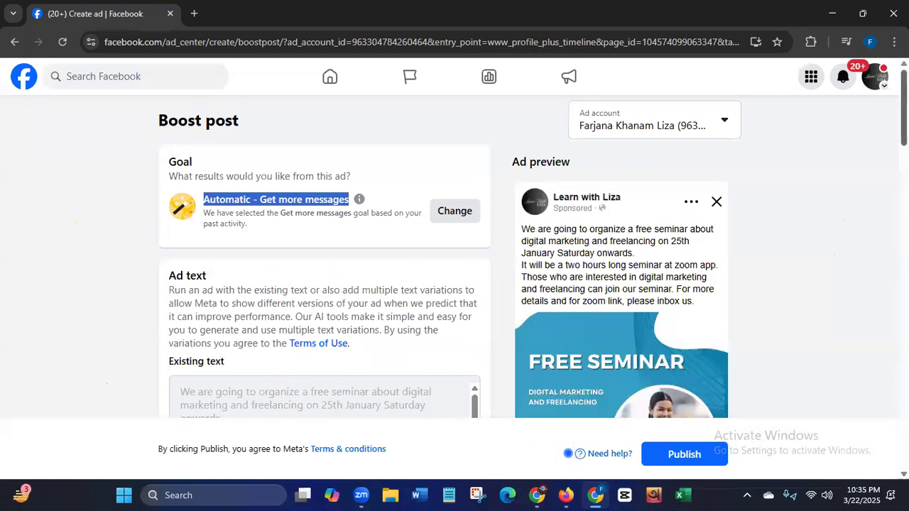
- Examine the boost's ad text, Advantage+ creative setting and message template with its greeting and questions
{"action": "scroll", "coordinate": [497, 223], "scroll_direction": "down", "scroll_amount": 1}
{"action": "scroll", "coordinate": [497, 256], "scroll_direction": "down", "scroll_amount": 3}
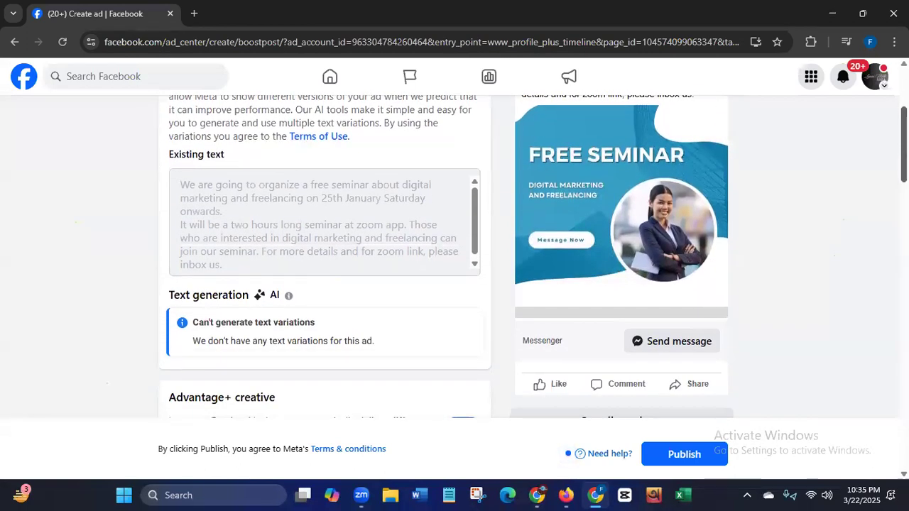
{"action": "scroll", "coordinate": [383, 297], "scroll_direction": "up", "scroll_amount": 1}
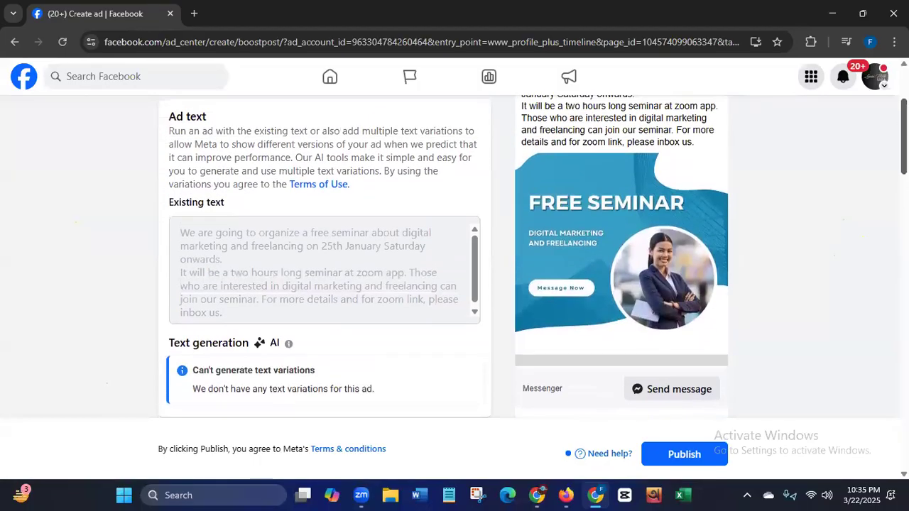
{"action": "scroll", "coordinate": [560, 183], "scroll_direction": "up", "scroll_amount": 2}
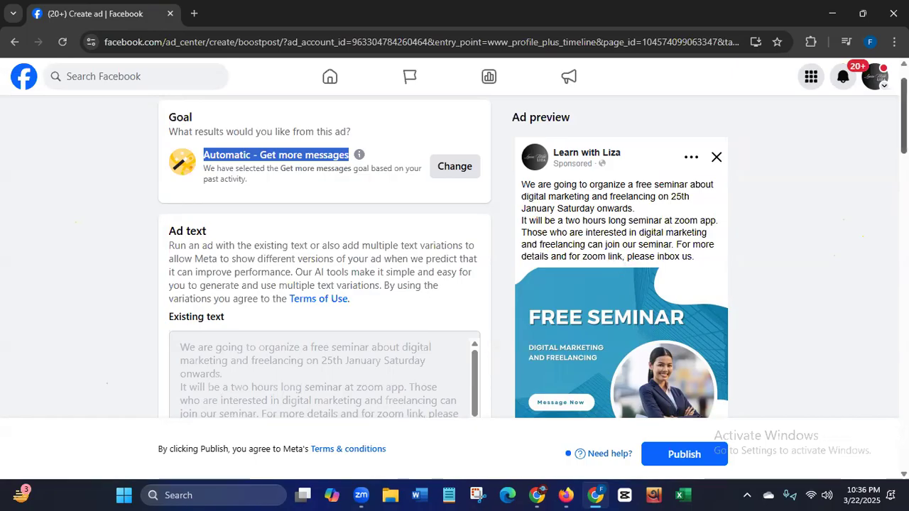
{"action": "scroll", "coordinate": [850, 169], "scroll_direction": "down", "scroll_amount": 2}
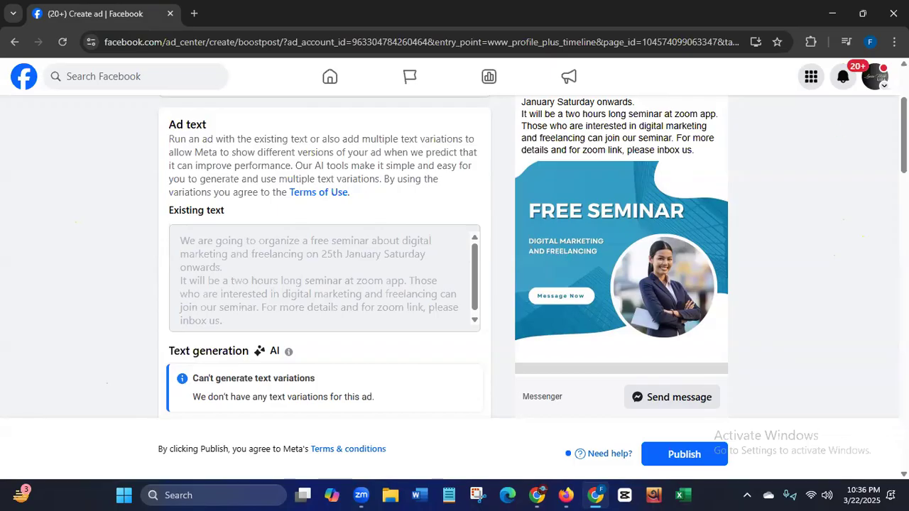
{"action": "scroll", "coordinate": [462, 255], "scroll_direction": "down", "scroll_amount": 3}
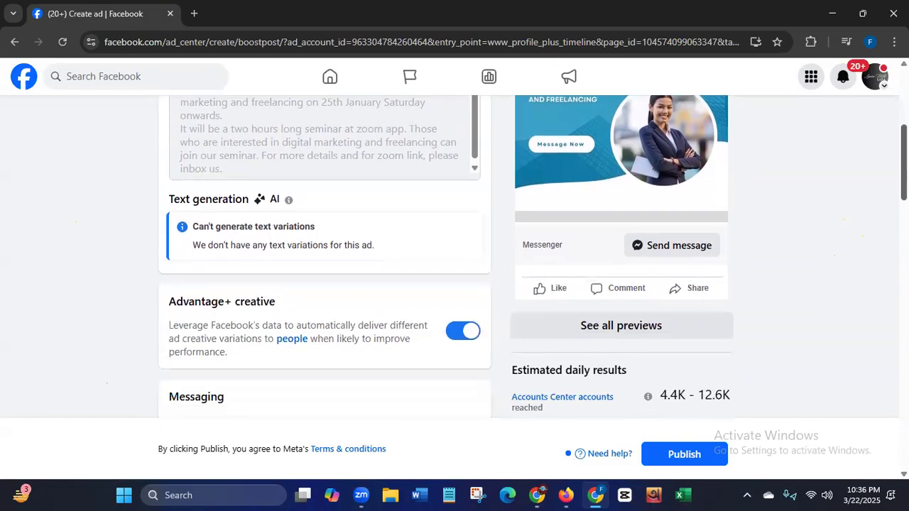
{"action": "scroll", "coordinate": [504, 245], "scroll_direction": "down", "scroll_amount": 1}
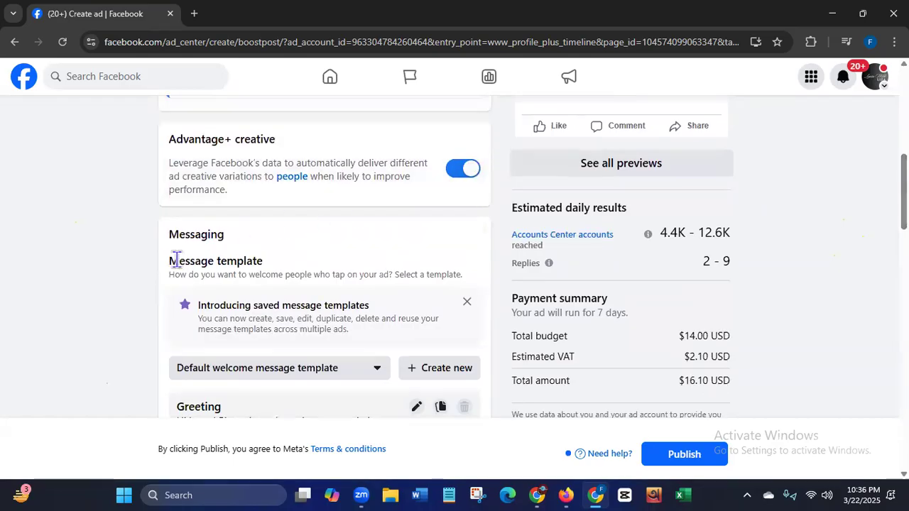
{"action": "left_click_drag", "start_coordinate": [170, 260], "coordinate": [288, 260]}
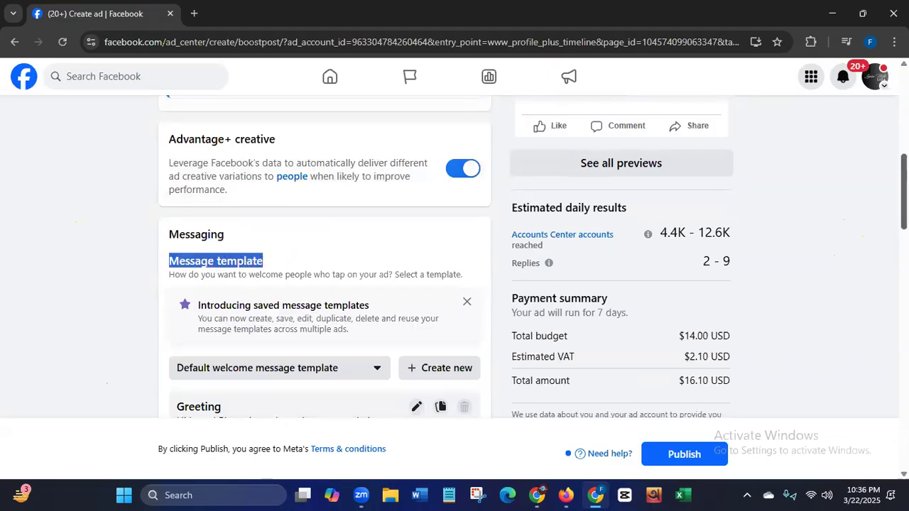
{"action": "scroll", "coordinate": [324, 285], "scroll_direction": "down", "scroll_amount": 2}
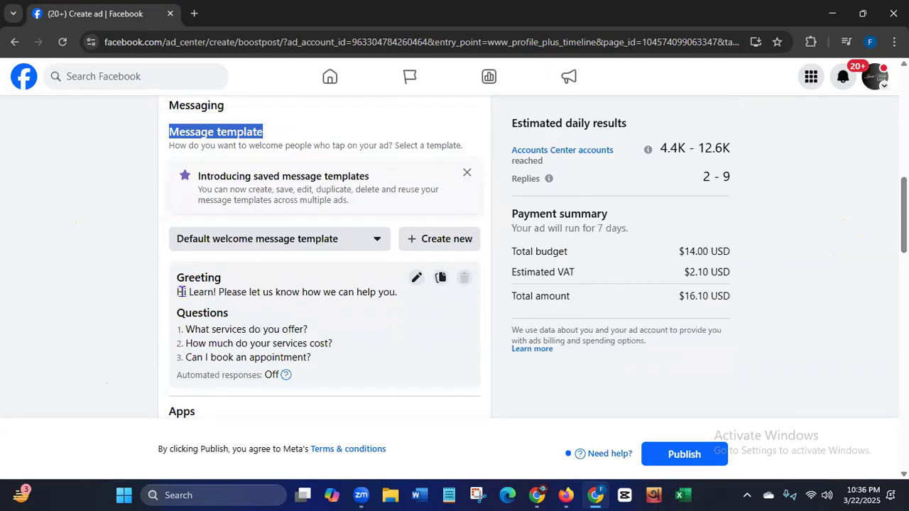
- Open the default welcome message template for editing and examine its conversation preview, including the greeting
{"action": "left_click", "coordinate": [417, 278]}
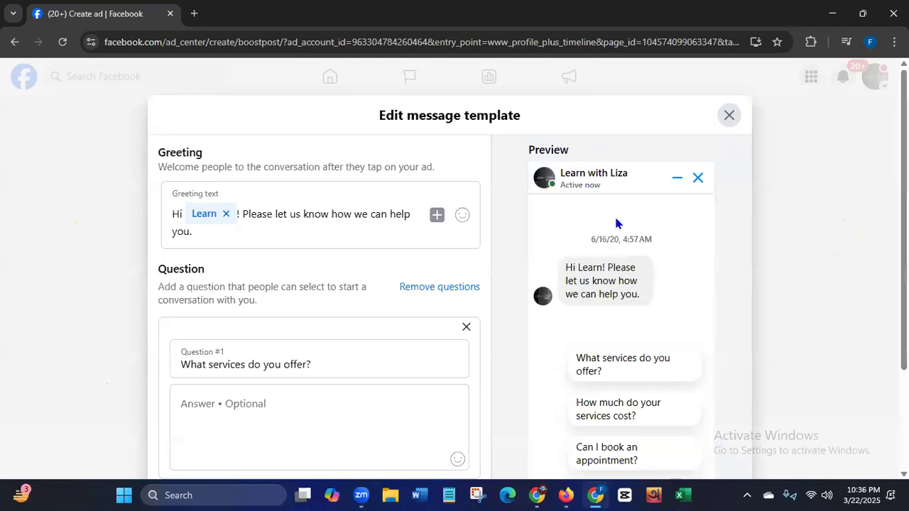
{"action": "left_click_drag", "start_coordinate": [529, 147], "coordinate": [589, 152]}
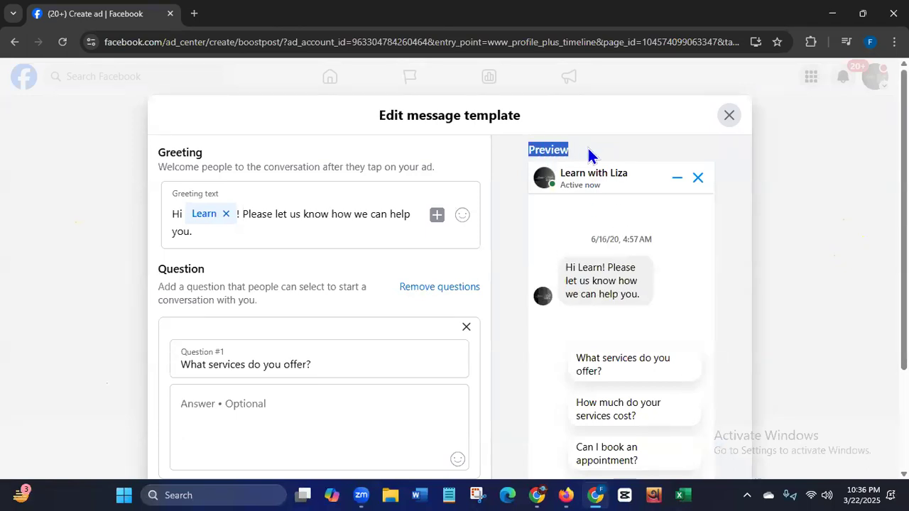
{"action": "scroll", "coordinate": [450, 284], "scroll_direction": "down", "scroll_amount": 2}
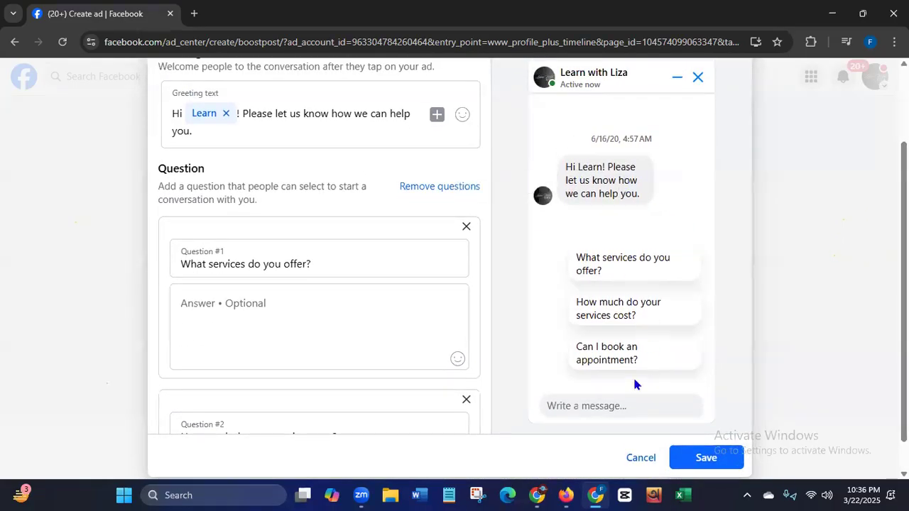
{"action": "left_click_drag", "start_coordinate": [574, 169], "coordinate": [646, 202]}
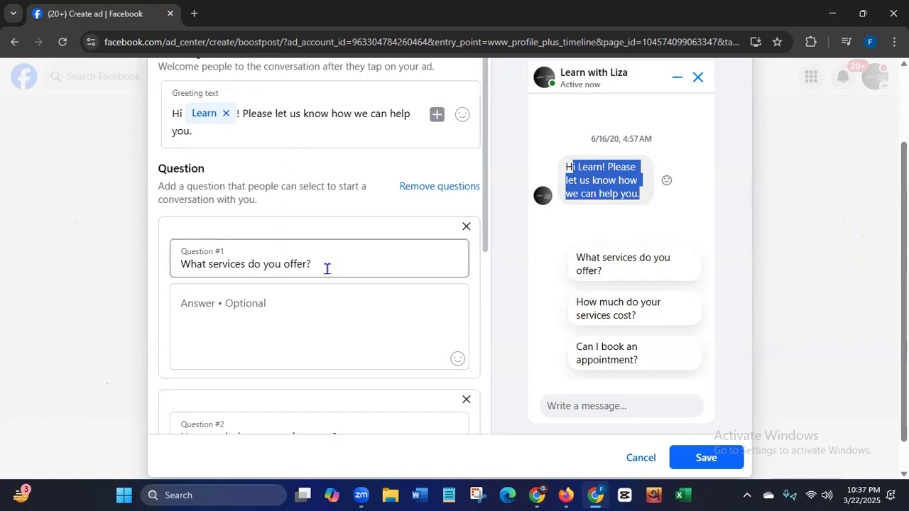
- Replace the text of Question #1 in the message template with "Please give us your contact no."
{"action": "left_click_drag", "start_coordinate": [325, 263], "coordinate": [167, 269]}
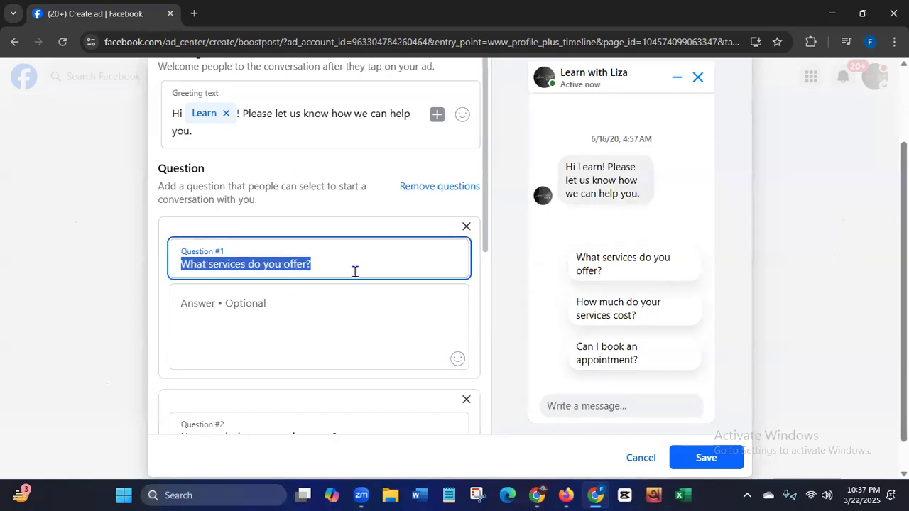
{"action": "key", "text": "BackSpace"}
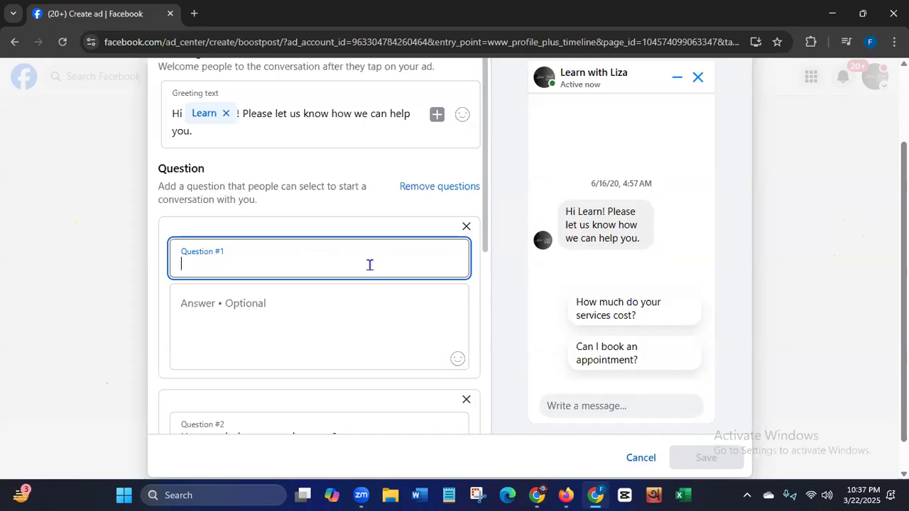
{"action": "type", "text": "Plea"}
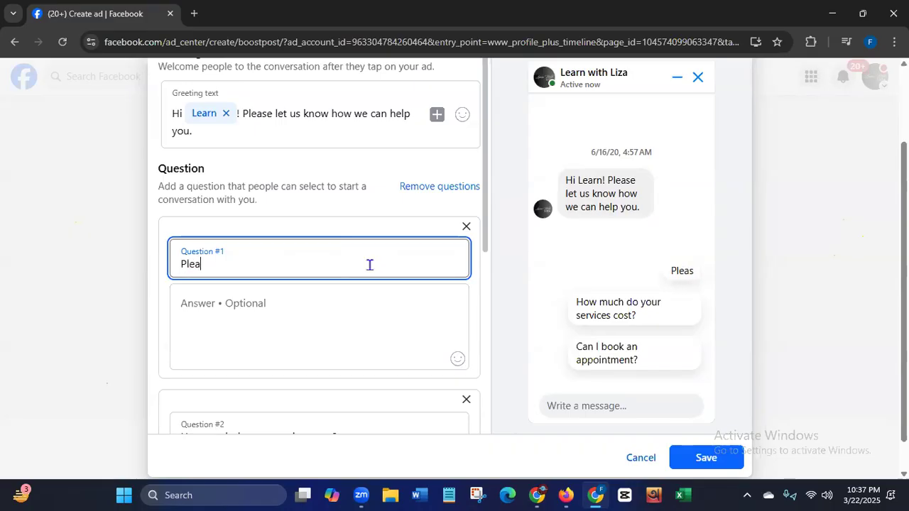
{"action": "type", "text": "se give us"}
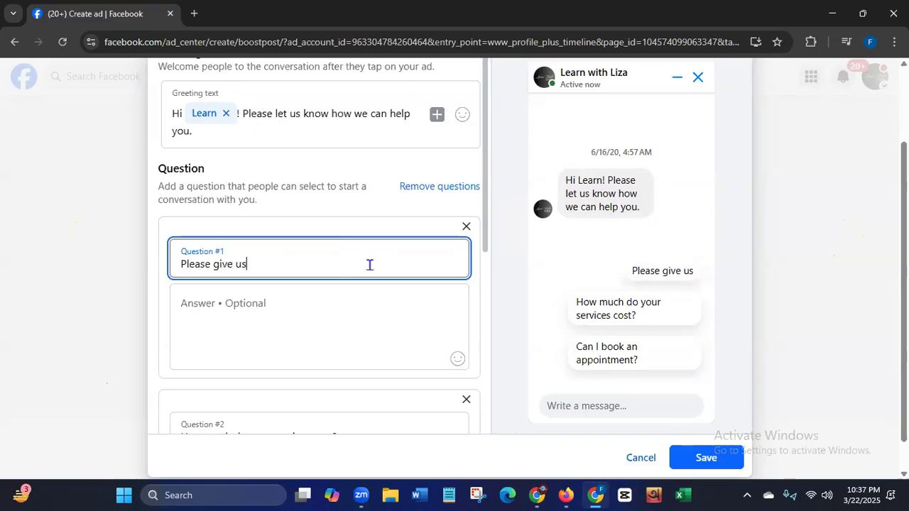
{"action": "type", "text": " yo"}
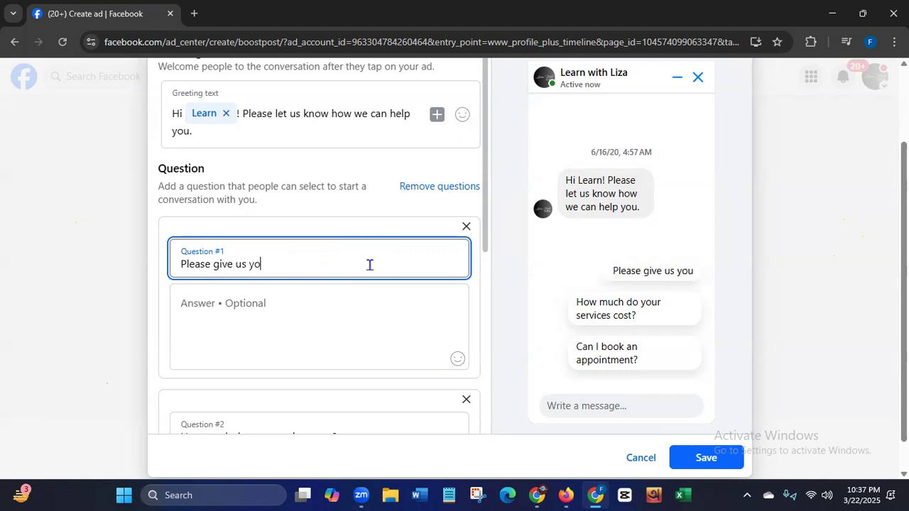
{"action": "type", "text": "ur c"}
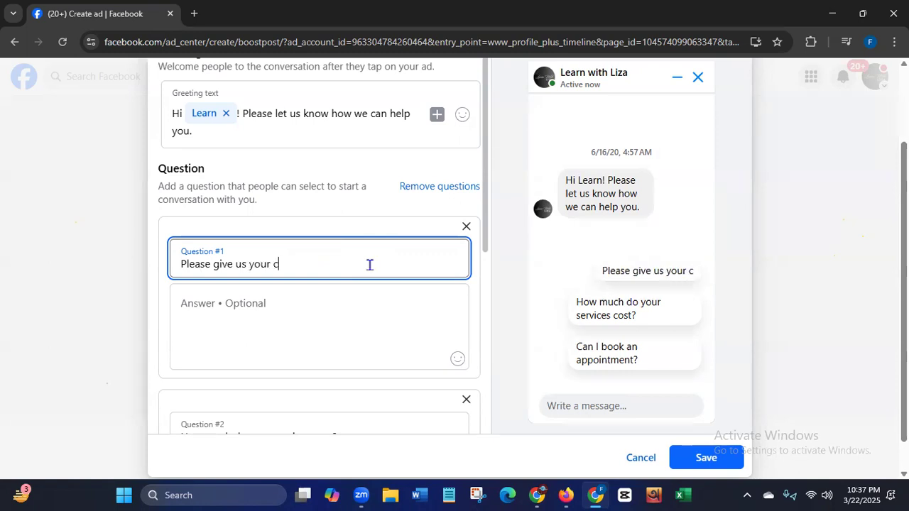
{"action": "type", "text": "ontact no."}
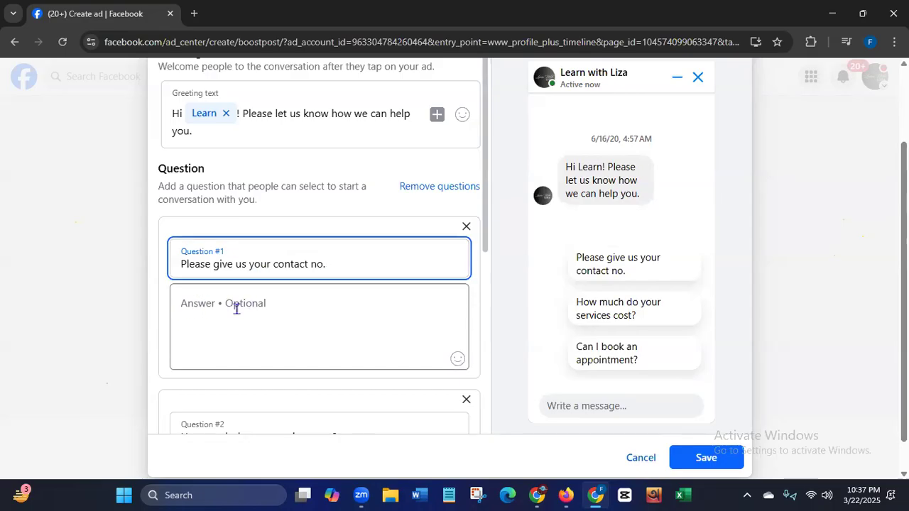
- Replace the text of Question #2 in the message template with "Please give us your email id"
{"action": "scroll", "coordinate": [489, 255], "scroll_direction": "down", "scroll_amount": 2}
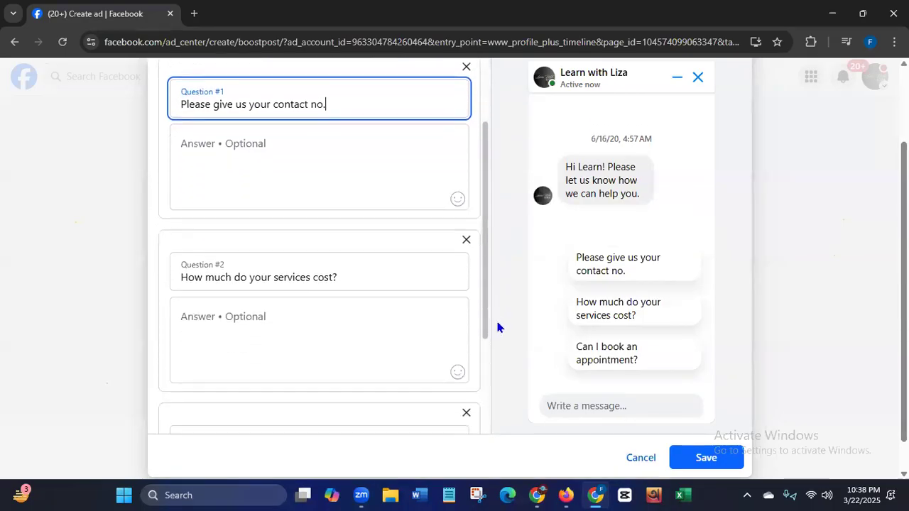
{"action": "left_click_drag", "start_coordinate": [345, 252], "coordinate": [168, 259]}
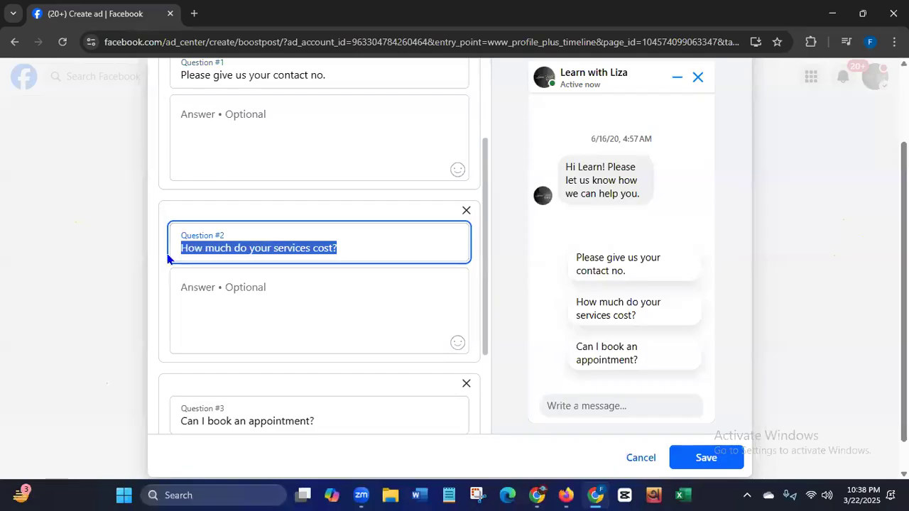
{"action": "key", "text": "BackSpace"}
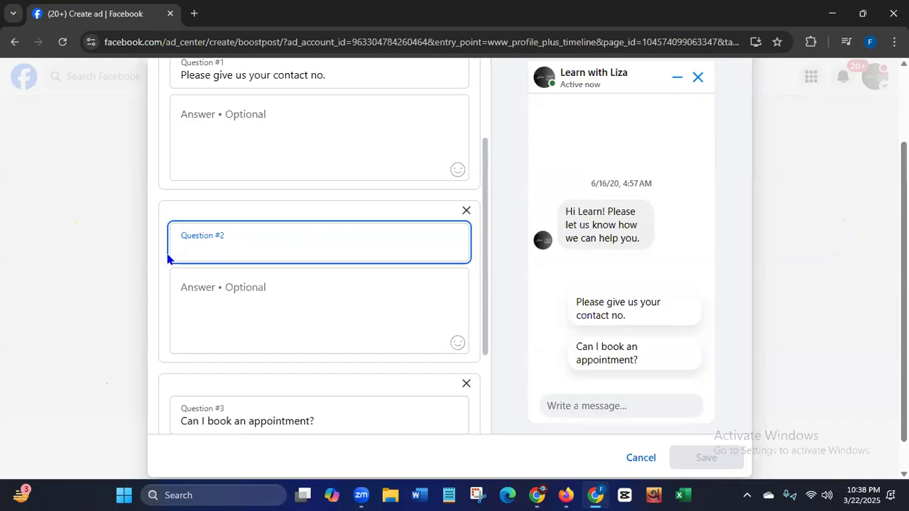
{"action": "type", "text": "Ca"}
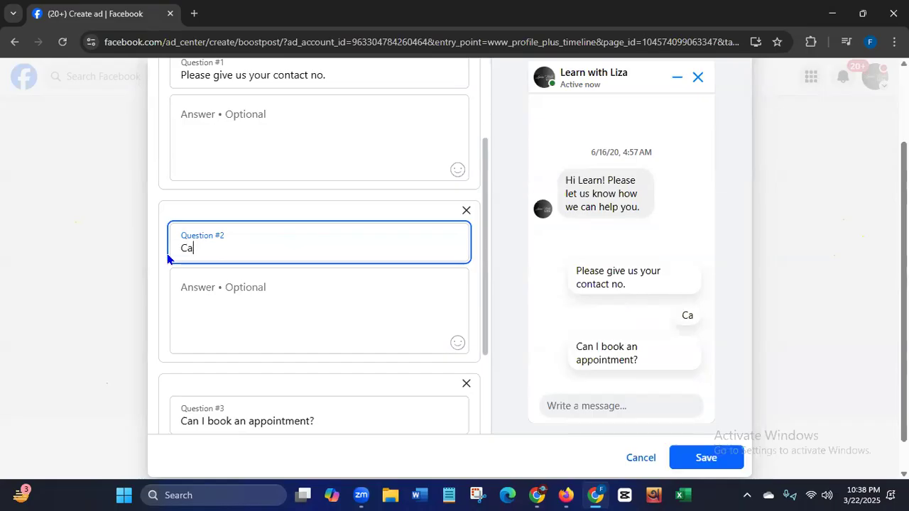
{"action": "type", "text": "n we"}
{"action": "key", "text": "BackSpace"}
{"action": "key", "text": "BackSpace"}
{"action": "key", "text": "BackSpace"}
{"action": "key", "text": "BackSpace"}
{"action": "key", "text": "BackSpace"}
{"action": "key", "text": "BackSpace"}
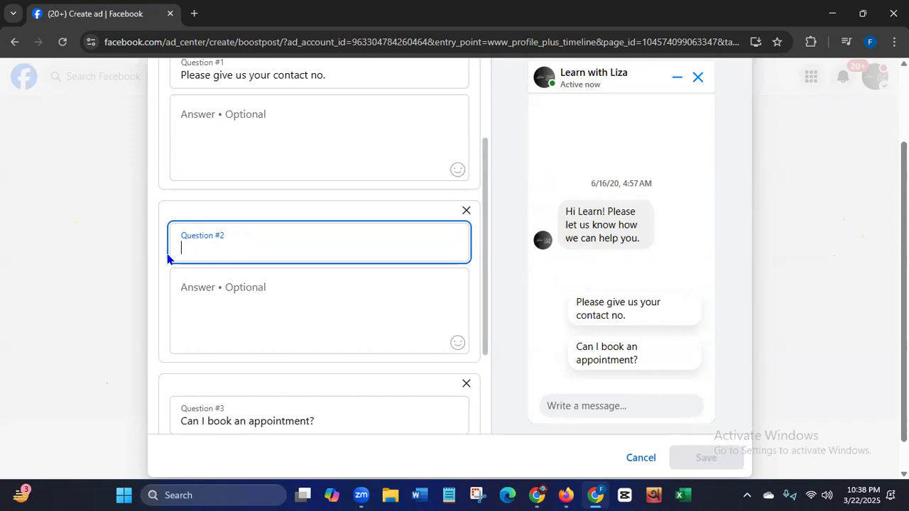
{"action": "type", "text": "Please "}
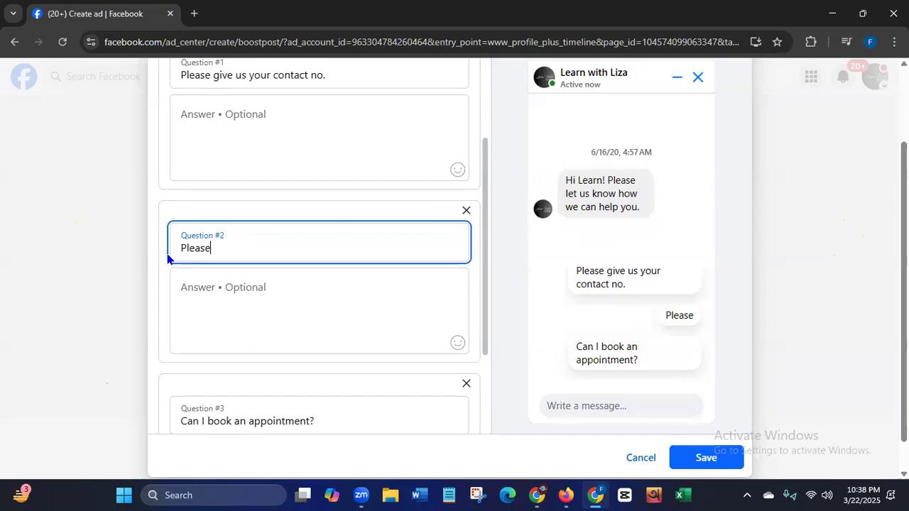
{"action": "type", "text": "give us your "}
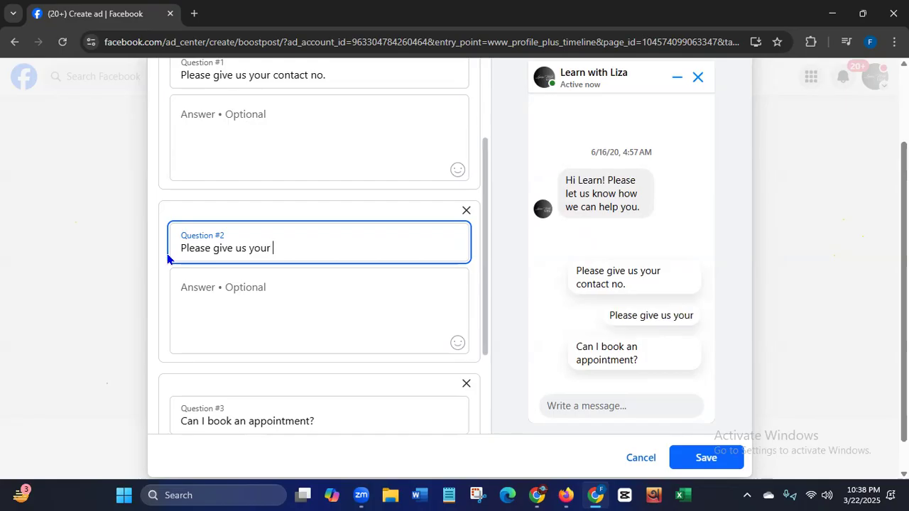
{"action": "type", "text": "emai"}
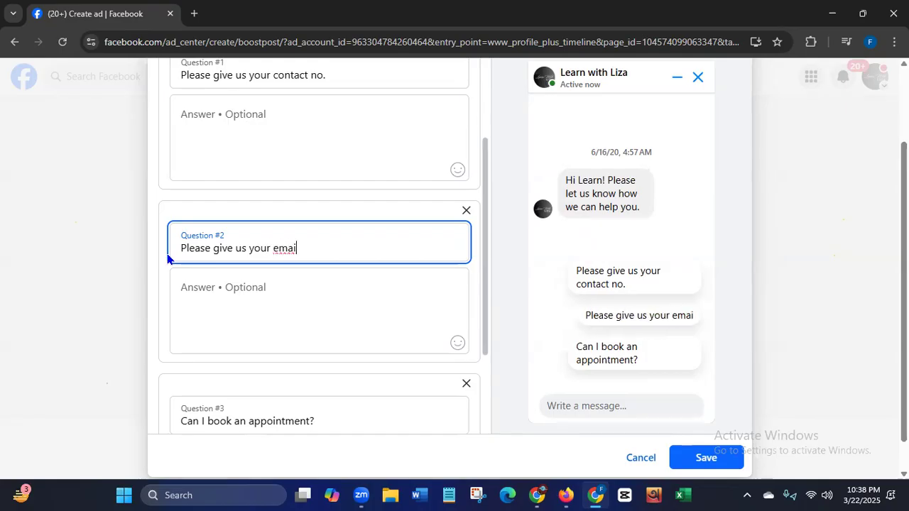
{"action": "type", "text": "l id"}
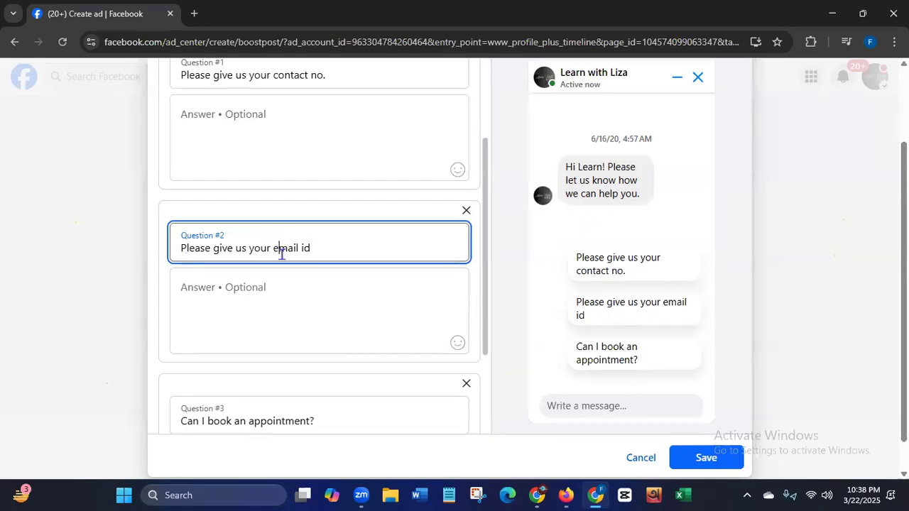
- Correct the capitalization in Question #2 so it reads "Please give us your Email ID"
{"action": "key", "text": "BackSpace"}
{"action": "type", "text": "E"}
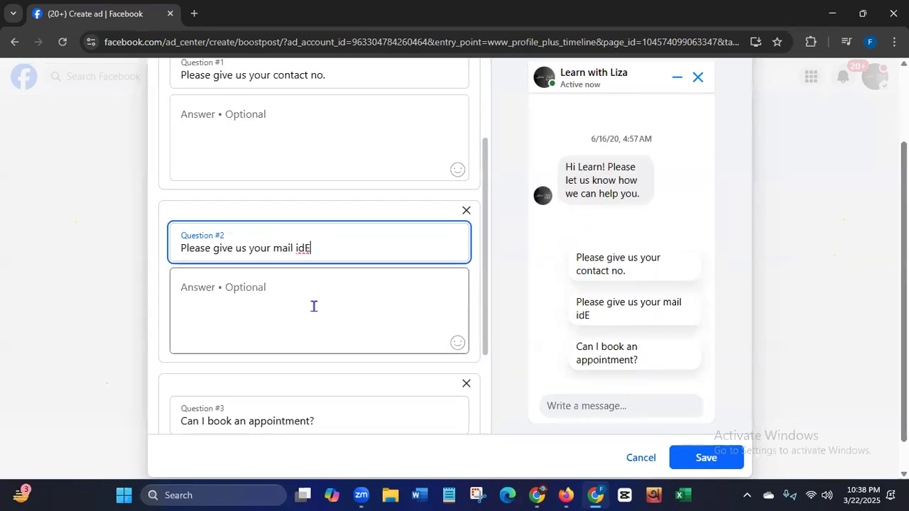
{"action": "key", "text": "BackSpace"}
{"action": "key", "text": "BackSpace"}
{"action": "key", "text": "BackSpace"}
{"action": "key", "text": "BackSpace"}
{"action": "key", "text": "BackSpace"}
{"action": "key", "text": "BackSpace"}
{"action": "key", "text": "BackSpace"}
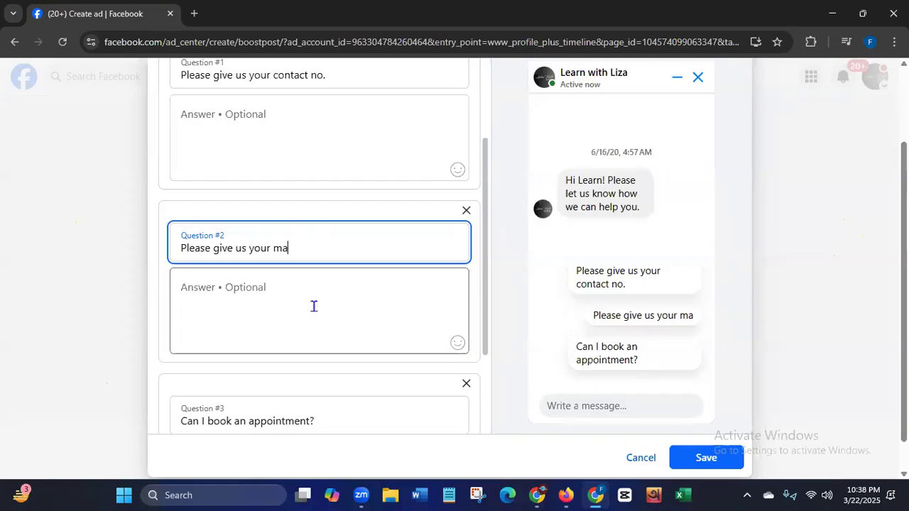
{"action": "key", "text": "BackSpace"}
{"action": "type", "text": "E"}
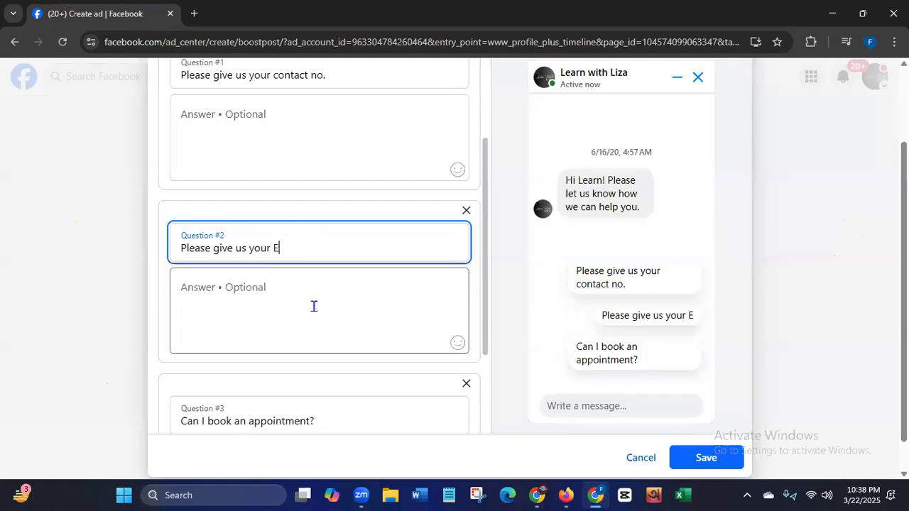
{"action": "type", "text": "mail ID"}
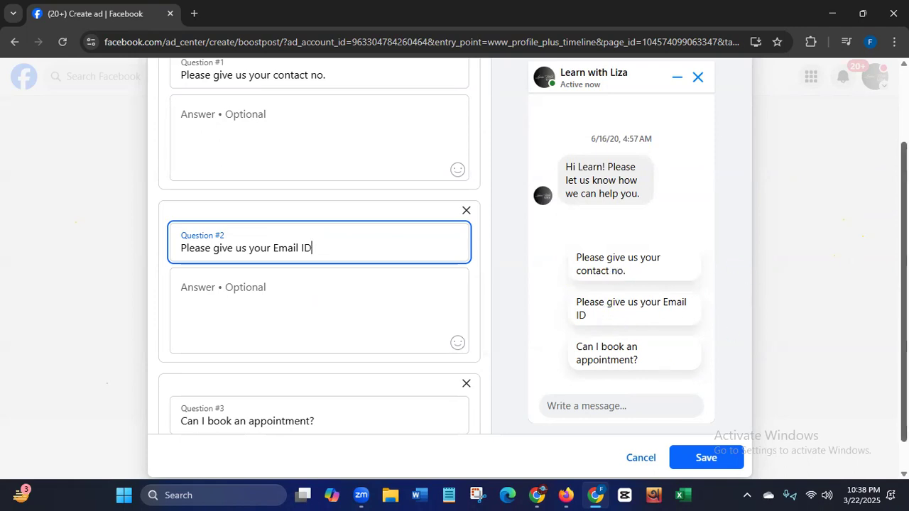
- Remove Question #3 about booking an appointment and save the message template
{"action": "scroll", "coordinate": [772, 268], "scroll_direction": "down", "scroll_amount": 1}
{"action": "left_click", "coordinate": [466, 348]}
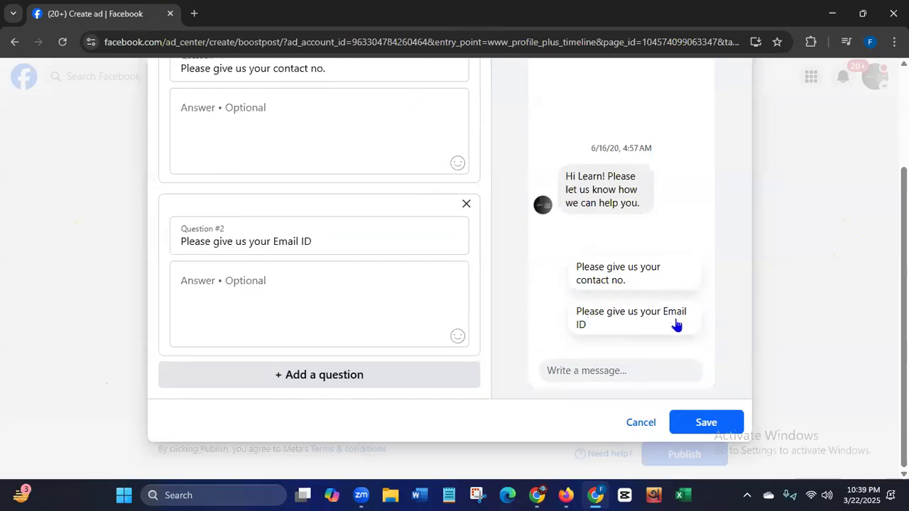
{"action": "left_click", "coordinate": [711, 427]}
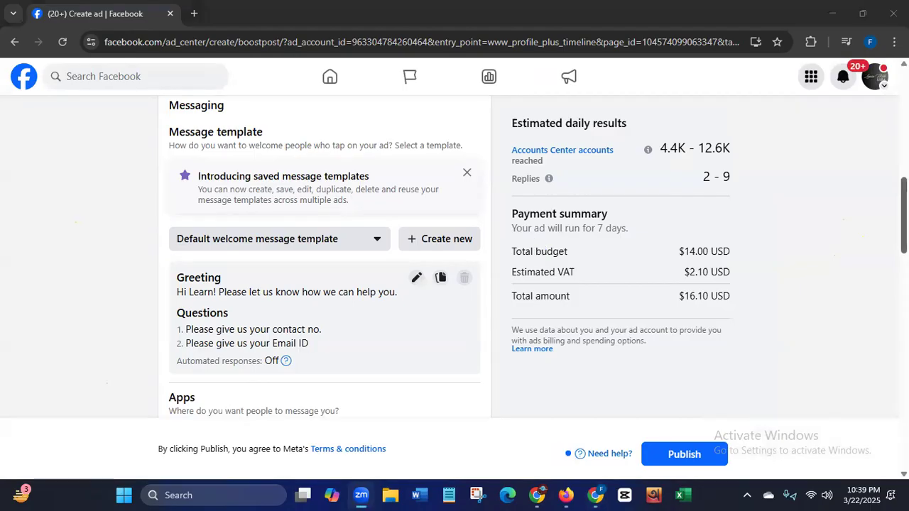
- Review the messaging apps and view the Special Ad Category options by switching the setting on and back off
{"action": "scroll", "coordinate": [324, 256], "scroll_direction": "down", "scroll_amount": 3}
{"action": "left_click_drag", "start_coordinate": [903, 245], "coordinate": [904, 251]}
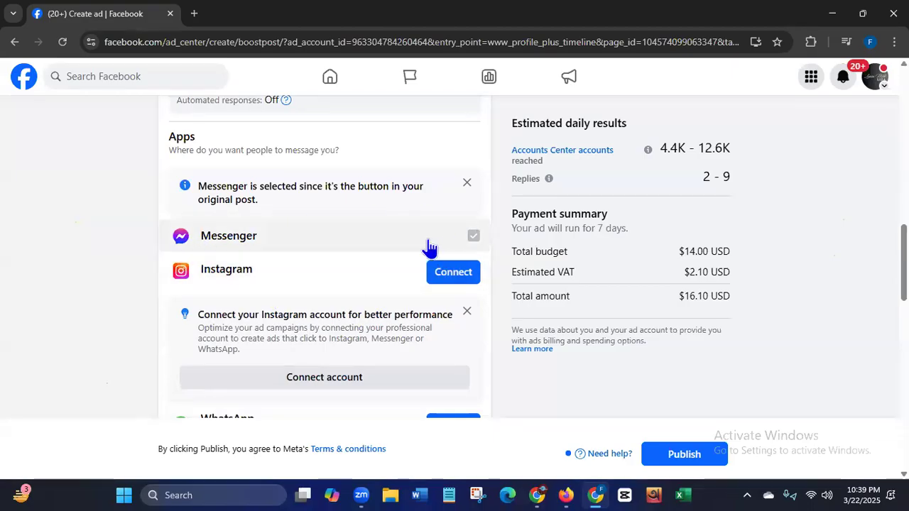
{"action": "scroll", "coordinate": [274, 286], "scroll_direction": "down", "scroll_amount": 3}
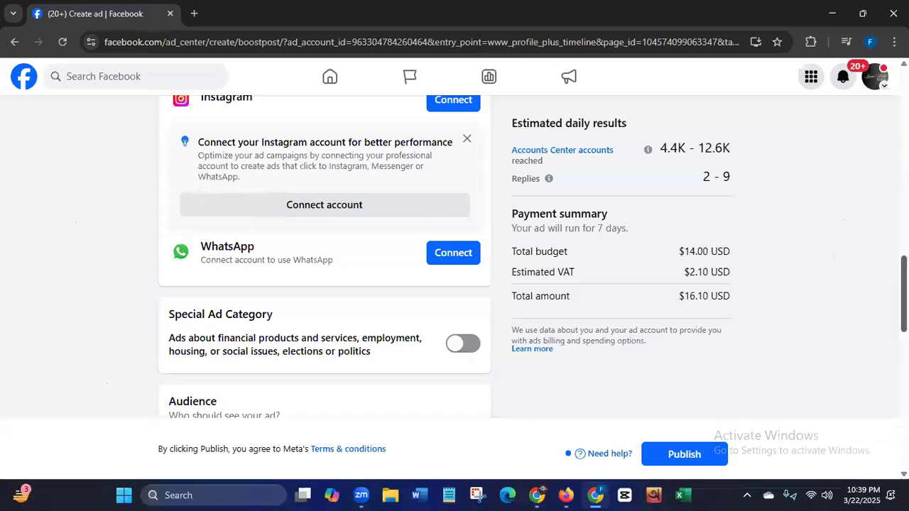
{"action": "scroll", "coordinate": [323, 256], "scroll_direction": "down", "scroll_amount": 3}
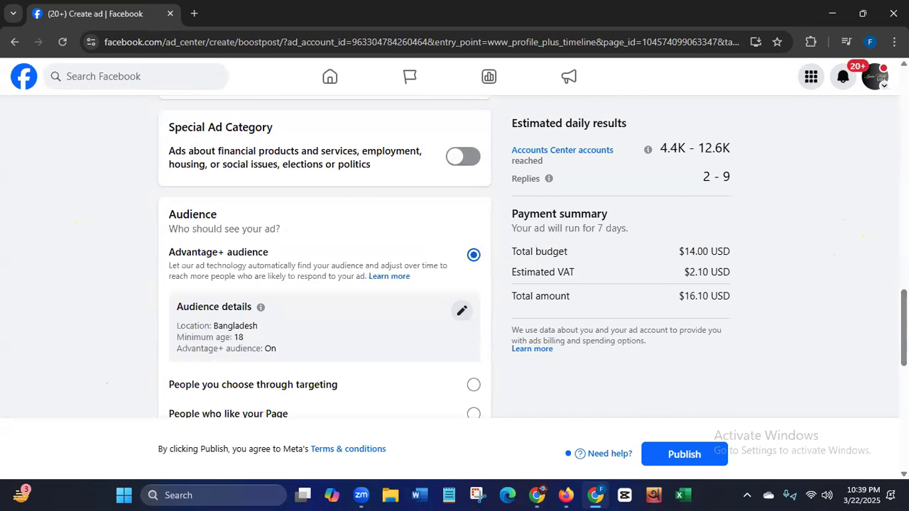
{"action": "left_click", "coordinate": [462, 159]}
{"action": "left_click", "coordinate": [463, 198]}
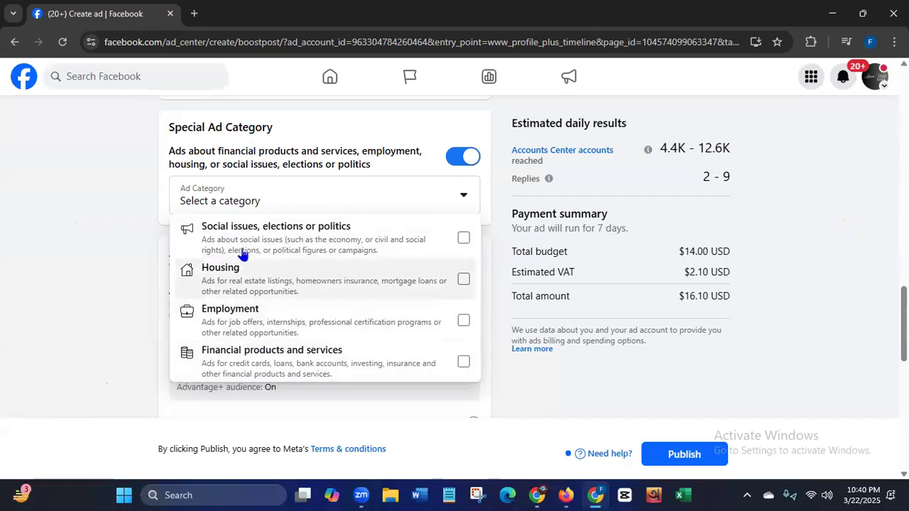
{"action": "left_click", "coordinate": [461, 162]}
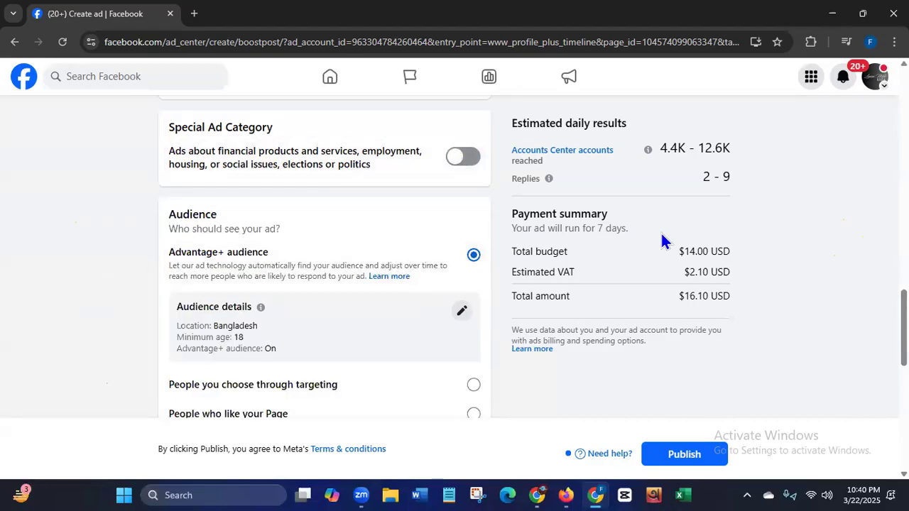
- In the Advantage+ audience details, set the maximum age to 40 and remove Bangladesh from the locations
{"action": "scroll", "coordinate": [816, 311], "scroll_direction": "down", "scroll_amount": 2}
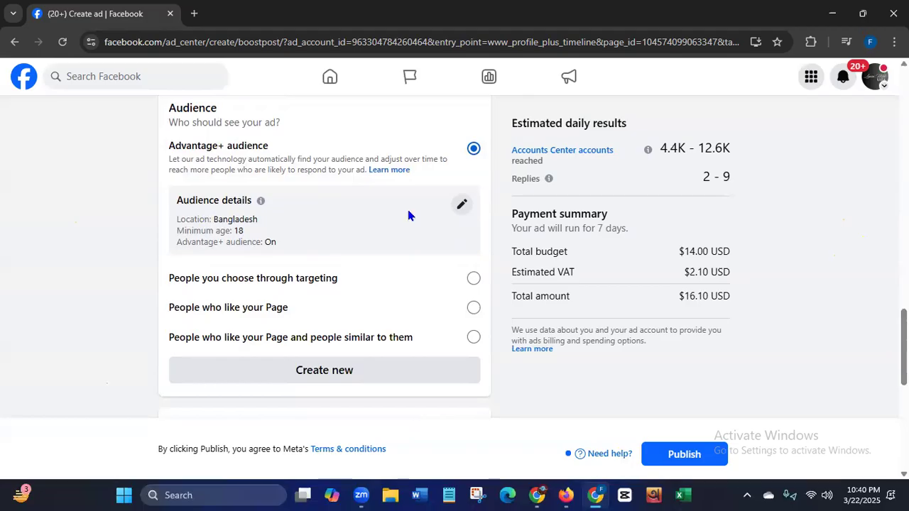
{"action": "left_click", "coordinate": [461, 206]}
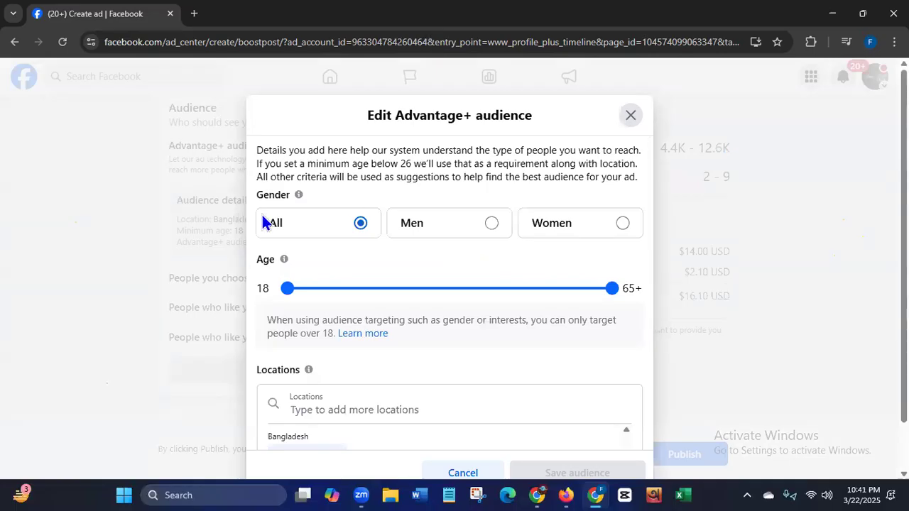
{"action": "left_click_drag", "start_coordinate": [259, 192], "coordinate": [290, 199]}
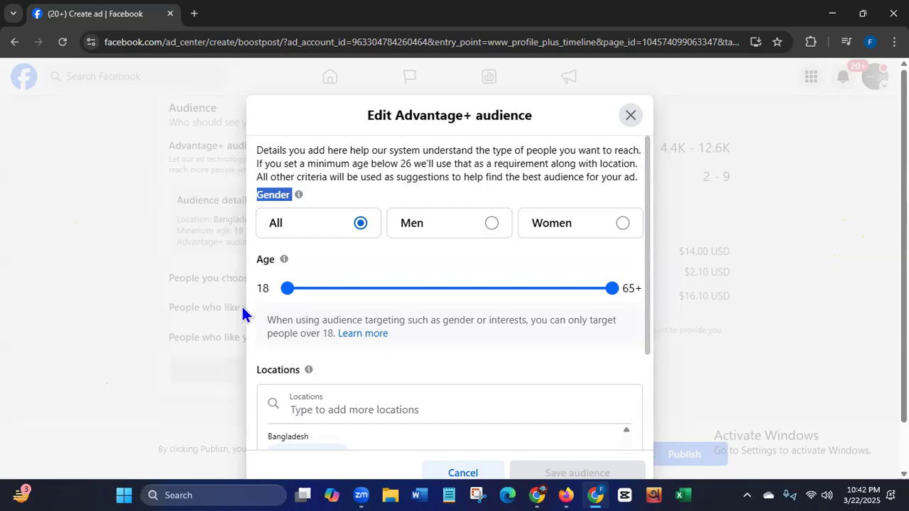
{"action": "left_click", "coordinate": [609, 290]}
{"action": "left_click_drag", "start_coordinate": [610, 293], "coordinate": [441, 304]}
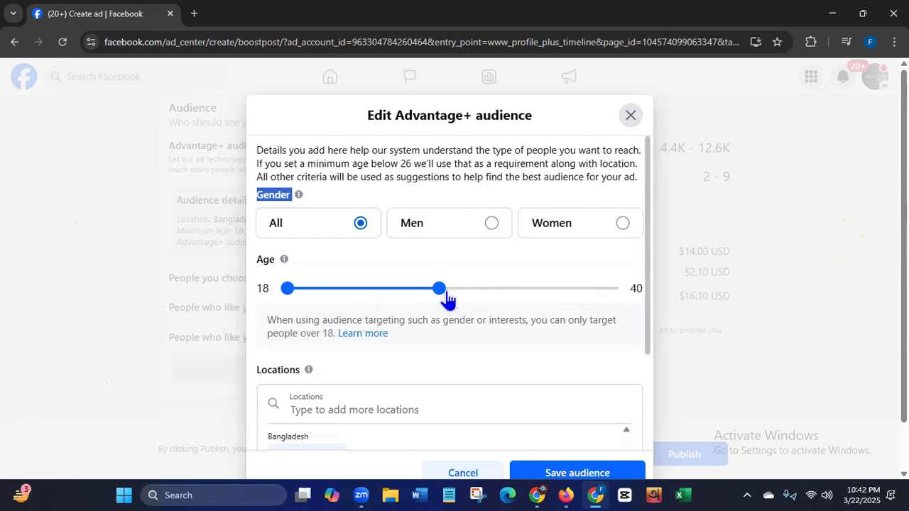
{"action": "scroll", "coordinate": [643, 245], "scroll_direction": "down", "scroll_amount": 2}
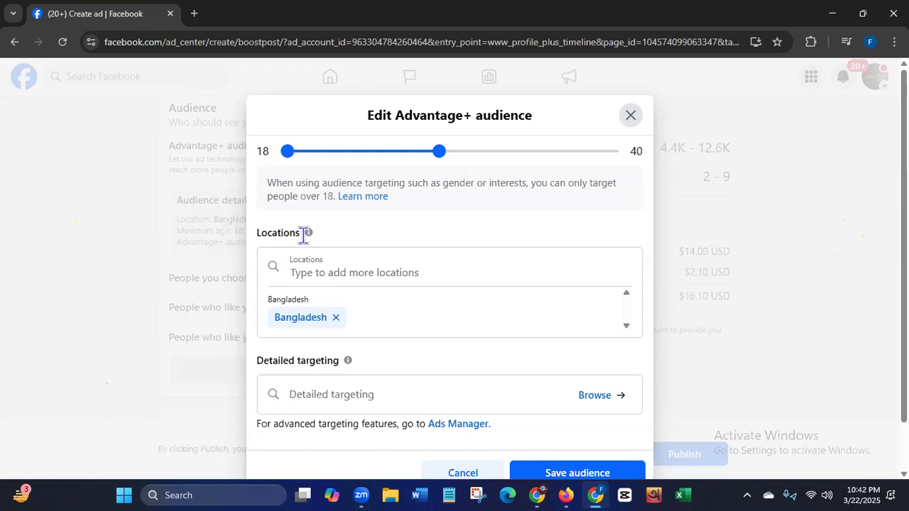
{"action": "left_click", "coordinate": [336, 317]}
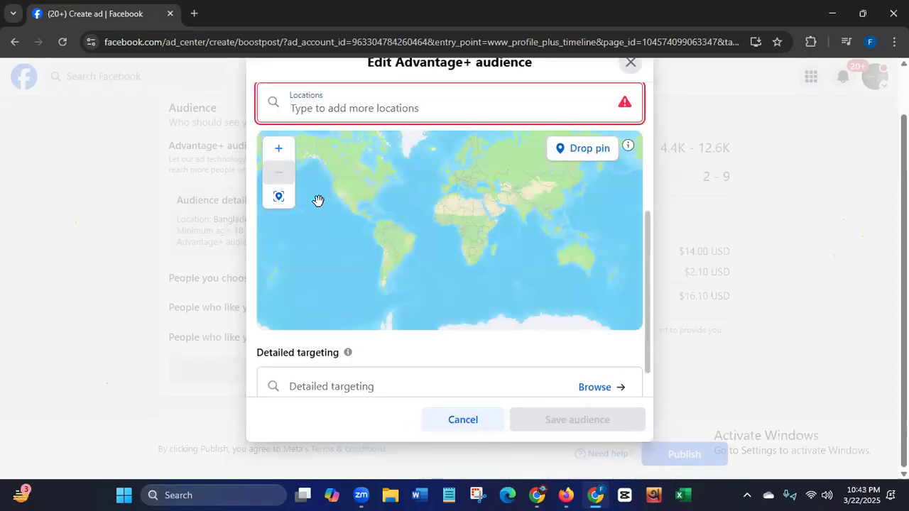
- Add the city of New York, United States and the state of Texas, United States as audience locations
{"action": "left_click", "coordinate": [343, 108]}
{"action": "type", "text": "Ne"}
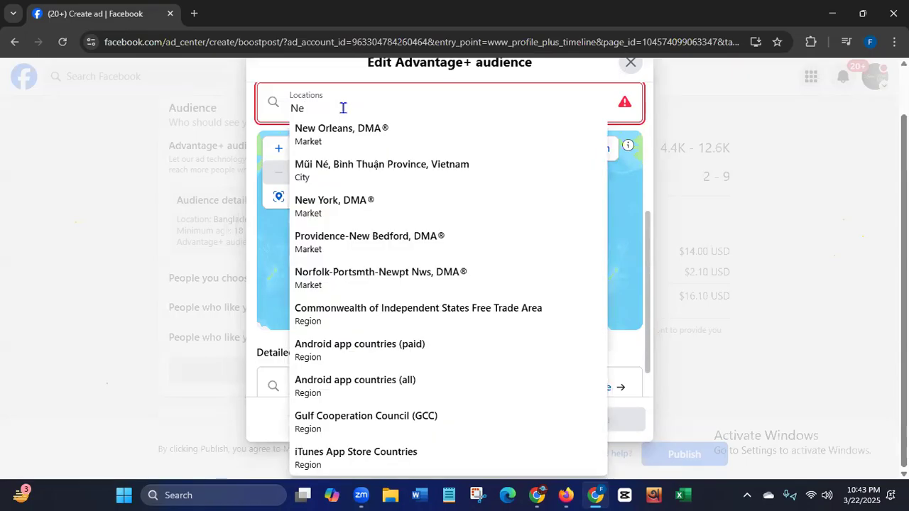
{"action": "type", "text": "w"}
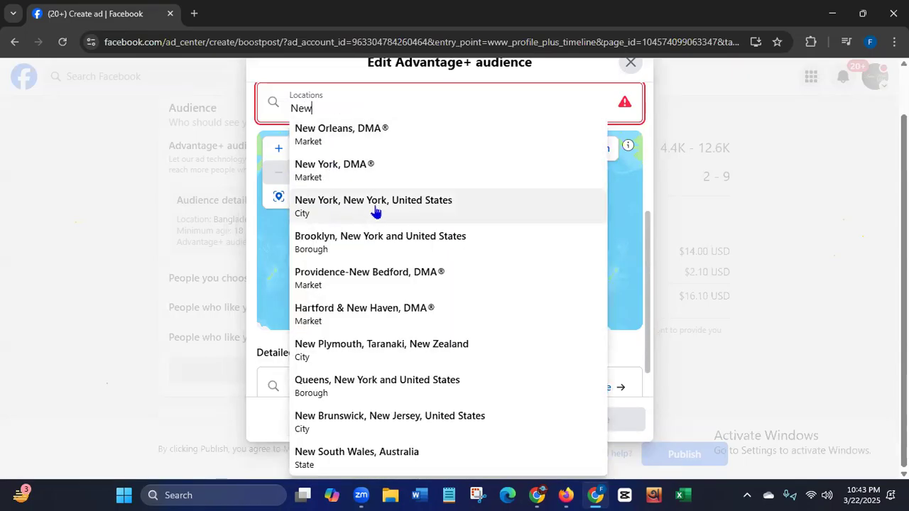
{"action": "left_click", "coordinate": [305, 201]}
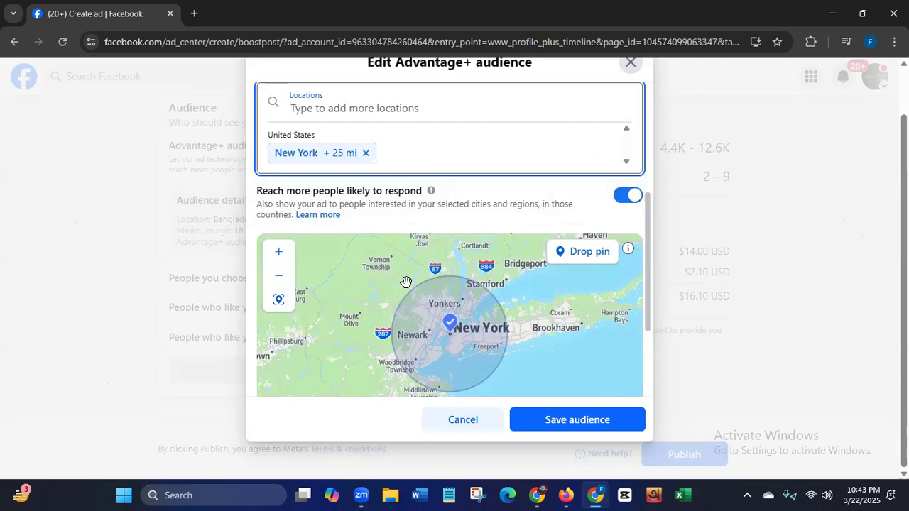
{"action": "left_click", "coordinate": [348, 106]}
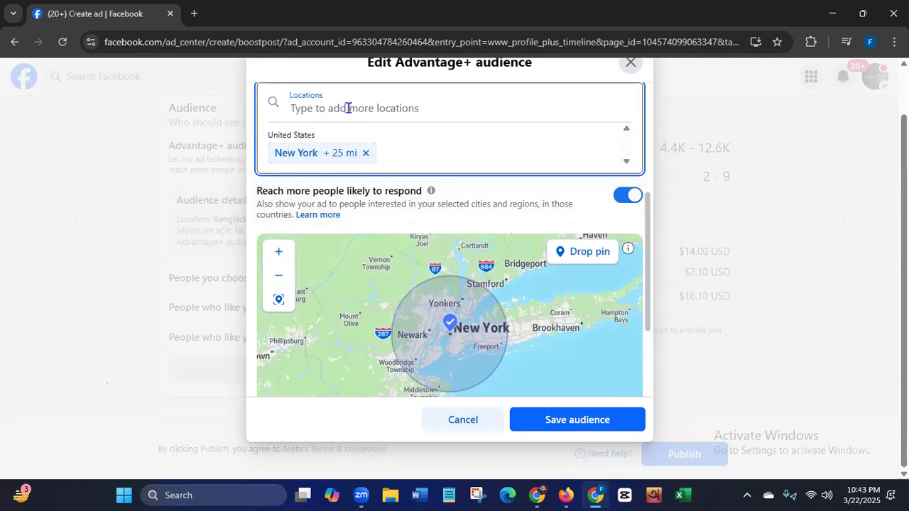
{"action": "type", "text": "Texas"}
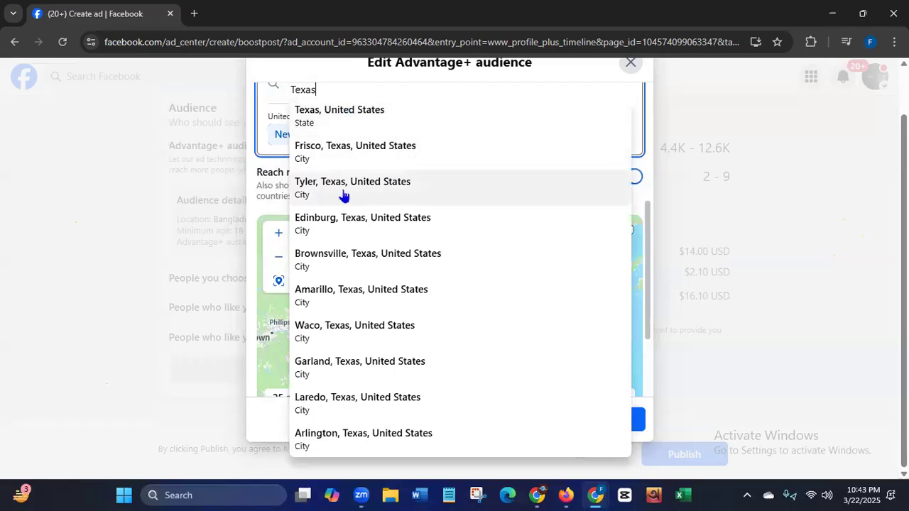
{"action": "left_click", "coordinate": [326, 116]}
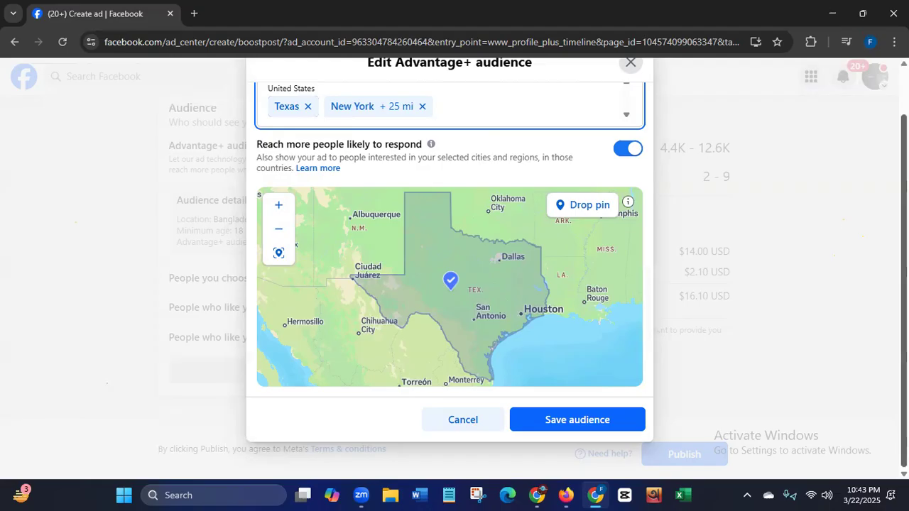
- Remove New York and Texas from the audience locations
{"action": "scroll", "coordinate": [541, 147], "scroll_direction": "up", "scroll_amount": 1}
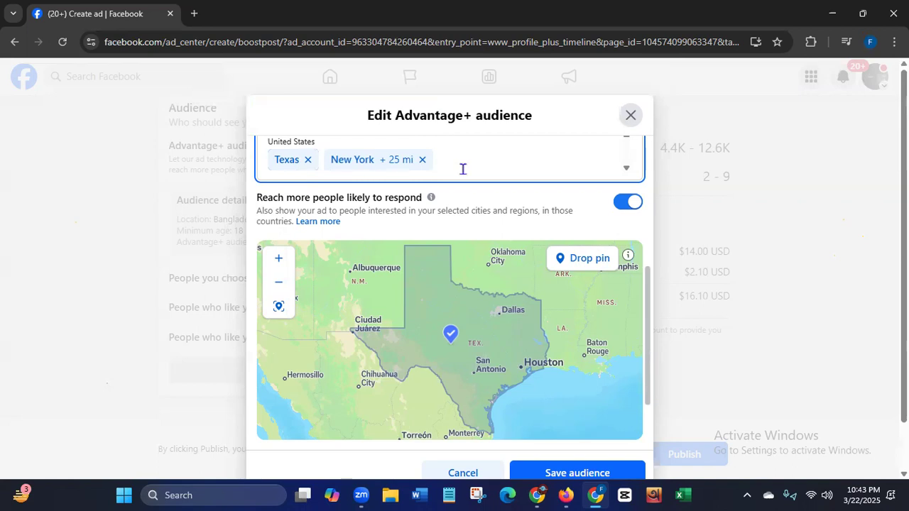
{"action": "left_click", "coordinate": [421, 160]}
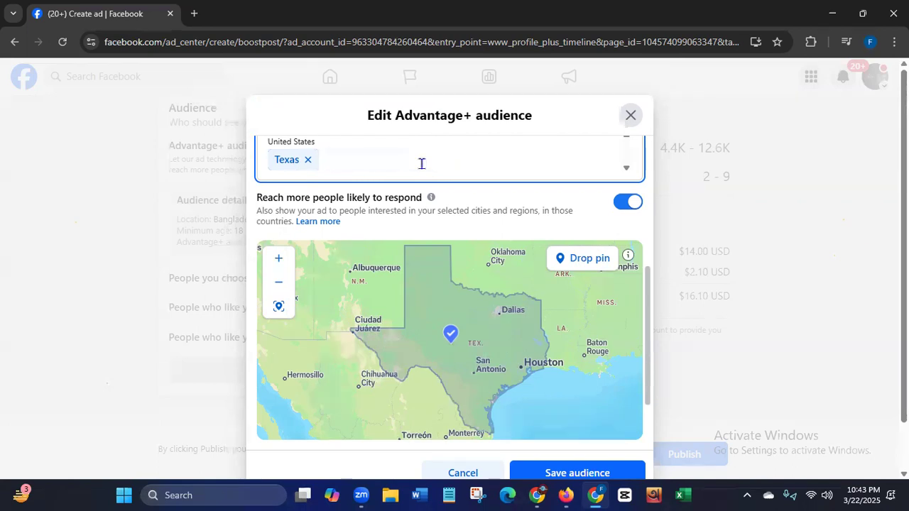
{"action": "left_click", "coordinate": [308, 160]}
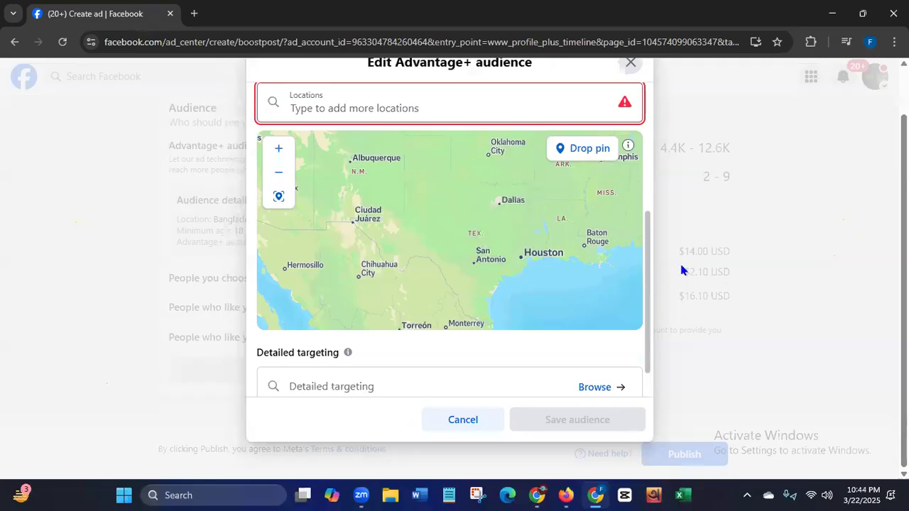
- Add the cities of Dhaka and Chittagong, Bangladesh as audience locations
{"action": "scroll", "coordinate": [643, 199], "scroll_direction": "up", "scroll_amount": 3}
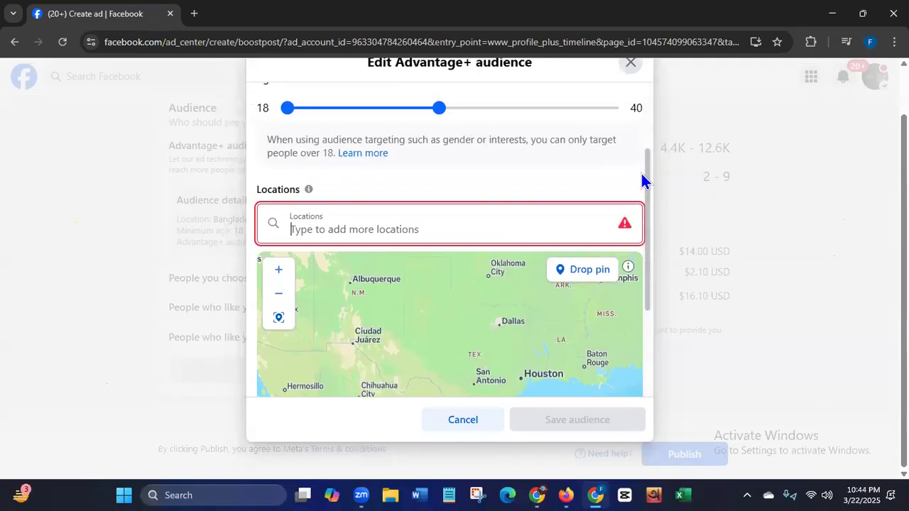
{"action": "left_click", "coordinate": [414, 240]}
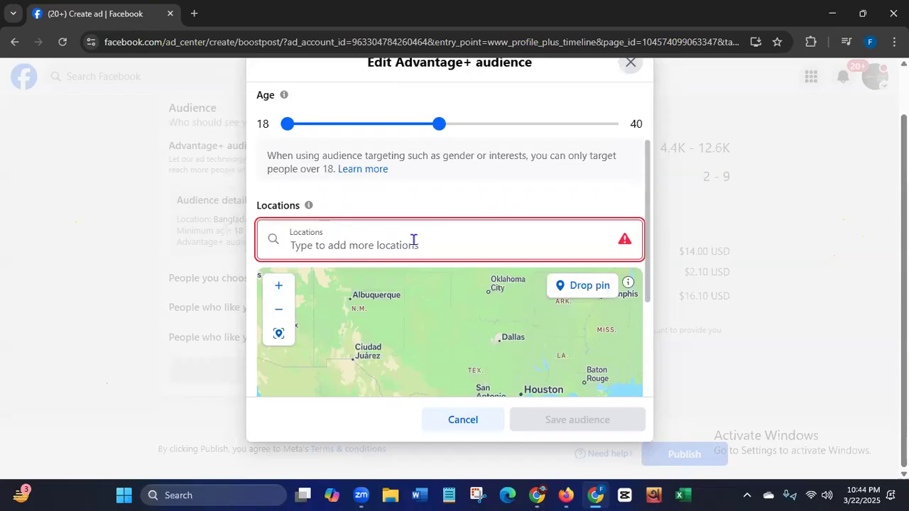
{"action": "type", "text": "dhaka"}
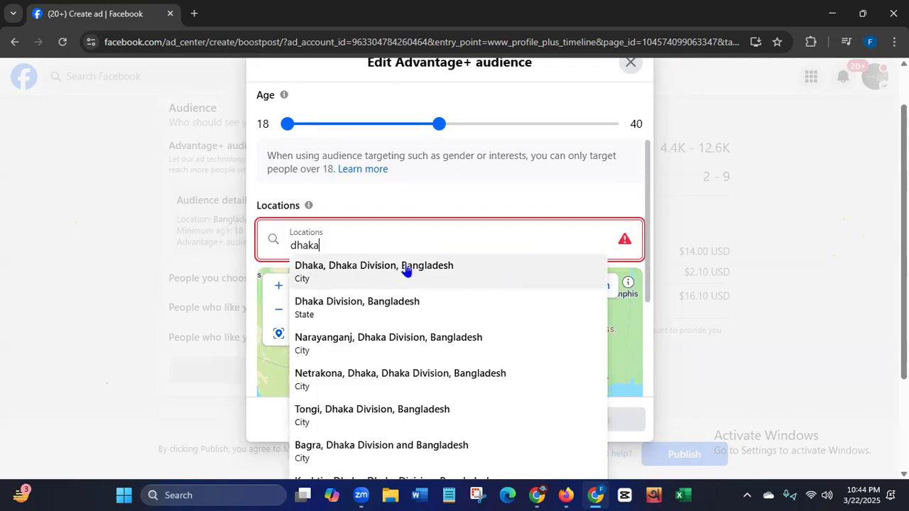
{"action": "left_click", "coordinate": [405, 270]}
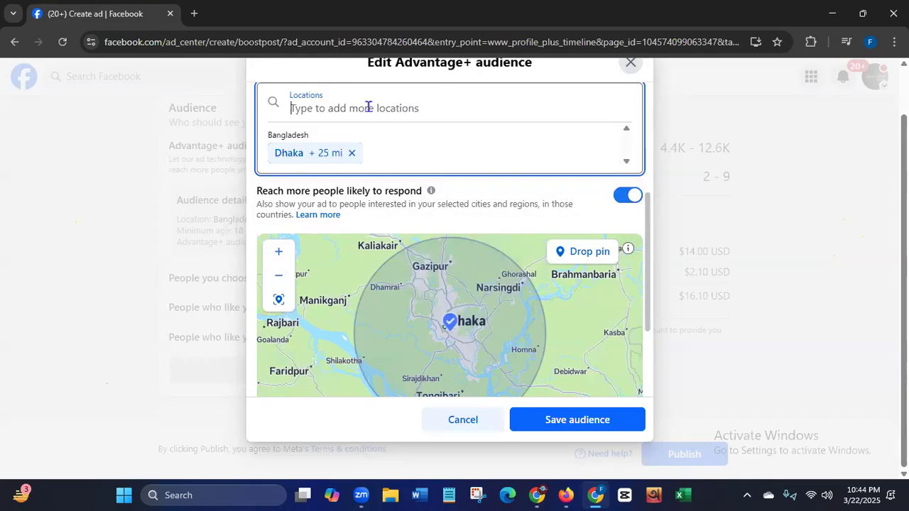
{"action": "type", "text": "Chi"}
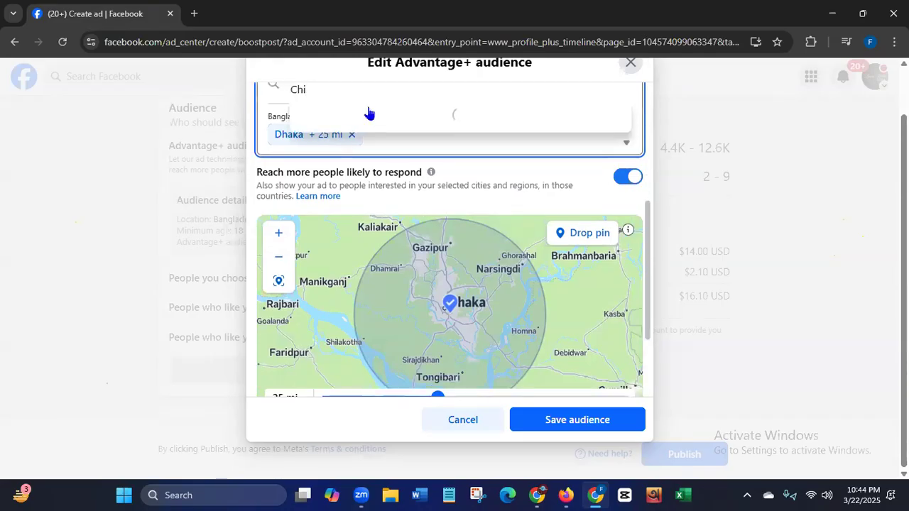
{"action": "type", "text": "tt"}
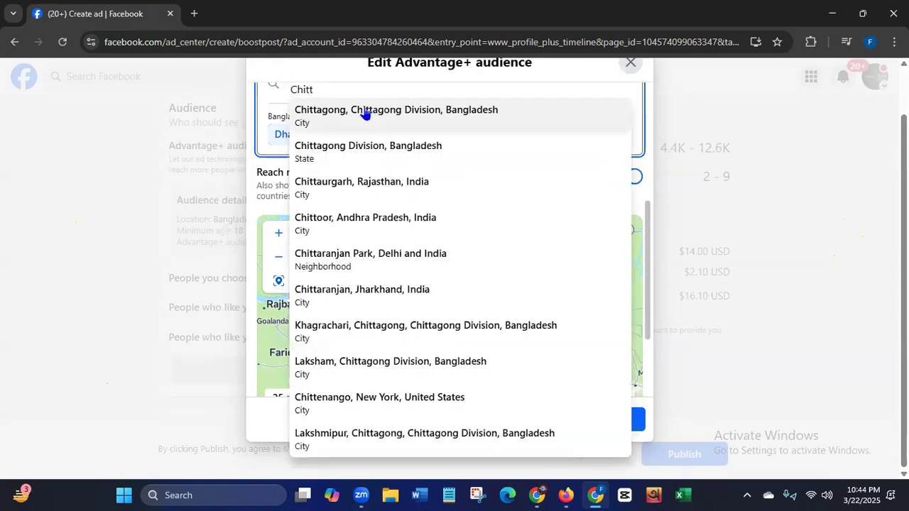
{"action": "left_click", "coordinate": [391, 115]}
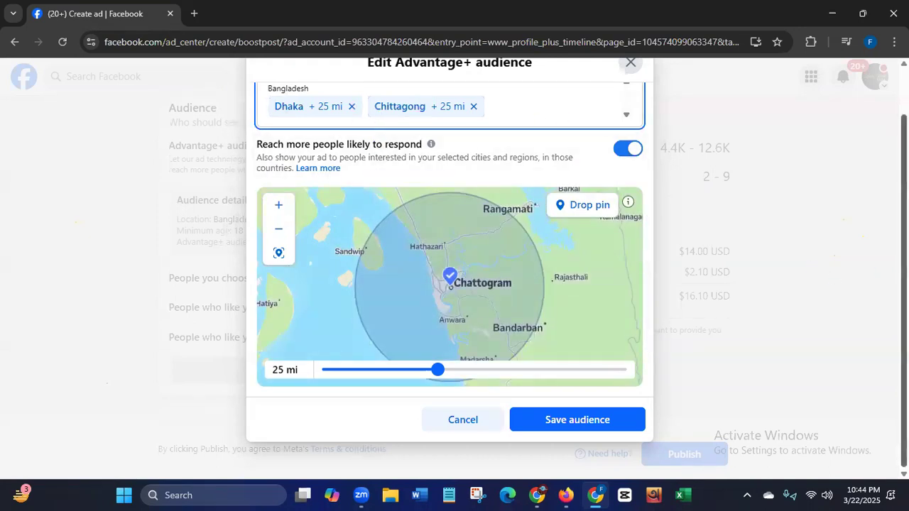
- Add the state of Sylhet Division, Bangladesh to the audience locations
{"action": "scroll", "coordinate": [843, 155], "scroll_direction": "up", "scroll_amount": 2}
{"action": "left_click_drag", "start_coordinate": [647, 276], "coordinate": [645, 205]}
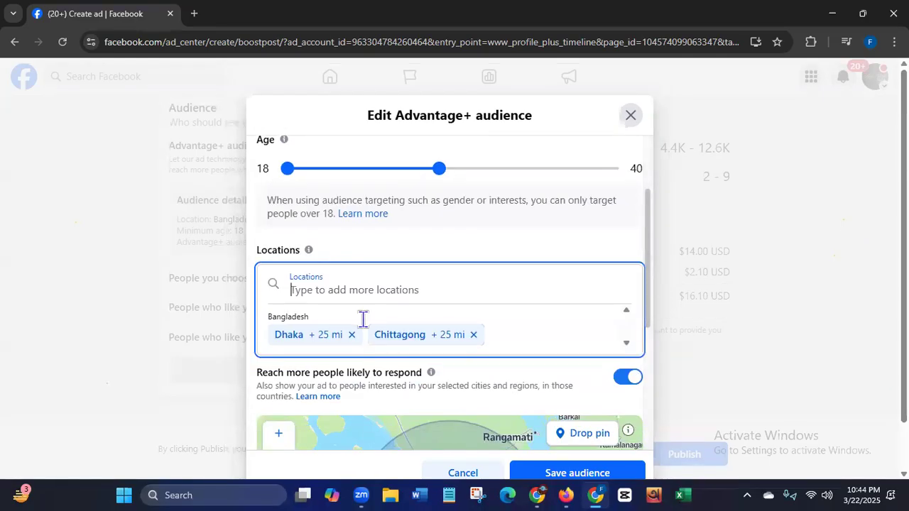
{"action": "type", "text": "Sylhe"}
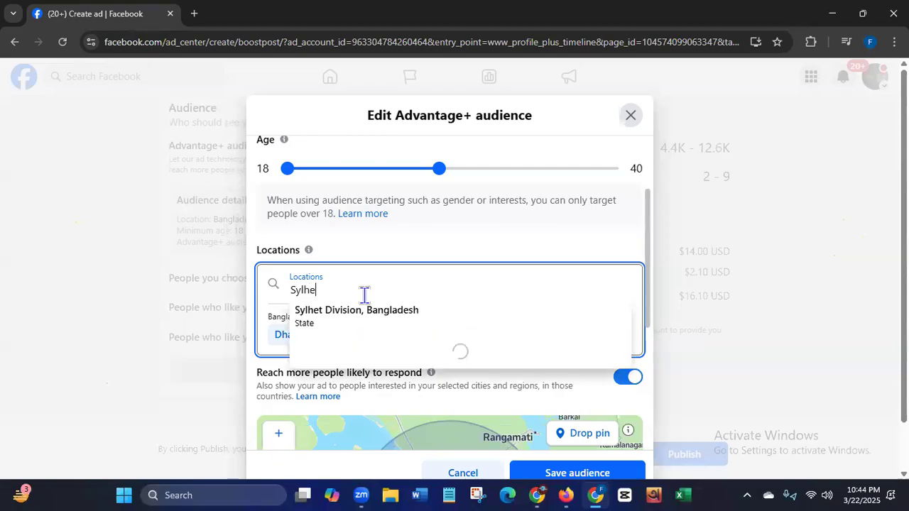
{"action": "type", "text": "t"}
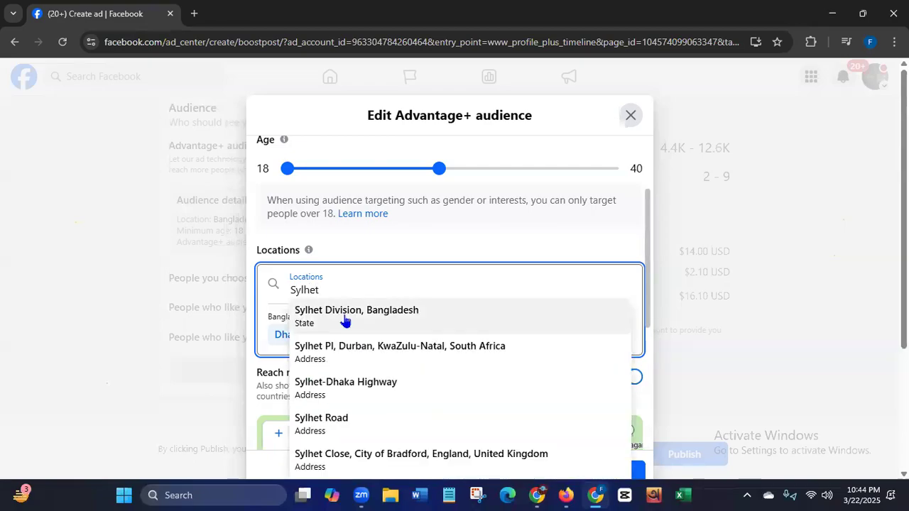
{"action": "left_click", "coordinate": [345, 320]}
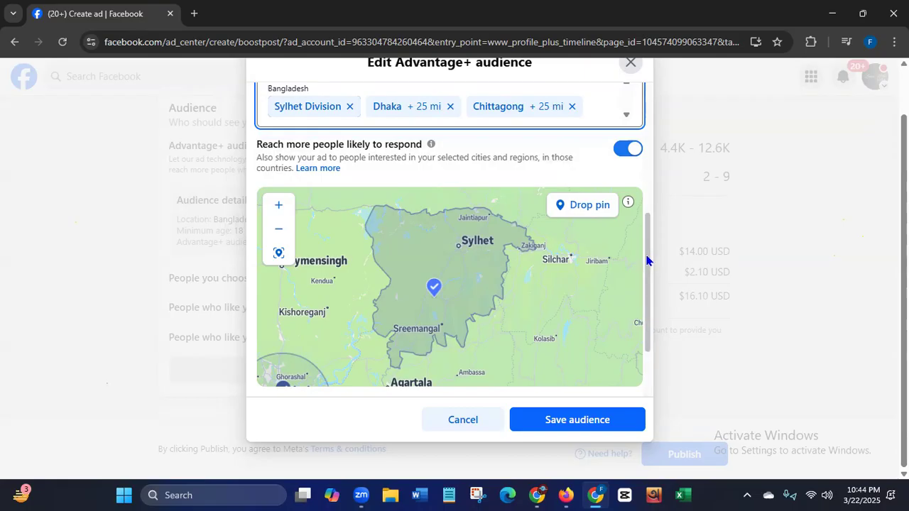
- Browse the detailed targeting options and look through the Demographics, Interests and Behaviors categories
{"action": "left_click_drag", "start_coordinate": [647, 261], "coordinate": [649, 375]}
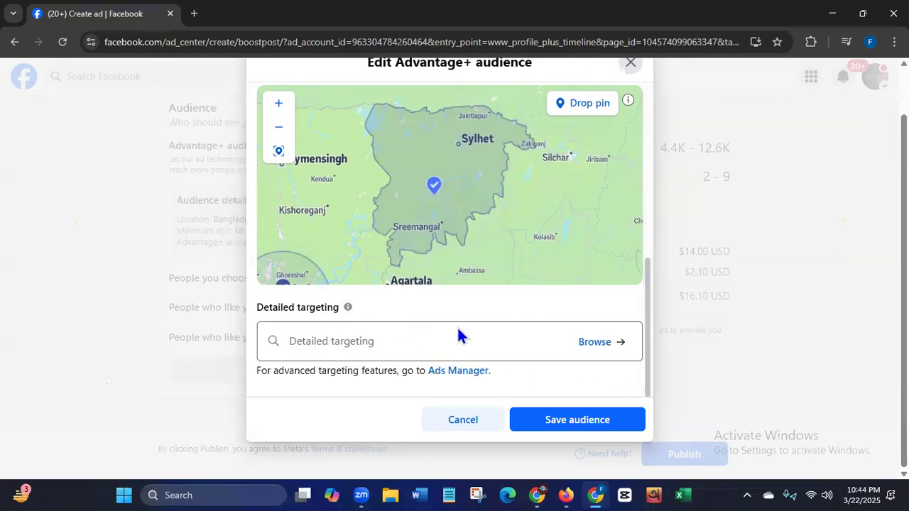
{"action": "left_click", "coordinate": [601, 344]}
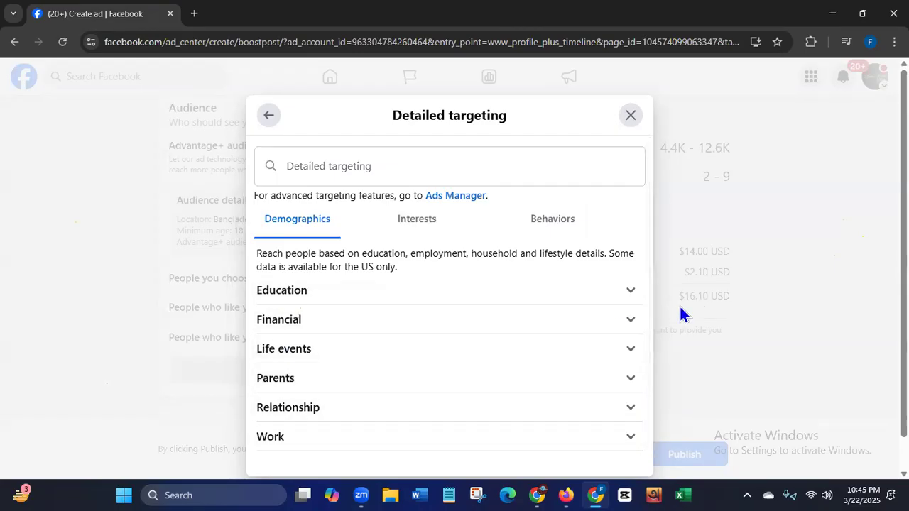
{"action": "scroll", "coordinate": [647, 326], "scroll_direction": "down", "scroll_amount": 1}
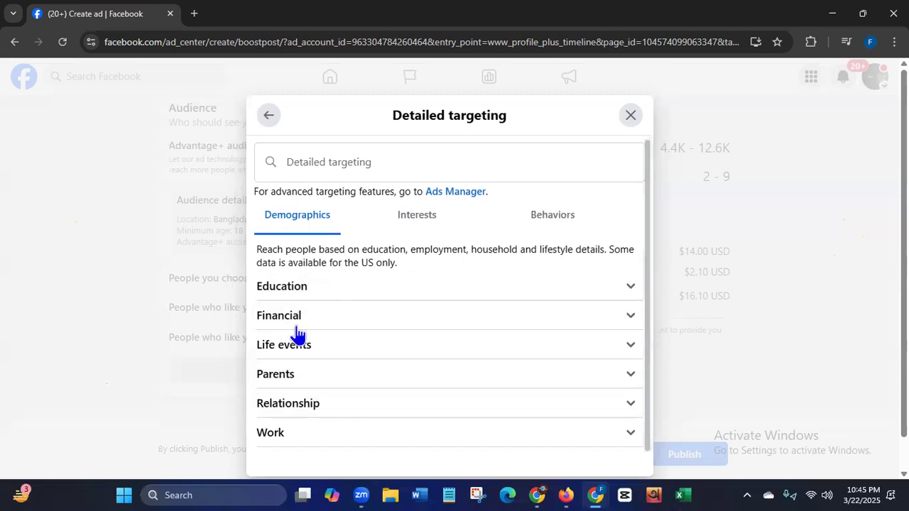
{"action": "left_click", "coordinate": [432, 218]}
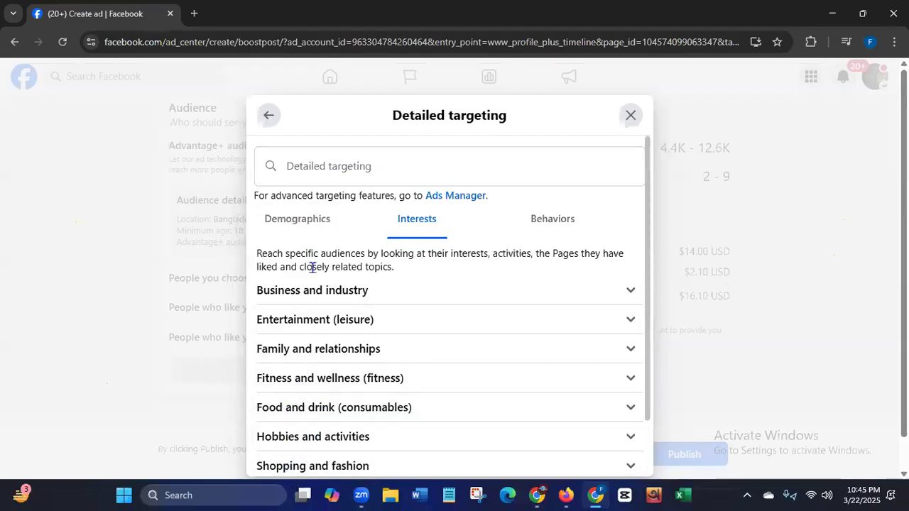
{"action": "left_click", "coordinate": [559, 224]}
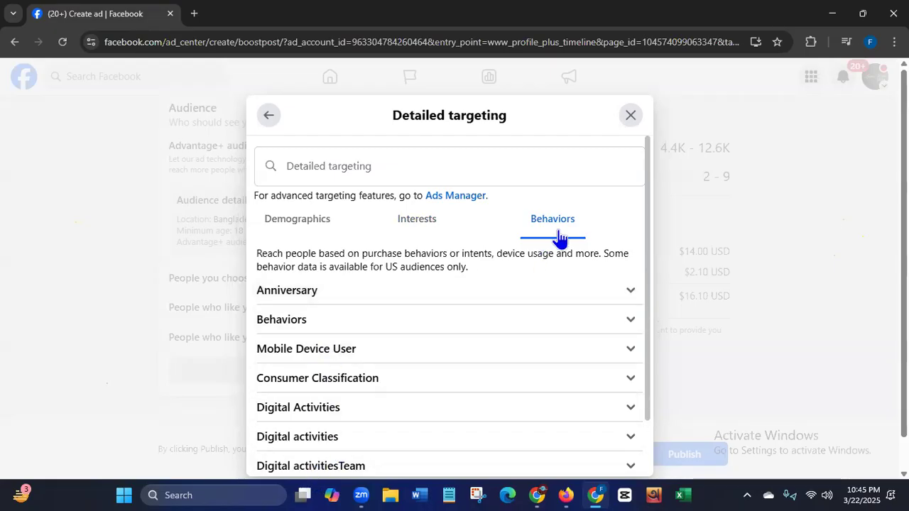
{"action": "left_click", "coordinate": [319, 224]}
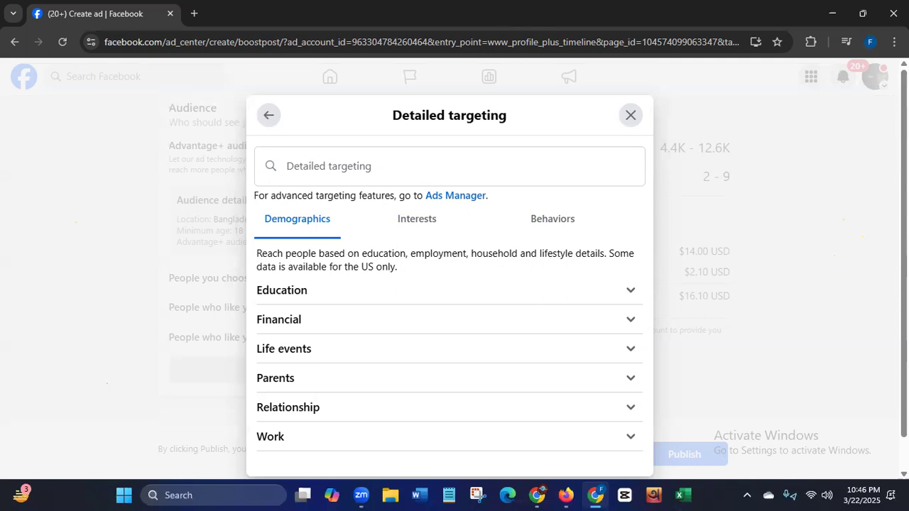
{"action": "scroll", "coordinate": [712, 192], "scroll_direction": "down", "scroll_amount": 1}
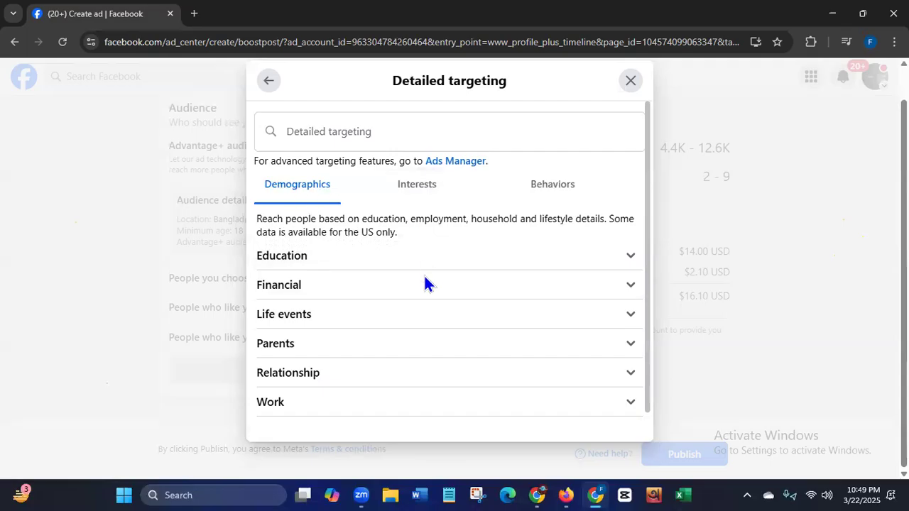
{"action": "left_click", "coordinate": [405, 189]}
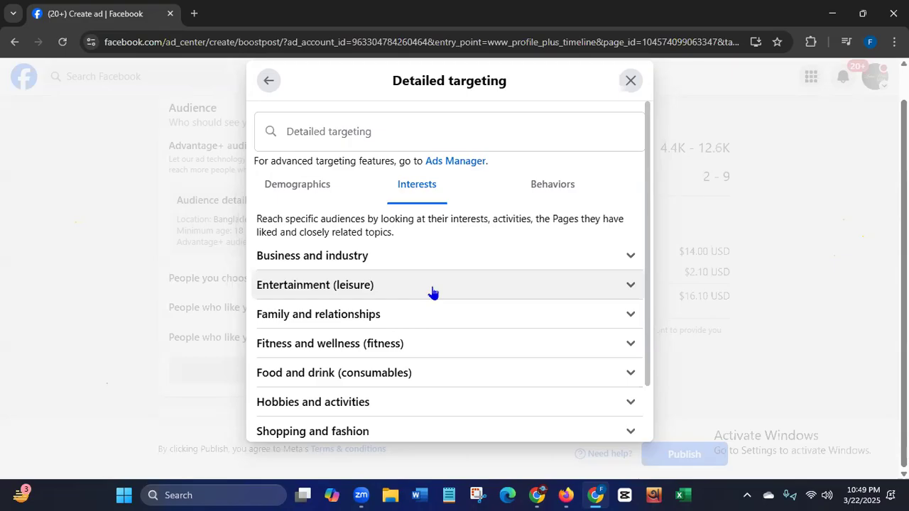
- Return to the Advantage+ audience settings and review the age range, locations and detailed targeting section
{"action": "left_click", "coordinate": [268, 80]}
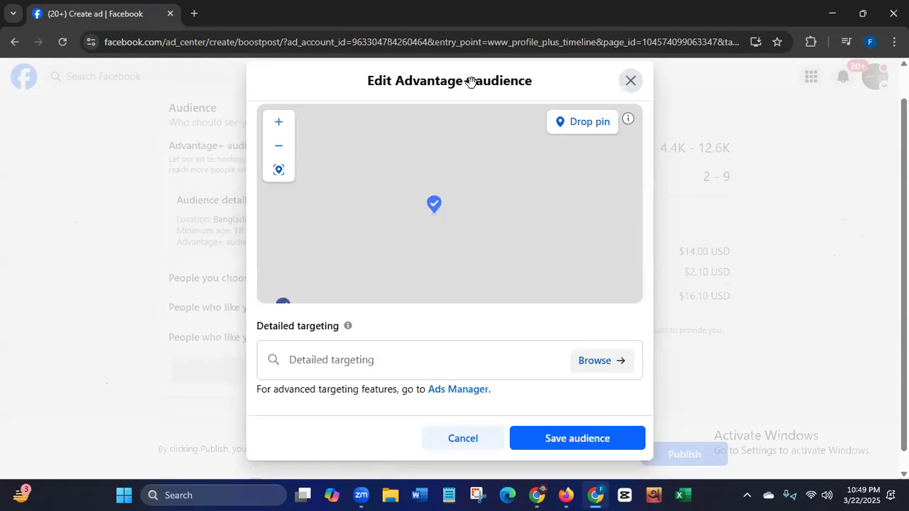
{"action": "scroll", "coordinate": [645, 316], "scroll_direction": "up", "scroll_amount": 3}
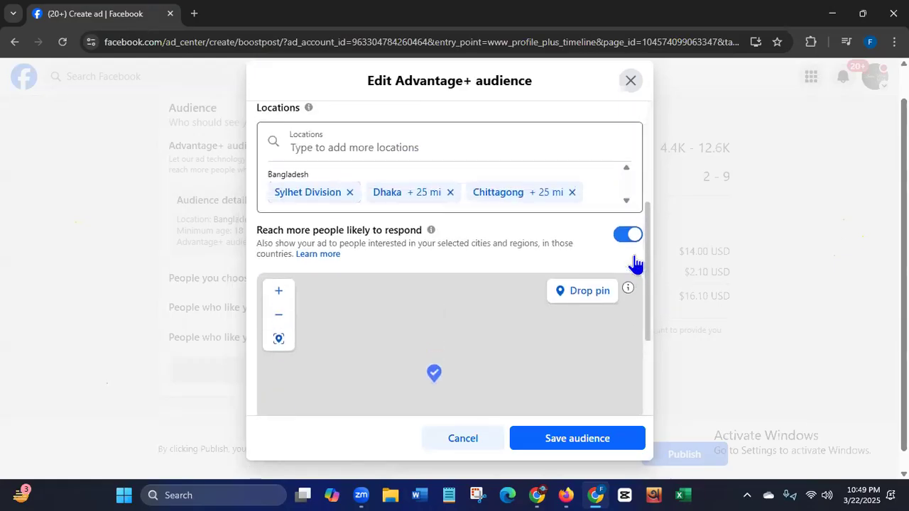
{"action": "scroll", "coordinate": [623, 206], "scroll_direction": "up", "scroll_amount": 2}
{"action": "scroll", "coordinate": [618, 220], "scroll_direction": "down", "scroll_amount": 1}
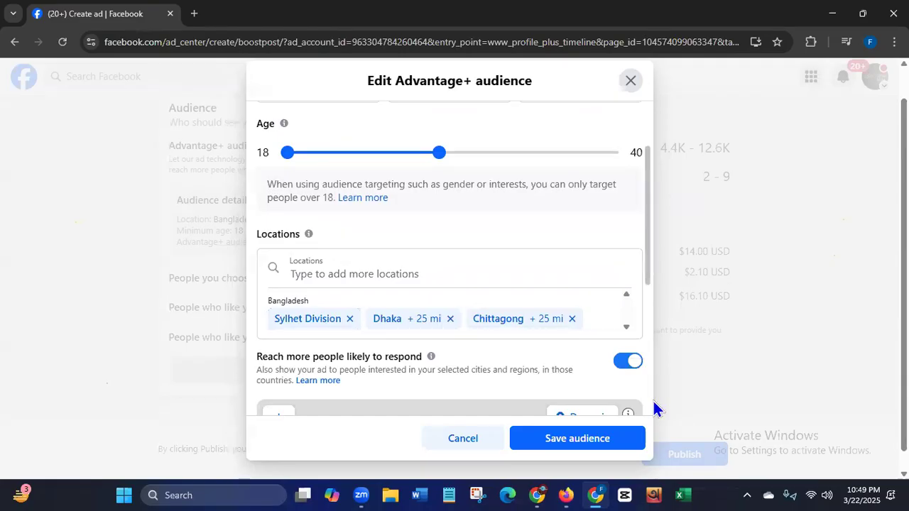
{"action": "scroll", "coordinate": [654, 402], "scroll_direction": "down", "scroll_amount": 4}
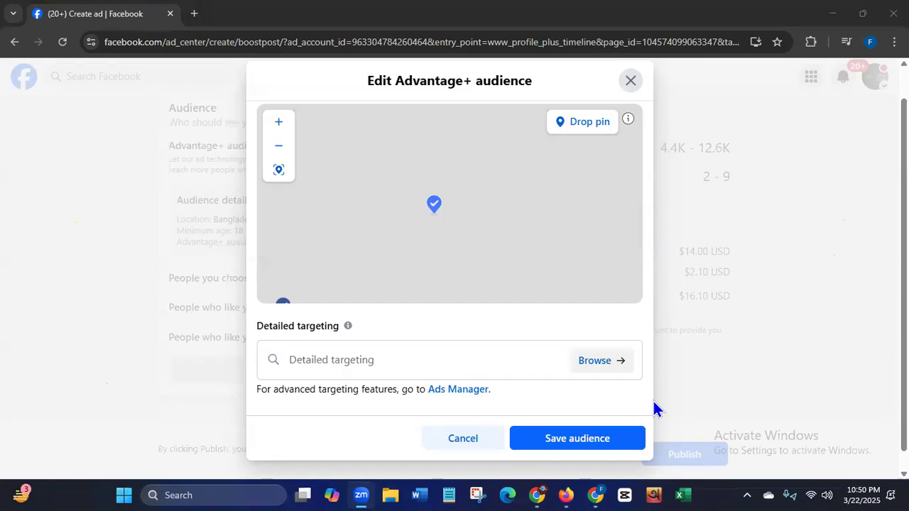
- Browse the detailed targeting demographics and expand the Education and Financial categories to view their options
{"action": "left_click", "coordinate": [592, 363]}
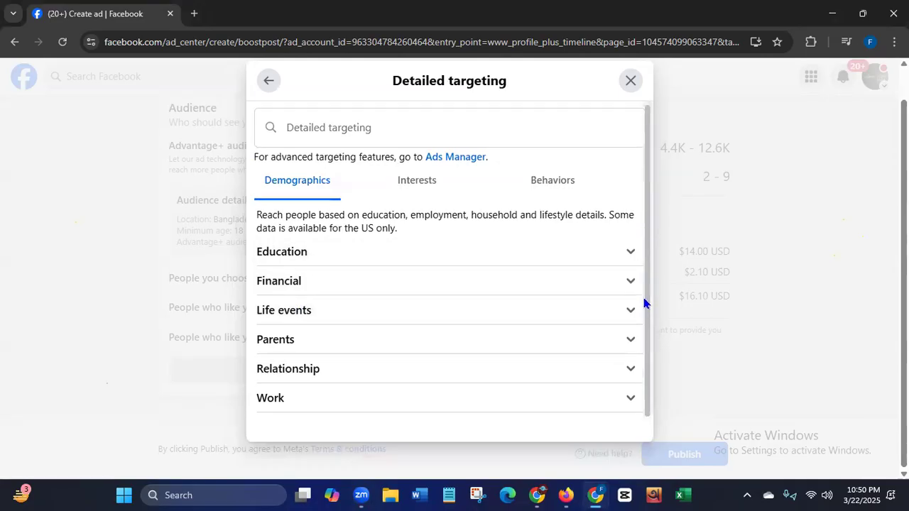
{"action": "left_click", "coordinate": [630, 257]}
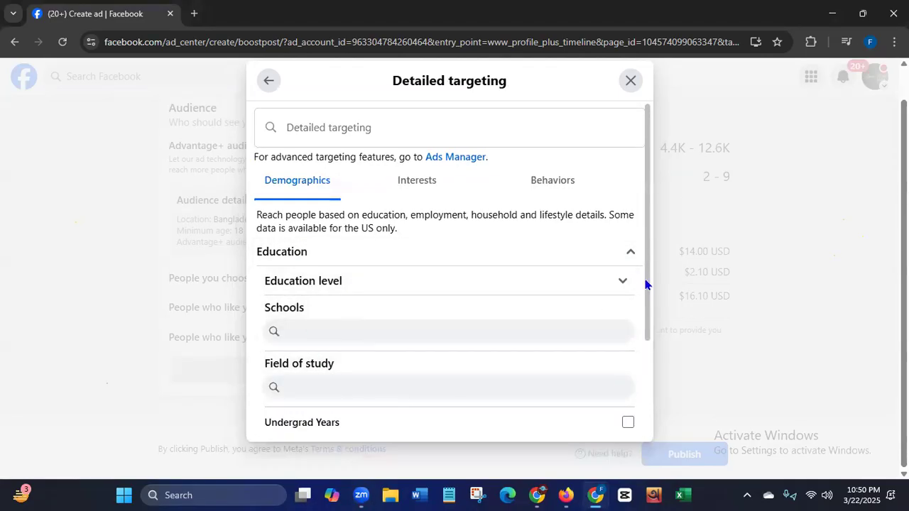
{"action": "scroll", "coordinate": [646, 383], "scroll_direction": "down", "scroll_amount": 2}
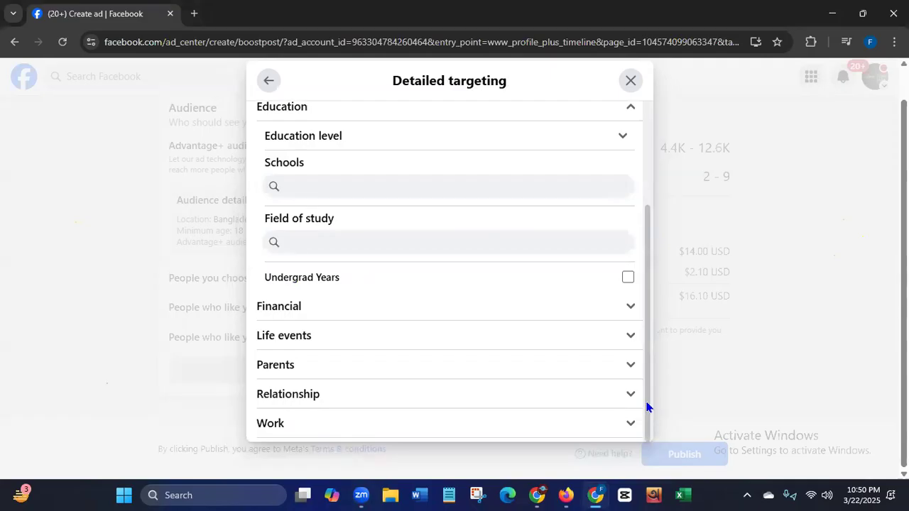
{"action": "left_click", "coordinate": [628, 309]}
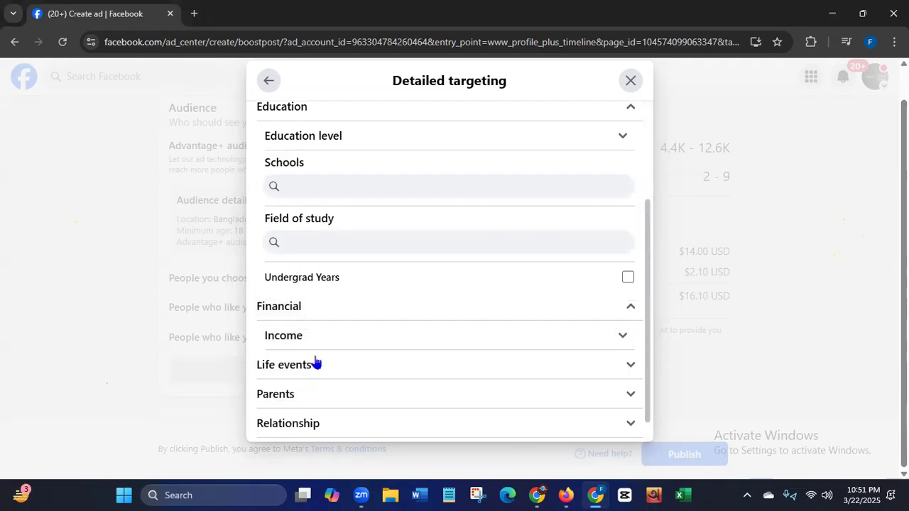
- Expand the Life events category and examine its targeting options
{"action": "left_click", "coordinate": [630, 365]}
{"action": "left_click_drag", "start_coordinate": [647, 247], "coordinate": [647, 312]}
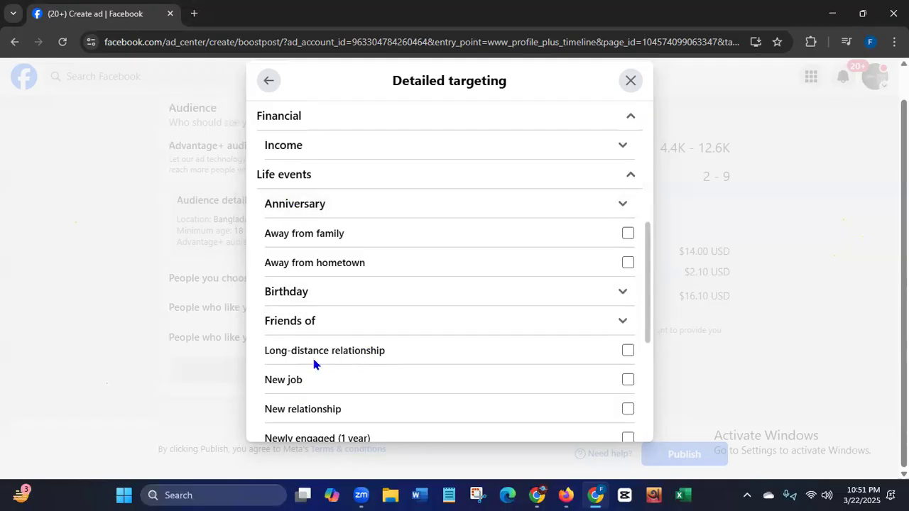
{"action": "scroll", "coordinate": [642, 345], "scroll_direction": "down", "scroll_amount": 2}
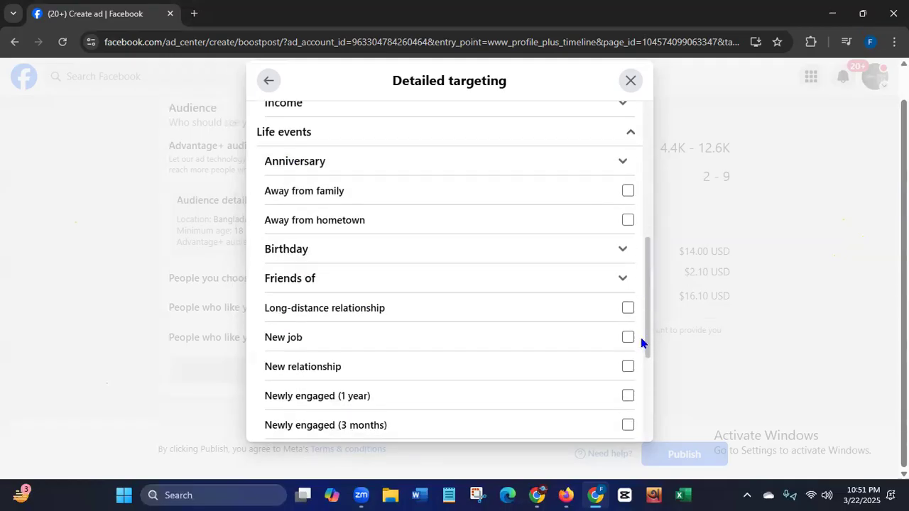
{"action": "left_click_drag", "start_coordinate": [641, 355], "coordinate": [639, 389]}
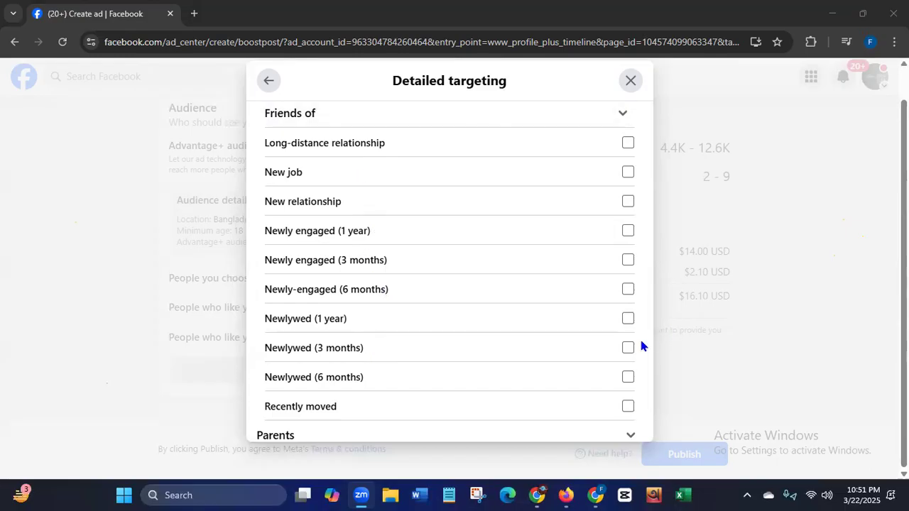
{"action": "left_click_drag", "start_coordinate": [643, 335], "coordinate": [643, 229]}
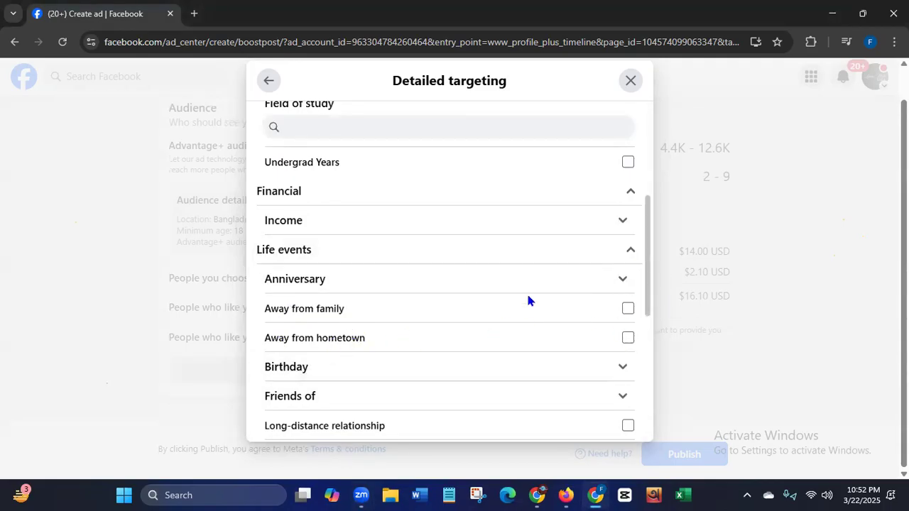
{"action": "left_click_drag", "start_coordinate": [649, 280], "coordinate": [649, 440]}
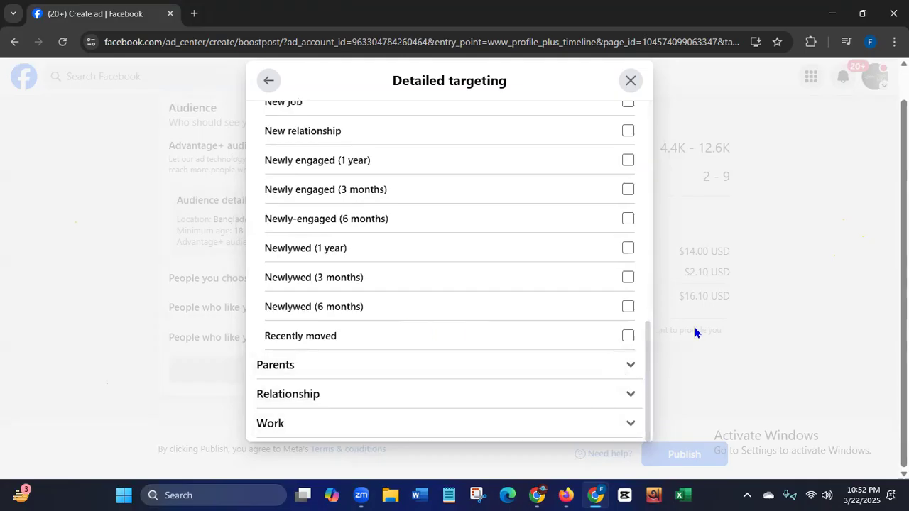
- Expand the Parents and Relationship categories to view their targeting options
{"action": "left_click", "coordinate": [630, 365]}
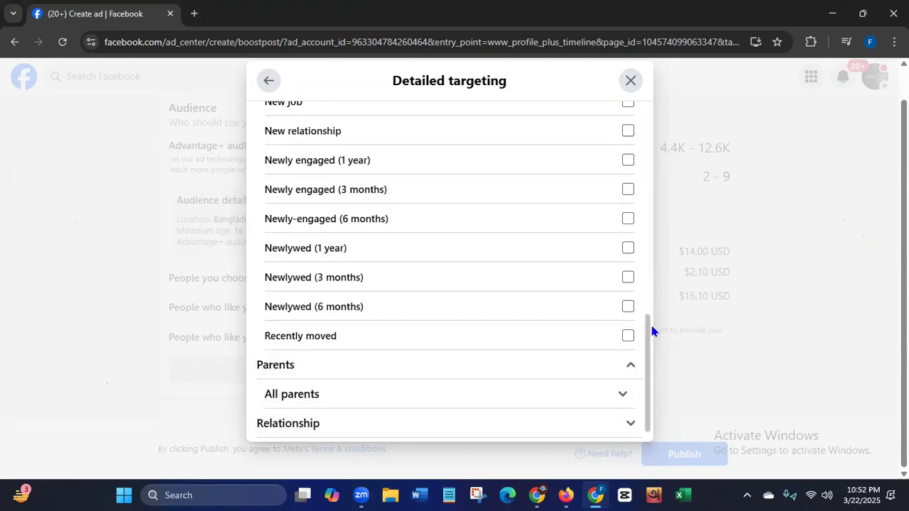
{"action": "left_click_drag", "start_coordinate": [646, 335], "coordinate": [646, 405]}
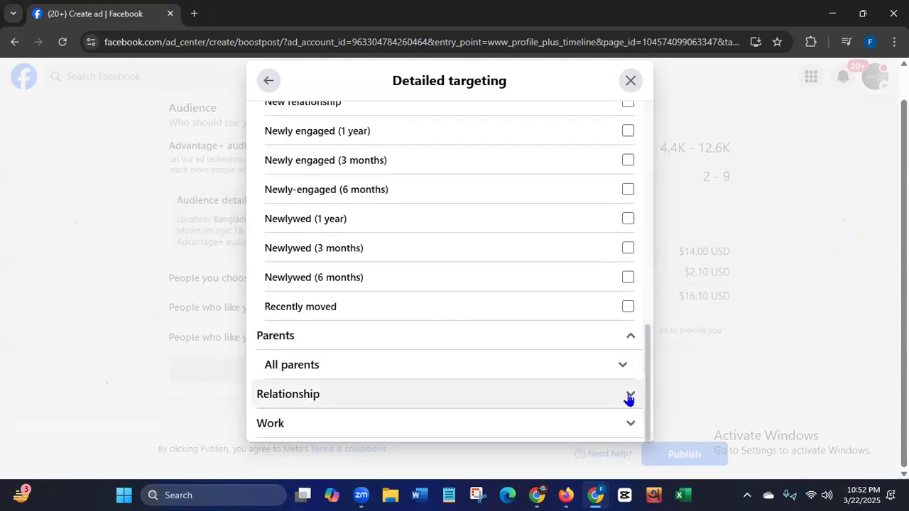
{"action": "left_click", "coordinate": [629, 396]}
{"action": "left_click_drag", "start_coordinate": [648, 366], "coordinate": [650, 410]}
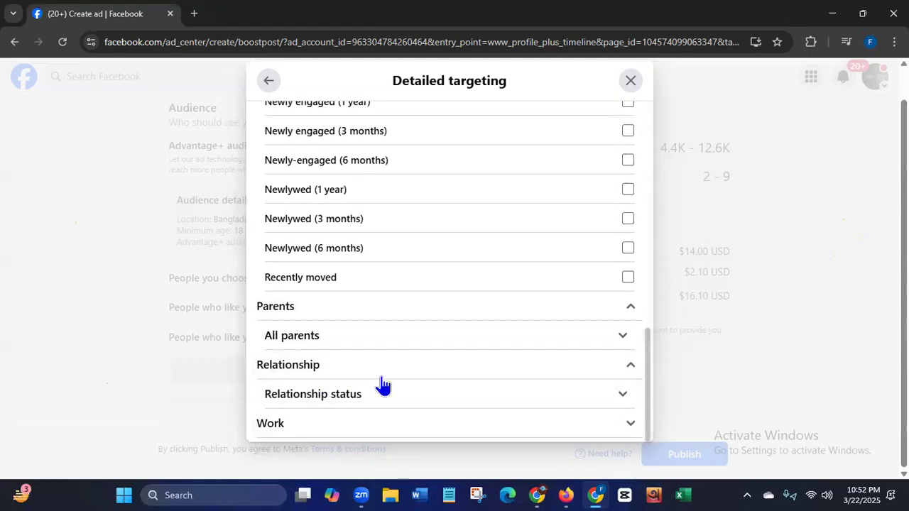
- Expand the Work category in the detailed targeting demographics
{"action": "left_click", "coordinate": [632, 425]}
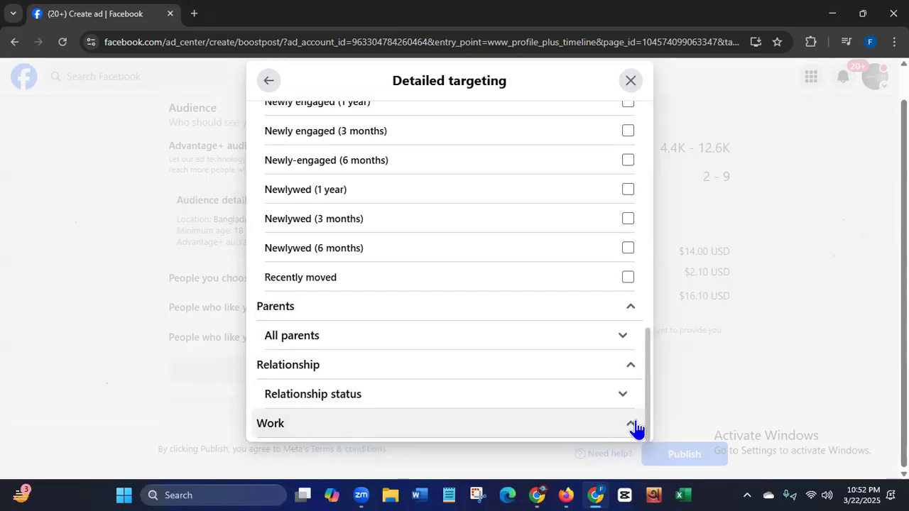
{"action": "left_click_drag", "start_coordinate": [646, 366], "coordinate": [615, 165]}
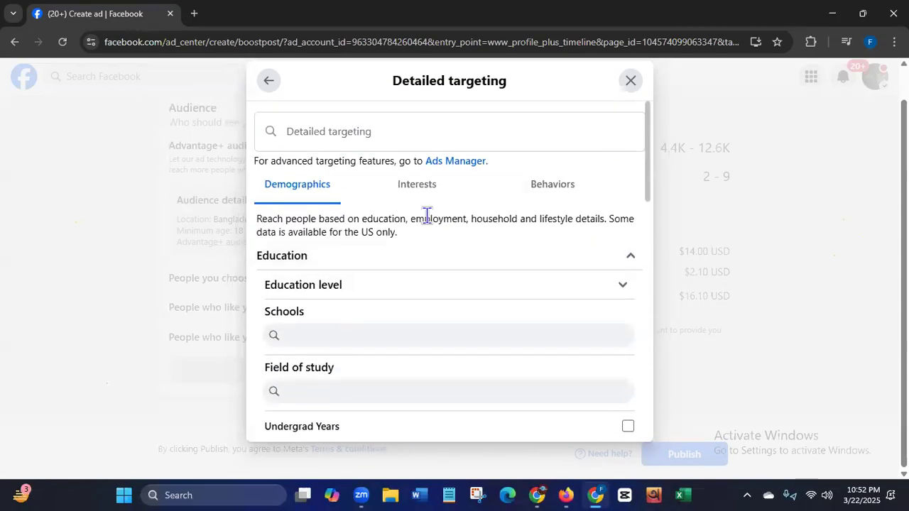
- Add the Advertising (marketing) and Marketing (business & finance) interests from the Business and industry category to the detailed targeting
{"action": "left_click", "coordinate": [419, 186]}
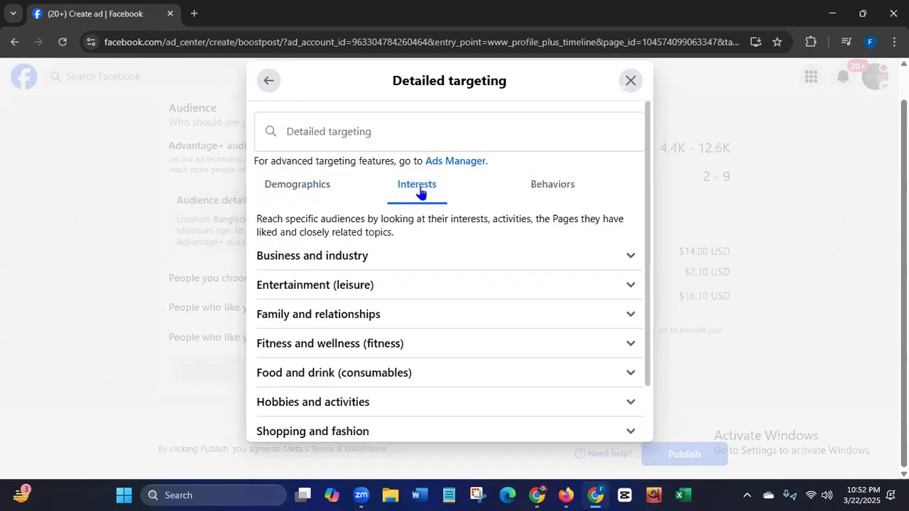
{"action": "left_click", "coordinate": [630, 257]}
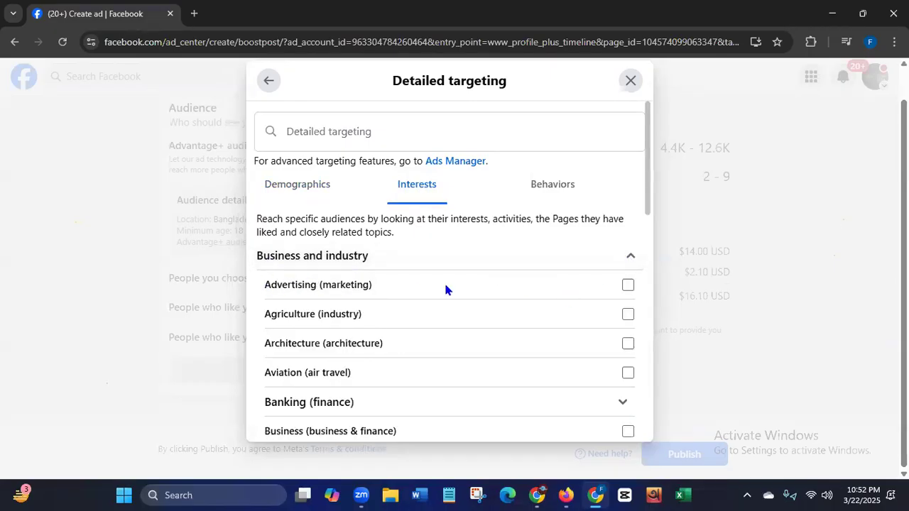
{"action": "left_click", "coordinate": [628, 286]}
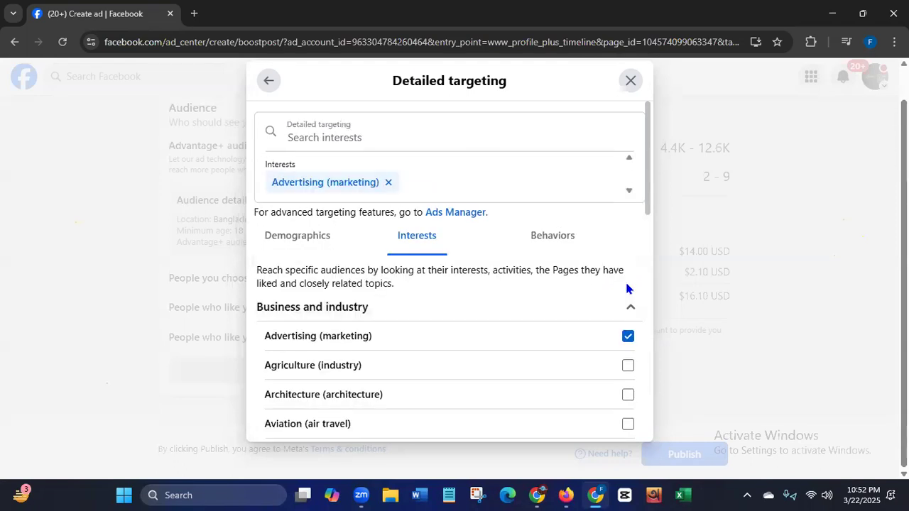
{"action": "left_click_drag", "start_coordinate": [646, 195], "coordinate": [657, 341]}
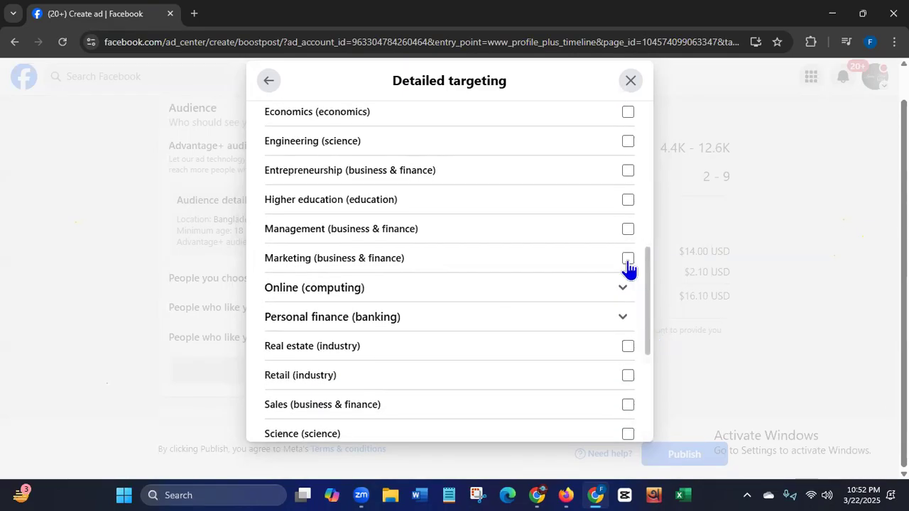
{"action": "left_click_drag", "start_coordinate": [648, 297], "coordinate": [644, 326]}
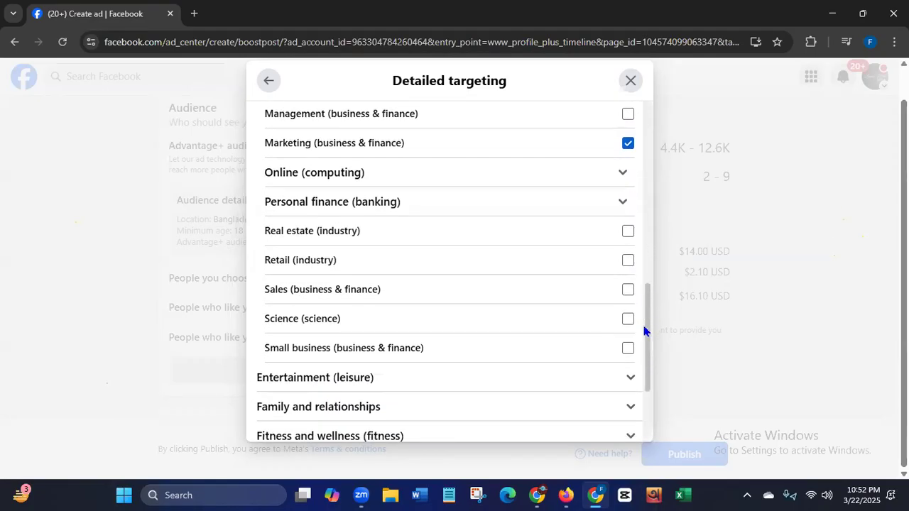
- Expand Online (computing) and select all nine of its interests, from Digital marketing through Web hosting
{"action": "left_click", "coordinate": [622, 178]}
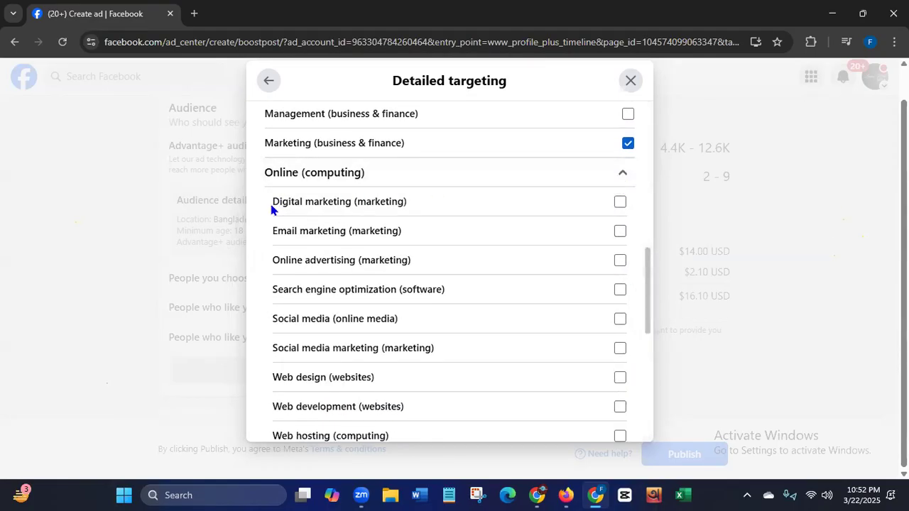
{"action": "left_click_drag", "start_coordinate": [276, 202], "coordinate": [431, 207]}
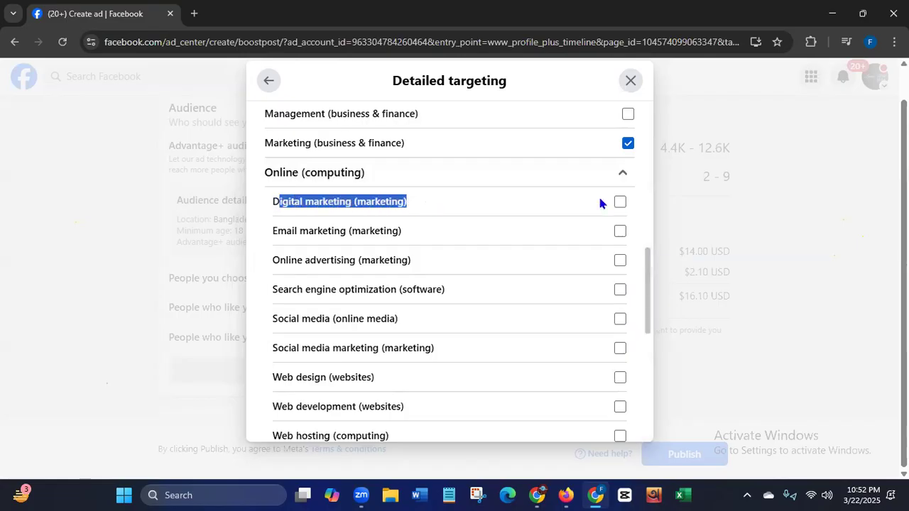
{"action": "left_click", "coordinate": [620, 204]}
{"action": "left_click", "coordinate": [620, 233]}
{"action": "left_click", "coordinate": [621, 290]}
{"action": "left_click", "coordinate": [622, 321]}
{"action": "left_click", "coordinate": [622, 349]}
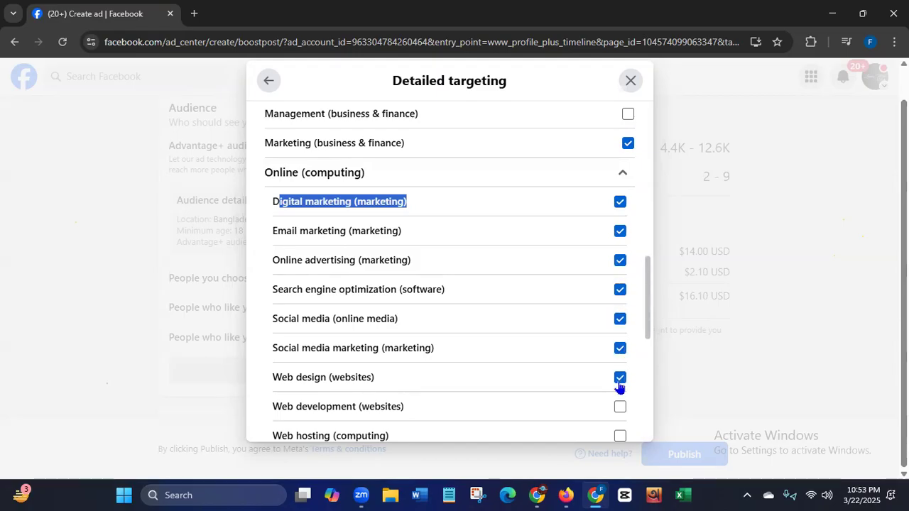
{"action": "left_click", "coordinate": [620, 409]}
{"action": "left_click", "coordinate": [620, 437]}
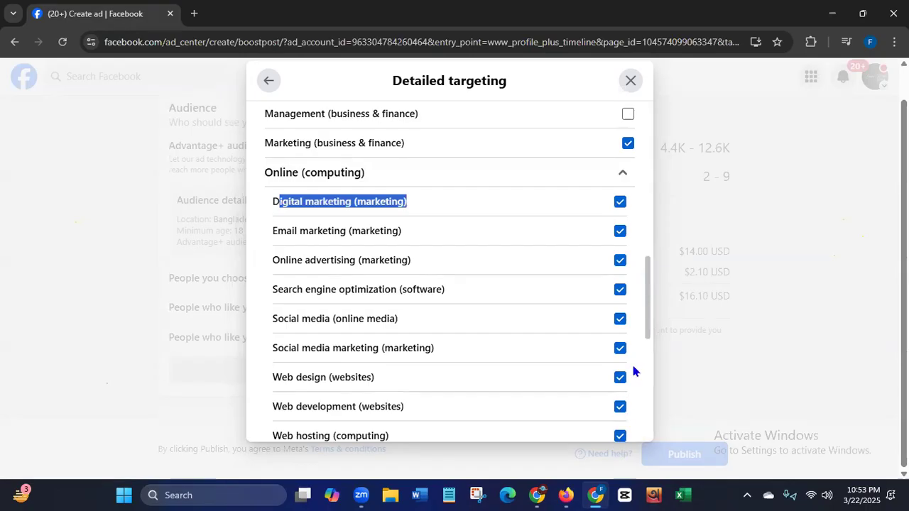
- Expand the Technology (computers & electronics) interests and the Computers group inside it
{"action": "left_click_drag", "start_coordinate": [646, 294], "coordinate": [649, 346]}
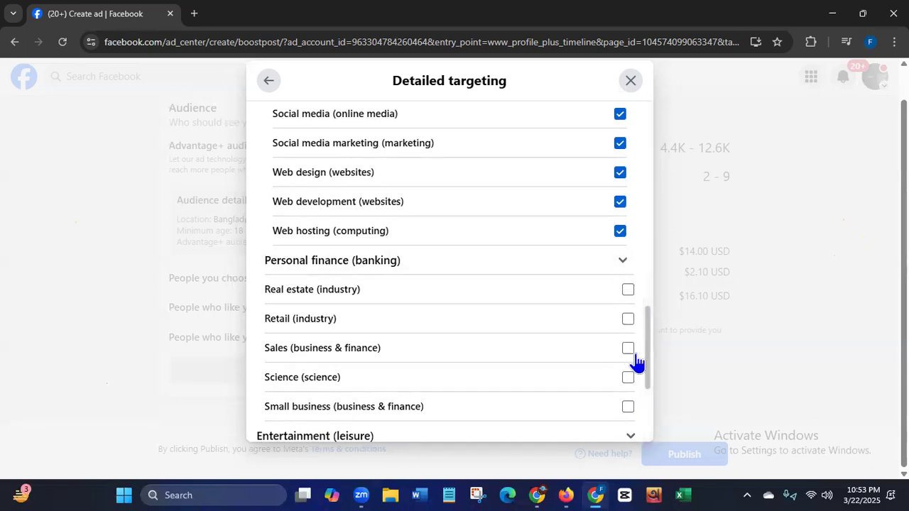
{"action": "left_click_drag", "start_coordinate": [646, 339], "coordinate": [641, 424]}
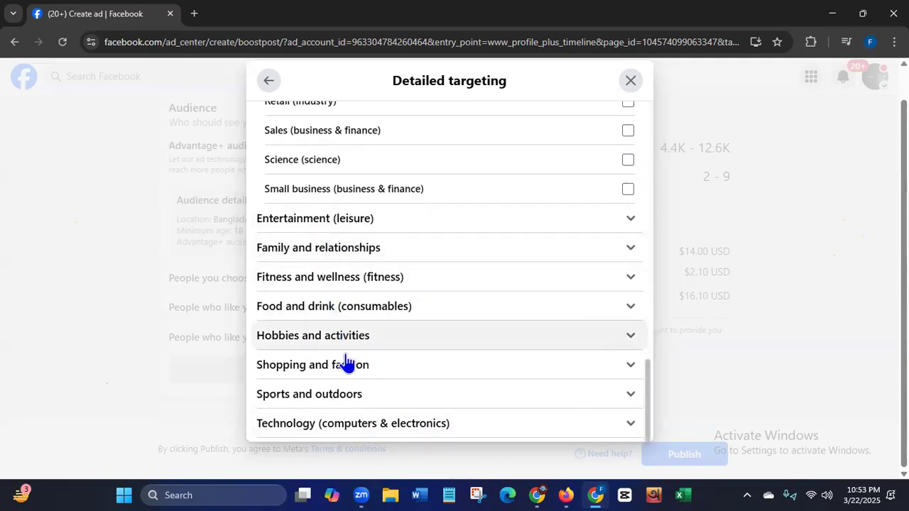
{"action": "left_click", "coordinate": [630, 424]}
{"action": "scroll", "coordinate": [647, 389], "scroll_direction": "down", "scroll_amount": 1}
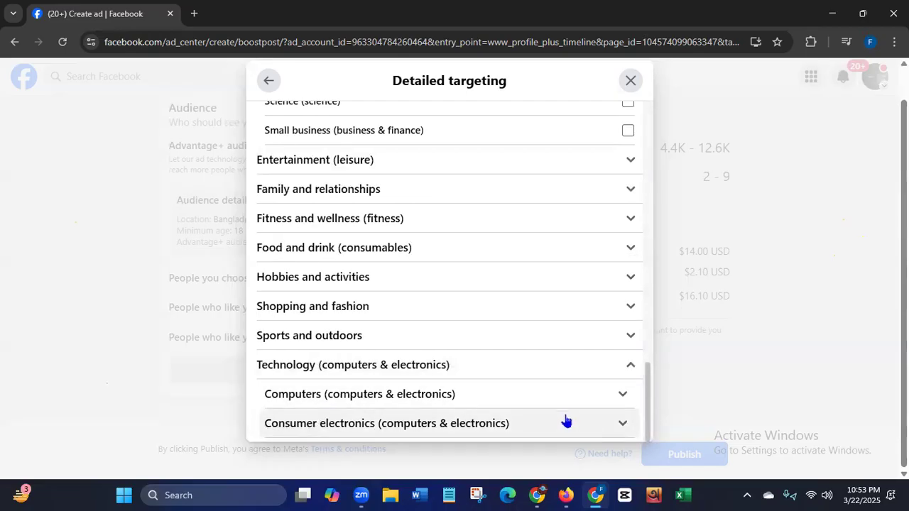
{"action": "left_click", "coordinate": [623, 398]}
{"action": "left_click_drag", "start_coordinate": [647, 359], "coordinate": [648, 399]}
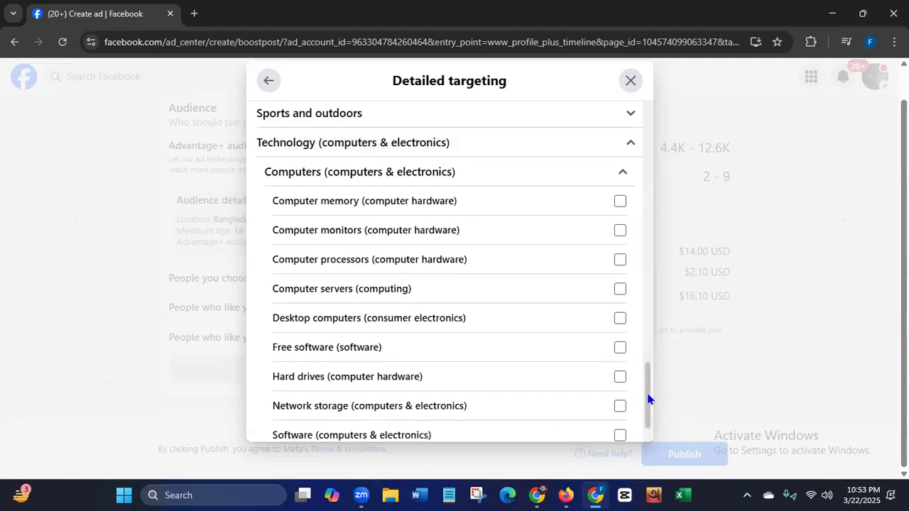
- Select all ten Computers interests, from Computer memory through Tablet computers
{"action": "left_click", "coordinate": [619, 203]}
{"action": "left_click", "coordinate": [620, 231]}
{"action": "left_click", "coordinate": [621, 261]}
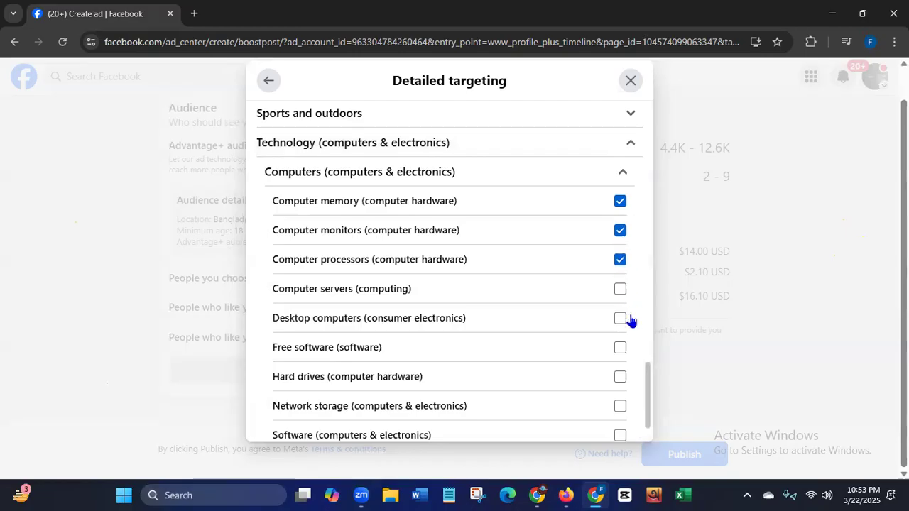
{"action": "left_click", "coordinate": [620, 349]}
{"action": "left_click", "coordinate": [620, 377]}
{"action": "left_click", "coordinate": [620, 406]}
{"action": "left_click", "coordinate": [619, 436]}
{"action": "left_click", "coordinate": [620, 319]}
{"action": "left_click", "coordinate": [619, 289]}
{"action": "left_click_drag", "start_coordinate": [647, 386], "coordinate": [649, 424]}
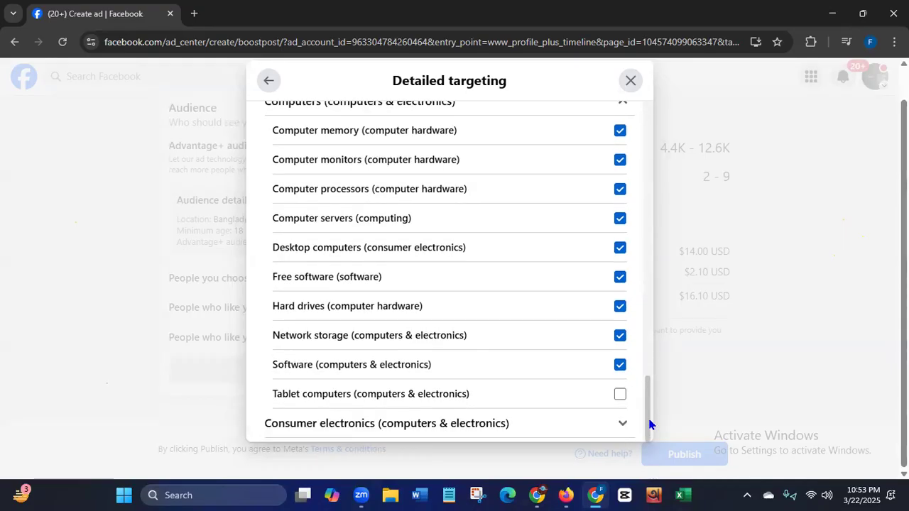
{"action": "left_click", "coordinate": [619, 395]}
- Expand the Consumer electronics interests and look over the options
{"action": "left_click", "coordinate": [622, 426]}
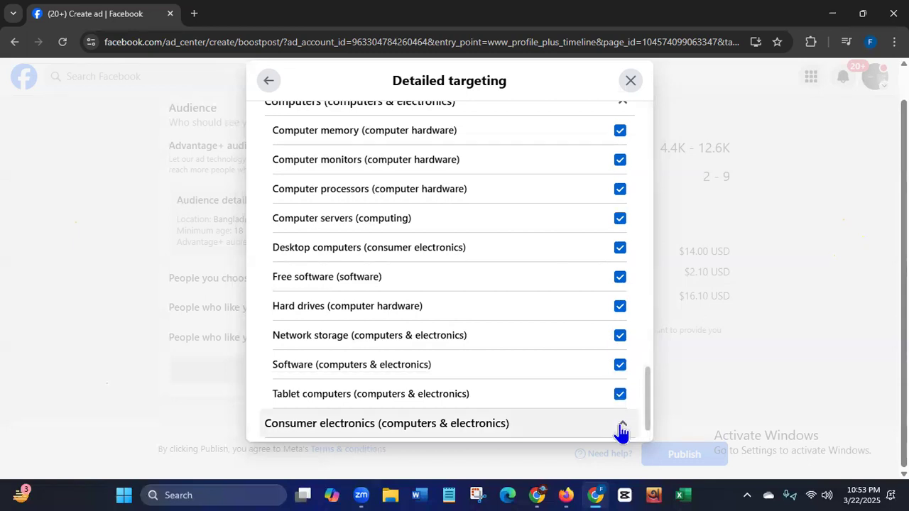
{"action": "left_click_drag", "start_coordinate": [649, 390], "coordinate": [648, 435]}
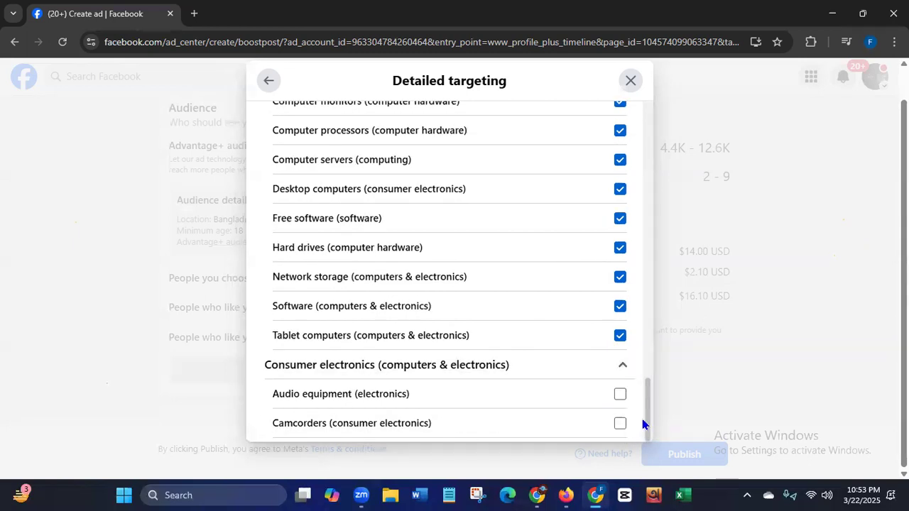
{"action": "left_click_drag", "start_coordinate": [649, 410], "coordinate": [642, 110]}
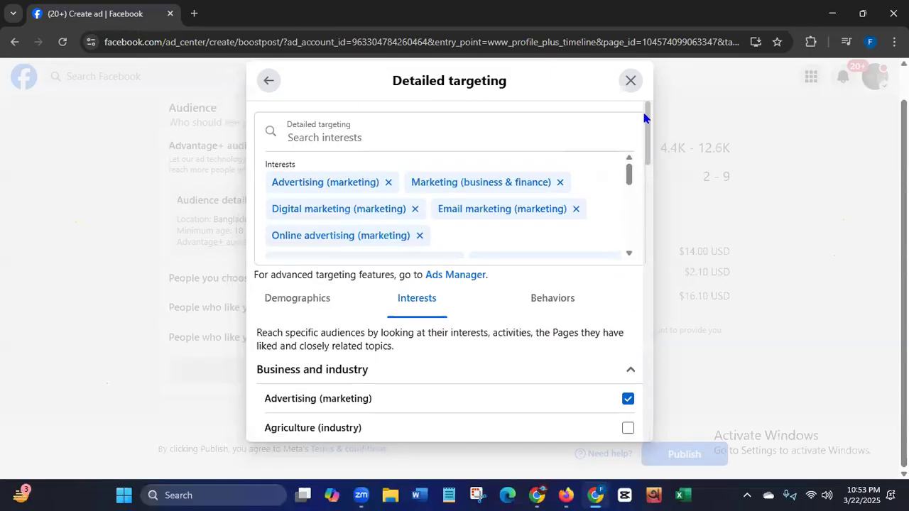
- Under the Mobile Device User behaviors by operating system, select Recently Detected Devices and Recently Detected Iphone 14 Devices
{"action": "left_click", "coordinate": [556, 303]}
{"action": "left_click_drag", "start_coordinate": [643, 182], "coordinate": [645, 314]}
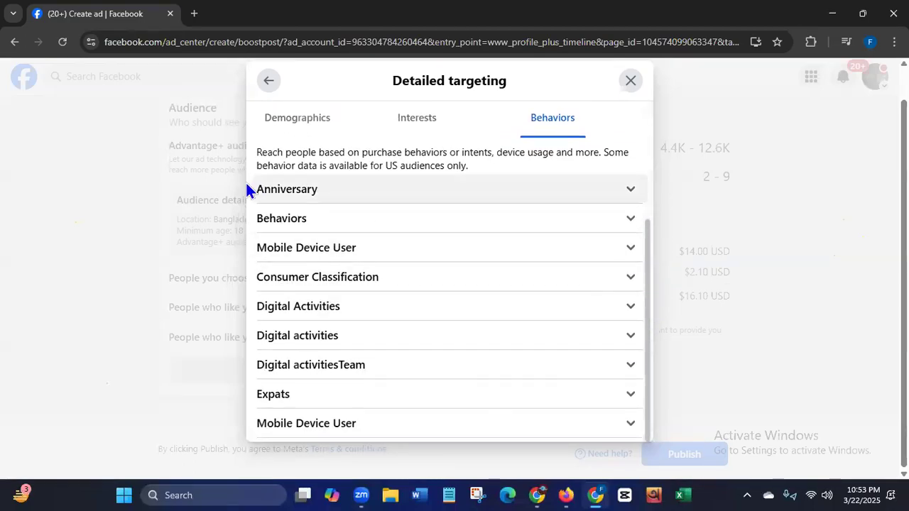
{"action": "left_click", "coordinate": [630, 250]}
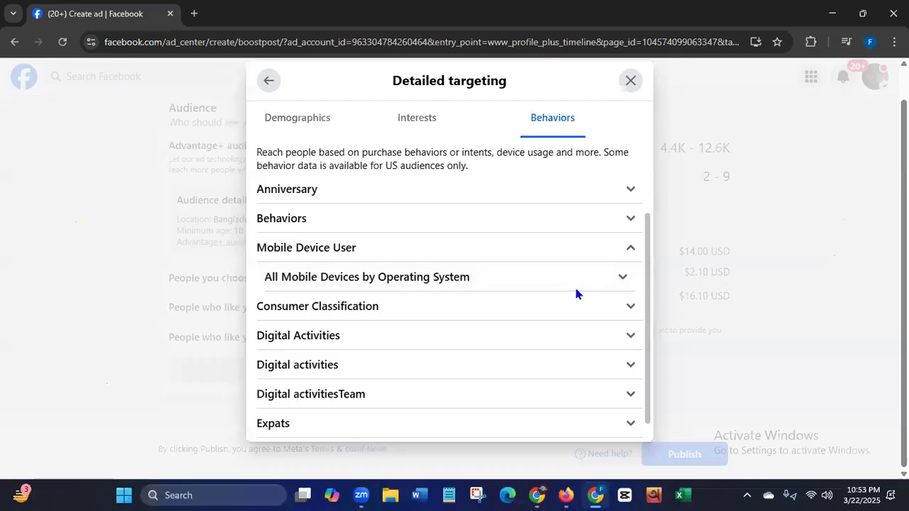
{"action": "left_click", "coordinate": [622, 278]}
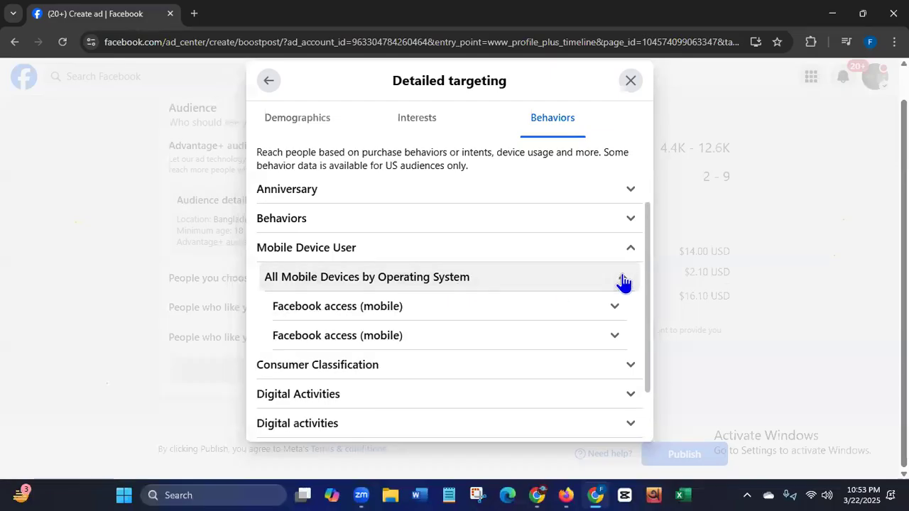
{"action": "left_click", "coordinate": [615, 307]}
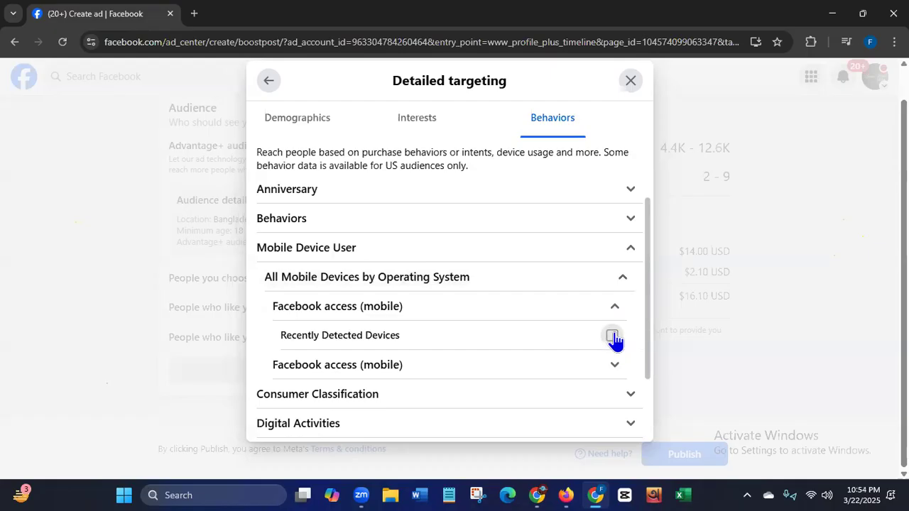
{"action": "left_click", "coordinate": [611, 337]}
{"action": "left_click", "coordinate": [615, 364]}
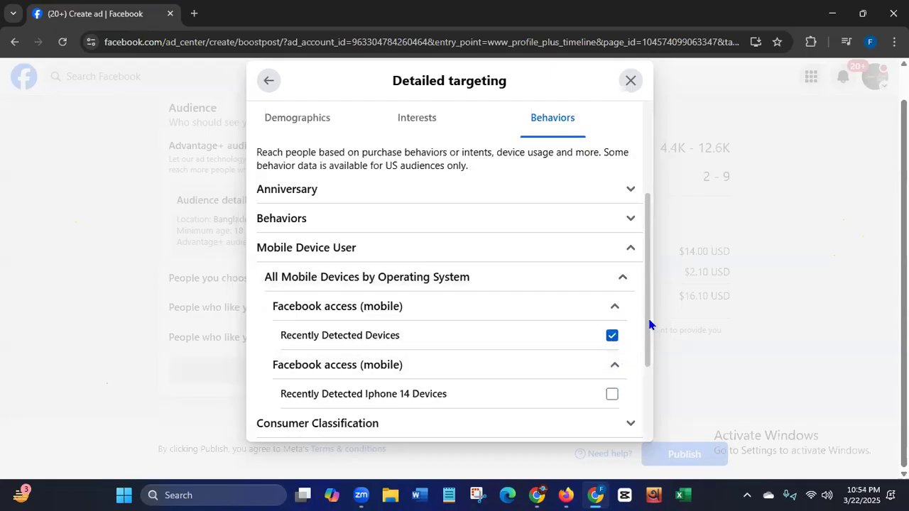
{"action": "scroll", "coordinate": [642, 359], "scroll_direction": "down", "scroll_amount": 2}
{"action": "left_click", "coordinate": [612, 274]}
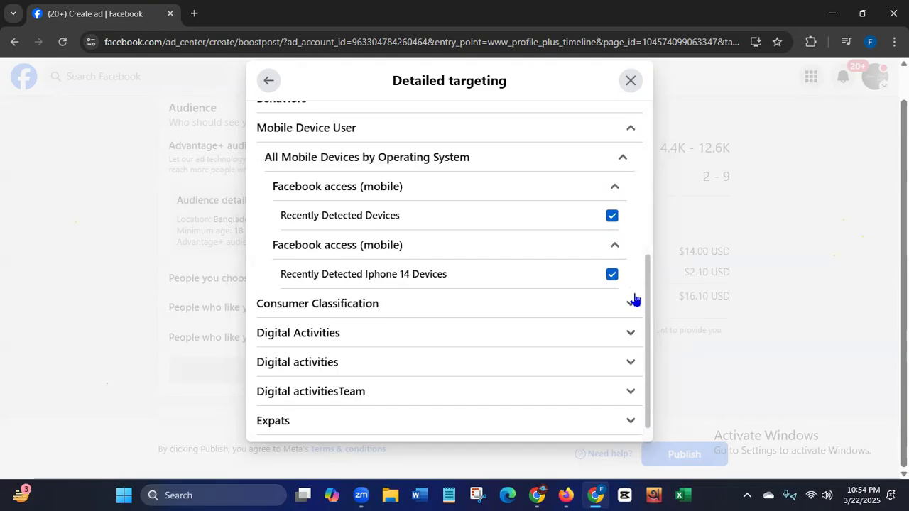
- Expand the Digital Activities behaviors that cover new active businesses and select Shops admins
{"action": "scroll", "coordinate": [649, 326], "scroll_direction": "down", "scroll_amount": 1}
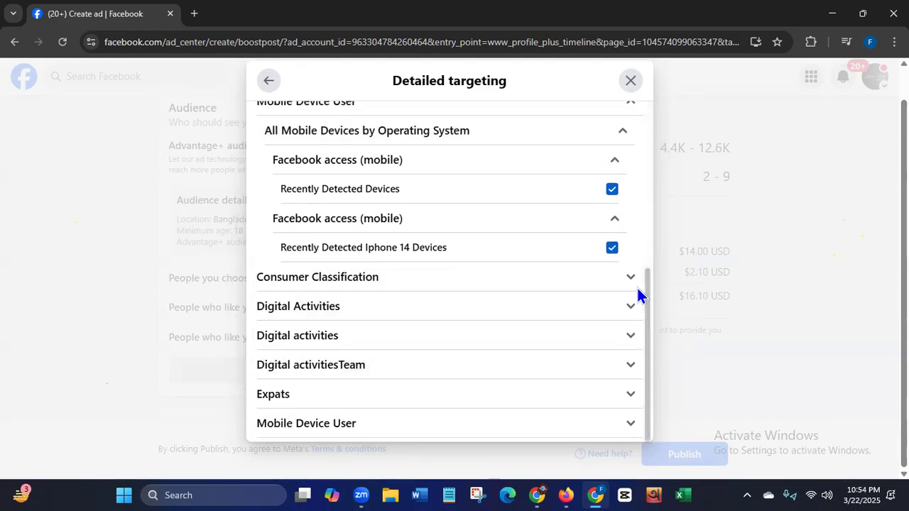
{"action": "left_click", "coordinate": [629, 312]}
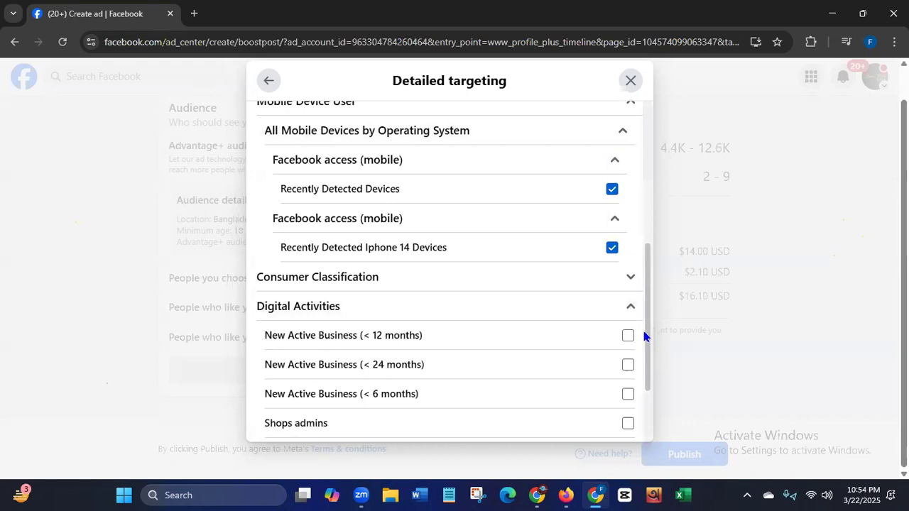
{"action": "scroll", "coordinate": [648, 330], "scroll_direction": "down", "scroll_amount": 3}
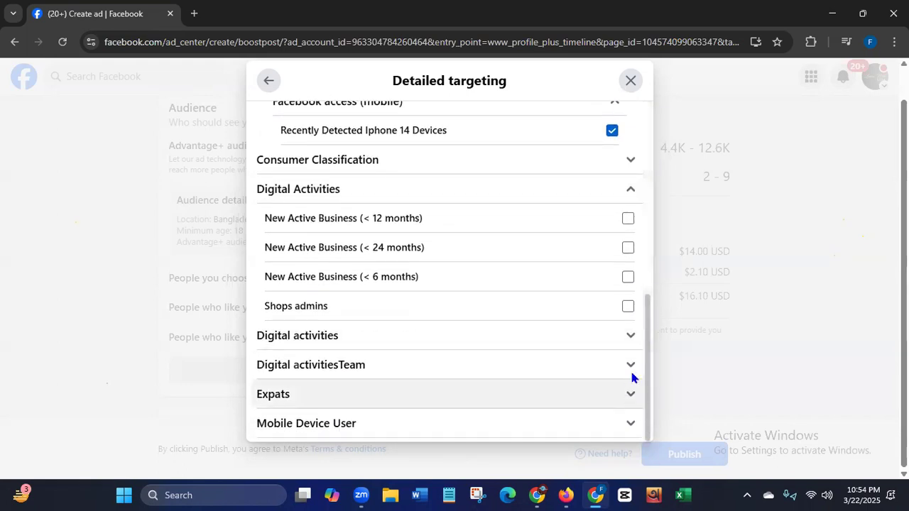
{"action": "left_click", "coordinate": [629, 307]}
- In the second Digital activities category, select All creators, Facebook Lite app users, Facebook Payments users (30 days) and Facebook access: older devices and OS
{"action": "left_click", "coordinate": [632, 338]}
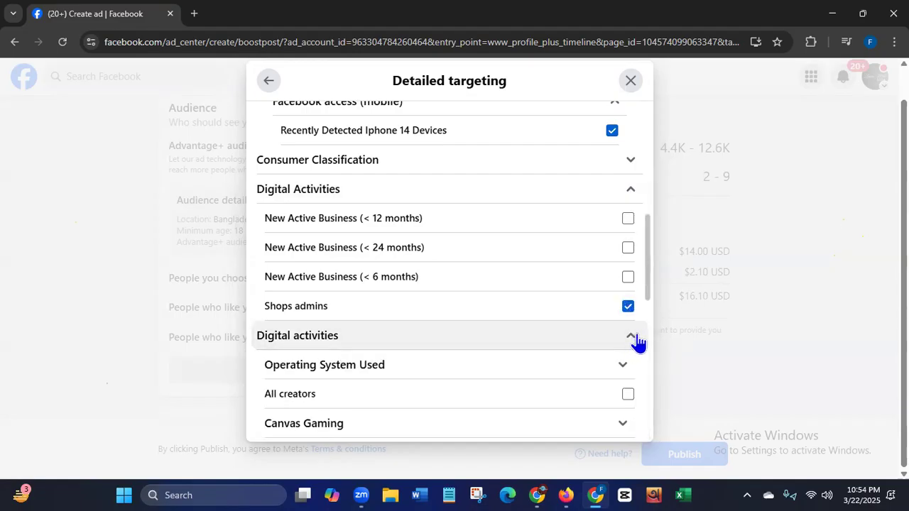
{"action": "left_click_drag", "start_coordinate": [646, 282], "coordinate": [643, 333]}
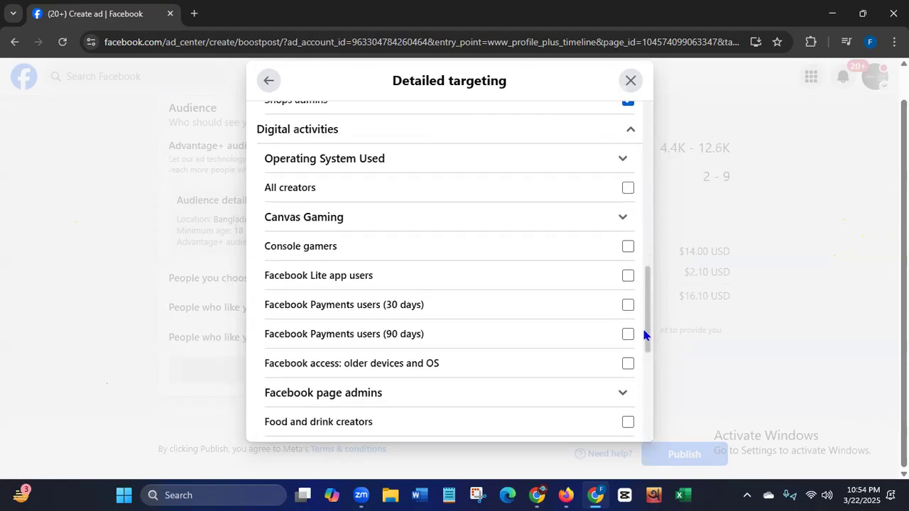
{"action": "left_click", "coordinate": [628, 183]}
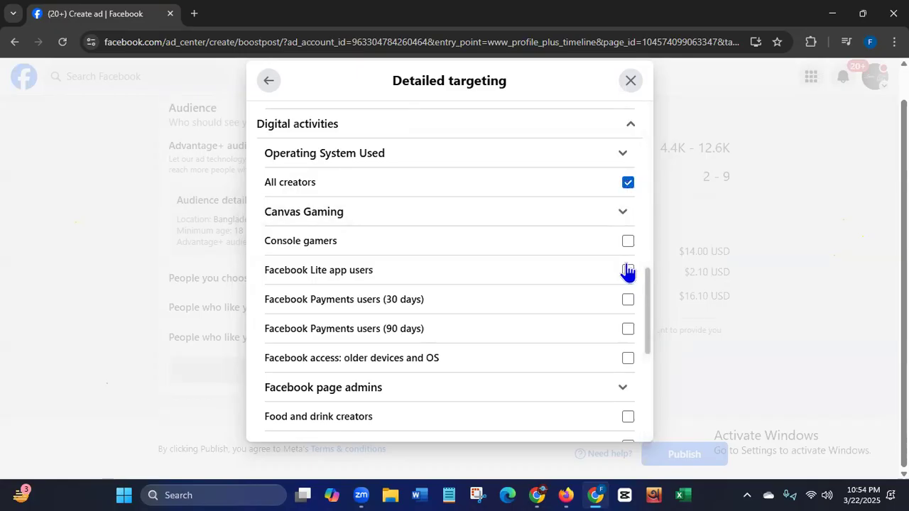
{"action": "left_click", "coordinate": [628, 271]}
{"action": "left_click", "coordinate": [628, 300]}
{"action": "left_click", "coordinate": [629, 359]}
{"action": "scroll", "coordinate": [643, 329], "scroll_direction": "down", "scroll_amount": 1}
{"action": "left_click_drag", "start_coordinate": [643, 329], "coordinate": [642, 424]}
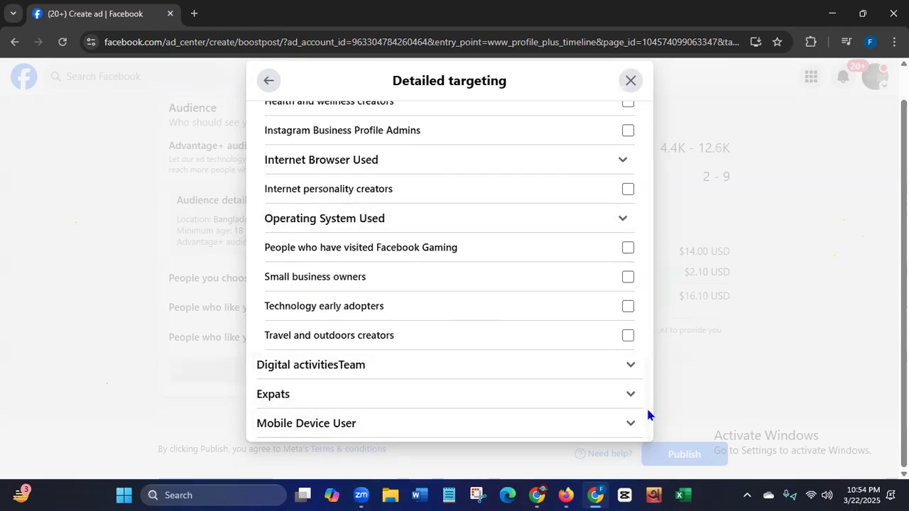
- Search the detailed targeting for freelancing terms and add Freelancer (Employers) and the Freelancer (careers) interest
{"action": "left_click_drag", "start_coordinate": [644, 404], "coordinate": [647, 130]}
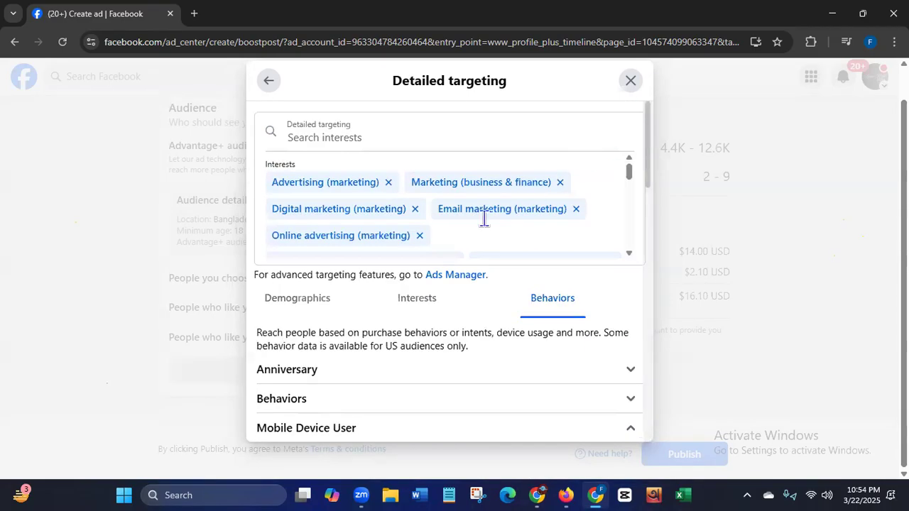
{"action": "left_click", "coordinate": [340, 137]}
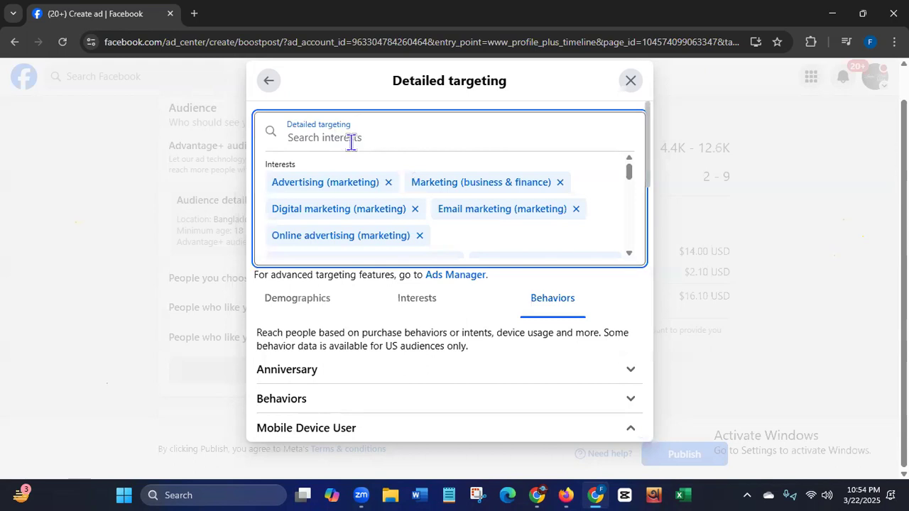
{"action": "type", "text": "Fr"}
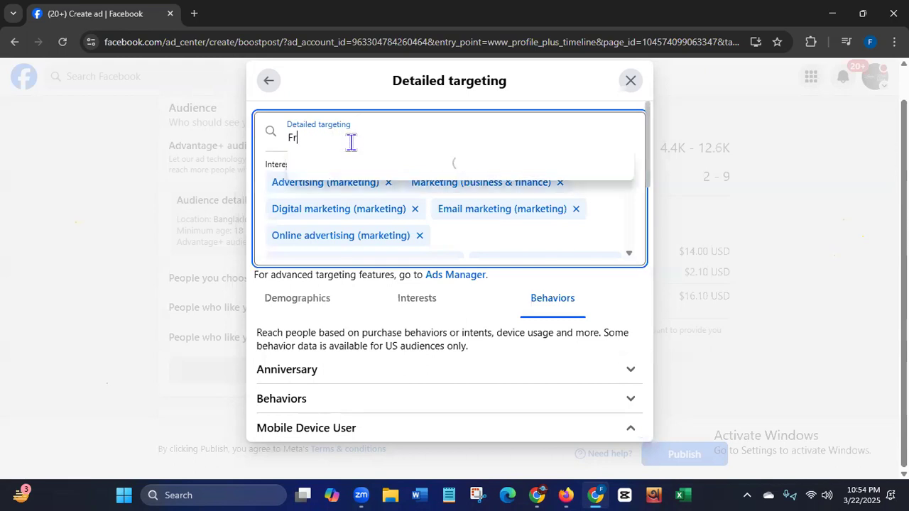
{"action": "type", "text": "eelanc"}
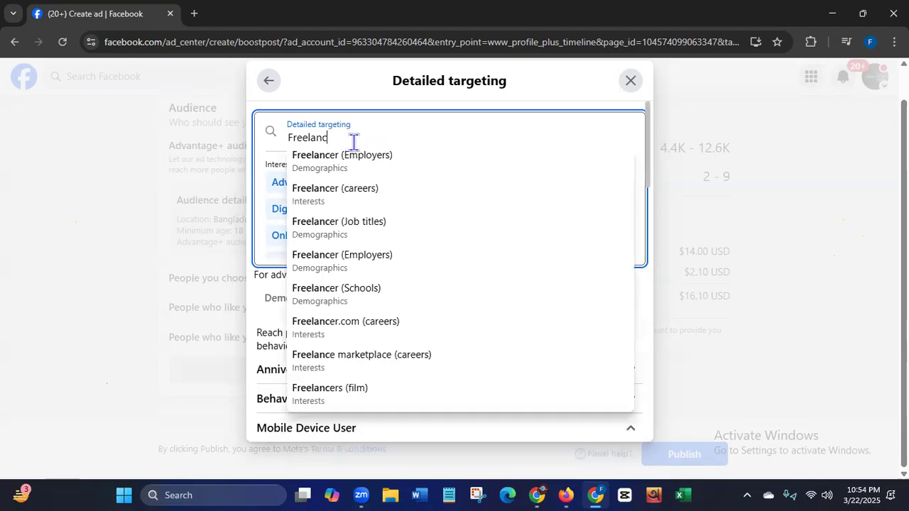
{"action": "left_click", "coordinate": [323, 159]}
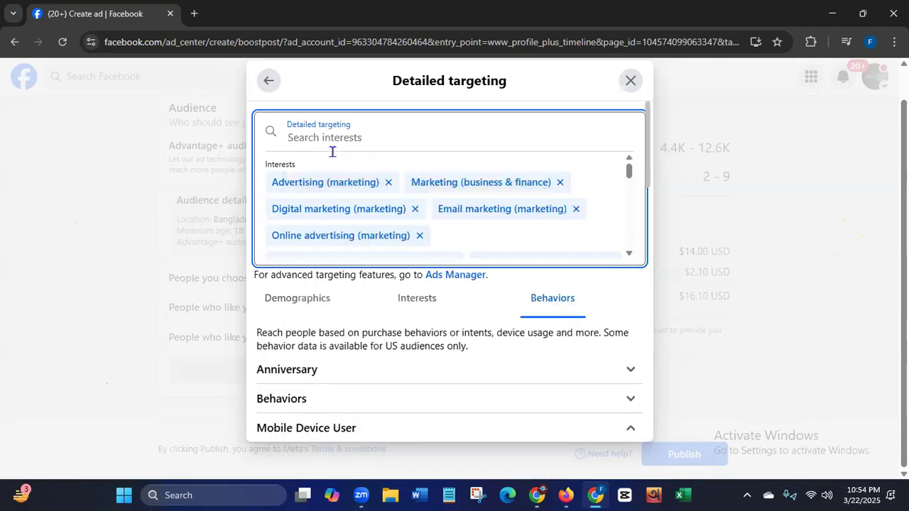
{"action": "type", "text": "Free"}
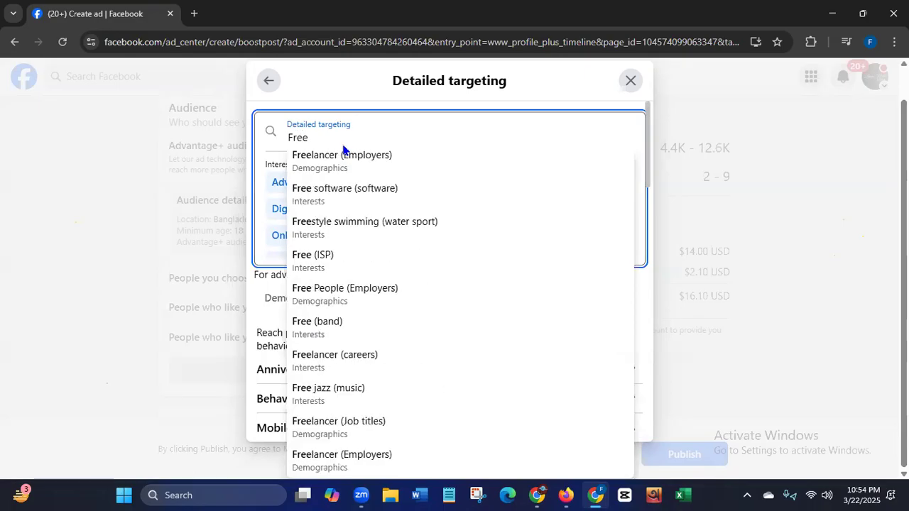
{"action": "type", "text": "la"}
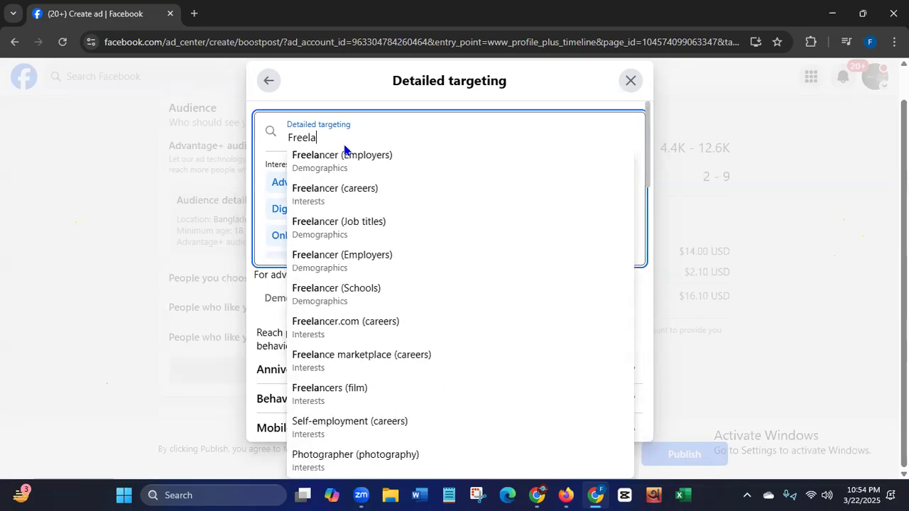
{"action": "left_click", "coordinate": [326, 192]}
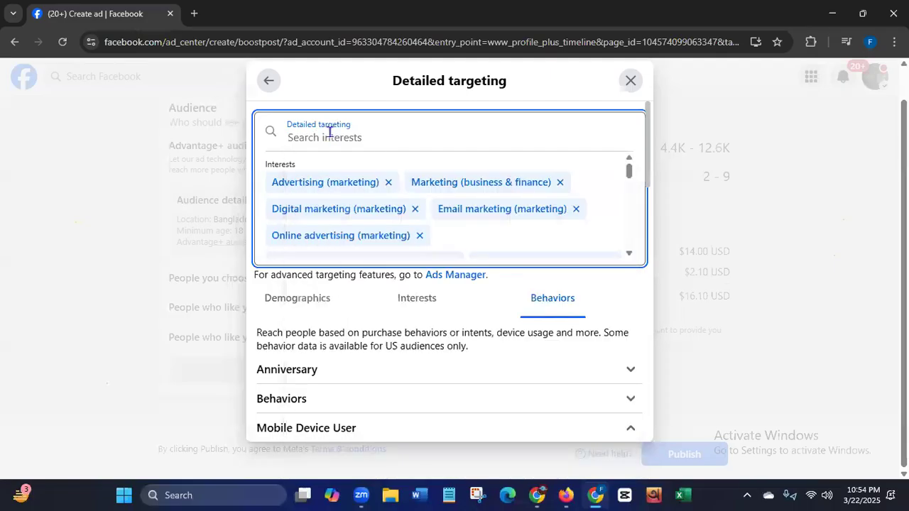
- Search for "Social" and "Data entry", adding the Social media (online media) interest and Data entry clerk (Job titles)
{"action": "left_click", "coordinate": [329, 132]}
{"action": "type", "text": "Socia"}
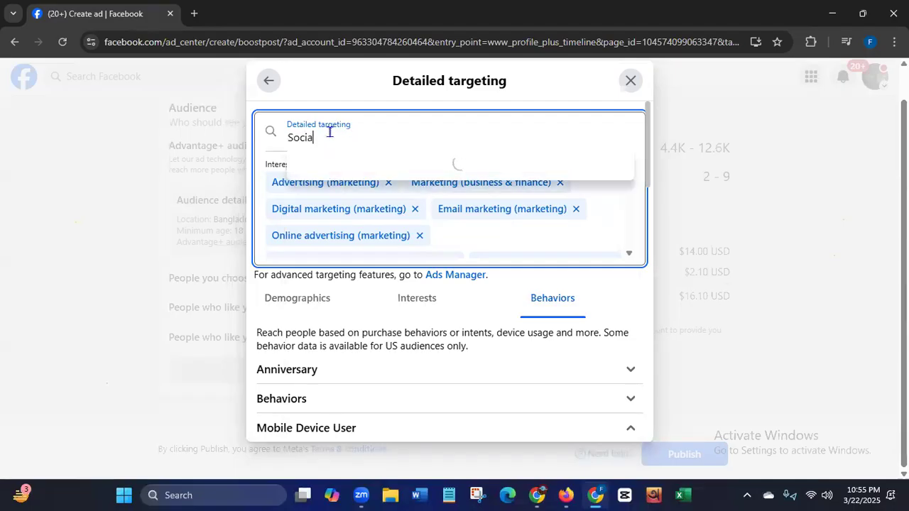
{"action": "type", "text": "l"}
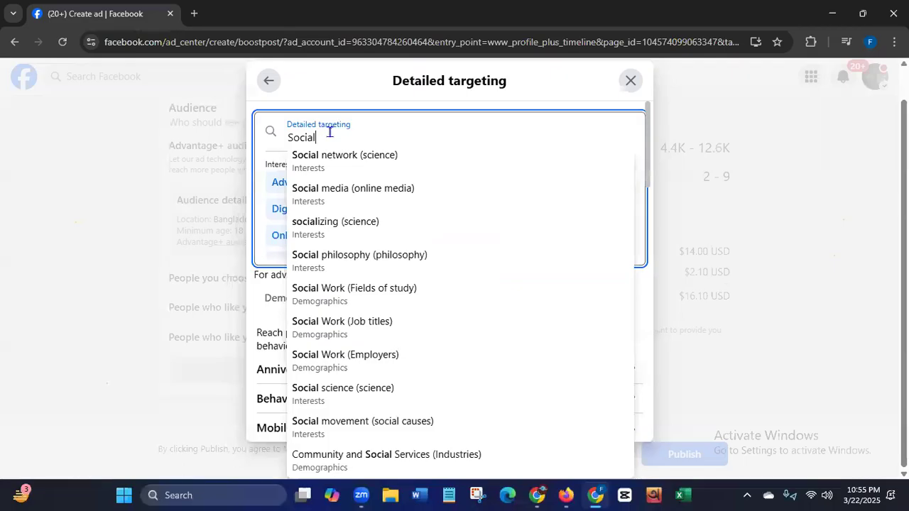
{"action": "left_click", "coordinate": [315, 196]}
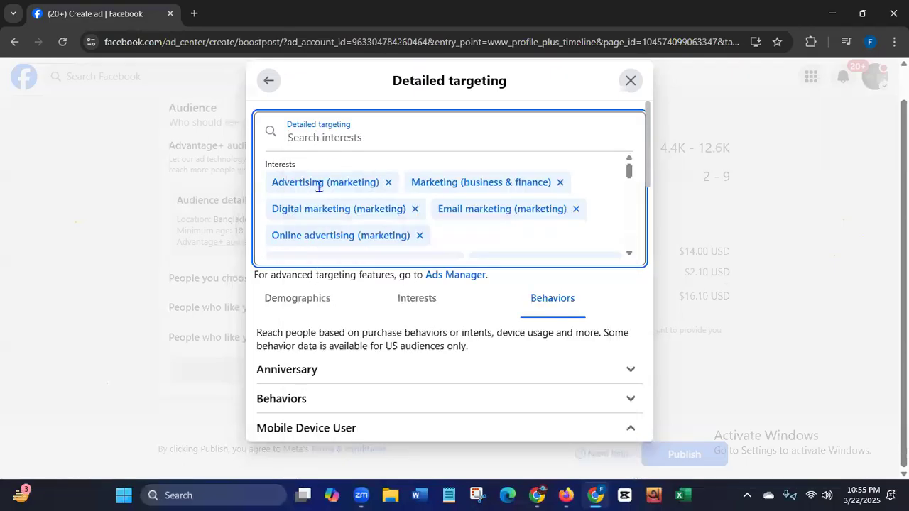
{"action": "left_click", "coordinate": [331, 141]}
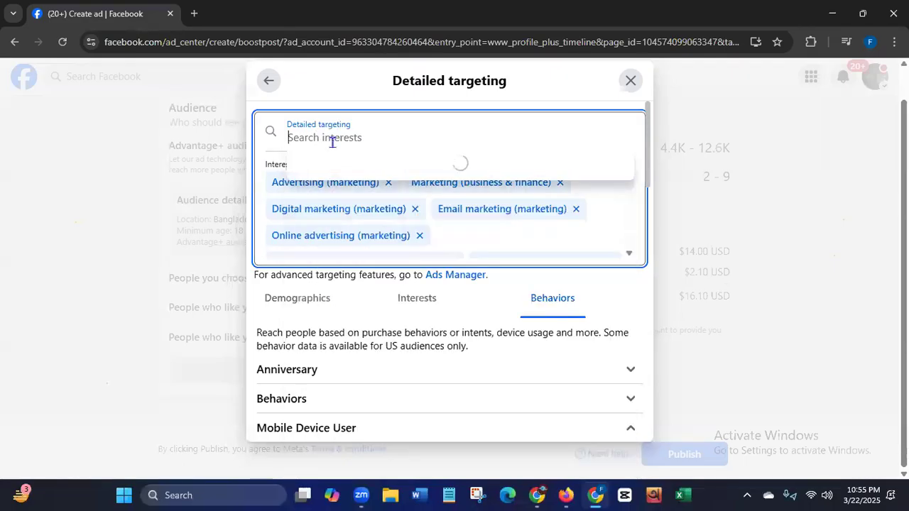
{"action": "type", "text": "Data"}
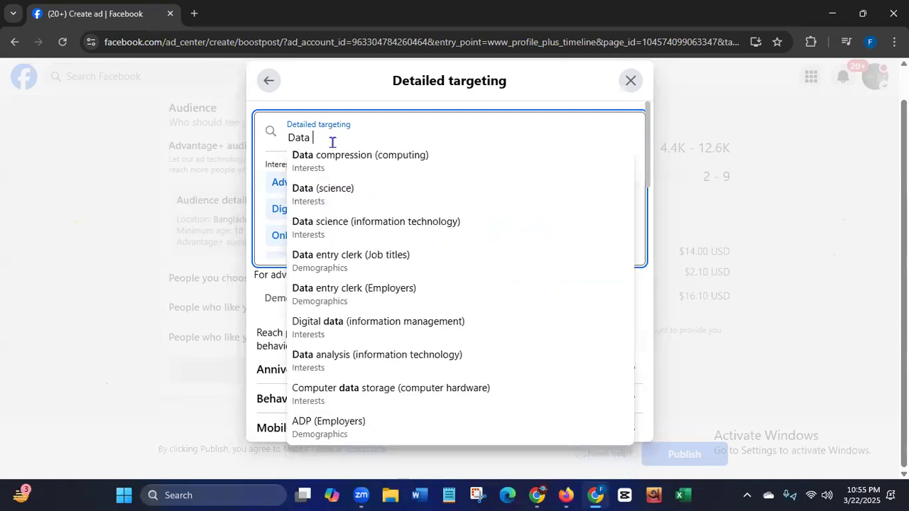
{"action": "type", "text": " entr"}
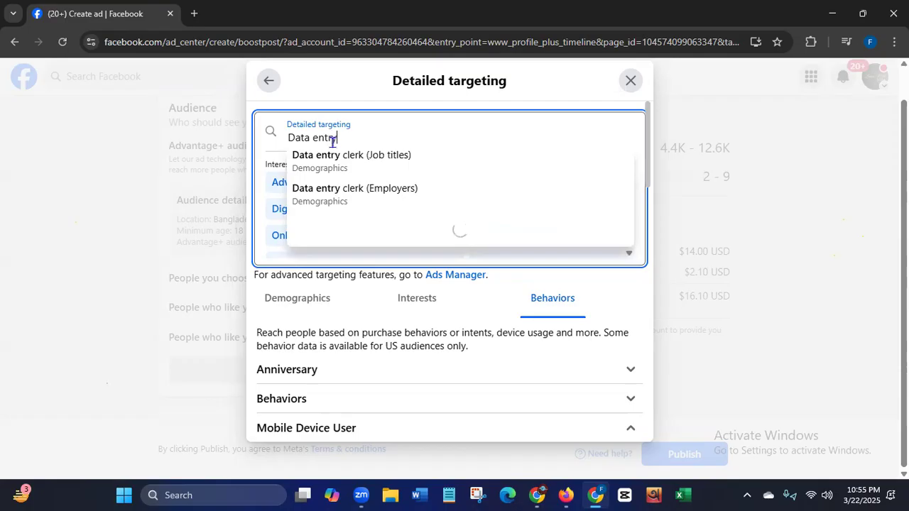
{"action": "type", "text": "y"}
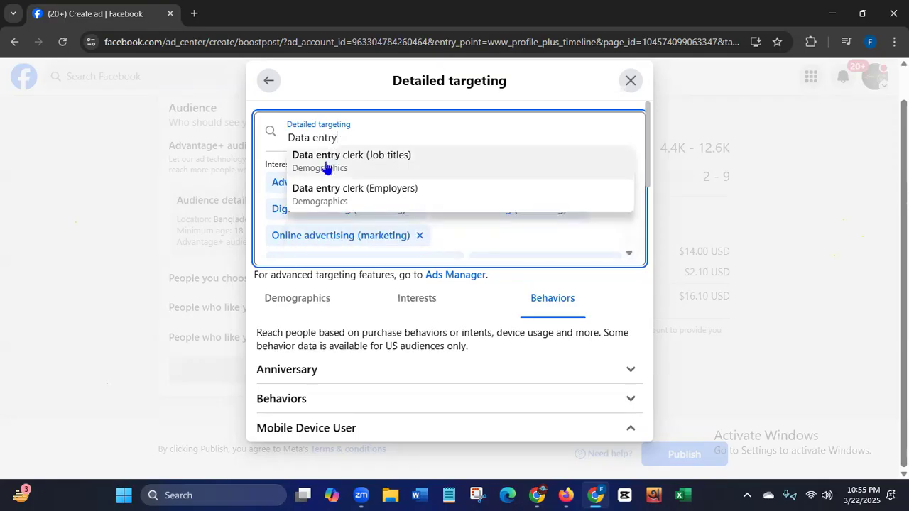
{"action": "left_click", "coordinate": [302, 165]}
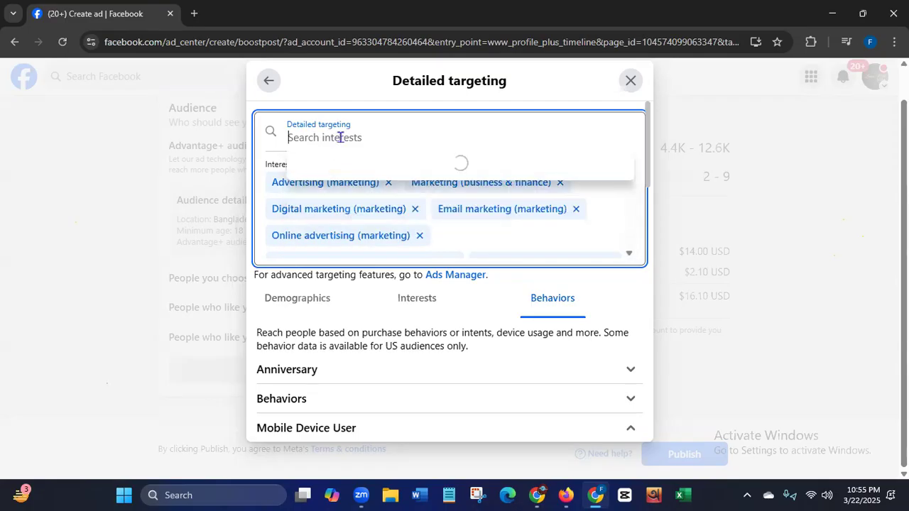
- Search for "Freelan" and "Digital ma", choosing the Self-employment (careers) and Digital marketing (marketing) interests
{"action": "type", "text": "F"}
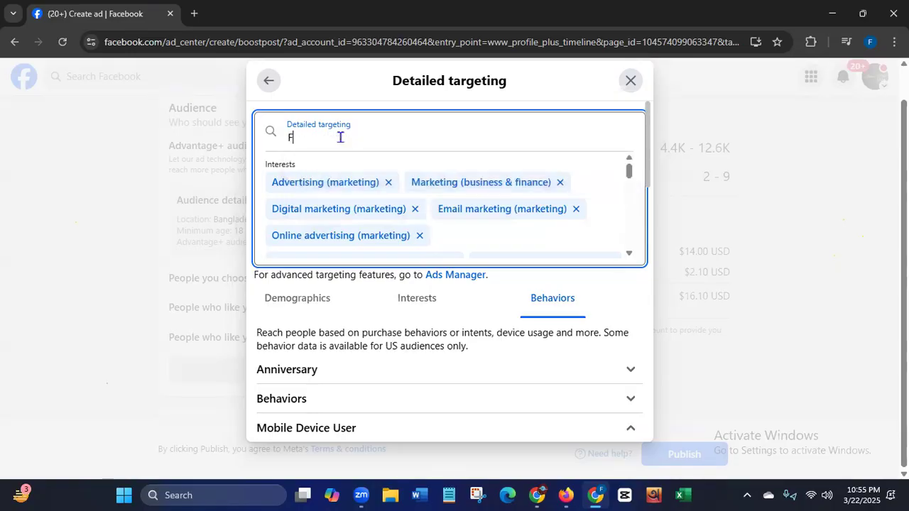
{"action": "type", "text": "reelan"}
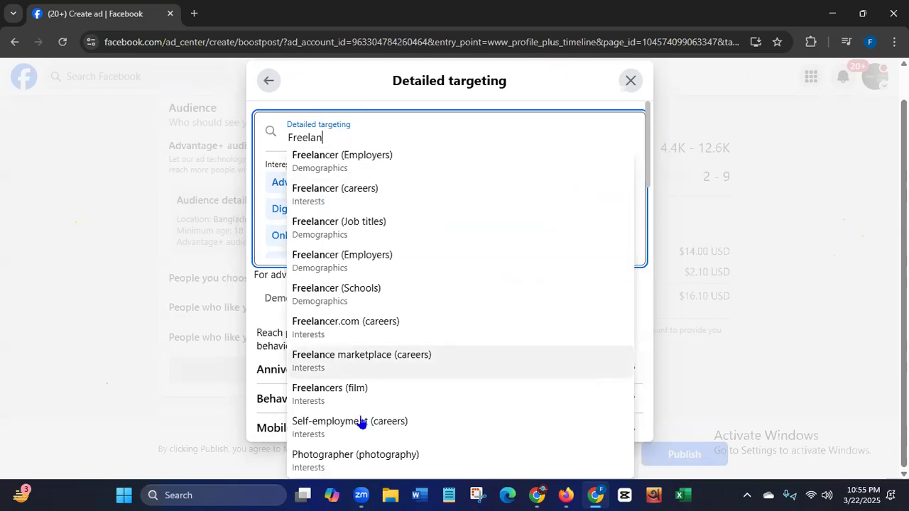
{"action": "left_click", "coordinate": [351, 426]}
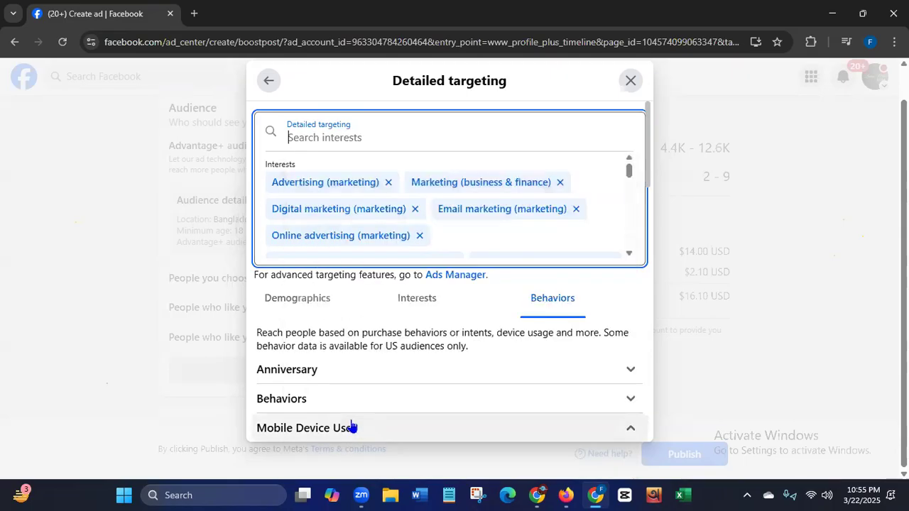
{"action": "left_click", "coordinate": [376, 137]}
{"action": "type", "text": "Digital"}
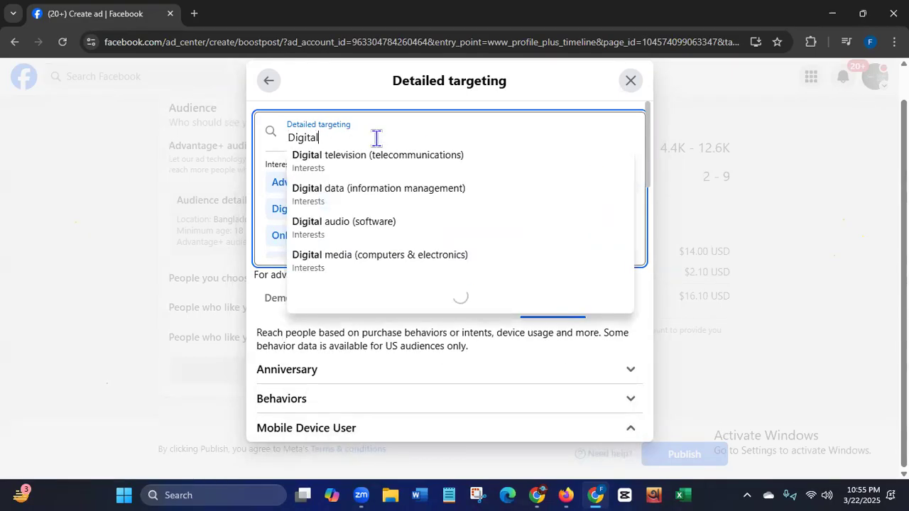
{"action": "type", "text": " ma"}
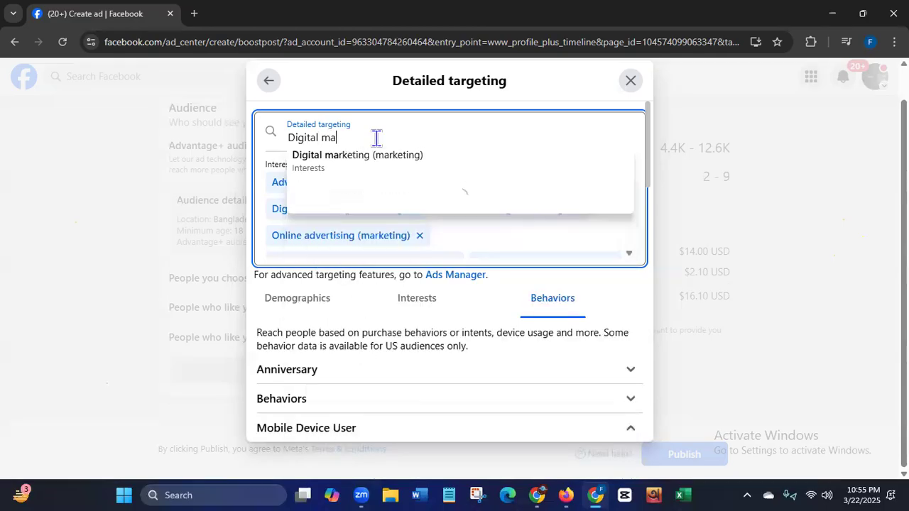
{"action": "left_click", "coordinate": [318, 162]}
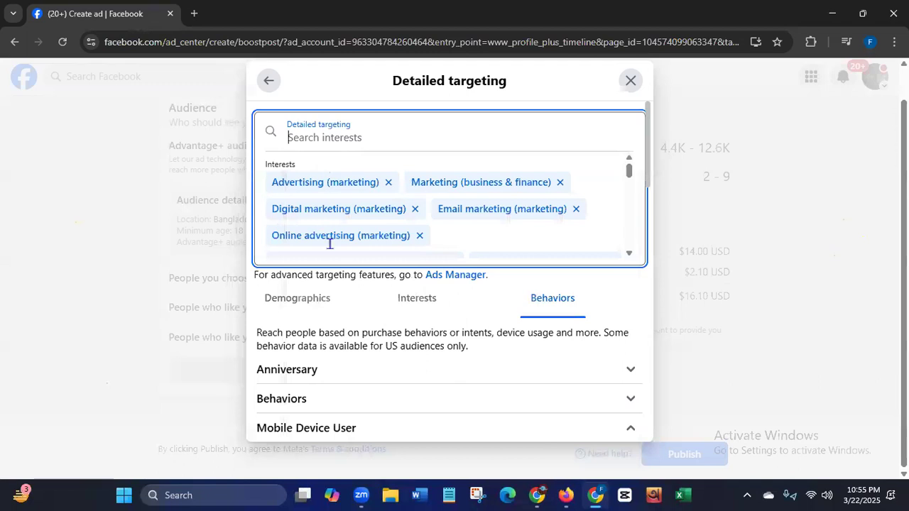
- Look over the detailed targeting selections, close the audience editor and confirm that editing is finished
{"action": "mouse_move", "coordinate": [630, 173]}
{"action": "left_mouse_down"}
{"action": "mouse_move", "coordinate": [632, 252]}
{"action": "mouse_move", "coordinate": [631, 159]}
{"action": "left_mouse_up"}
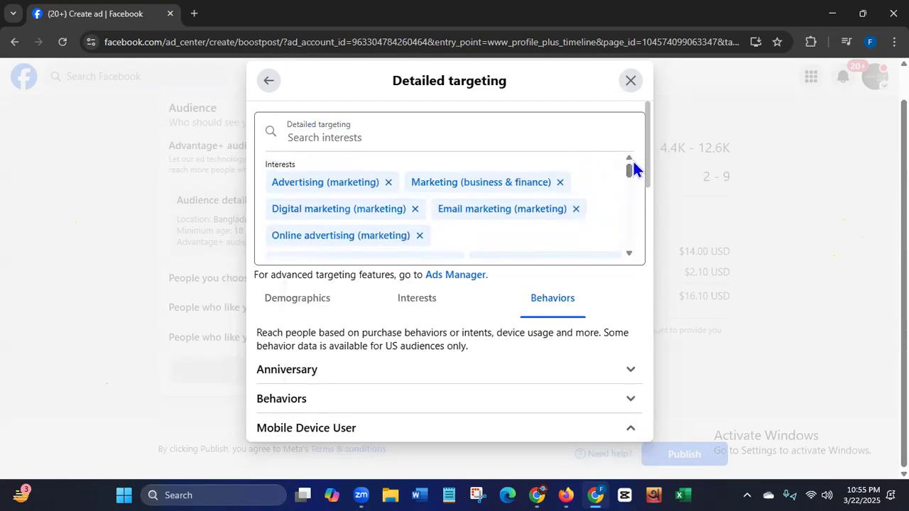
{"action": "left_click_drag", "start_coordinate": [647, 179], "coordinate": [649, 474]}
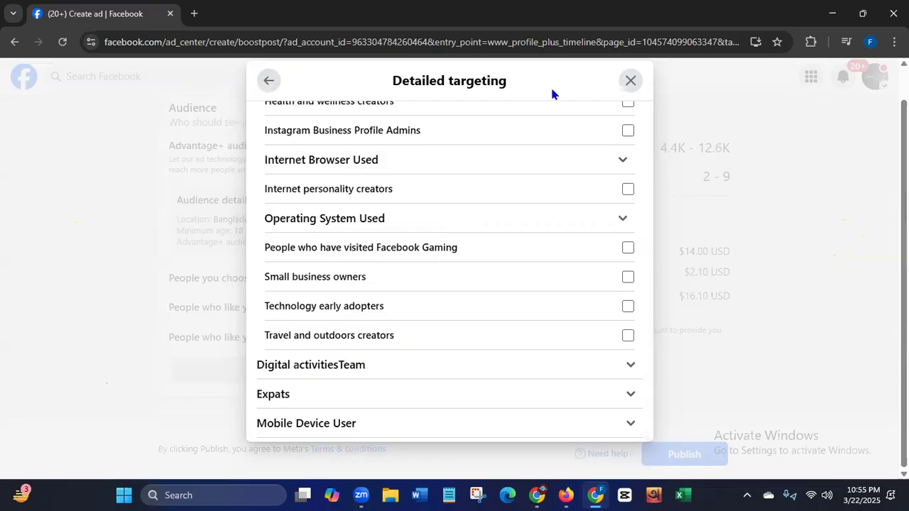
{"action": "left_click", "coordinate": [637, 87]}
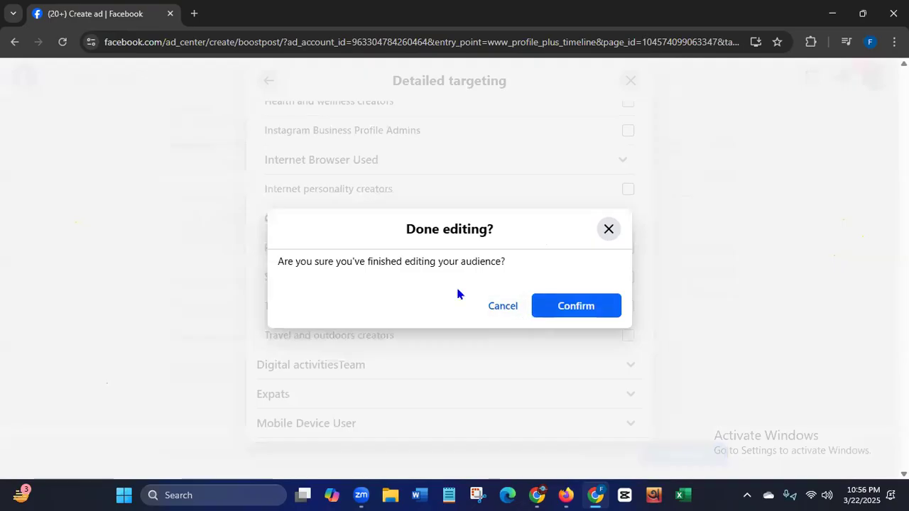
{"action": "left_click", "coordinate": [572, 306]}
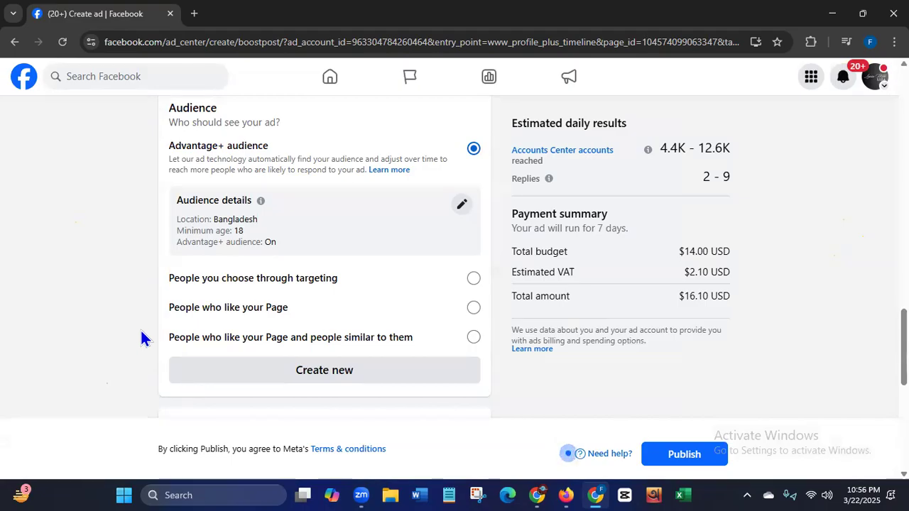
- Switch the ad's audience to People you choose through targeting
{"action": "scroll", "coordinate": [214, 216], "scroll_direction": "down", "scroll_amount": 2}
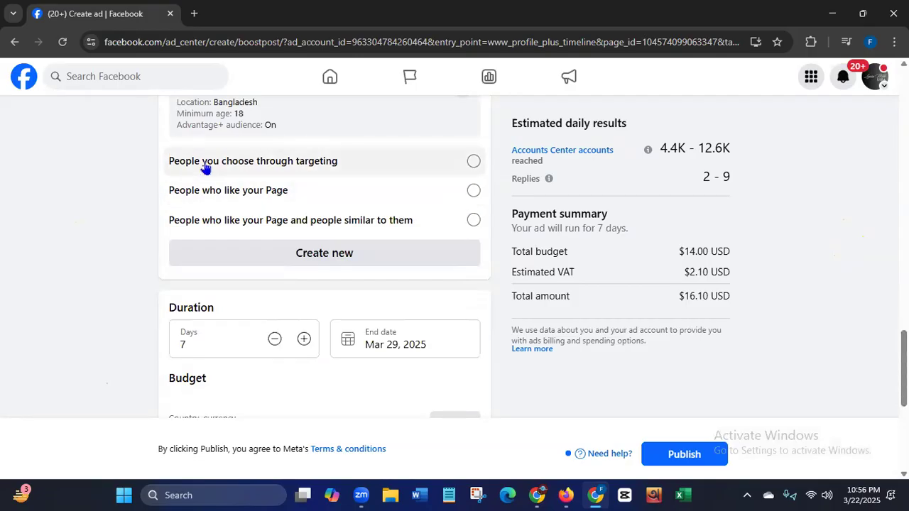
{"action": "left_click", "coordinate": [472, 162]}
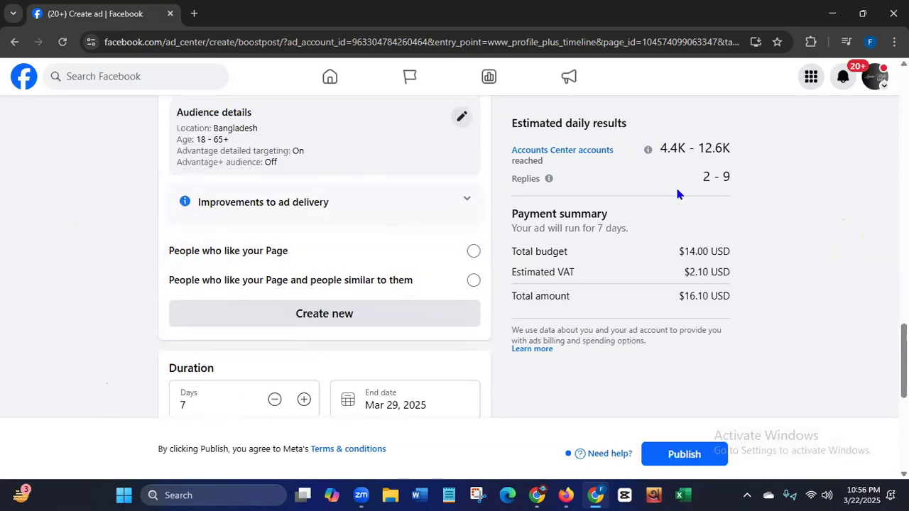
- Shorten the ad's duration to 5 days, ending Mar 27, 2025
{"action": "scroll", "coordinate": [325, 256], "scroll_direction": "down", "scroll_amount": 3}
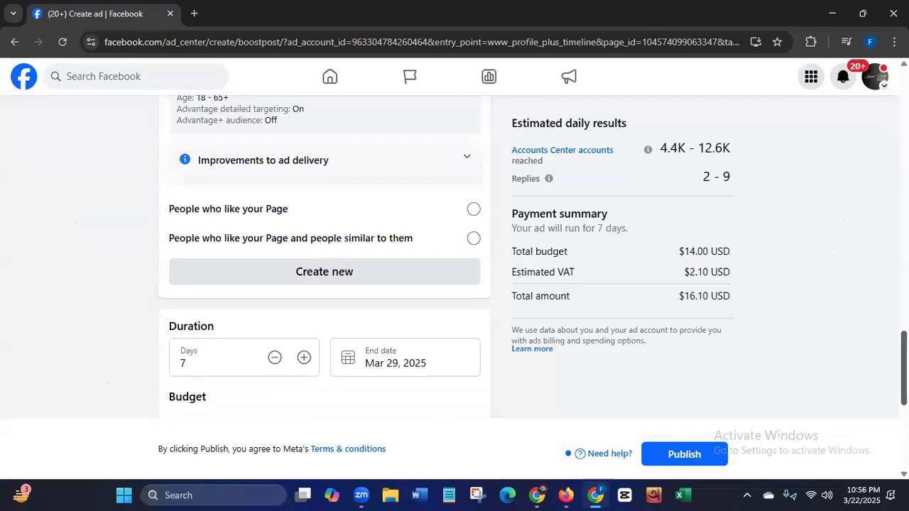
{"action": "scroll", "coordinate": [324, 256], "scroll_direction": "down", "scroll_amount": 1}
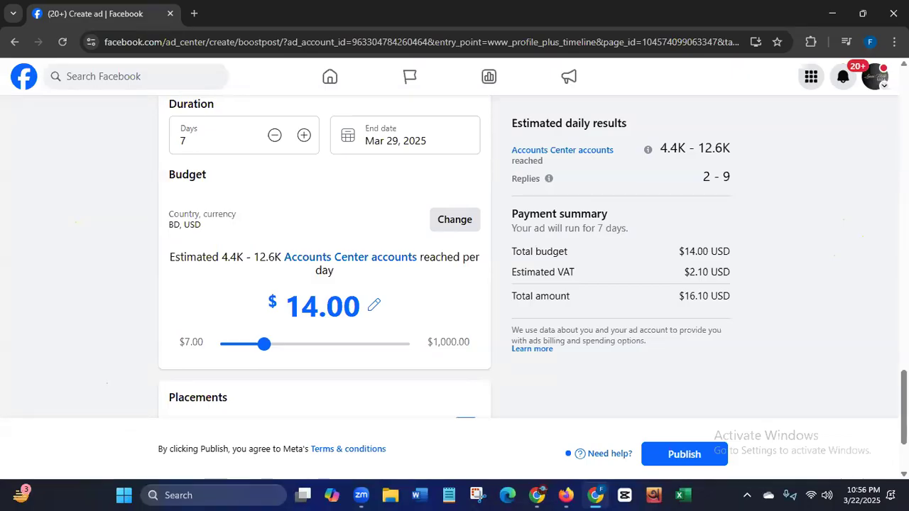
{"action": "left_click", "coordinate": [275, 135]}
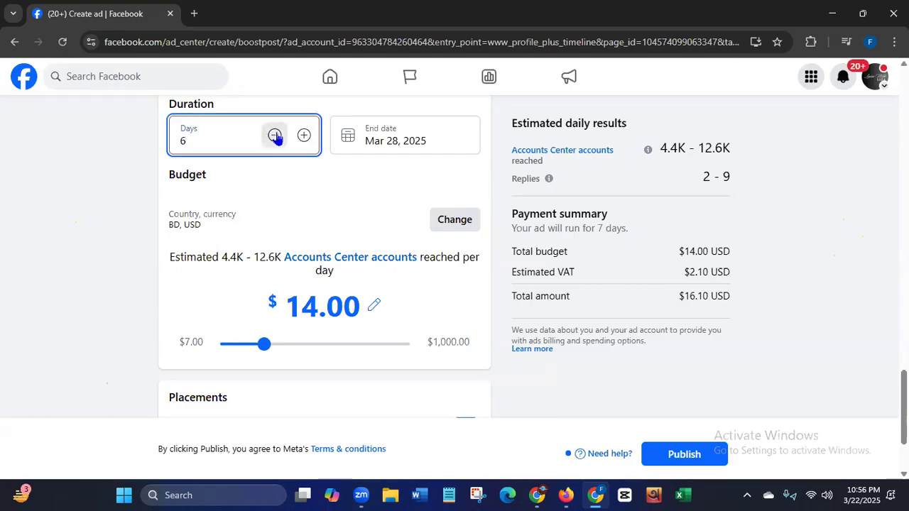
{"action": "left_click", "coordinate": [275, 136]}
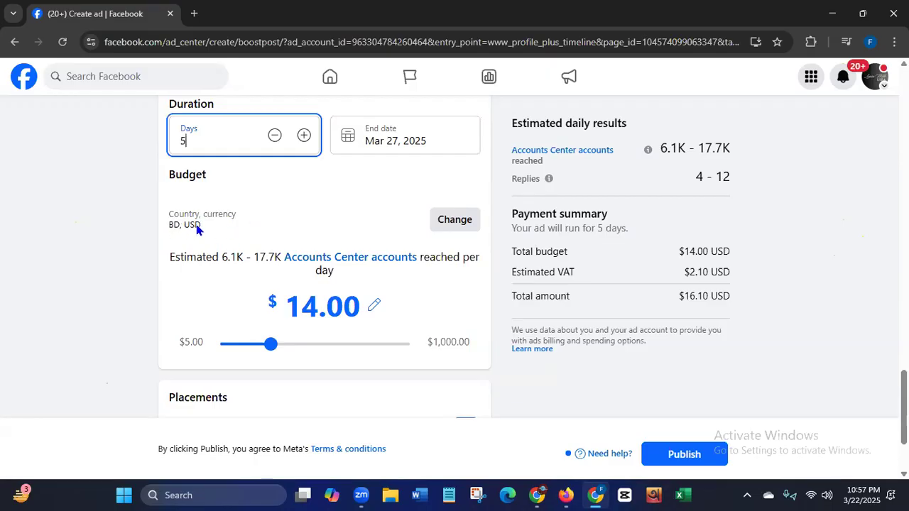
- Review the budget's location, currency and time zone settings, close them without changes and examine the budget section
{"action": "left_click", "coordinate": [466, 225]}
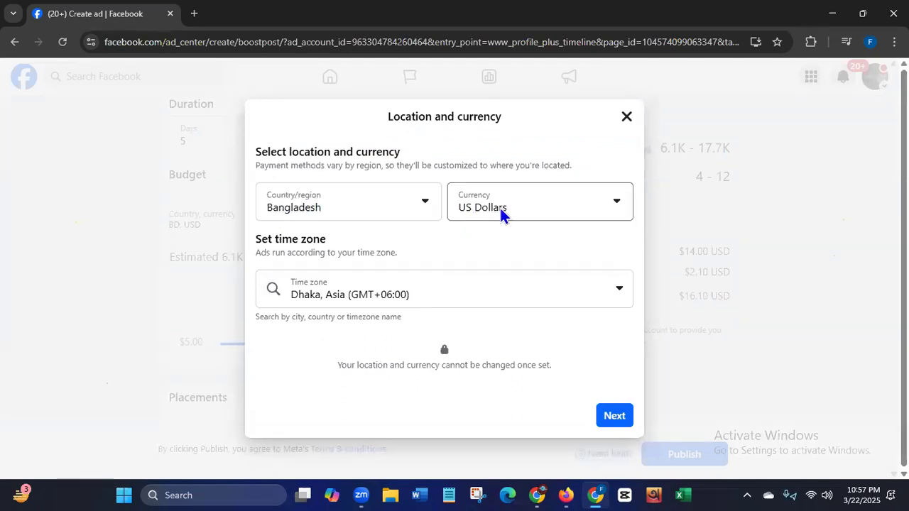
{"action": "left_click", "coordinate": [625, 119]}
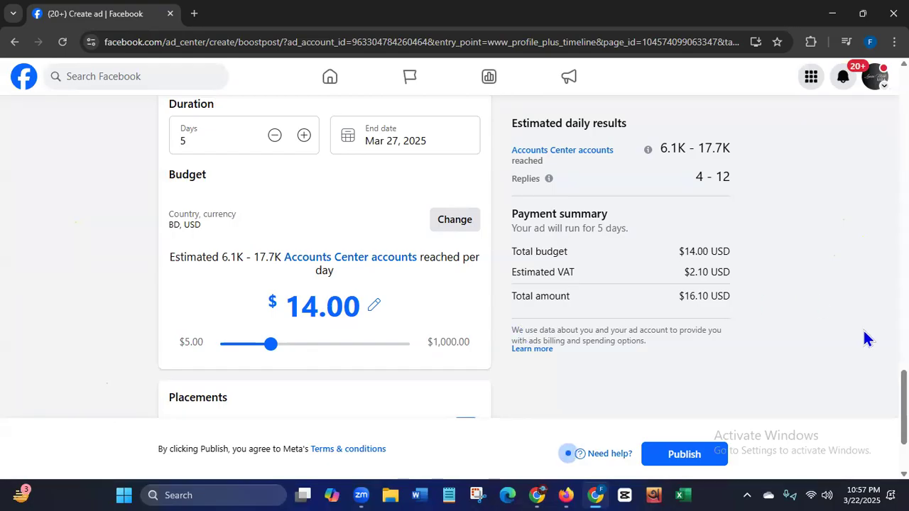
{"action": "scroll", "coordinate": [863, 329], "scroll_direction": "down", "scroll_amount": 1}
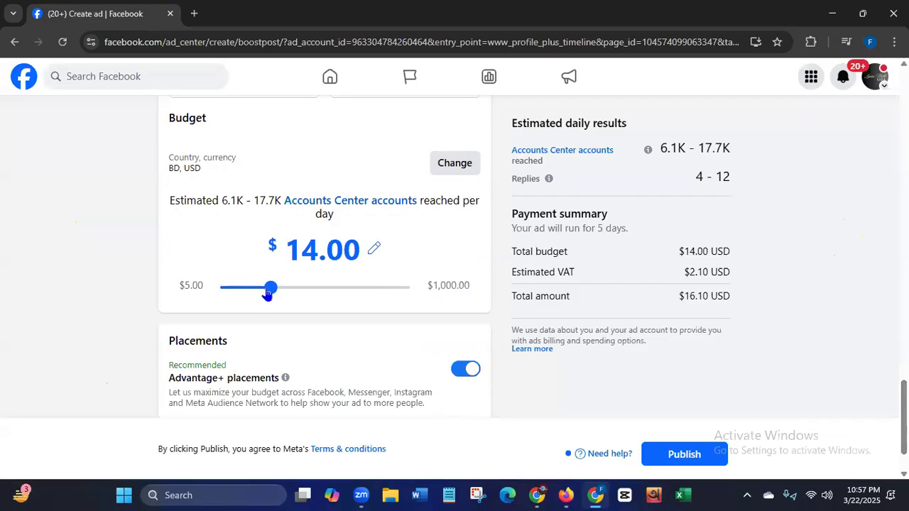
- Raise the ad's total budget to $50.00 and review the estimated daily results for accounts reached and replies
{"action": "left_click_drag", "start_coordinate": [272, 290], "coordinate": [323, 293]}
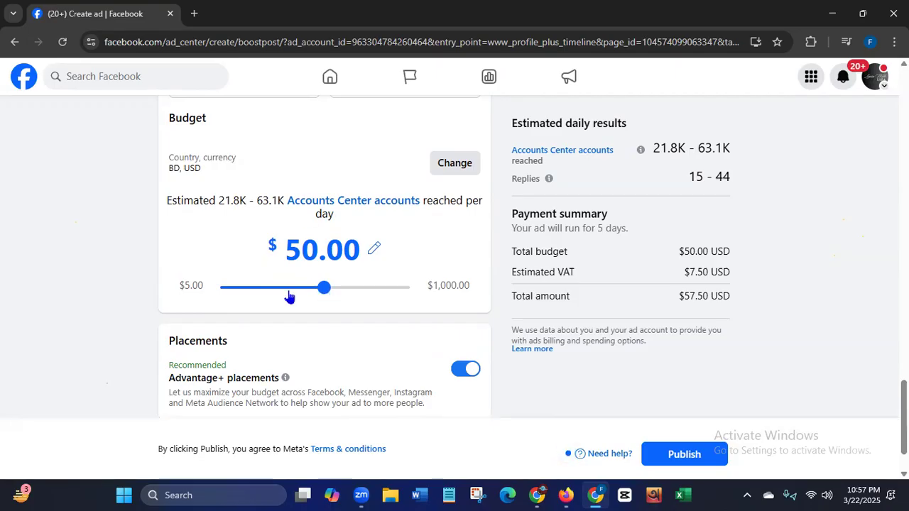
{"action": "left_click_drag", "start_coordinate": [511, 123], "coordinate": [678, 123]}
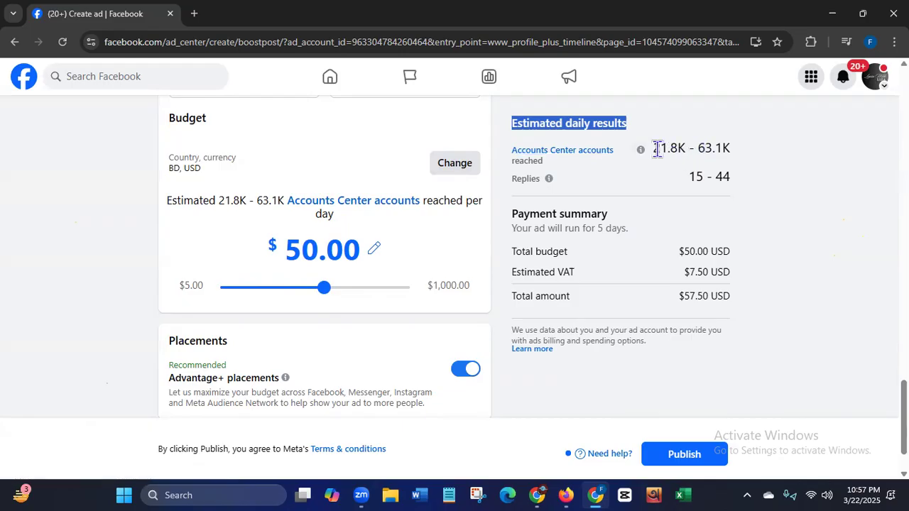
{"action": "left_click_drag", "start_coordinate": [655, 149], "coordinate": [730, 149]}
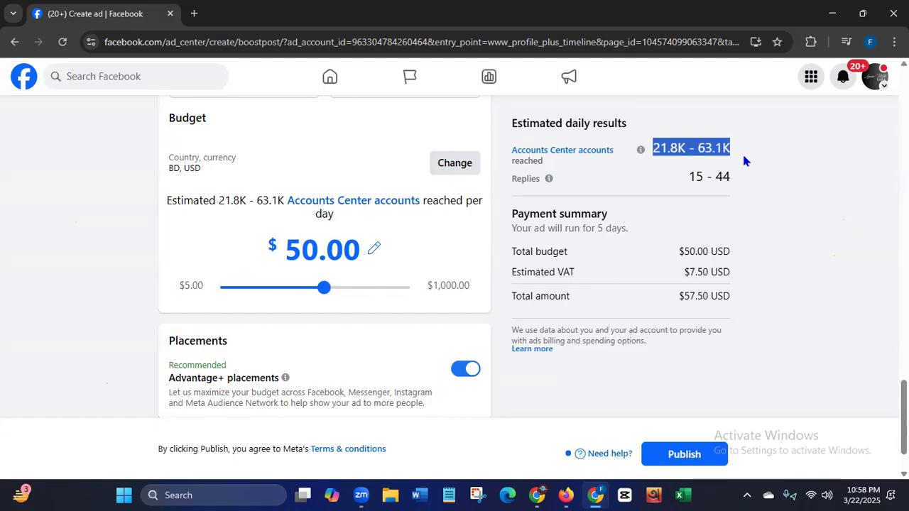
{"action": "left_click_drag", "start_coordinate": [686, 179], "coordinate": [743, 184]}
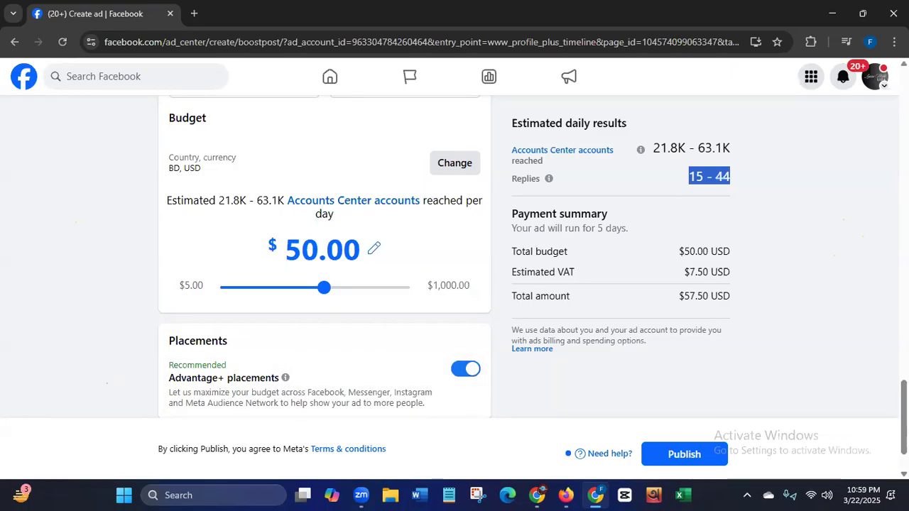
- Expand the ad's payment method section and start adding payment information
{"action": "scroll", "coordinate": [323, 284], "scroll_direction": "down", "scroll_amount": 1}
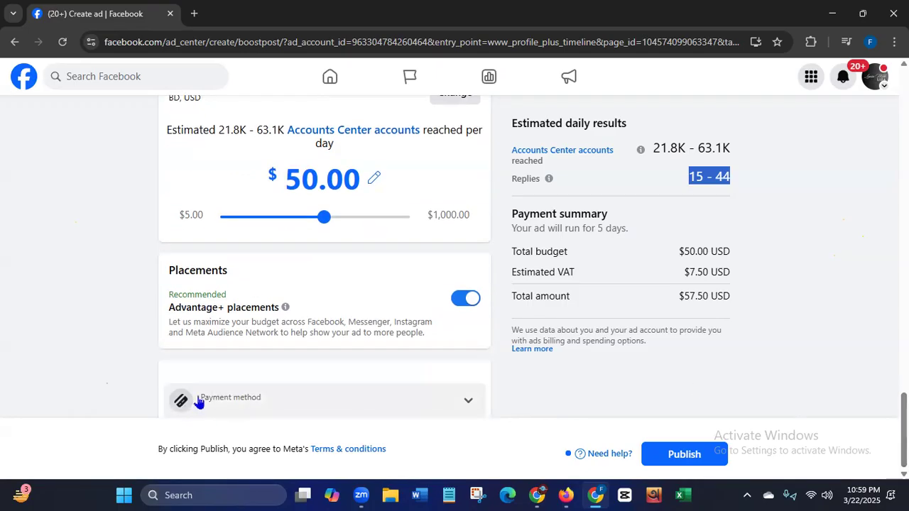
{"action": "left_click", "coordinate": [469, 400]}
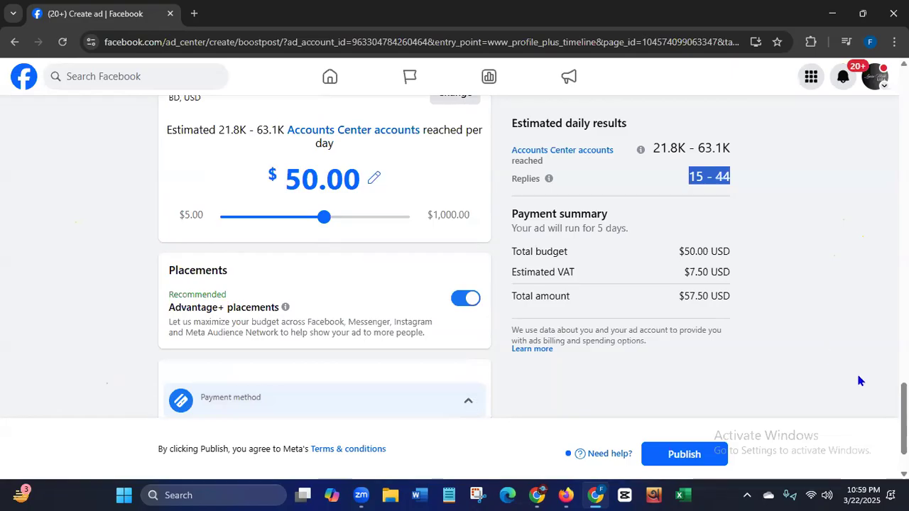
{"action": "scroll", "coordinate": [710, 390], "scroll_direction": "down", "scroll_amount": 1}
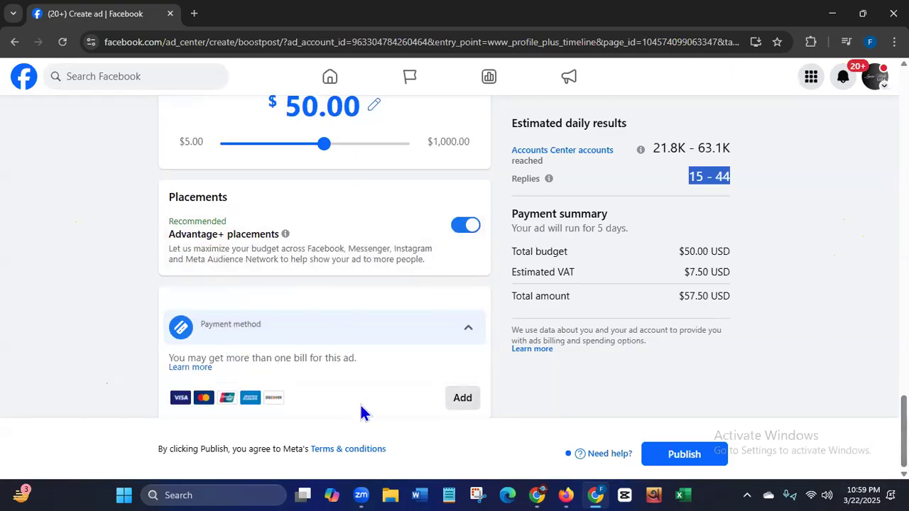
{"action": "left_click", "coordinate": [463, 399]}
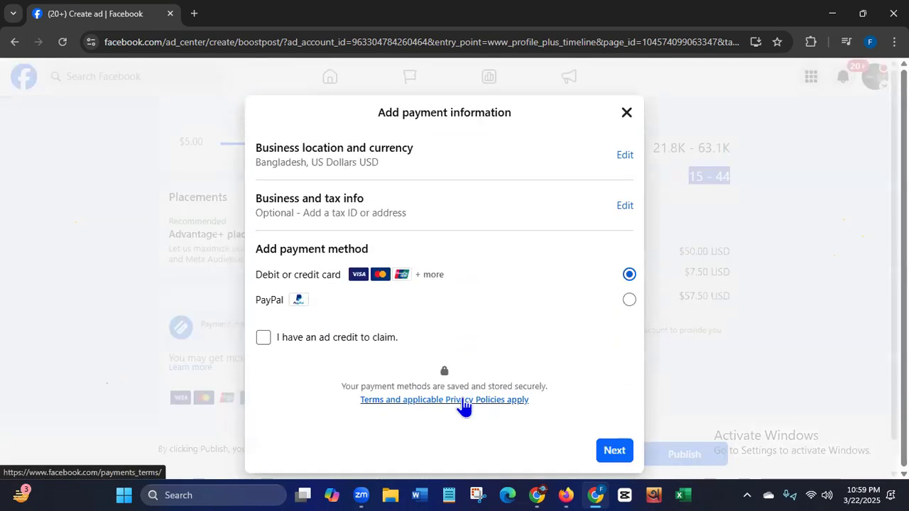
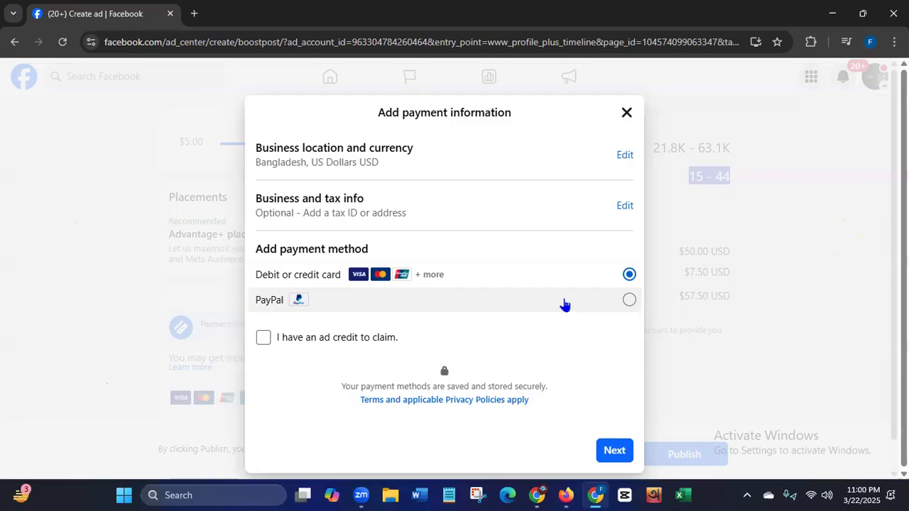
- Open the debit or credit card form, examine its name, card number and expiry fields, and close it without entering details
{"action": "left_click", "coordinate": [616, 451]}
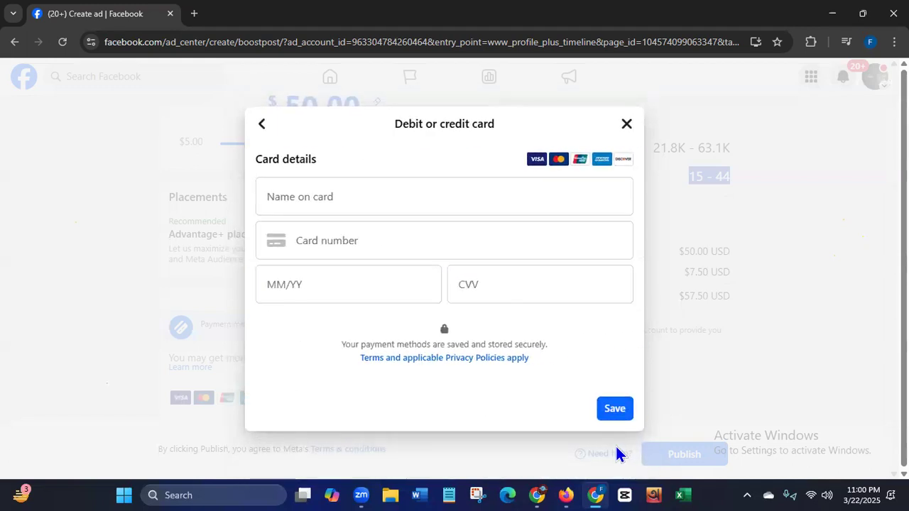
{"action": "left_click", "coordinate": [285, 196]}
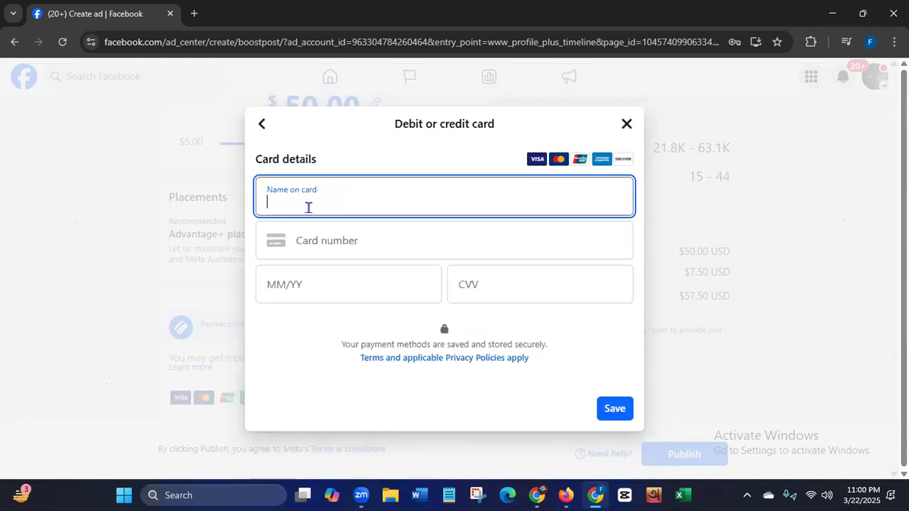
{"action": "left_click", "coordinate": [320, 245]}
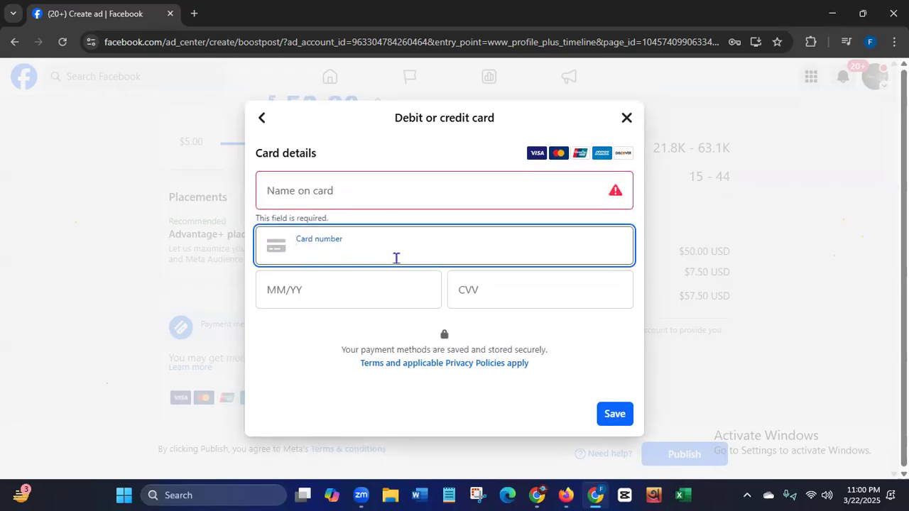
{"action": "left_click", "coordinate": [293, 292]}
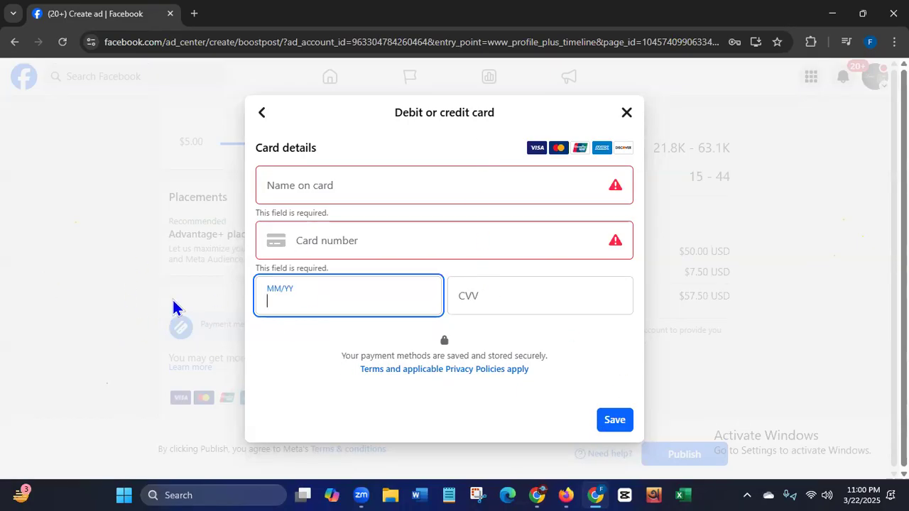
{"action": "left_click", "coordinate": [626, 113]}
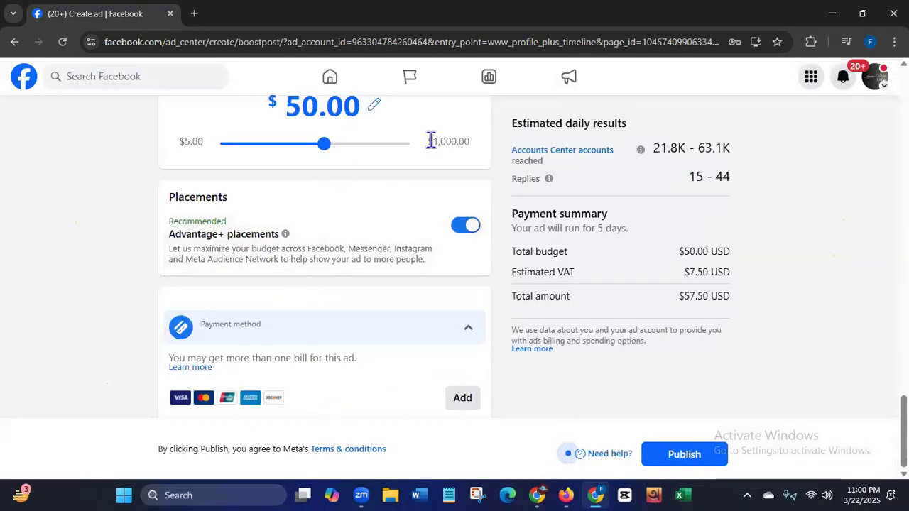
- Review the ad's budget, placements, payment method and payment summary, leaving the budget amount unchanged
{"action": "left_click", "coordinate": [373, 105]}
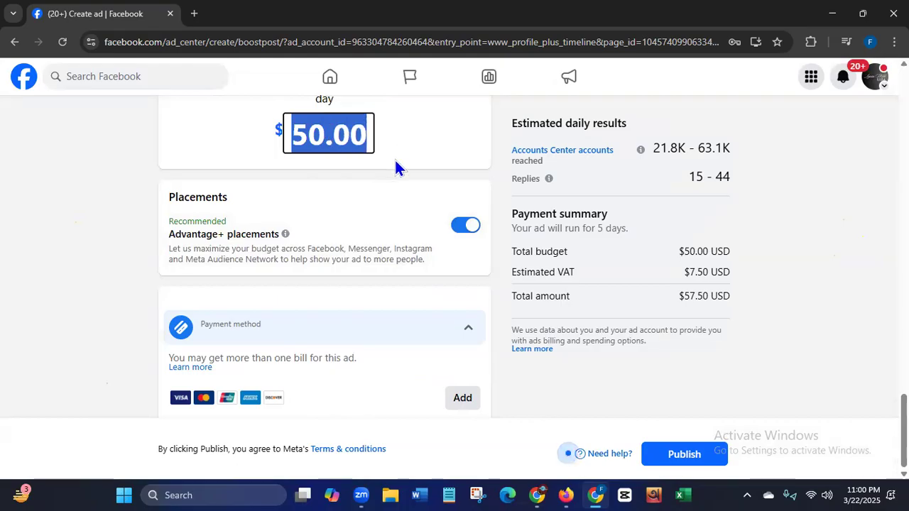
{"action": "left_click", "coordinate": [150, 349]}
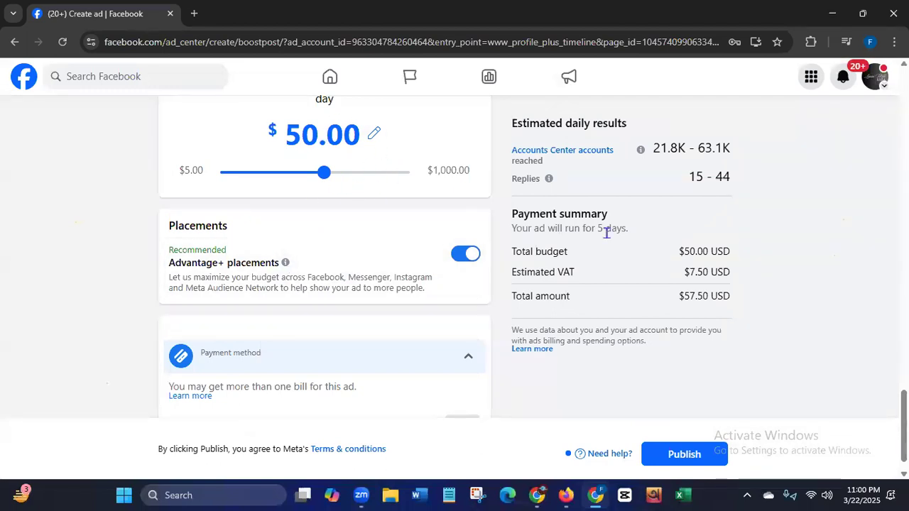
{"action": "mouse_move", "coordinate": [907, 426]}
{"action": "left_mouse_down"}
{"action": "mouse_move", "coordinate": [907, 413]}
{"action": "mouse_move", "coordinate": [907, 431]}
{"action": "left_mouse_up"}
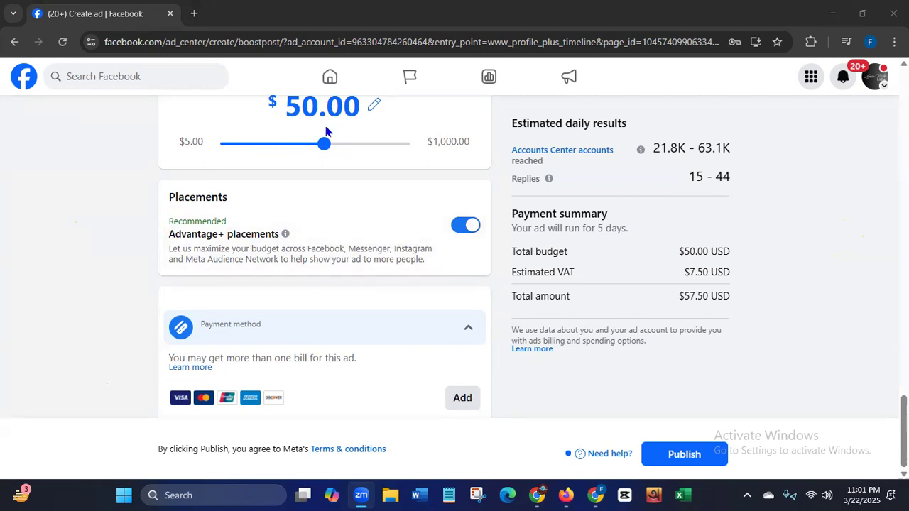
{"action": "scroll", "coordinate": [483, 284], "scroll_direction": "up", "scroll_amount": 2}
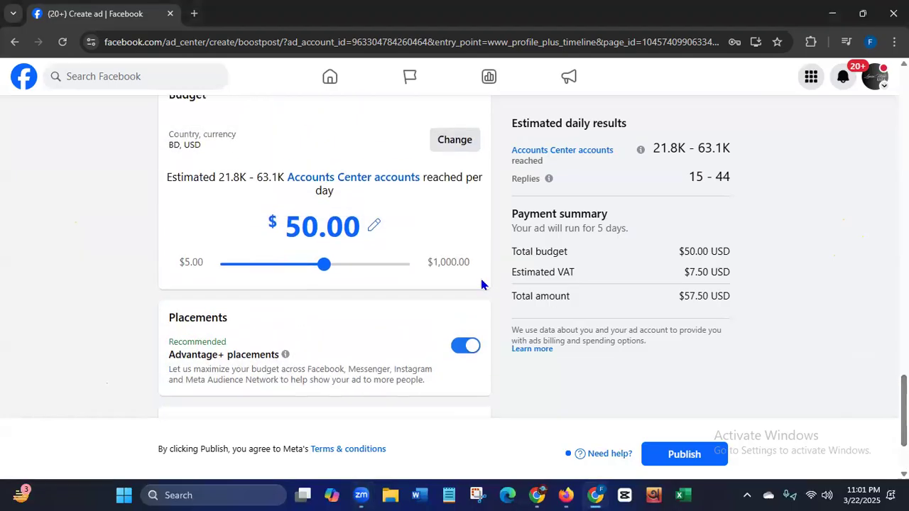
{"action": "left_click_drag", "start_coordinate": [282, 227], "coordinate": [386, 230]}
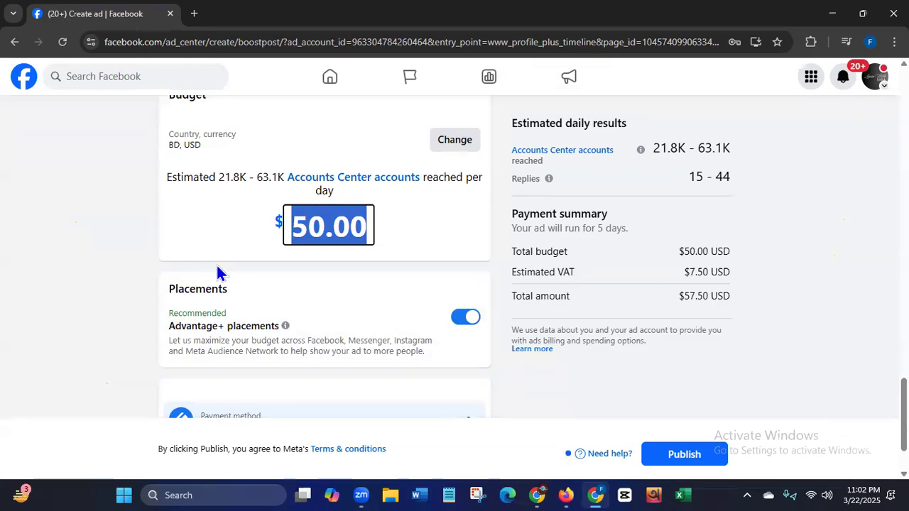
{"action": "left_click_drag", "start_coordinate": [906, 416], "coordinate": [905, 431]}
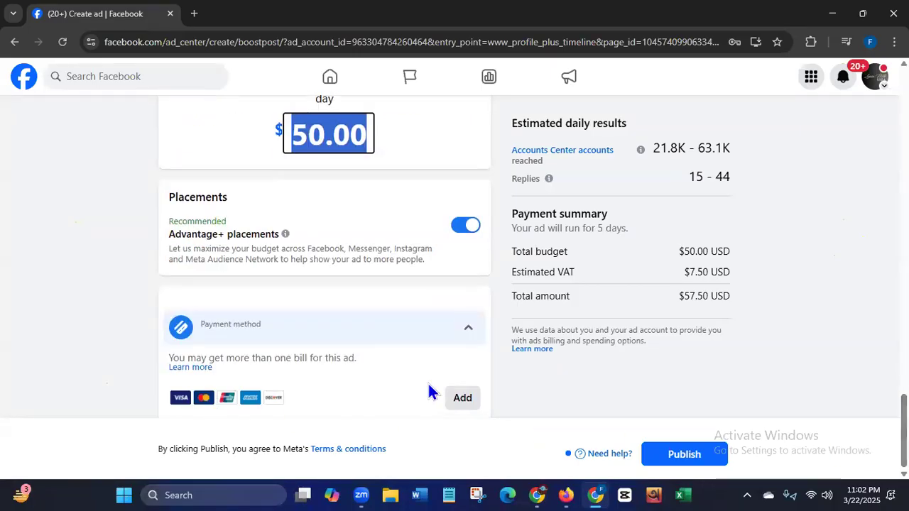
{"action": "left_click", "coordinate": [45, 297]}
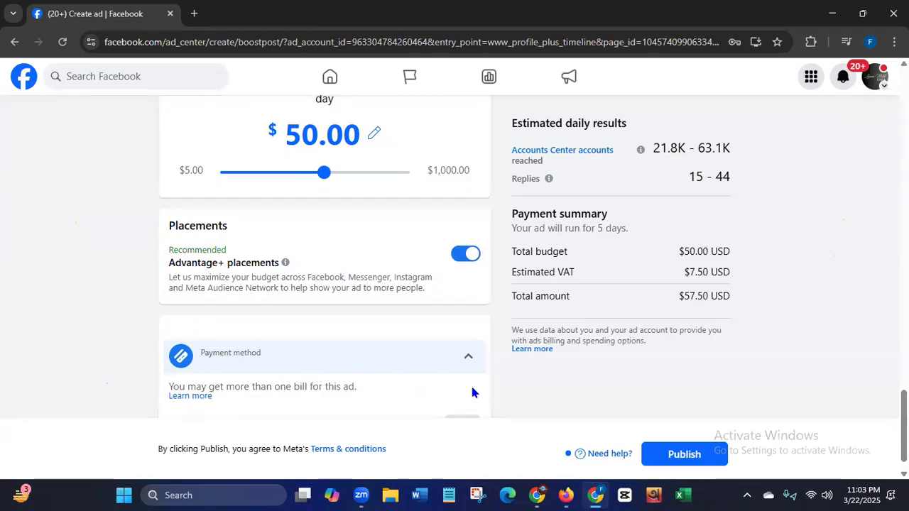
{"action": "left_click_drag", "start_coordinate": [904, 426], "coordinate": [904, 432]}
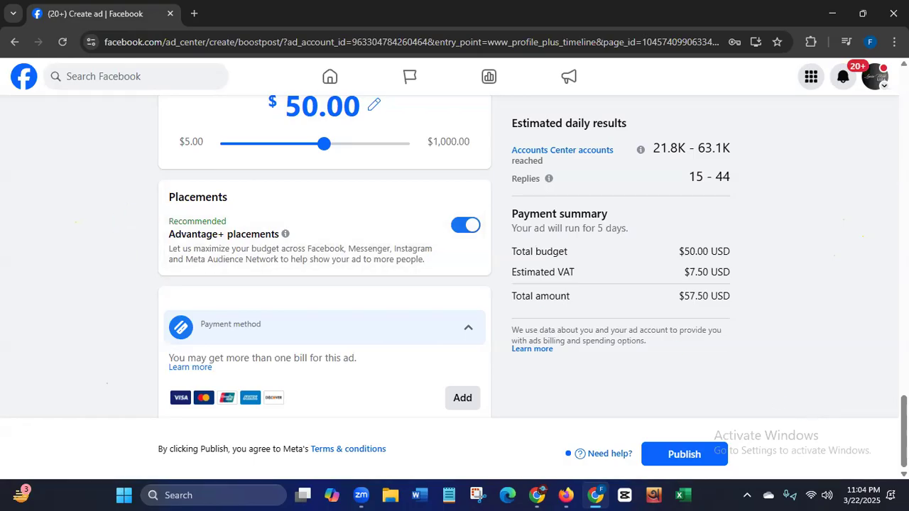
- Look back through the boost settings, including the audience details, and return to the start of the Boost post form
{"action": "left_click_drag", "start_coordinate": [904, 431], "coordinate": [820, 132]}
{"action": "left_click_drag", "start_coordinate": [904, 132], "coordinate": [904, 341]}
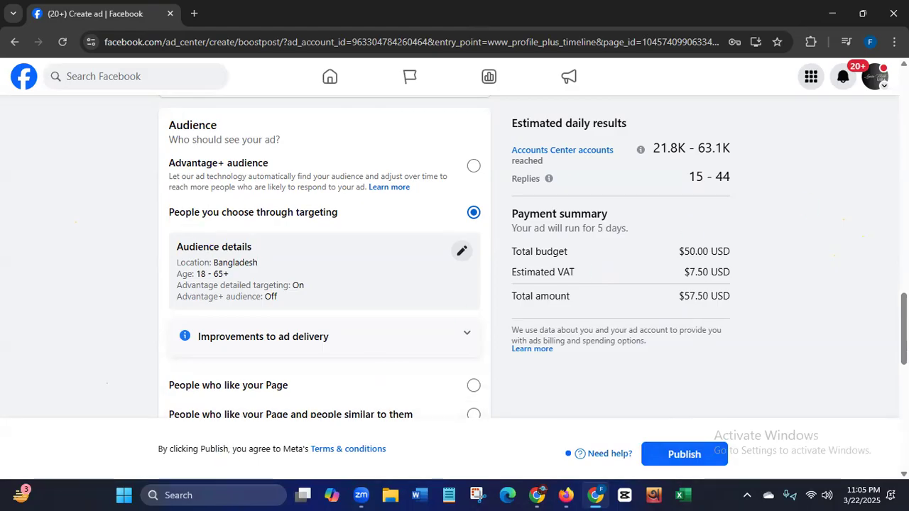
{"action": "scroll", "coordinate": [904, 327], "scroll_direction": "down", "scroll_amount": 2}
{"action": "left_click_drag", "start_coordinate": [903, 355], "coordinate": [904, 103]}
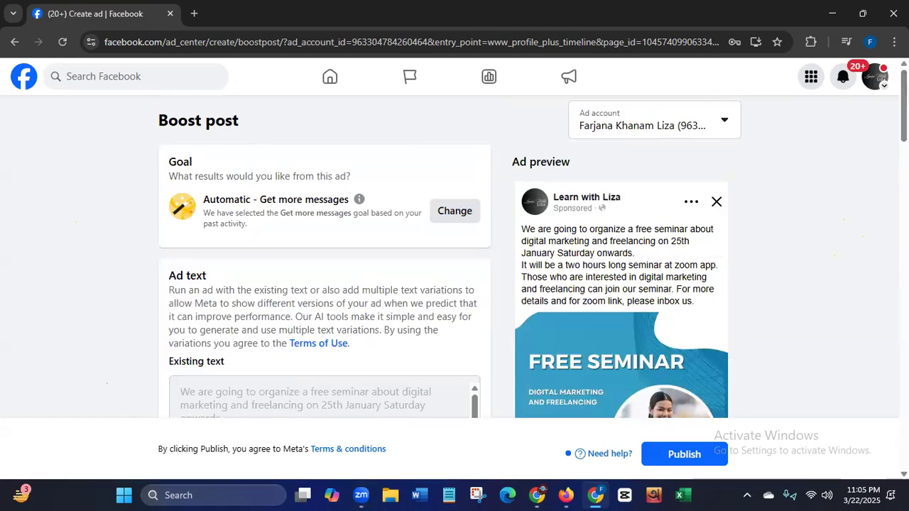
- Leave the ad setup without publishing and open the Learn with Liza Page to view its cover and profile header
{"action": "left_click", "coordinate": [875, 79]}
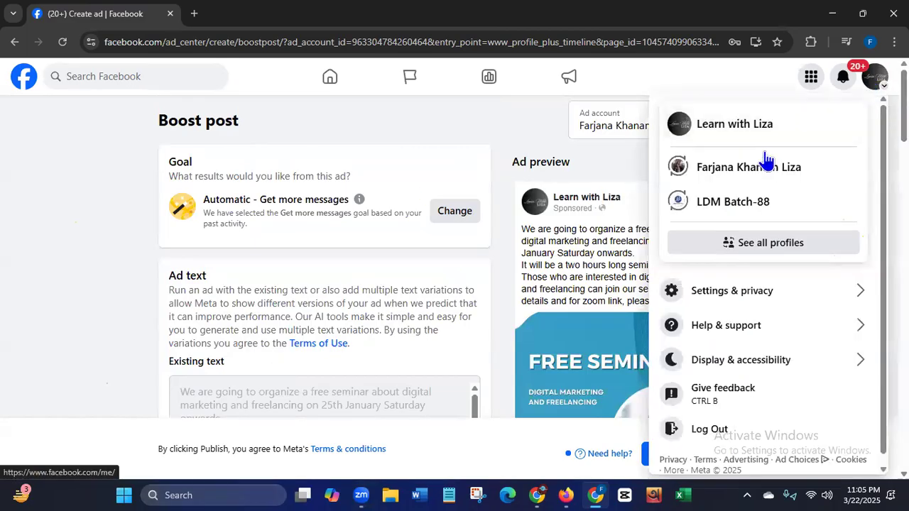
{"action": "left_click", "coordinate": [735, 125]}
{"action": "left_click", "coordinate": [514, 126]}
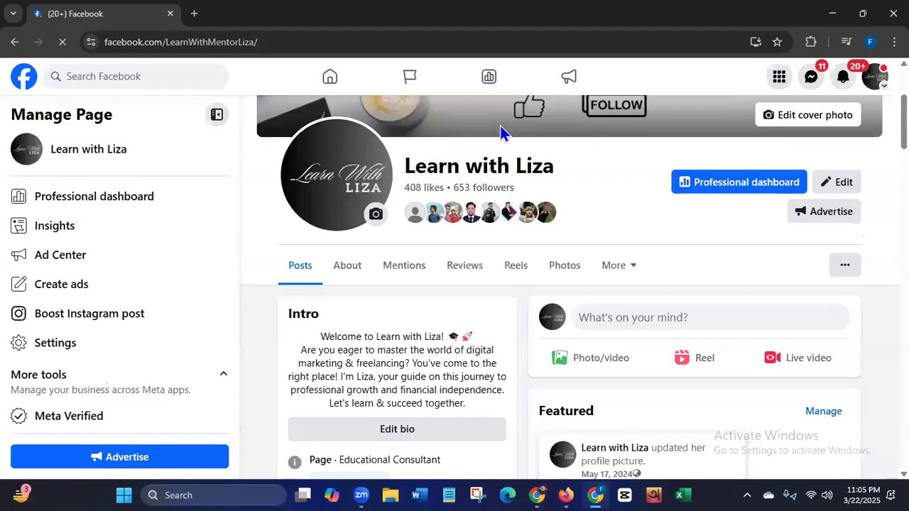
{"action": "scroll", "coordinate": [570, 287], "scroll_direction": "up", "scroll_amount": 3}
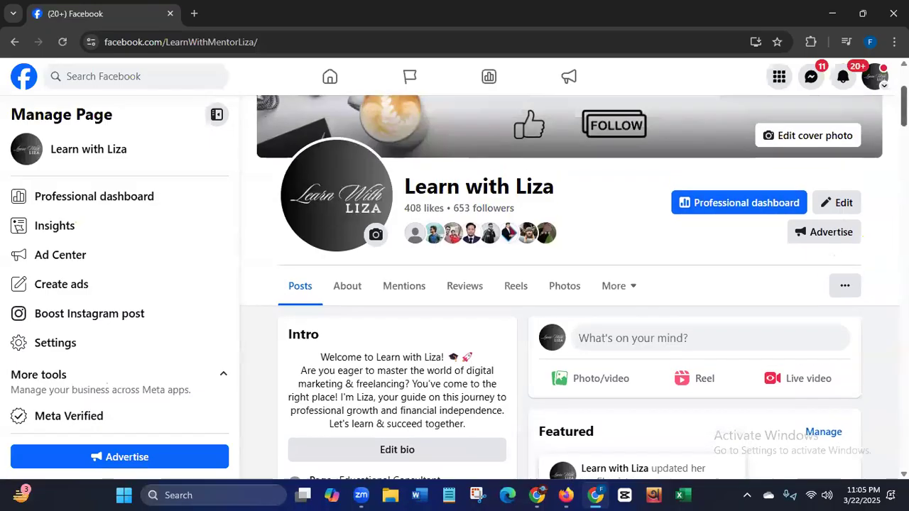
{"action": "scroll", "coordinate": [569, 287], "scroll_direction": "down", "scroll_amount": 12}
{"action": "scroll", "coordinate": [570, 286], "scroll_direction": "up", "scroll_amount": 12}
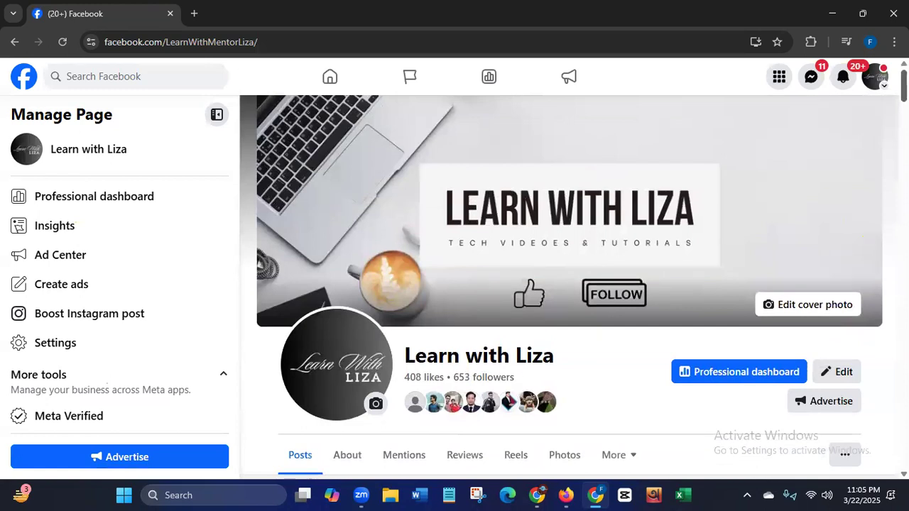
- Switch from the Page to the personal Facebook profile and go to its home feed
{"action": "left_click", "coordinate": [874, 77]}
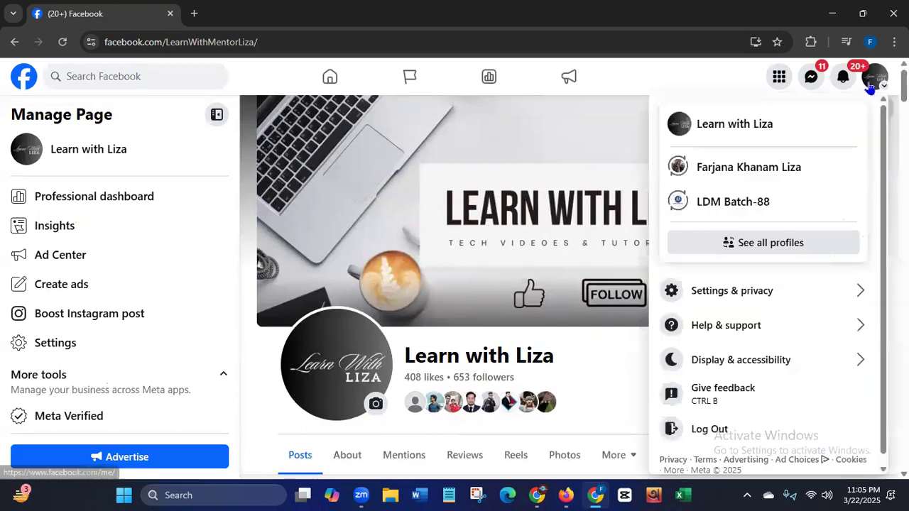
{"action": "left_click", "coordinate": [741, 169]}
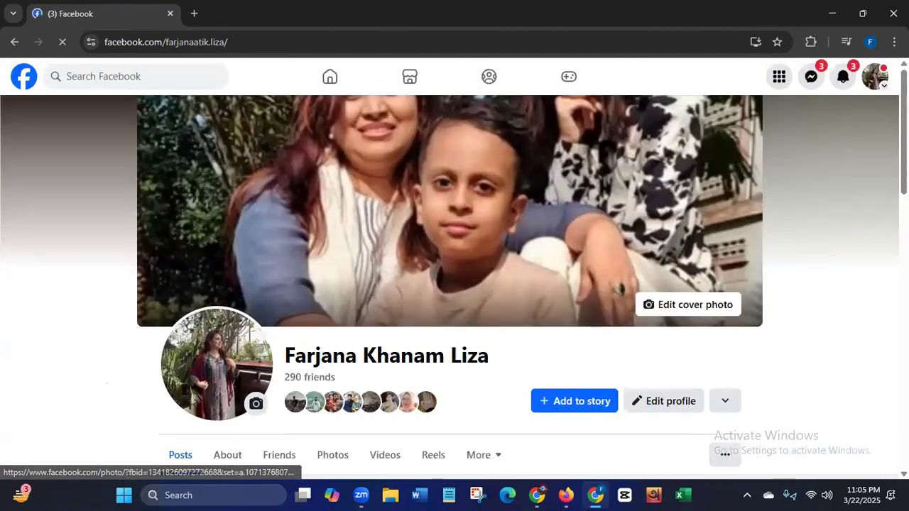
{"action": "scroll", "coordinate": [369, 97], "scroll_direction": "down", "scroll_amount": 3}
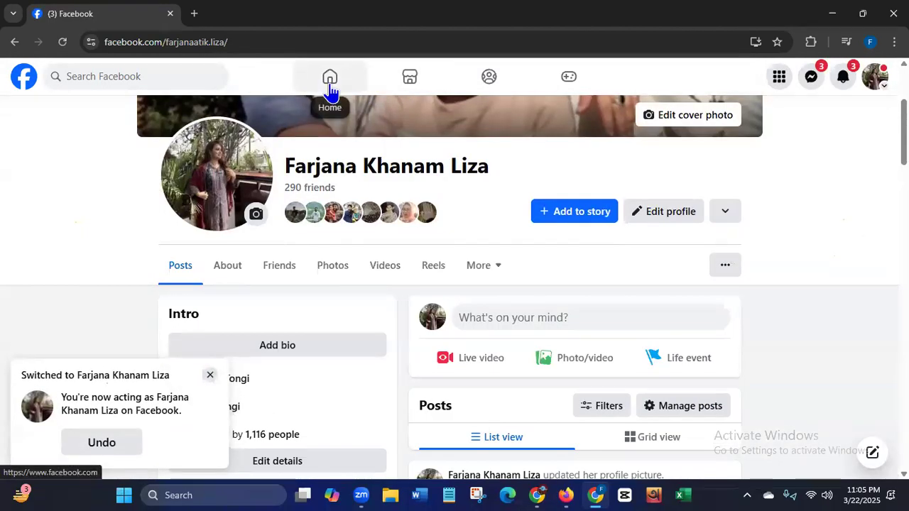
{"action": "left_click", "coordinate": [330, 91]}
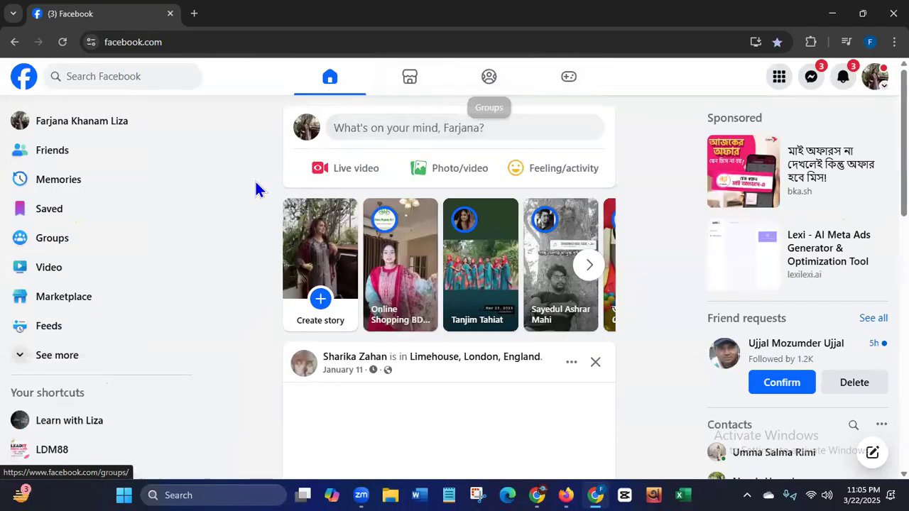
- Open the LDM88 group from the home feed's shortcuts and view its discussion page
{"action": "scroll", "coordinate": [196, 291], "scroll_direction": "down", "scroll_amount": 2}
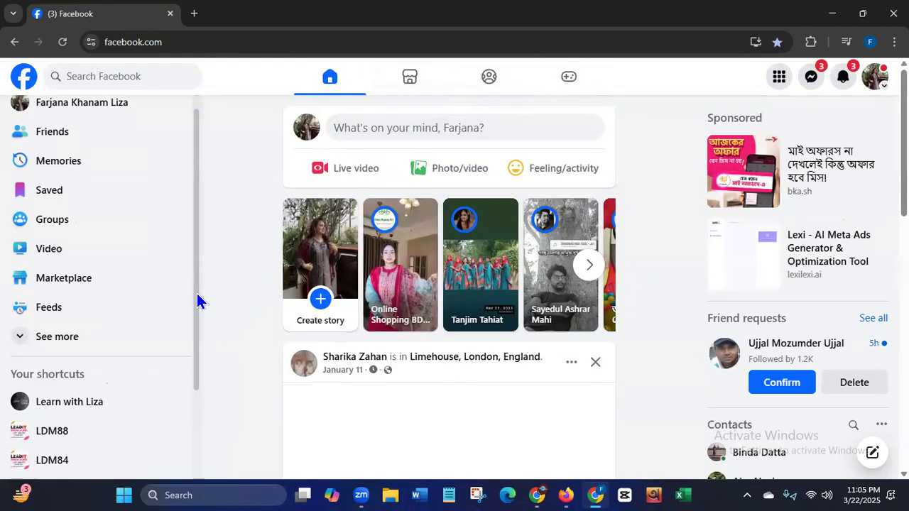
{"action": "left_click", "coordinate": [53, 309]}
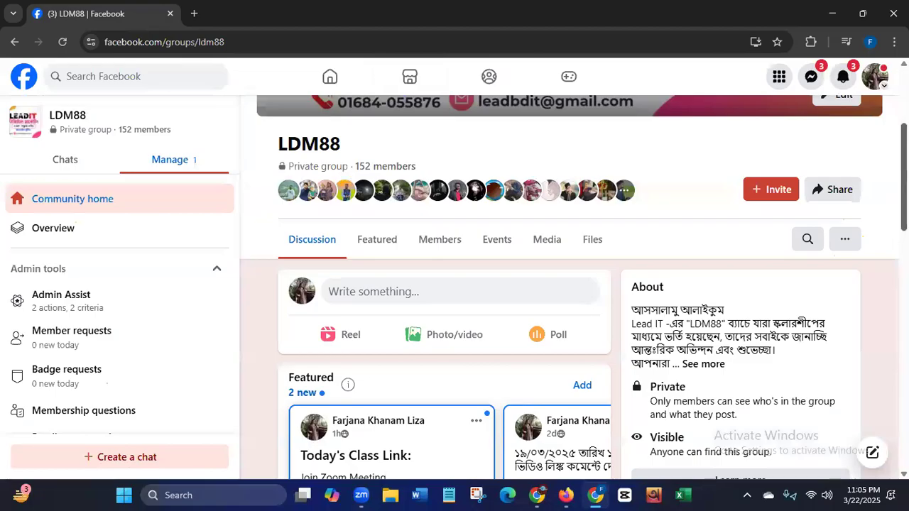
{"action": "scroll", "coordinate": [416, 352], "scroll_direction": "up", "scroll_amount": 3}
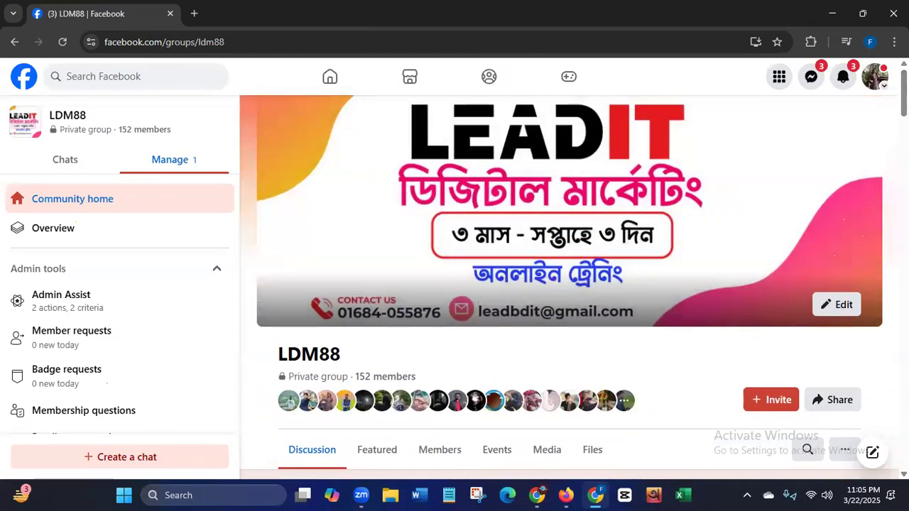
{"action": "scroll", "coordinate": [374, 233], "scroll_direction": "down", "scroll_amount": 3}
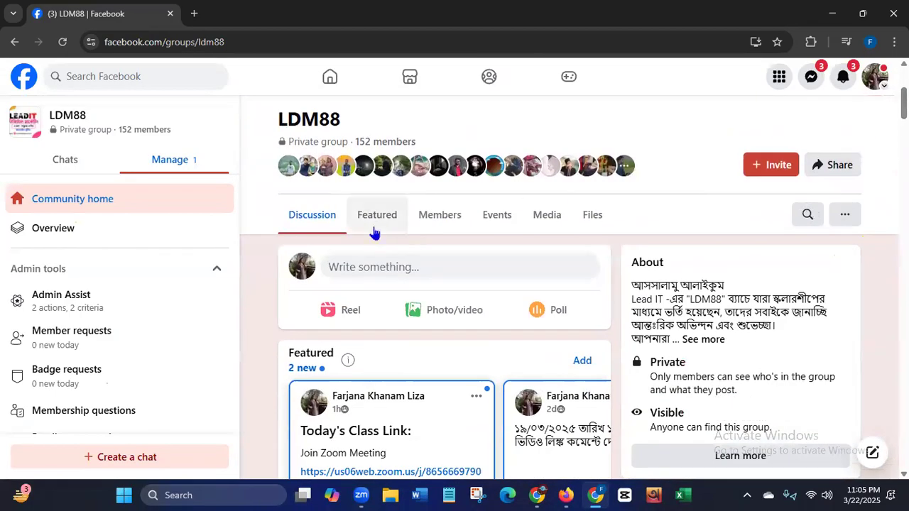
- Open the group's featured posts and locate the recorded video link in the comments of the 19/03/2025 first-class post
{"action": "left_click", "coordinate": [377, 221]}
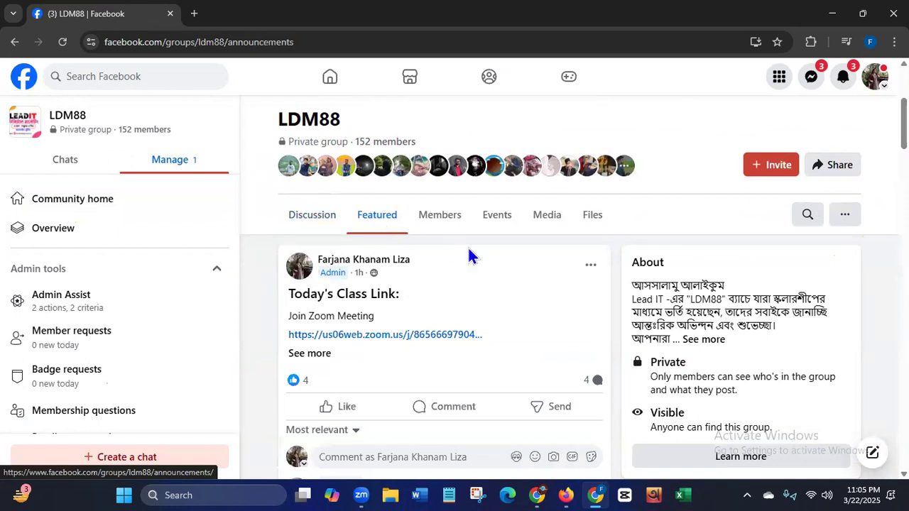
{"action": "scroll", "coordinate": [468, 249], "scroll_direction": "down", "scroll_amount": 1}
{"action": "scroll", "coordinate": [376, 187], "scroll_direction": "down", "scroll_amount": 6}
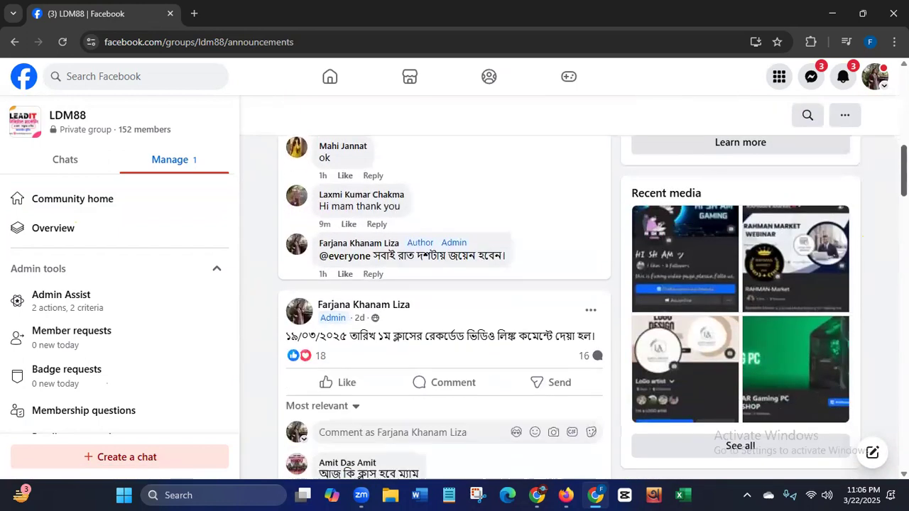
{"action": "left_click_drag", "start_coordinate": [292, 190], "coordinate": [595, 187]}
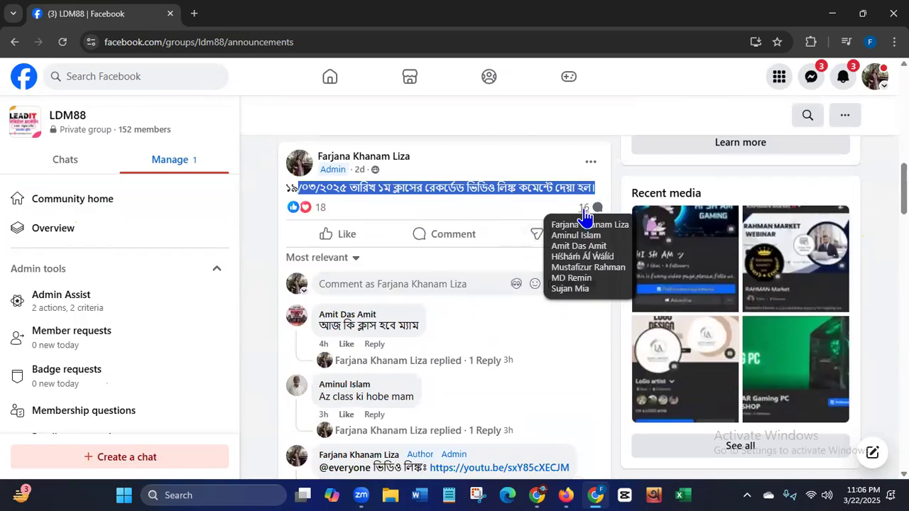
{"action": "scroll", "coordinate": [586, 222], "scroll_direction": "down", "scroll_amount": 4}
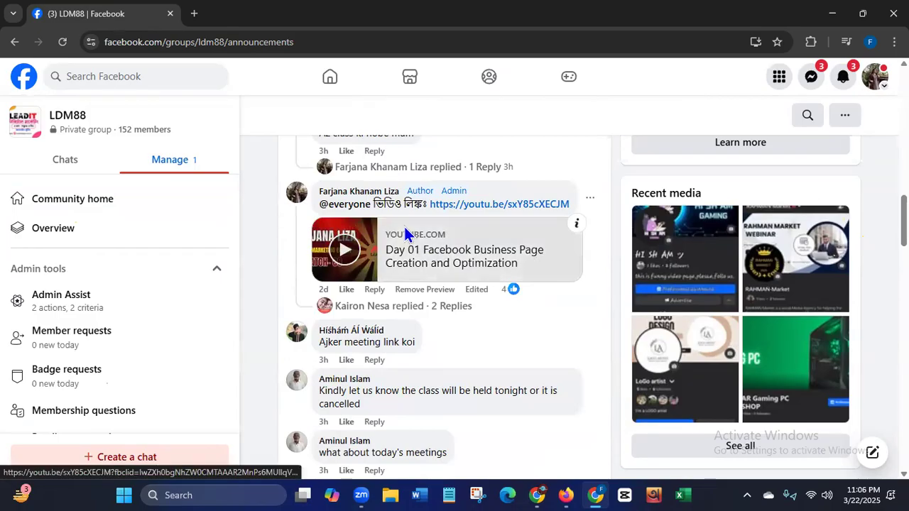
- Switch to YouTube in a new browser tab and open the playlists of the Lead IT Institute channel
{"action": "left_click", "coordinate": [193, 14]}
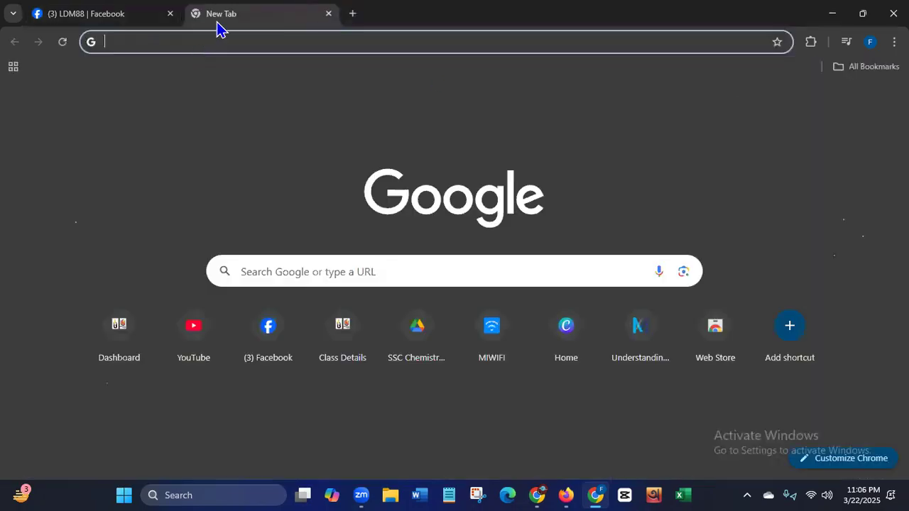
{"action": "left_click", "coordinate": [190, 329]}
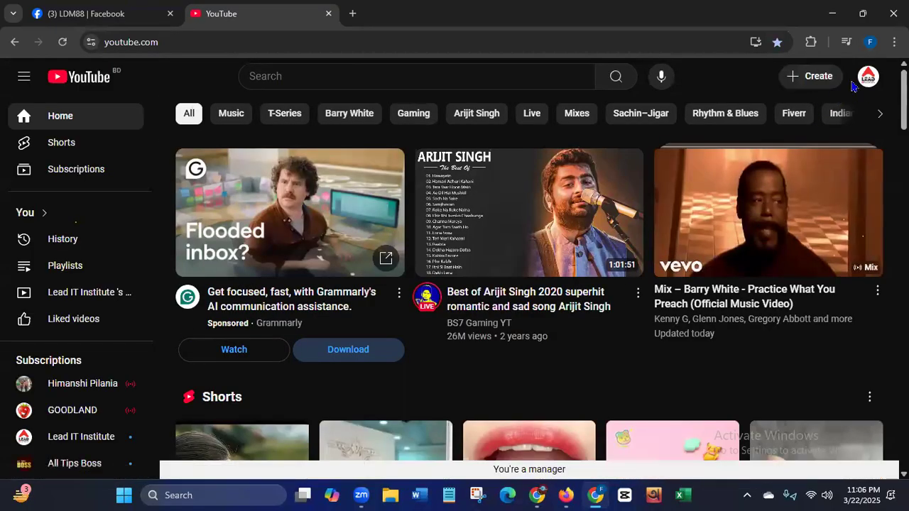
{"action": "left_click", "coordinate": [868, 79]}
{"action": "left_click", "coordinate": [762, 117]}
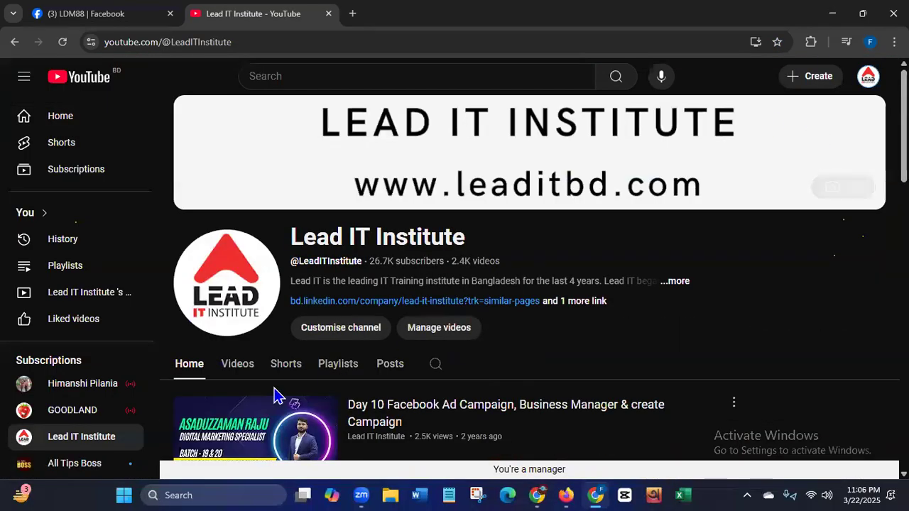
{"action": "left_click", "coordinate": [339, 372]}
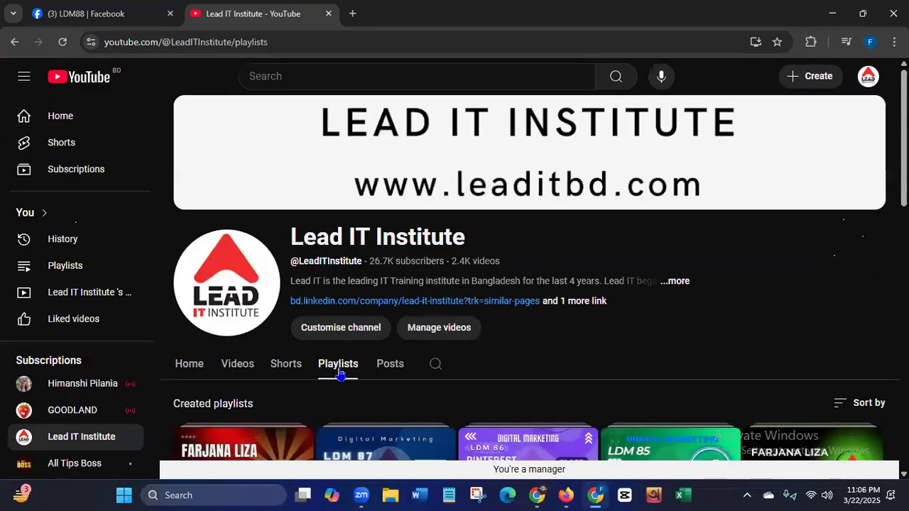
- Open the full LDM-B88-09:00pm playlist from the channel's created playlists to view its class recordings
{"action": "scroll", "coordinate": [533, 235], "scroll_direction": "down", "scroll_amount": 3}
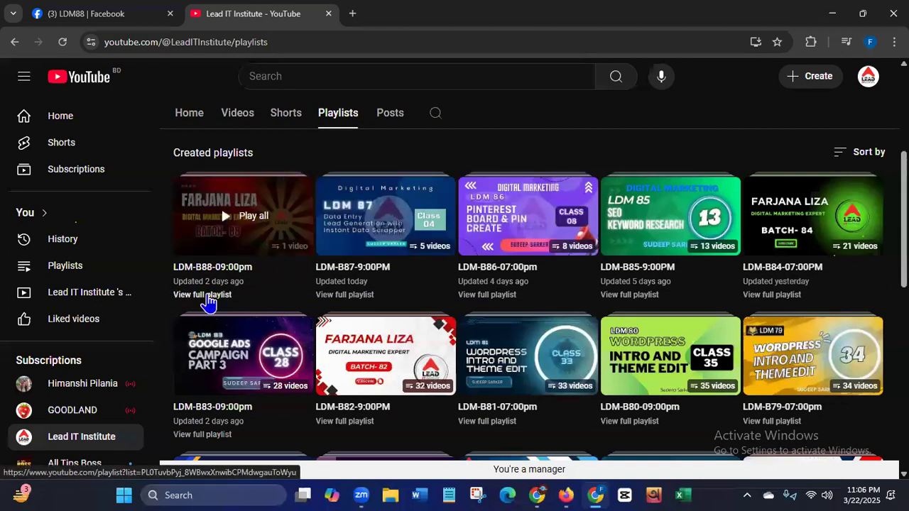
{"action": "left_click", "coordinate": [204, 296]}
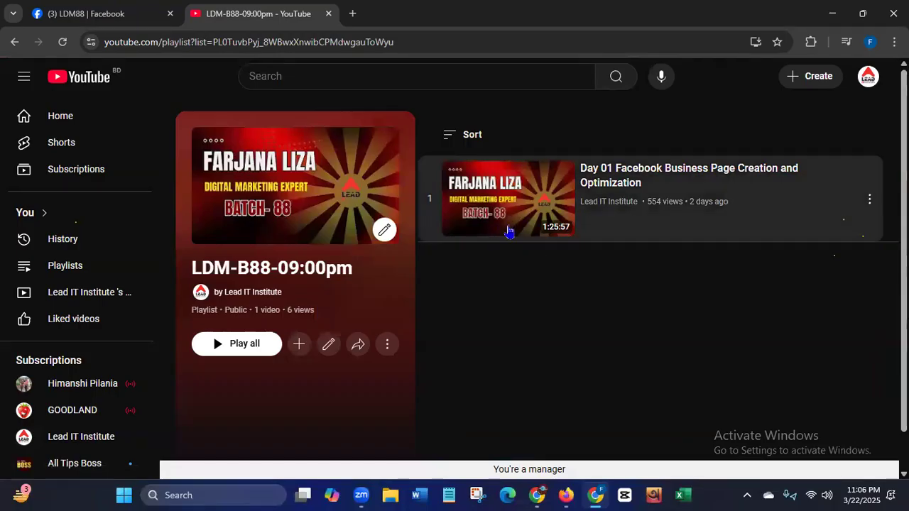
- Return to the LDM88 Facebook group and go from the post's comments back to the head of the group page
{"action": "left_click", "coordinate": [95, 20]}
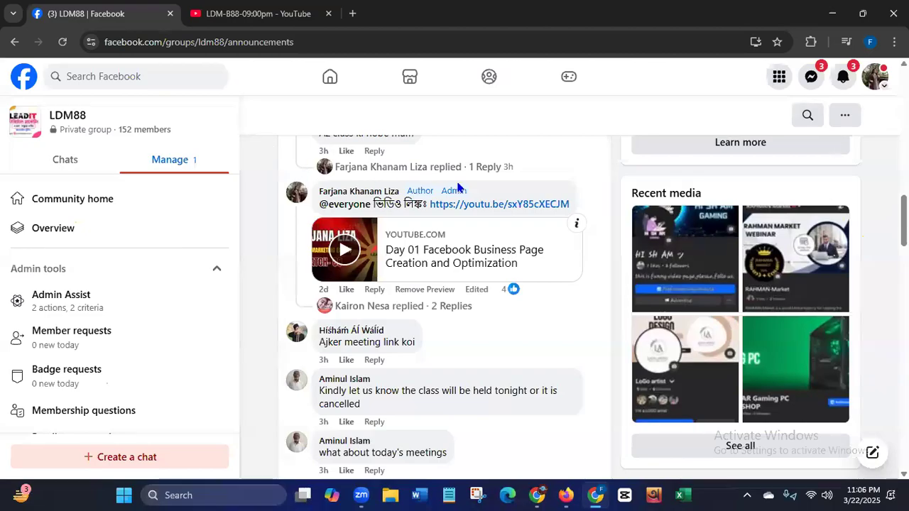
{"action": "left_click_drag", "start_coordinate": [324, 392], "coordinate": [536, 479]}
{"action": "left_click_drag", "start_coordinate": [904, 242], "coordinate": [903, 94]}
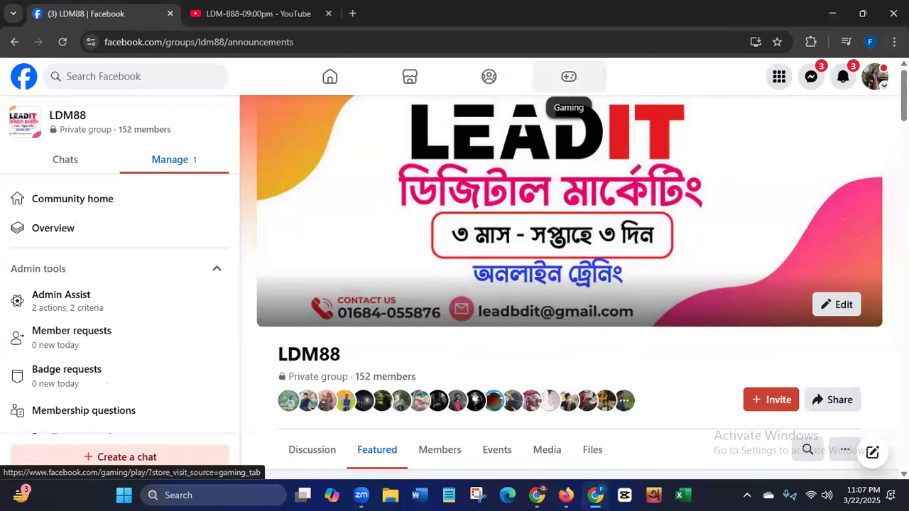
- Close the Chrome window and the Firefox window with the Canva design, and refresh the desktop
{"action": "left_click", "coordinate": [893, 13]}
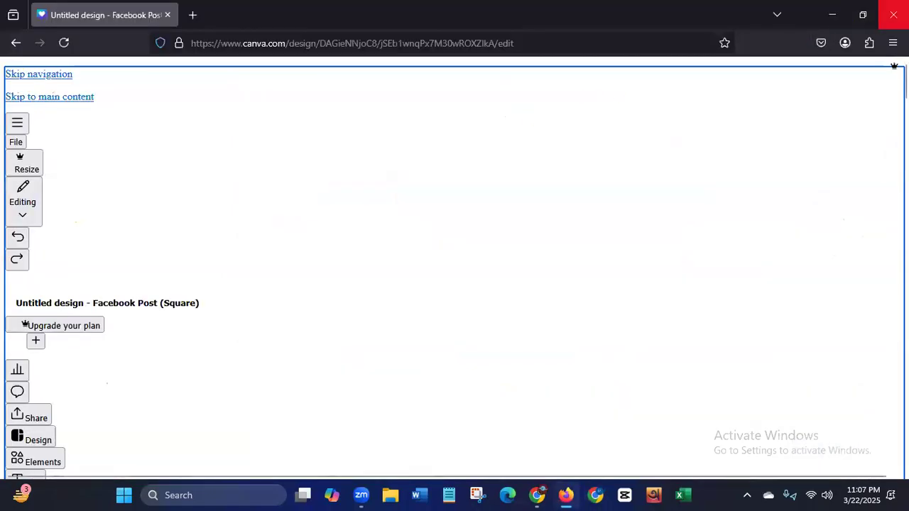
{"action": "left_click", "coordinate": [893, 13]}
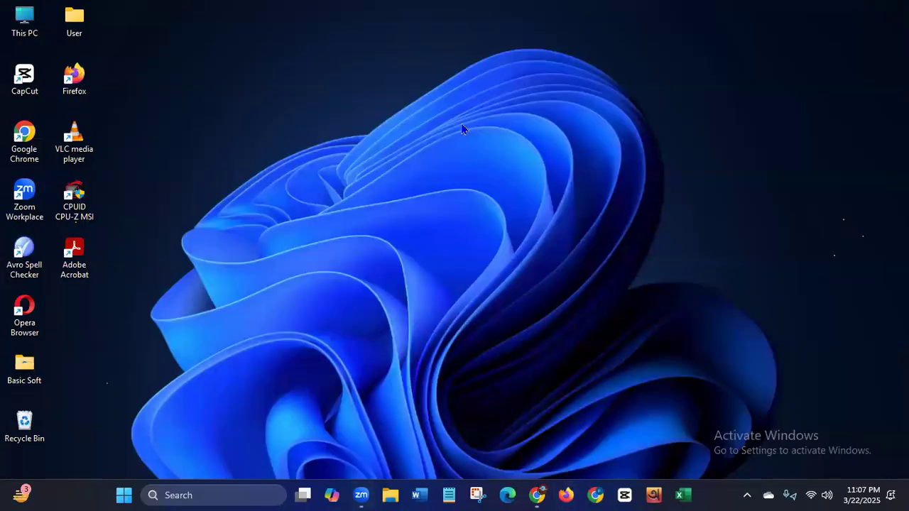
{"action": "right_click", "coordinate": [461, 125]}
{"action": "left_click", "coordinate": [513, 186]}
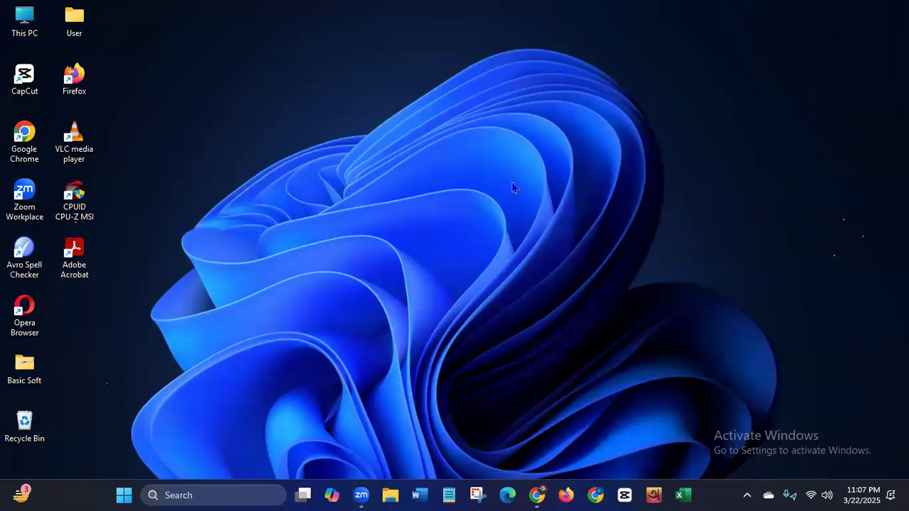